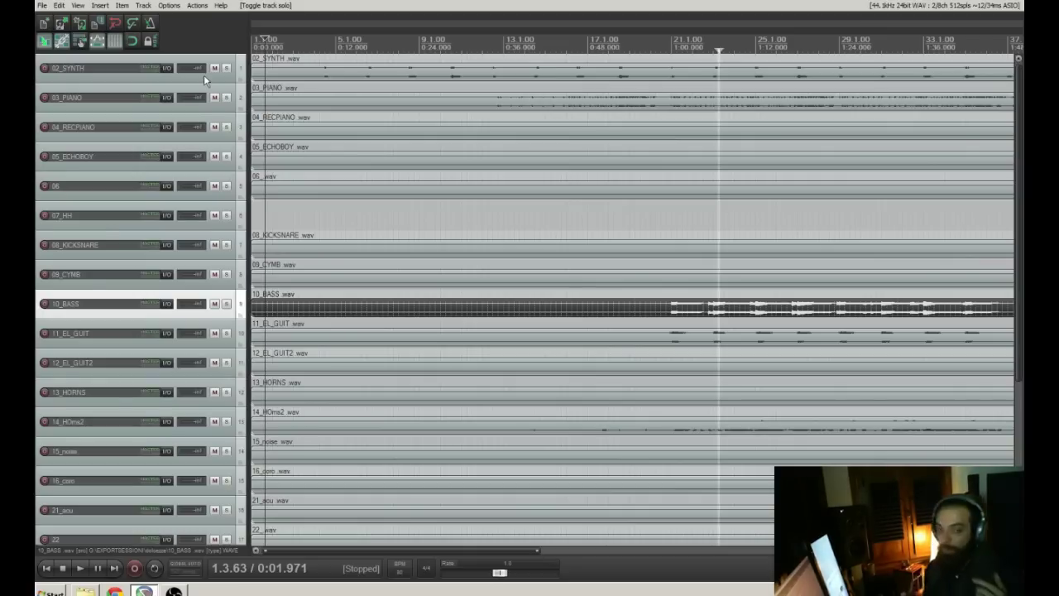
# - Delete the 07_HH track from the session
pyautogui.click(286, 39)
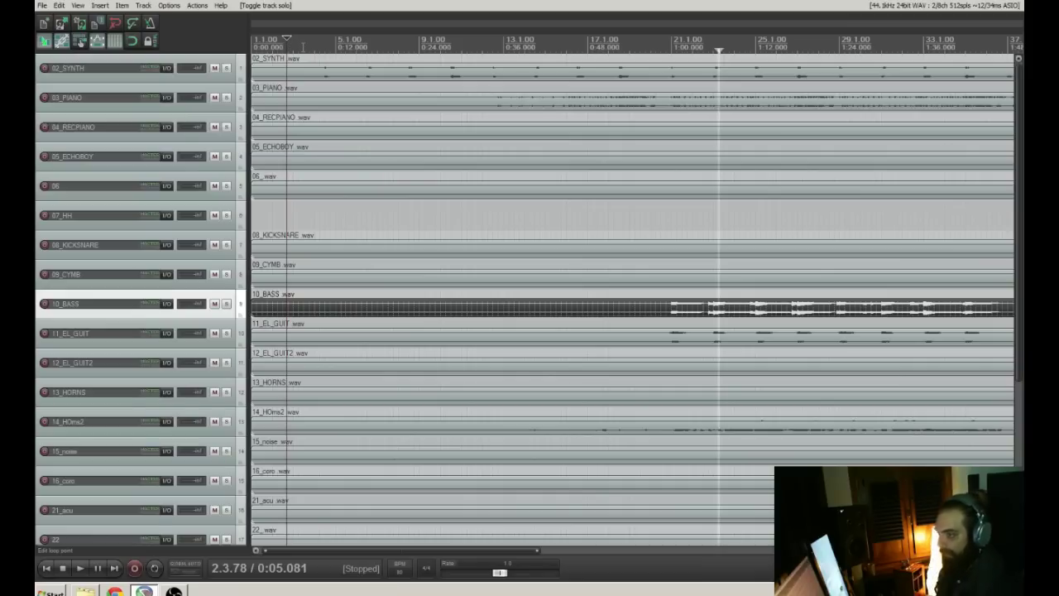
pyautogui.click(265, 39)
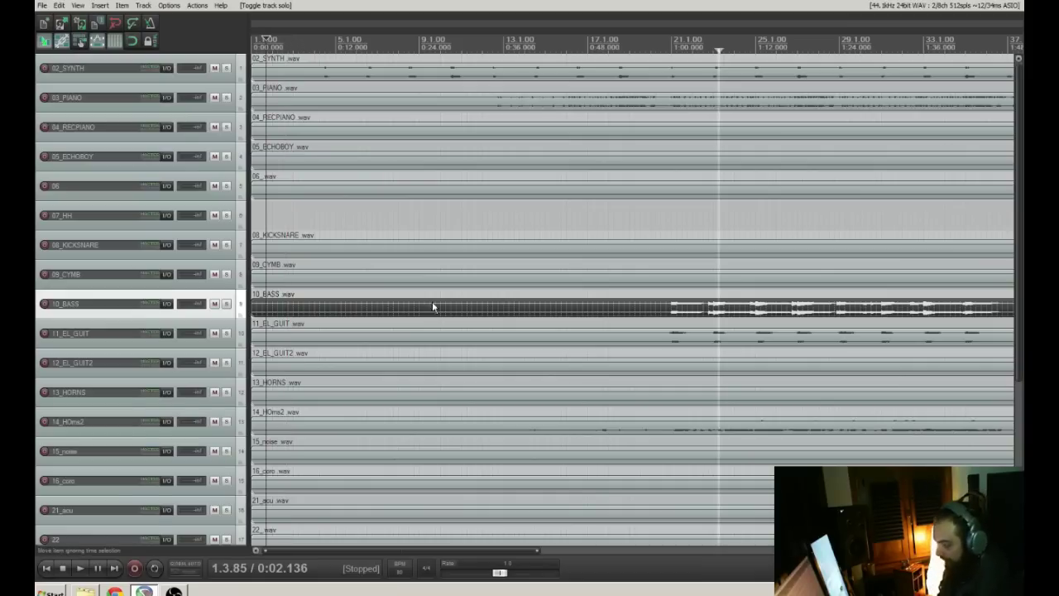
pyautogui.scroll(-2, 534, 291)
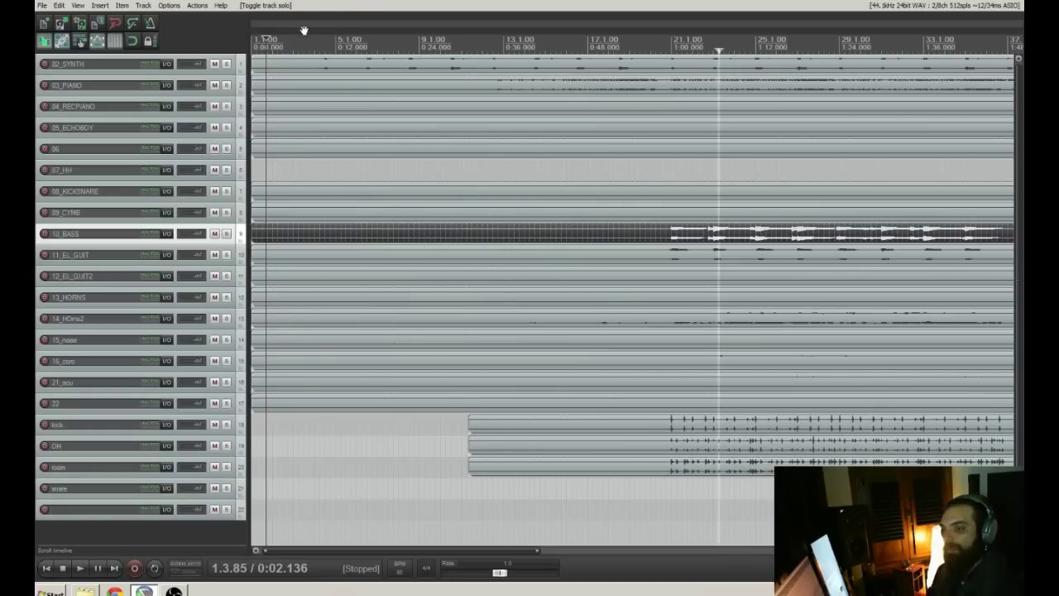
pyautogui.click(86, 176)
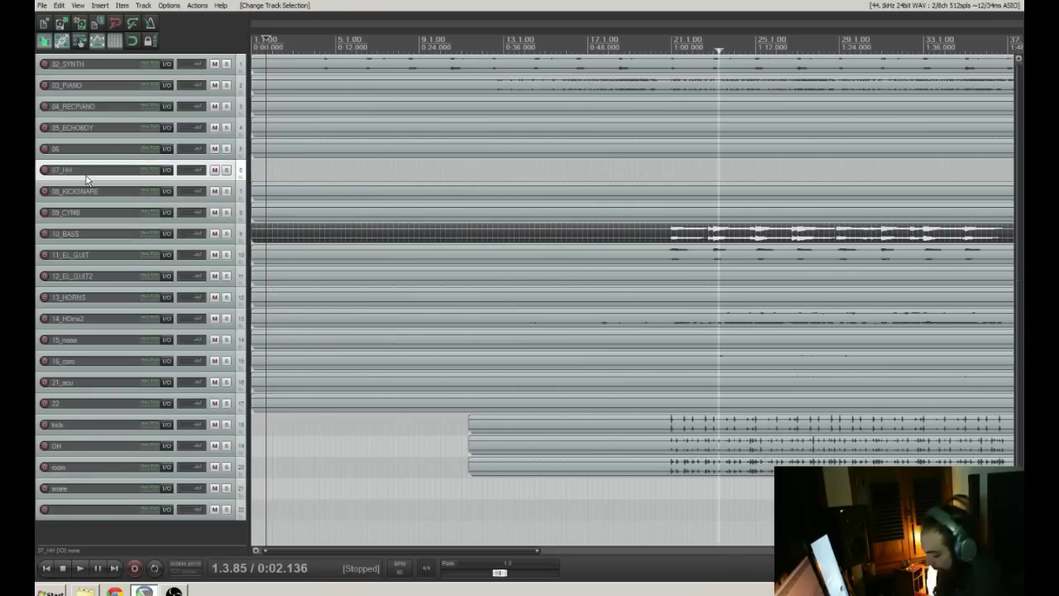
pyautogui.press('Delete')
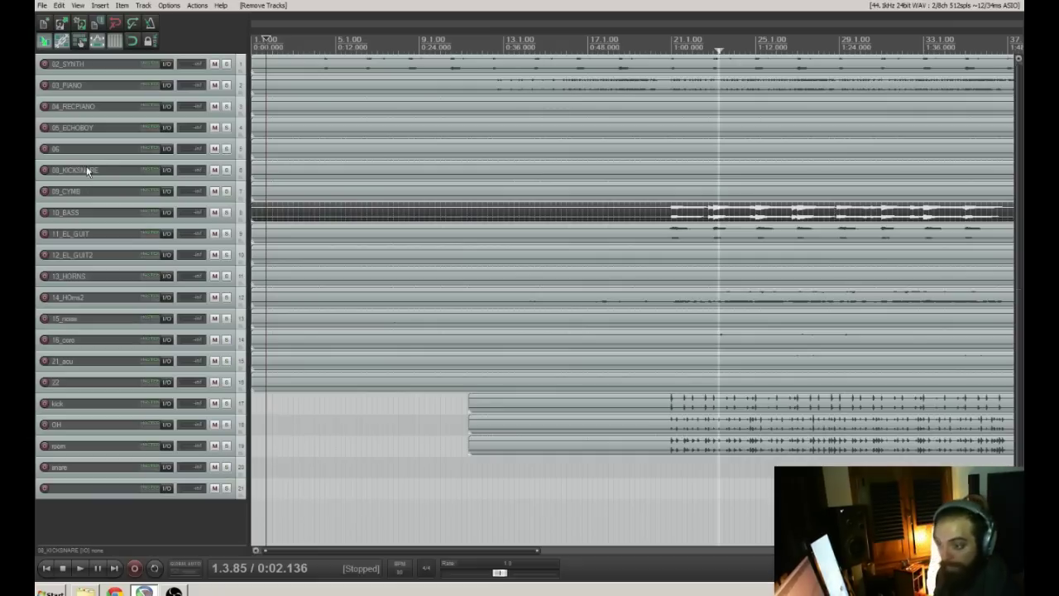
# - Play the session from about 0:05 and look over the whole arrangement
pyautogui.click(286, 37)
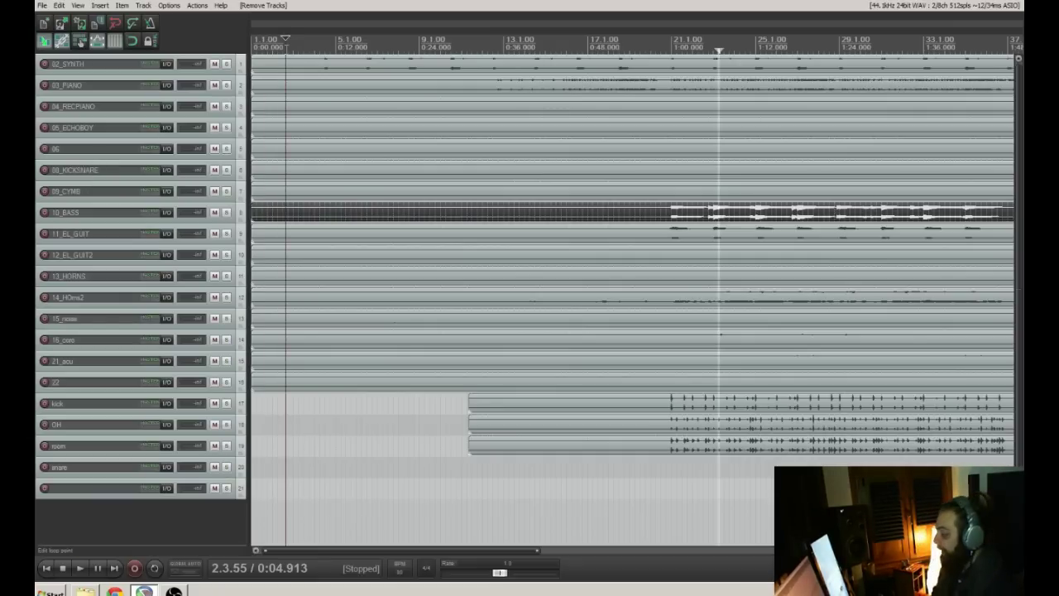
pyautogui.press('space')
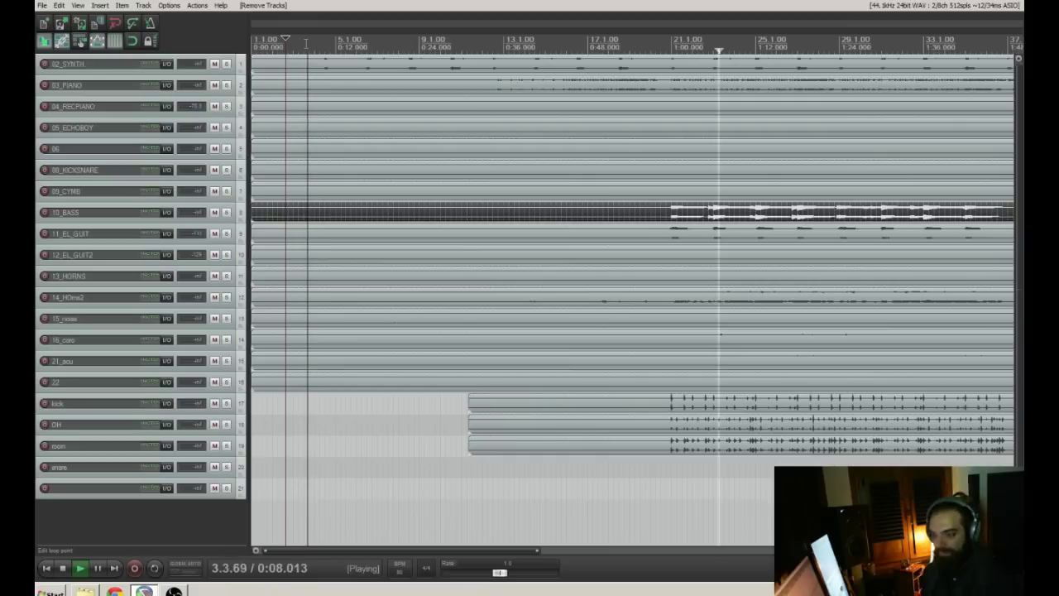
pyautogui.scroll(-5, 406, 35)
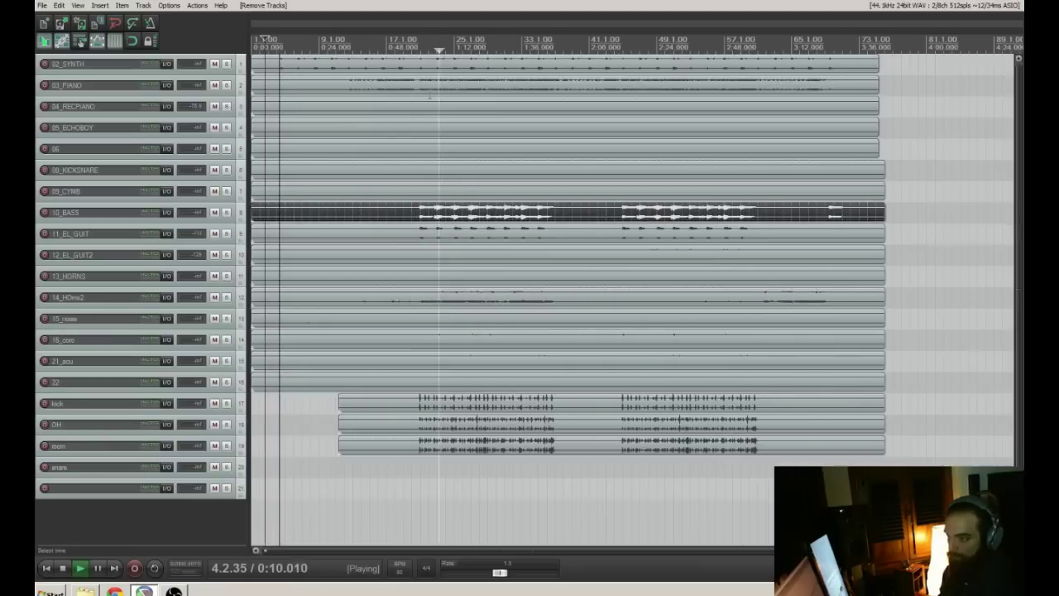
pyautogui.scroll(-2, 430, 96)
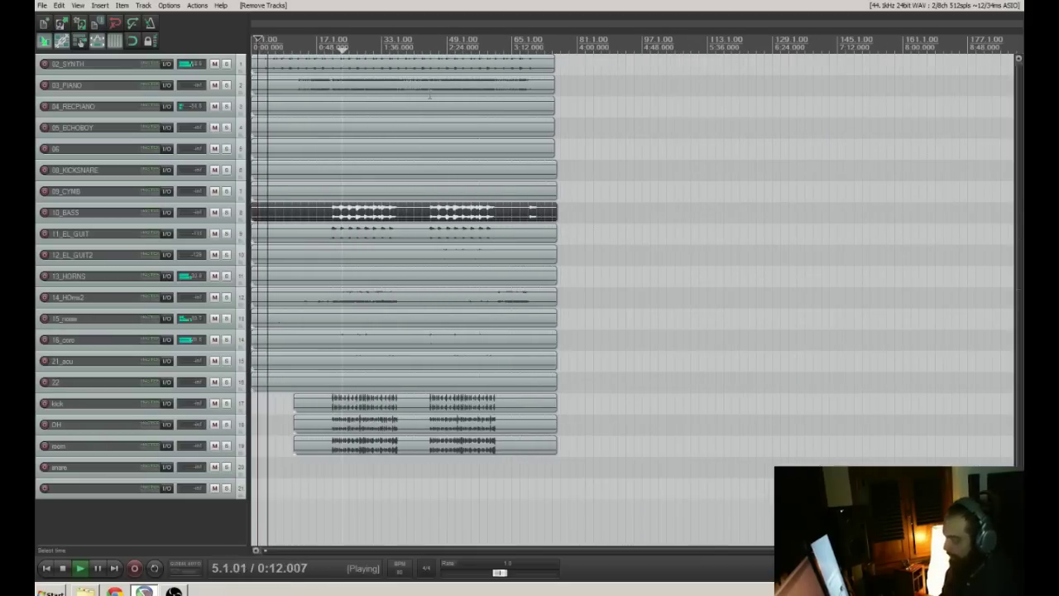
# - Rename the 04_RECPIANO track as REVERSE
pyautogui.click(83, 66)
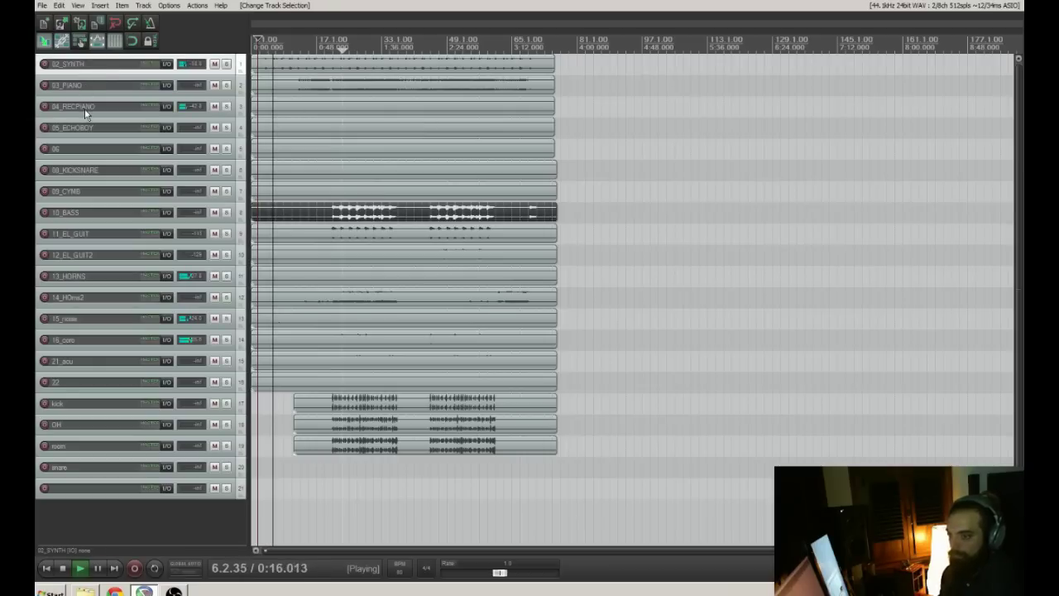
pyautogui.click(88, 109)
pyautogui.doubleClick(89, 110)
pyautogui.write('REVERSE')
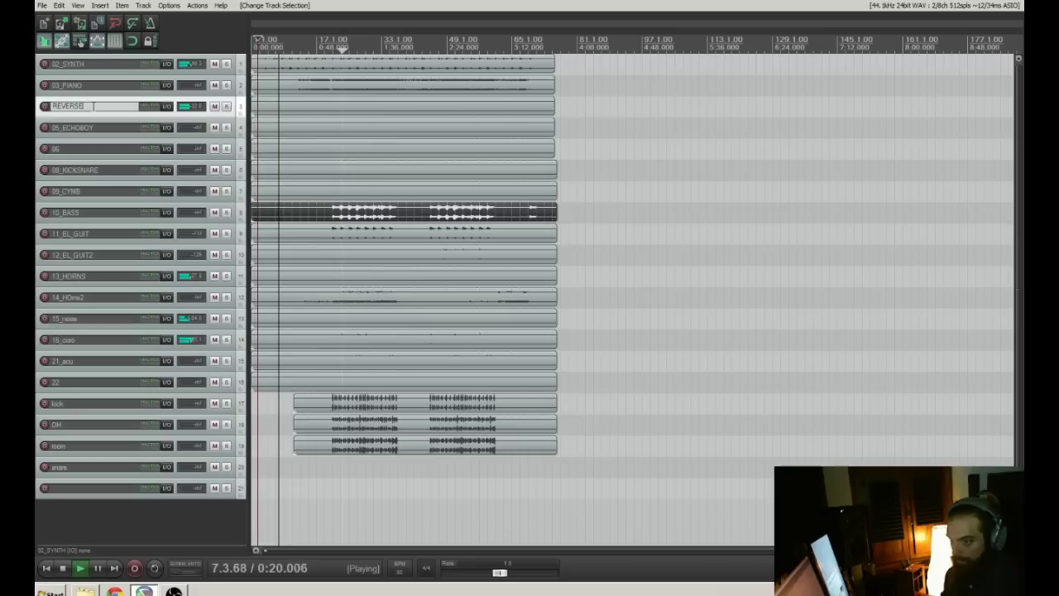
pyautogui.press('Return')
# - Listen to the REVERSE and 16_coro tracks in solo, one after the other, clearing each solo
pyautogui.click(89, 149)
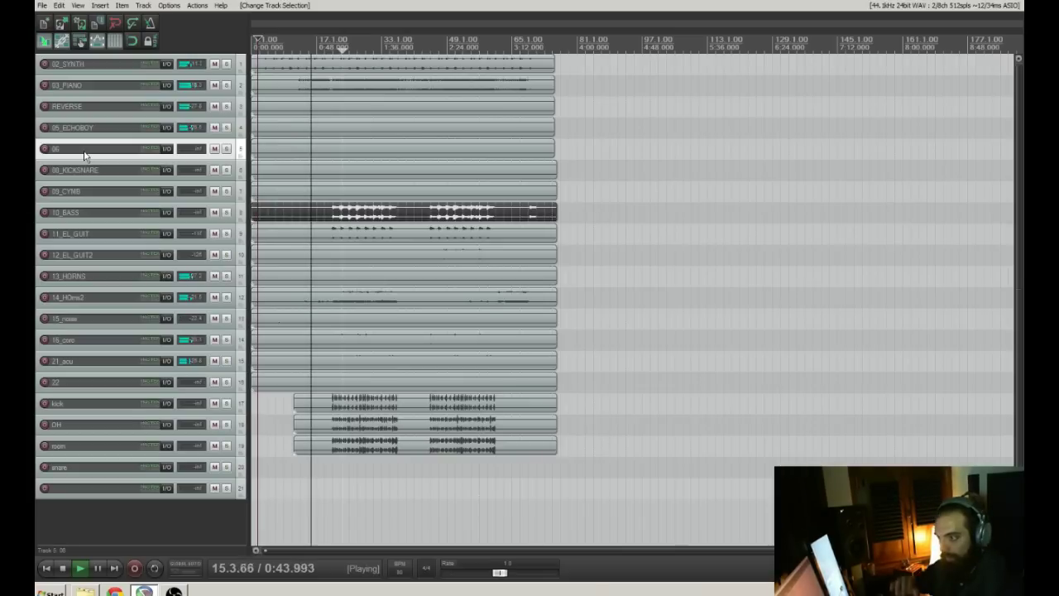
pyautogui.click(226, 106)
pyautogui.click(226, 106)
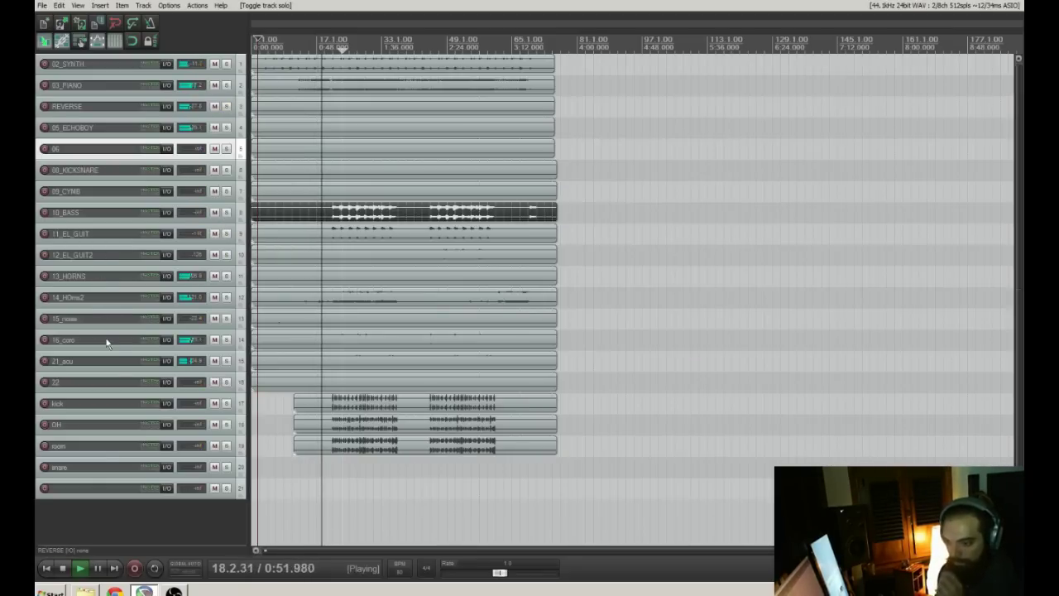
pyautogui.click(227, 340)
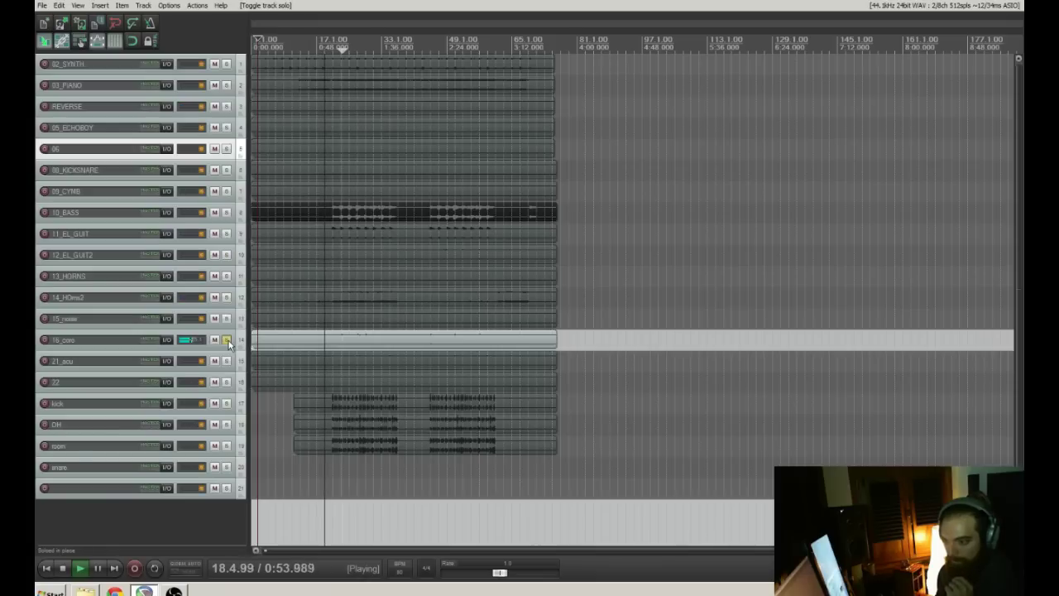
pyautogui.click(227, 340)
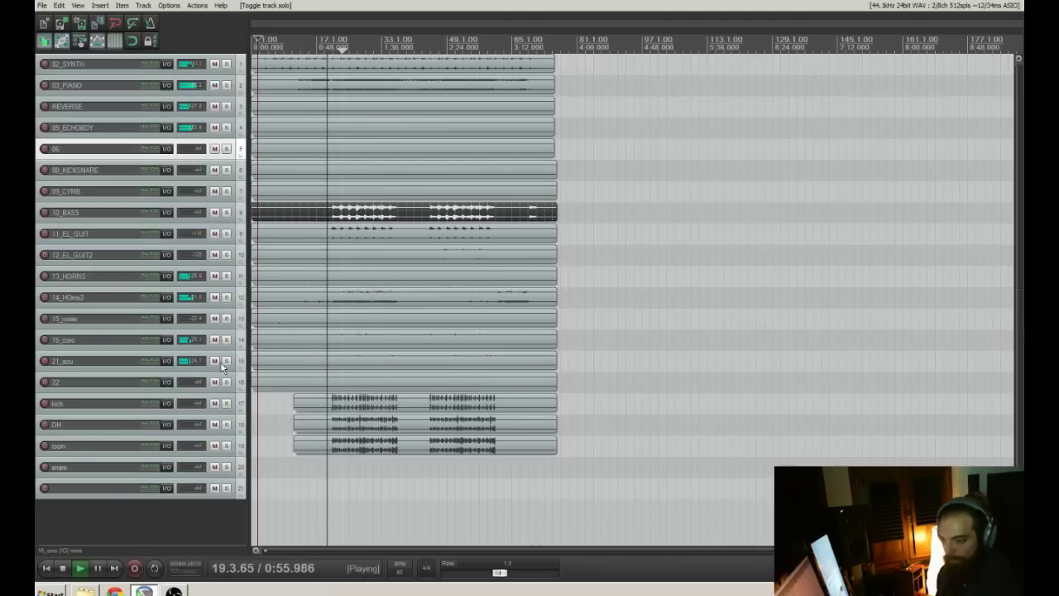
# - Listen to the 21_acu track in solo from about bar 12, and clear its solo
pyautogui.click(227, 362)
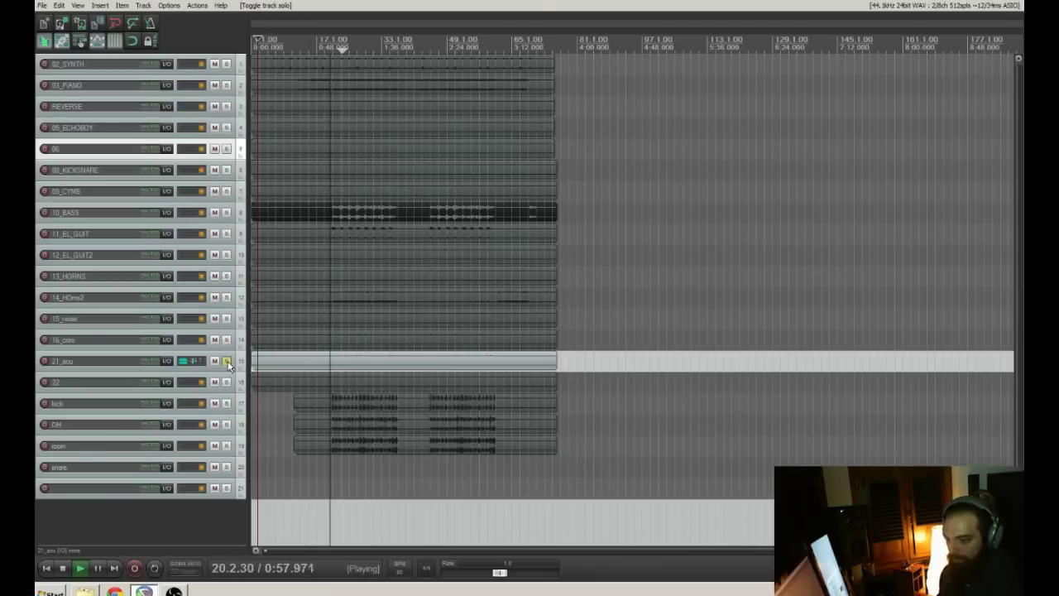
pyautogui.click(296, 365)
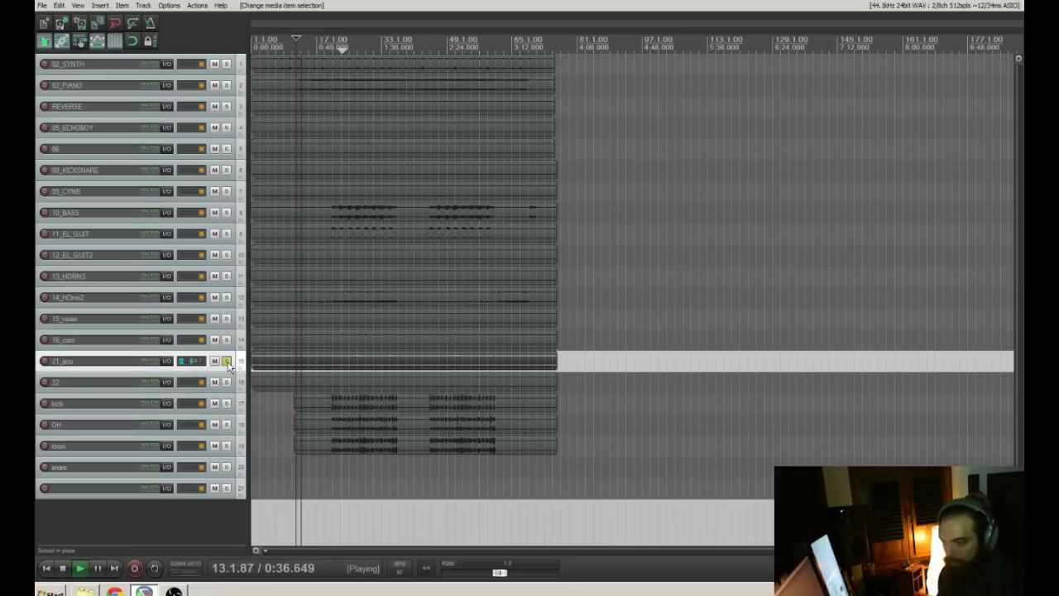
pyautogui.click(227, 362)
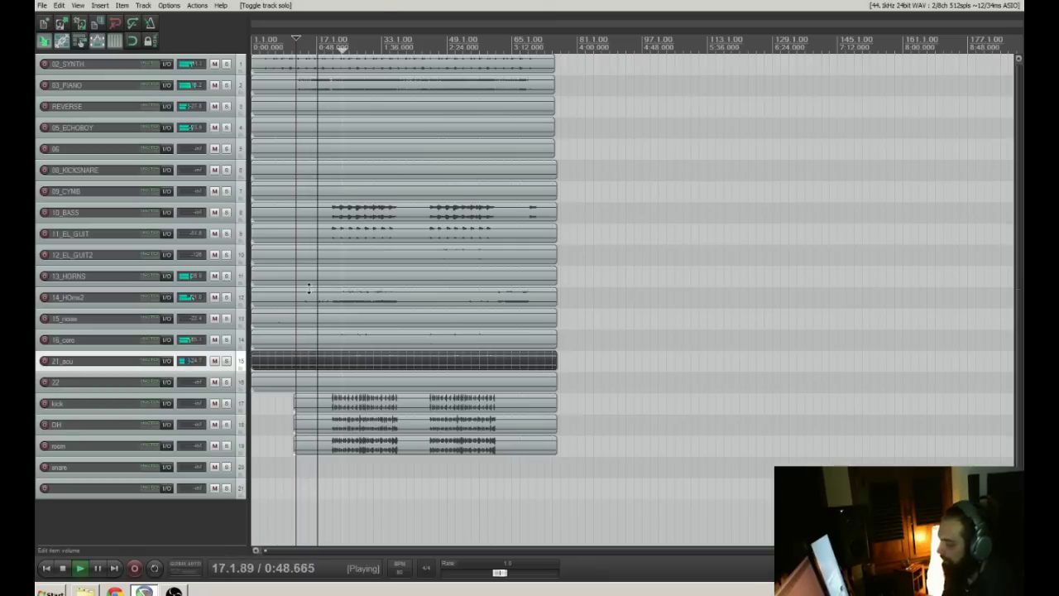
# - Restart playback from about bar 20 and check the track levels in the mixer
pyautogui.press('space')
pyautogui.click(328, 44)
pyautogui.press('space')
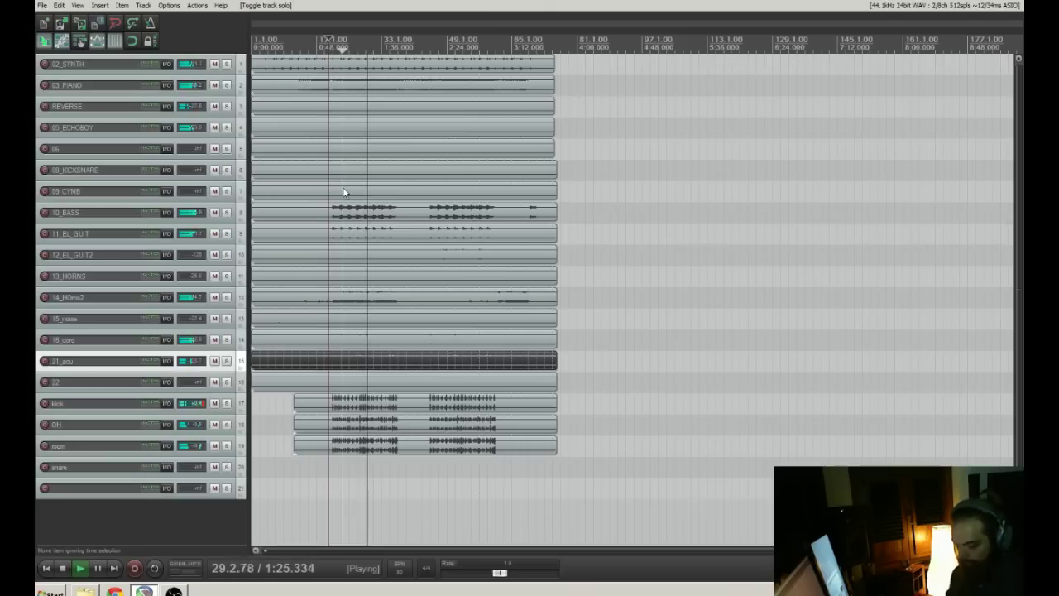
pyautogui.hotkey('ctrl', 'm')
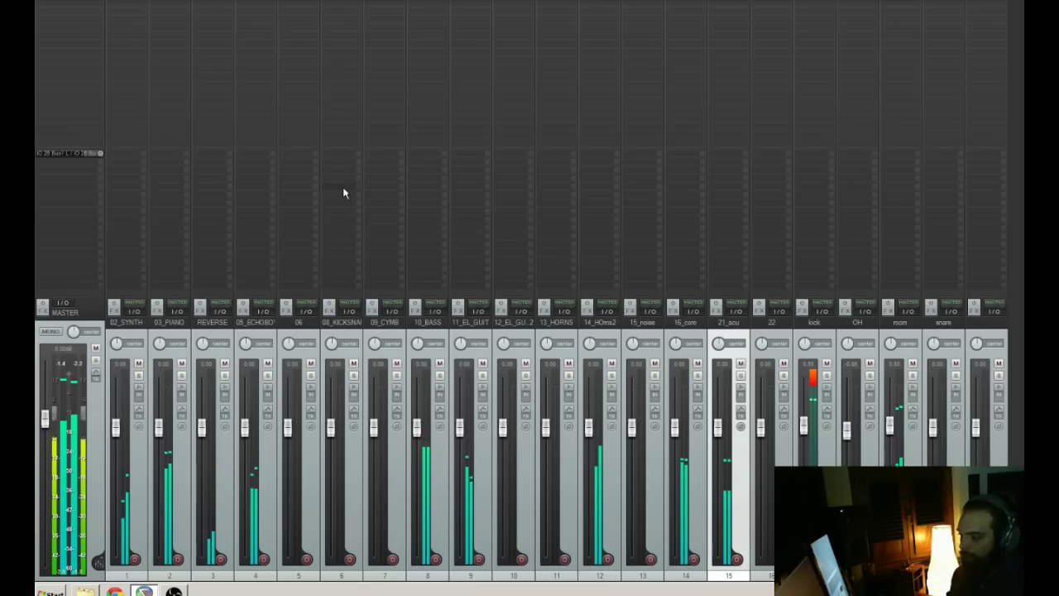
pyautogui.hotkey('ctrl', 'm')
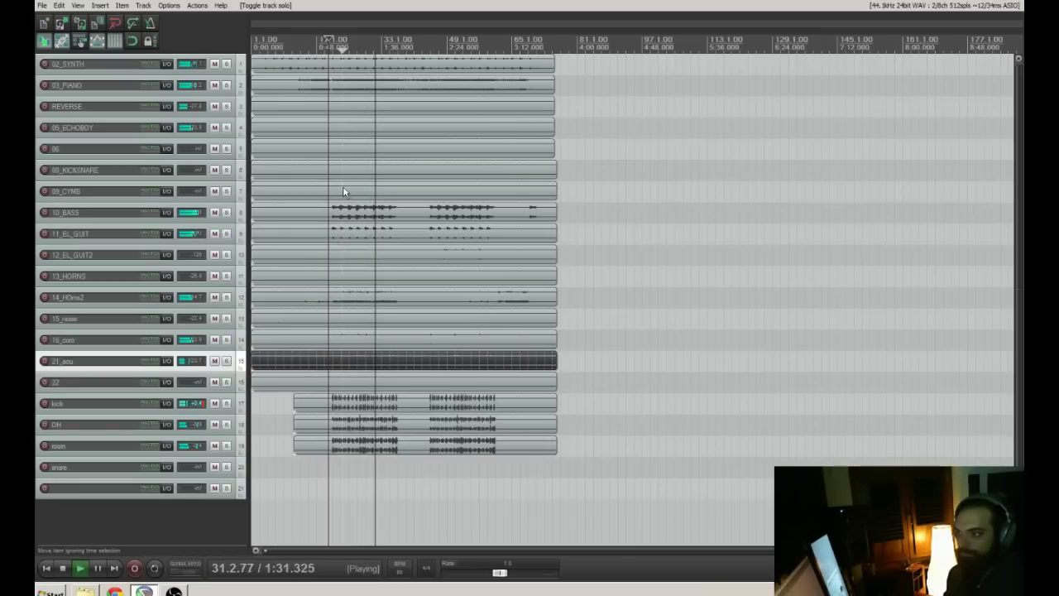
# - Listen to the 03_PIANO and 05_ECHOBOY tracks in solo, one after the other, clearing each solo
pyautogui.click(226, 87)
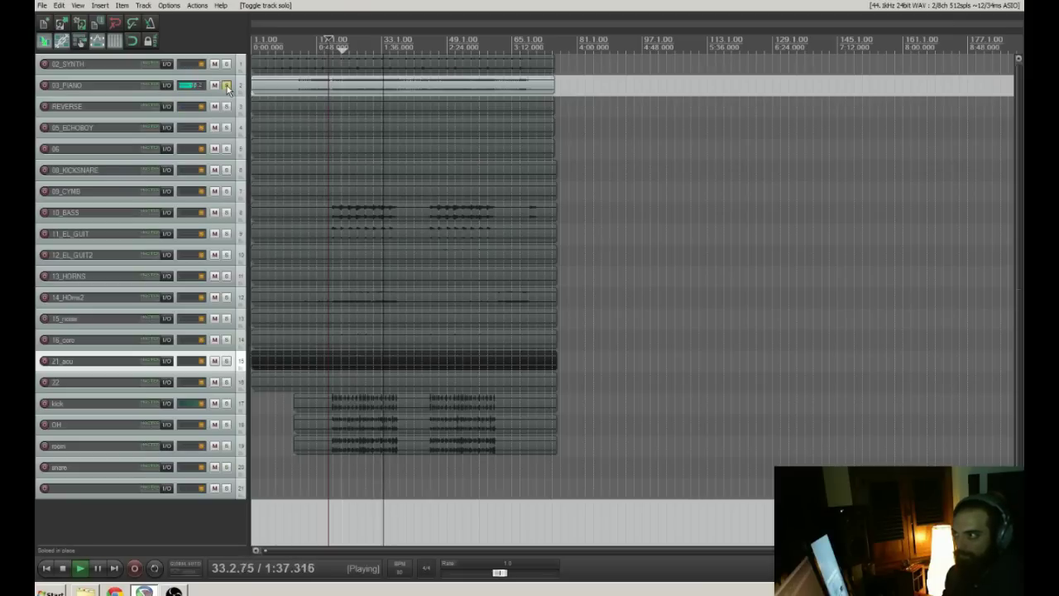
pyautogui.click(226, 85)
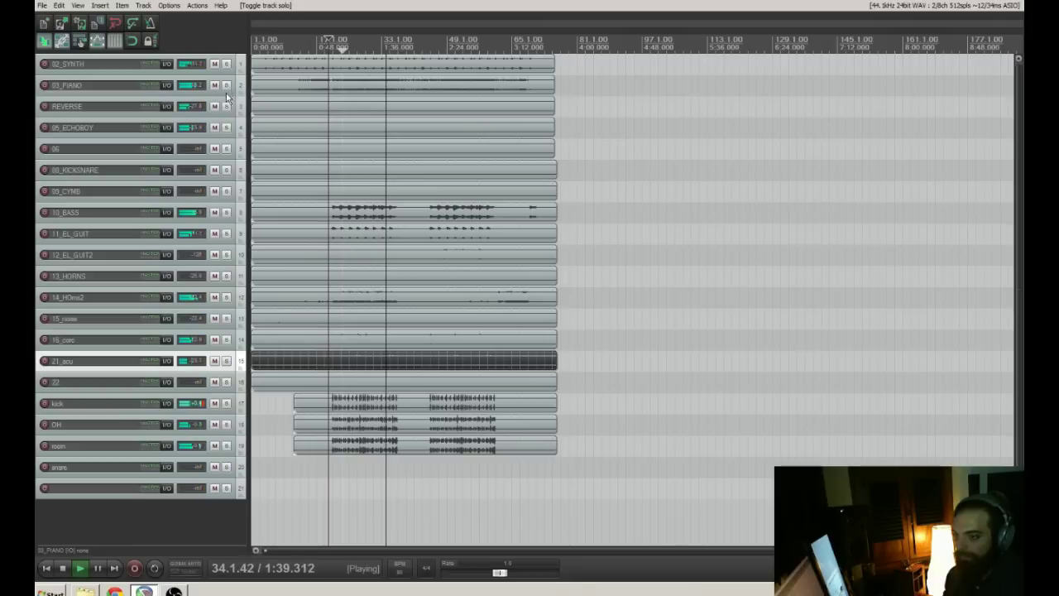
pyautogui.click(226, 127)
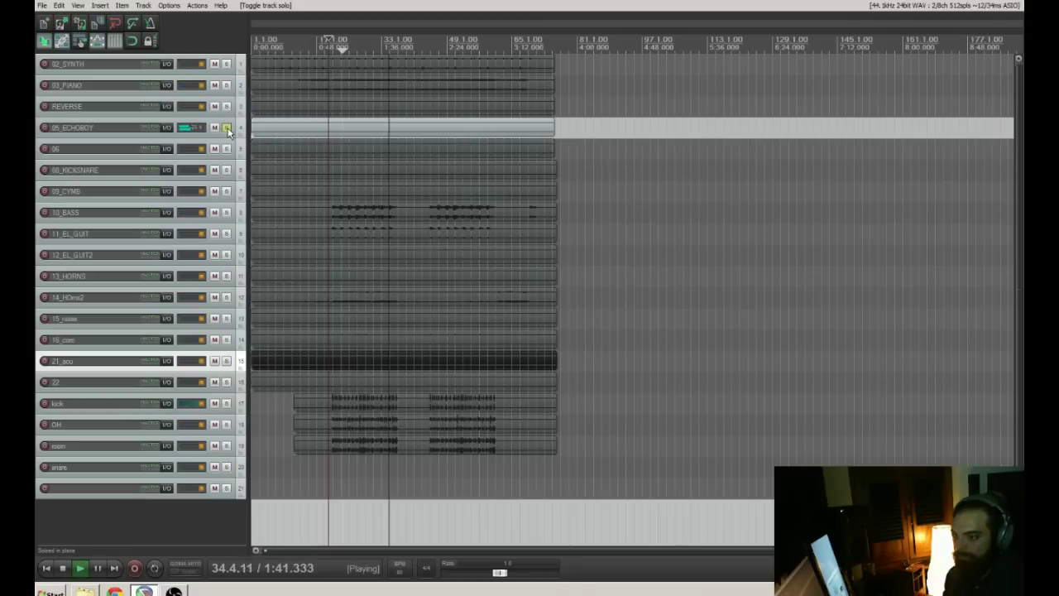
pyautogui.click(227, 128)
pyautogui.click(227, 127)
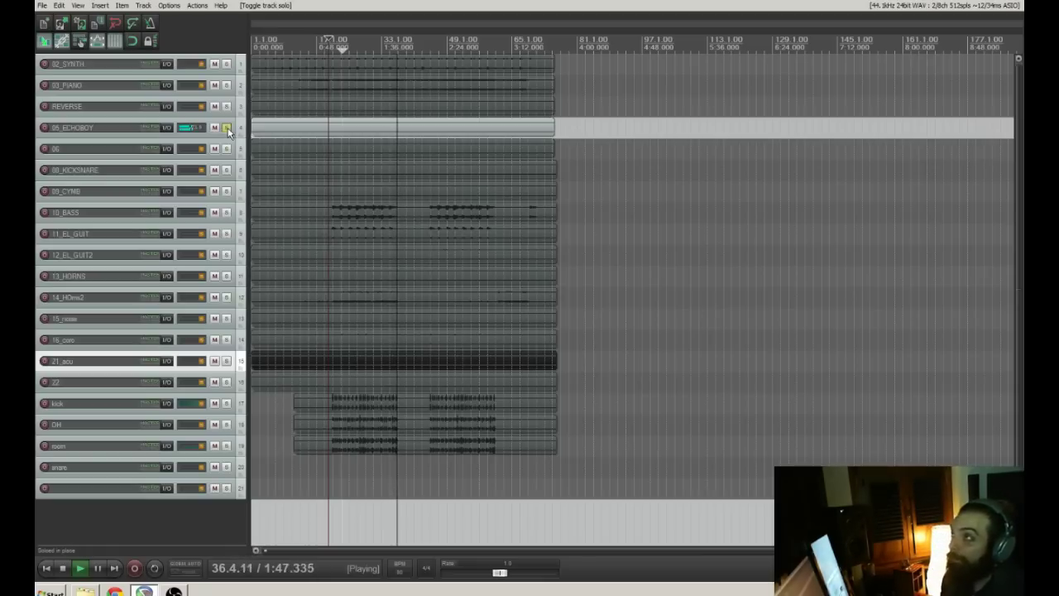
pyautogui.click(227, 128)
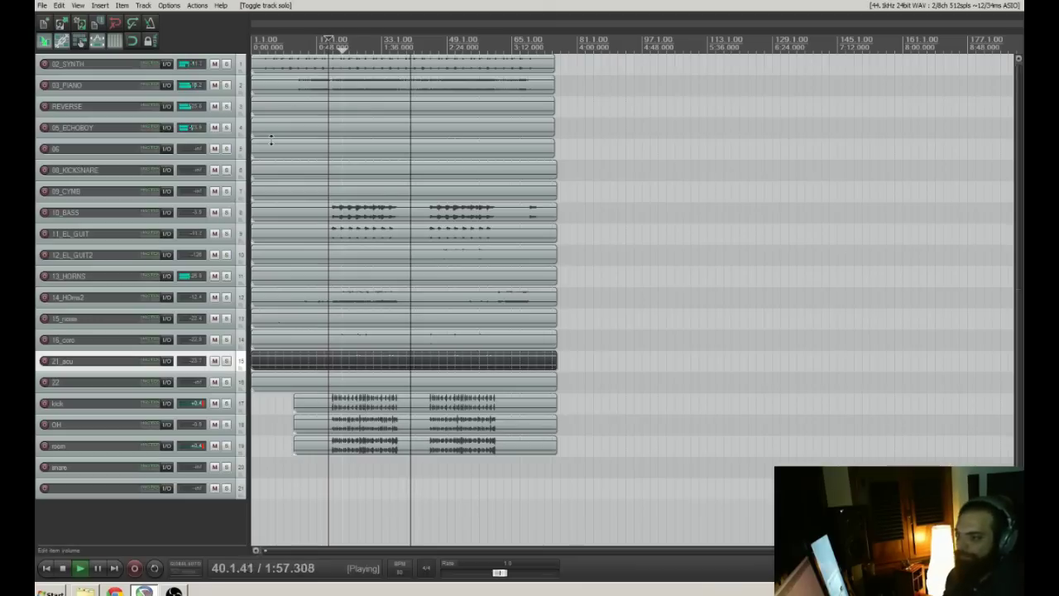
# - Enlarge track 06 to inspect its waveform and delete the track
pyautogui.moveTo(100, 158); pyautogui.dragTo(116, 195)
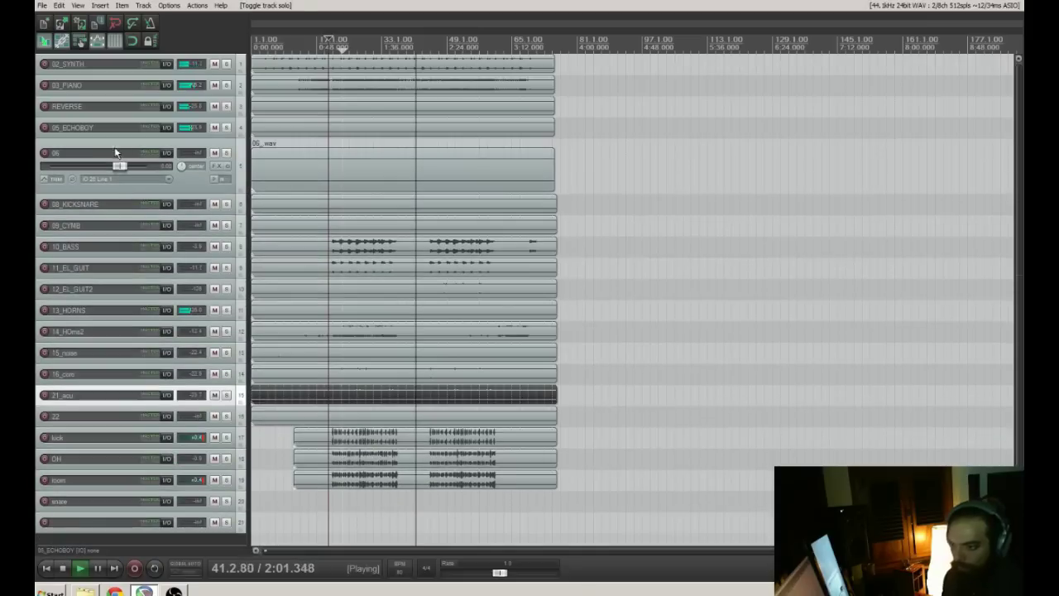
pyautogui.click(116, 152)
pyautogui.press('Delete')
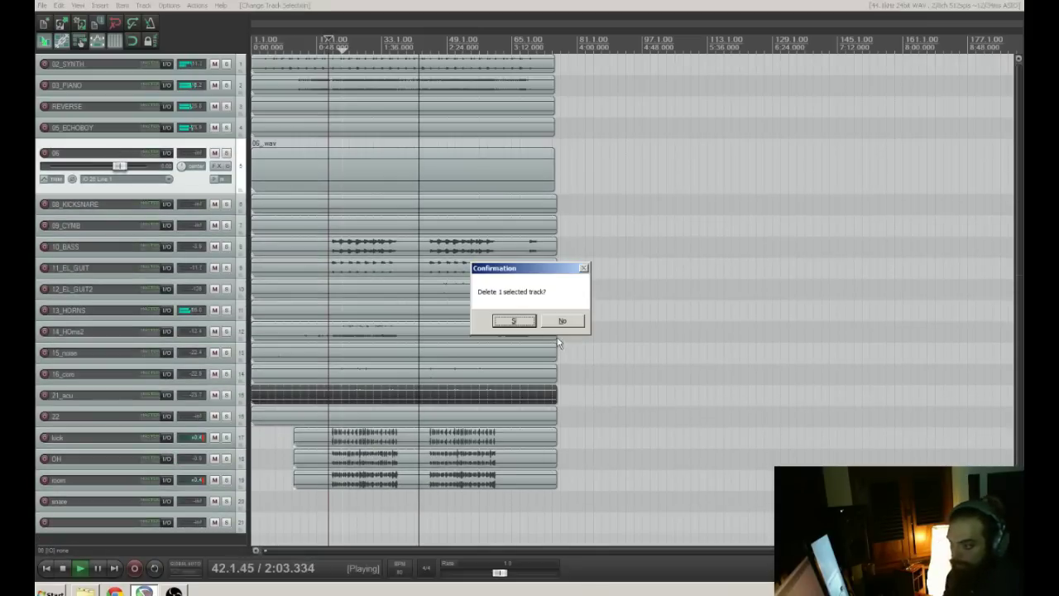
pyautogui.click(514, 321)
# - Enlarge the 09_CYMB track and delete it together with the 08_KICKSNARE track
pyautogui.moveTo(128, 166); pyautogui.dragTo(116, 287)
pyautogui.click(124, 199)
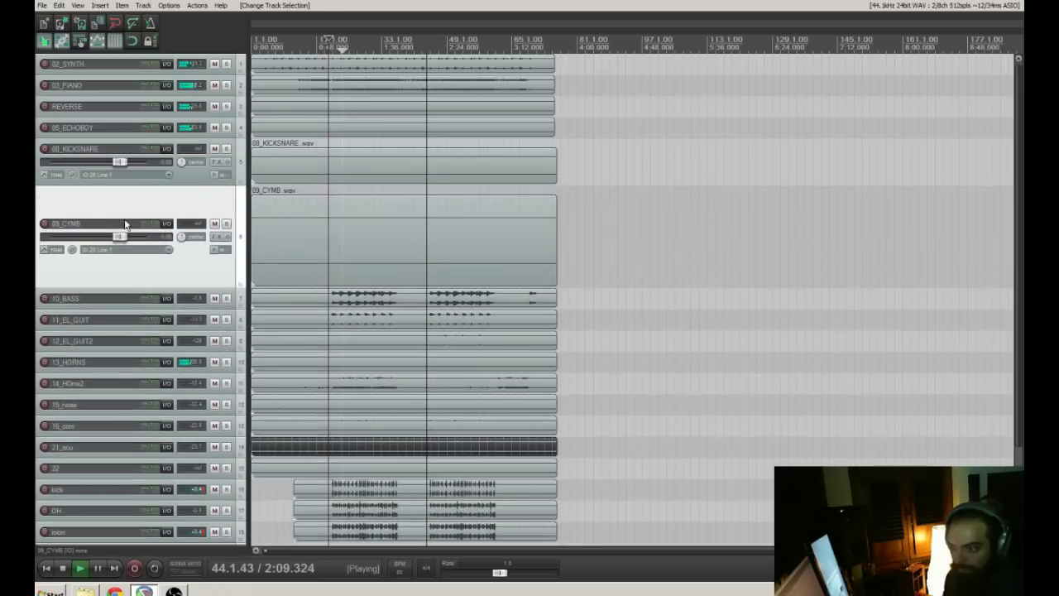
pyautogui.keyDown('ctrl'); pyautogui.click(100, 156); pyautogui.keyUp('ctrl')
pyautogui.press('Delete')
pyautogui.press('Return')
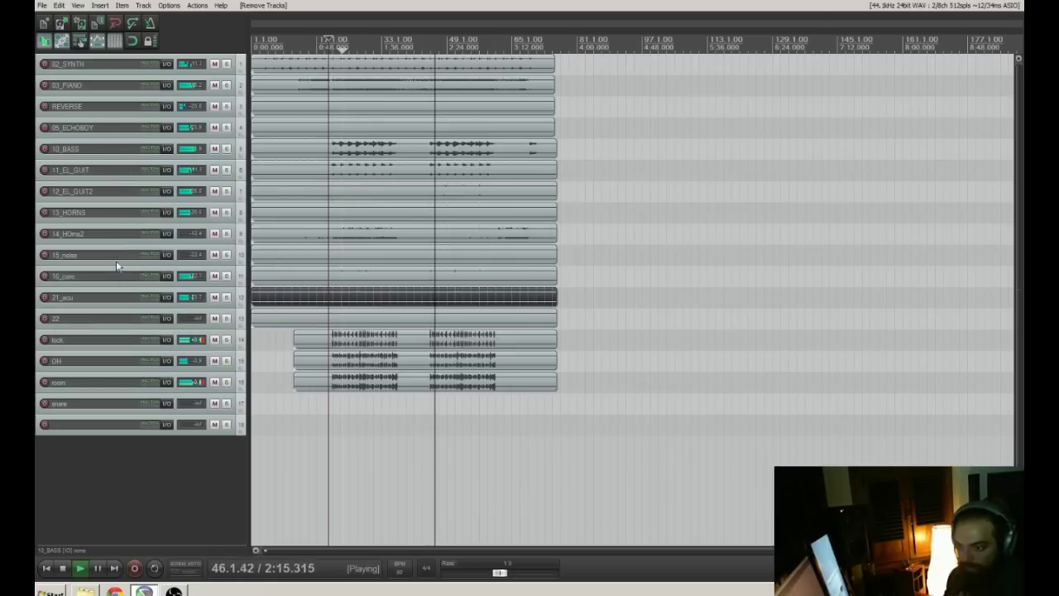
# - Enlarge track 22, delete it, and stop playback
pyautogui.click(116, 325)
pyautogui.moveTo(116, 327)
pyautogui.mouseDown()
pyautogui.moveTo(124, 585)
pyautogui.moveTo(128, 308)
pyautogui.moveTo(132, 335)
pyautogui.mouseUp()
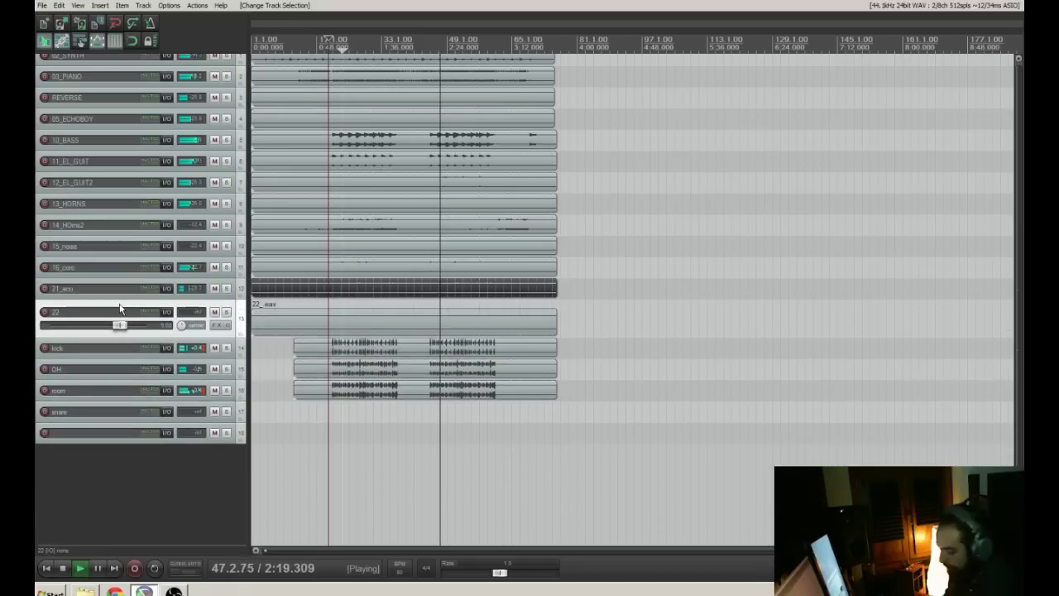
pyautogui.press('Delete')
pyautogui.press('Return')
pyautogui.press('space')
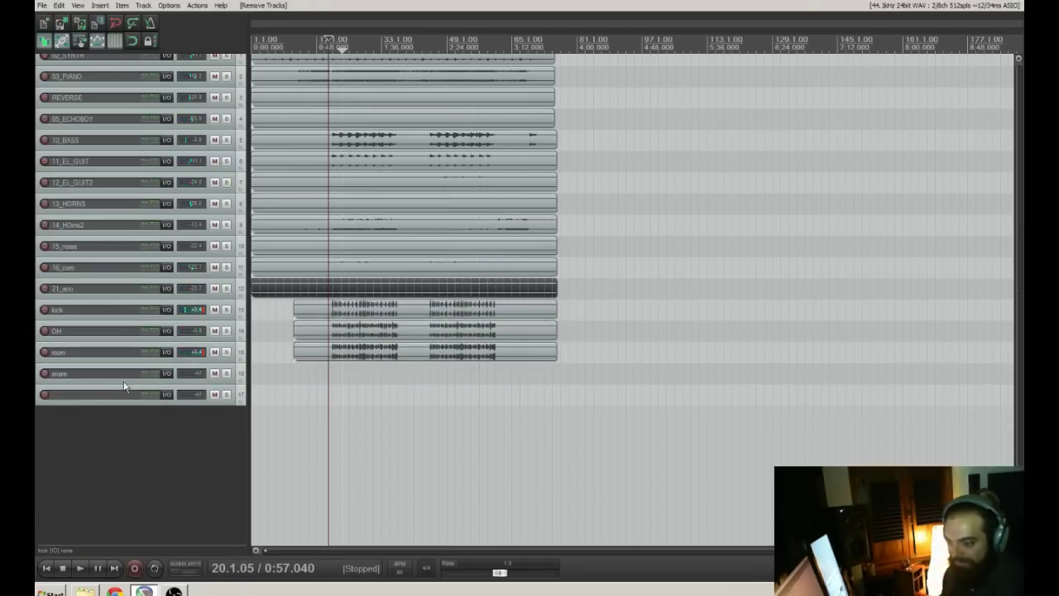
# - Delete the unnamed last track and the empty snare track
pyautogui.click(115, 401)
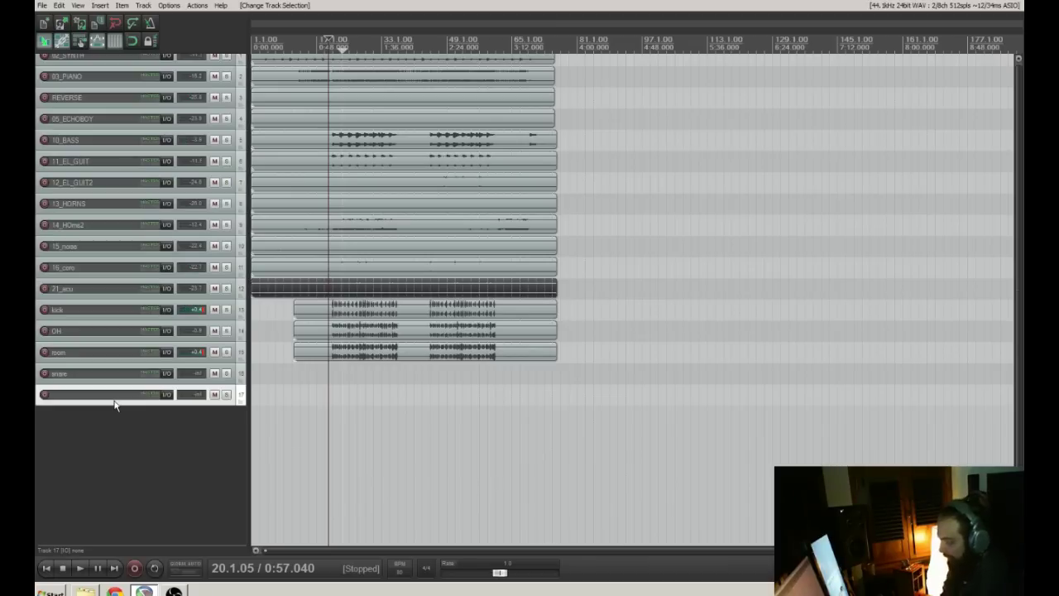
pyautogui.press('Delete')
pyautogui.click(102, 378)
pyautogui.press('Delete')
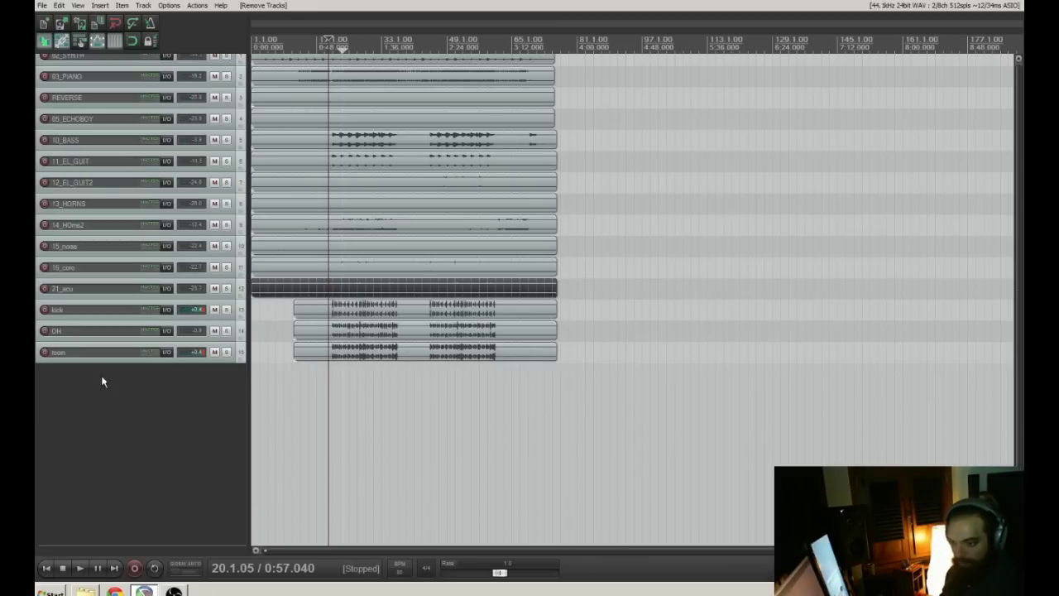
# - Play the session from about bar 25
pyautogui.click(349, 380)
pyautogui.press('space')
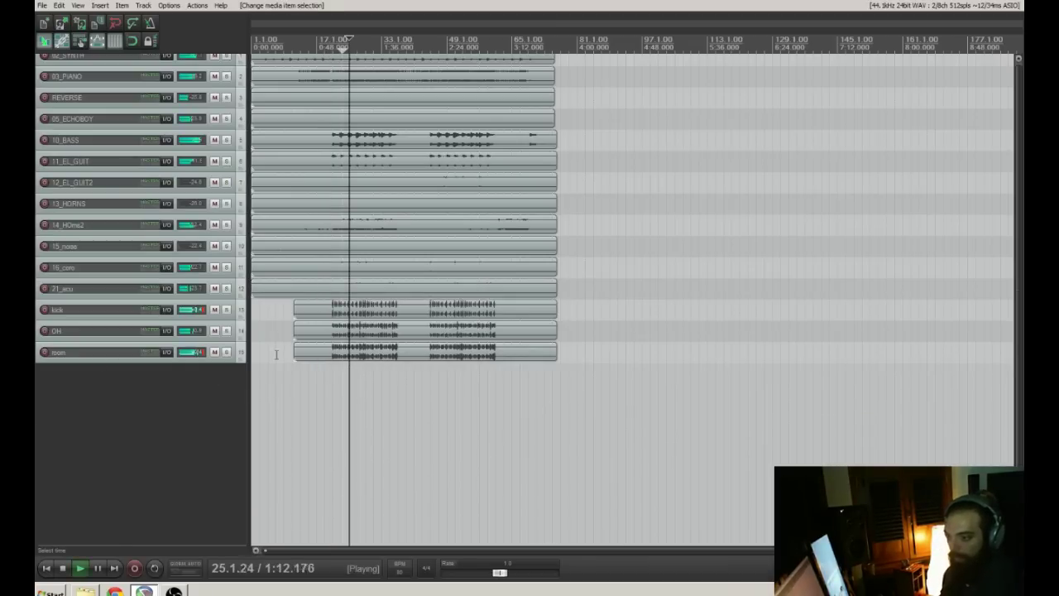
# - Listen to the kick, OH and room tracks in solo one after another, unsolo them and stop playback
pyautogui.click(226, 310)
pyautogui.click(226, 310)
pyautogui.click(227, 330)
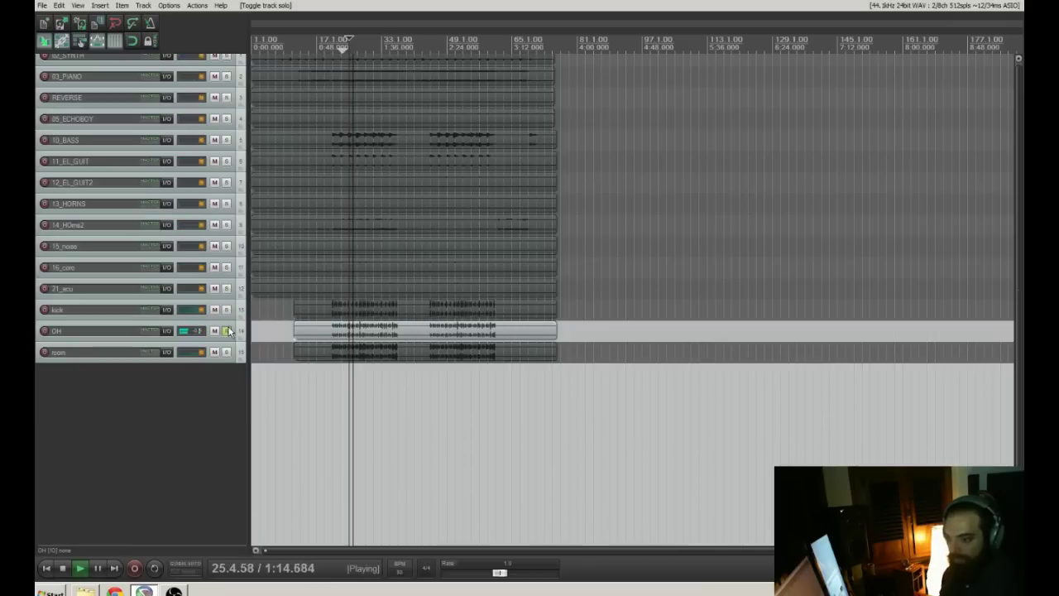
pyautogui.click(227, 331)
pyautogui.click(226, 352)
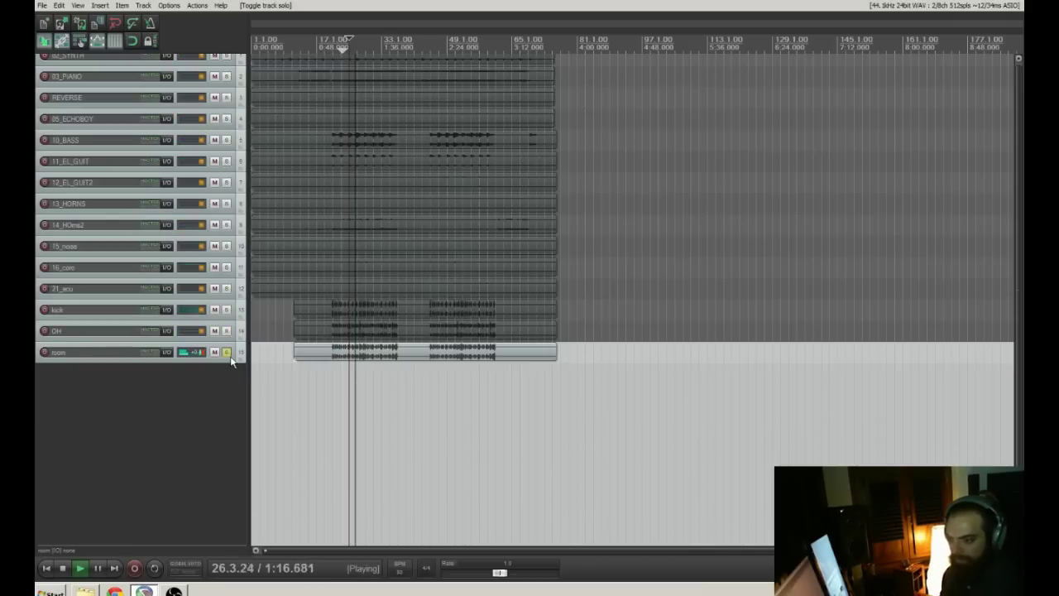
pyautogui.click(226, 352)
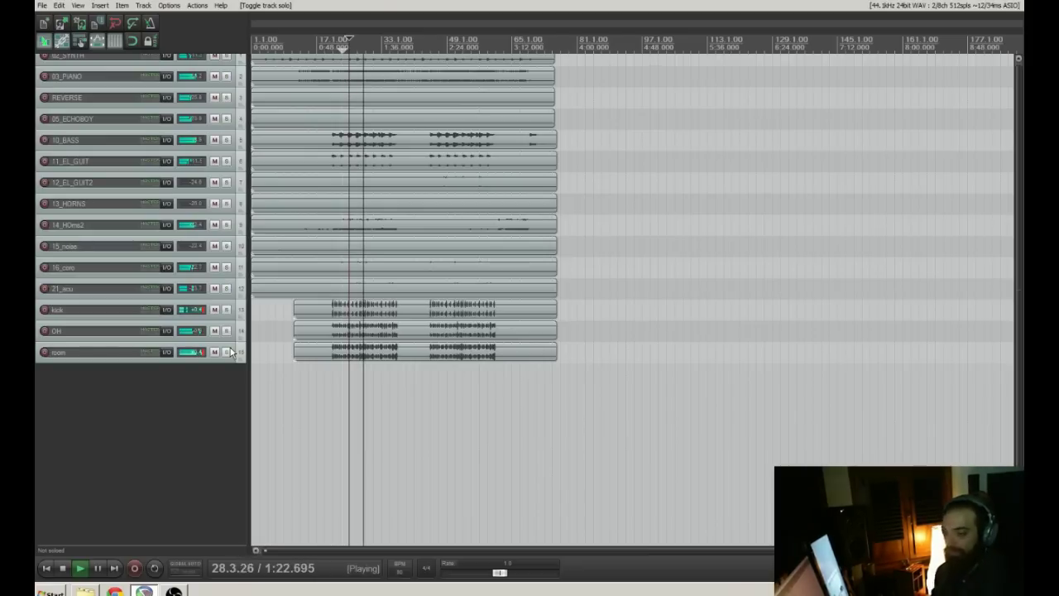
pyautogui.press('space')
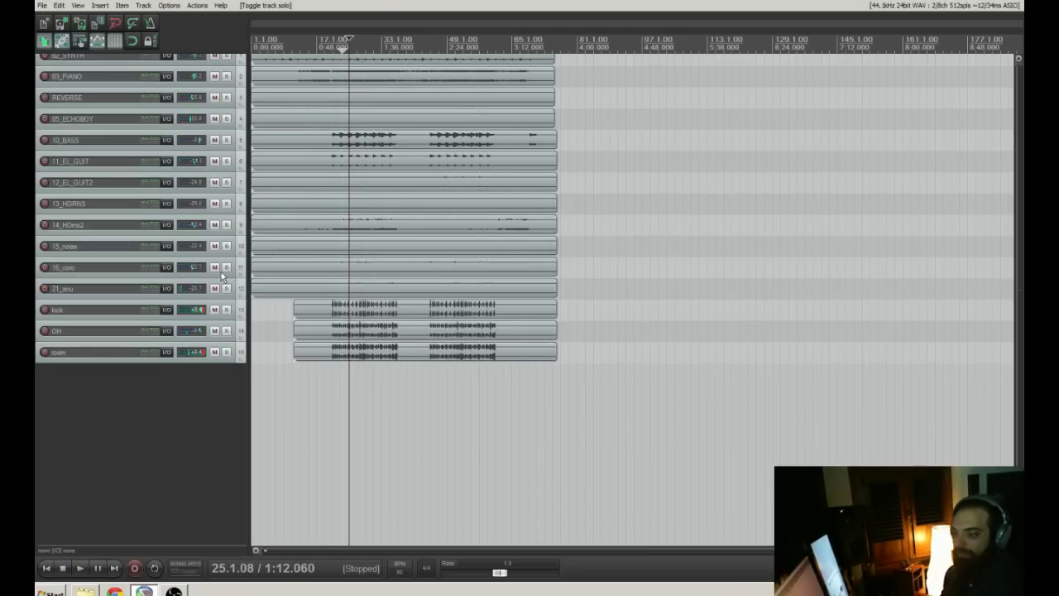
# - Audition the 14_HOrns2 and 13_HORNS tracks in solo, enlarging 13_HORNS and playing from about bar 15, and stop playback
pyautogui.press('space')
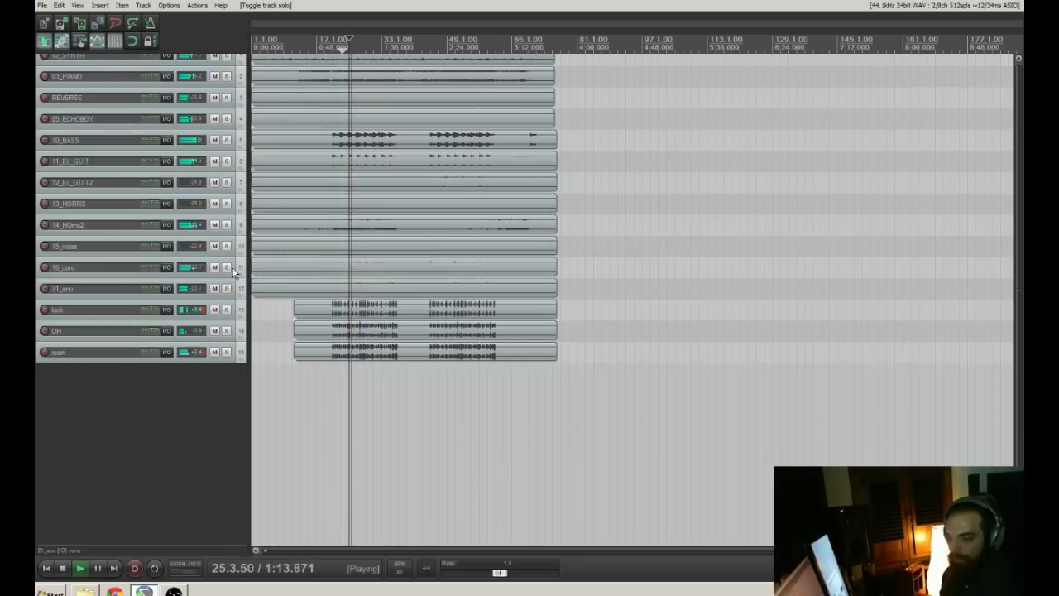
pyautogui.click(227, 224)
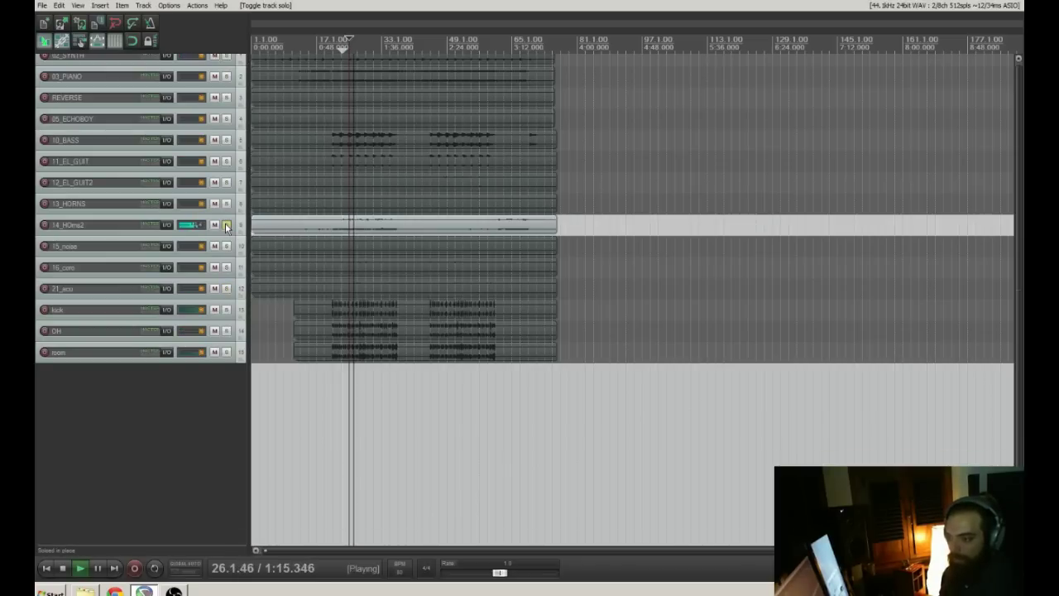
pyautogui.click(226, 204)
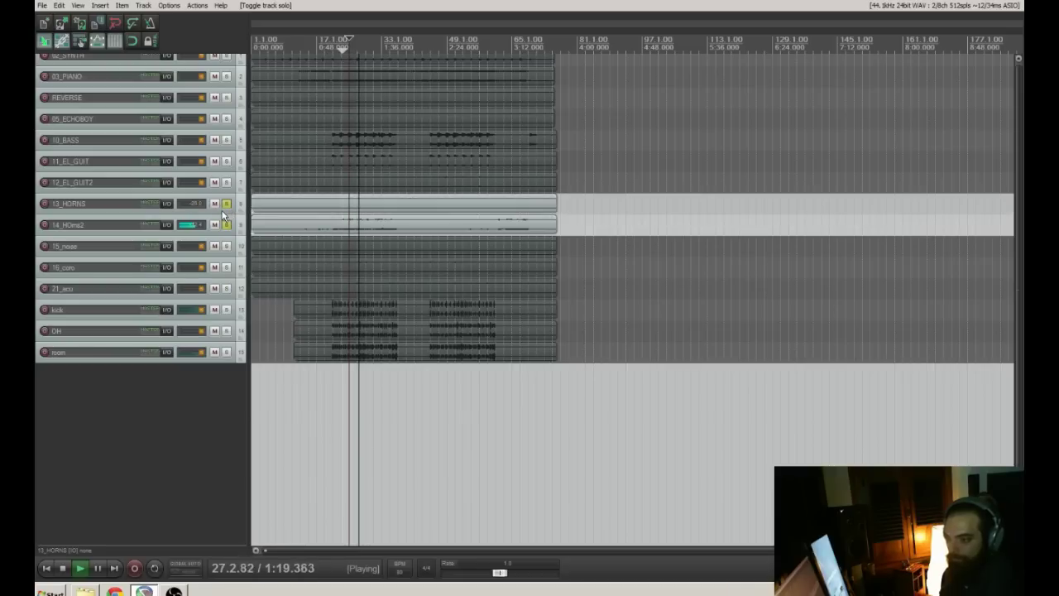
pyautogui.moveTo(222, 214); pyautogui.dragTo(221, 277)
pyautogui.click(310, 227)
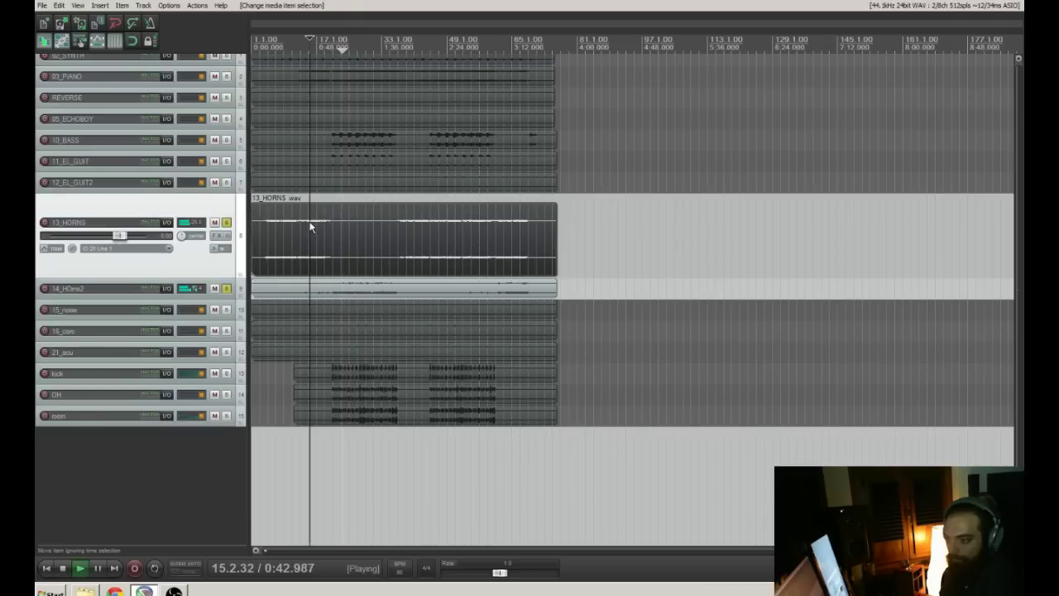
pyautogui.click(227, 223)
pyautogui.click(227, 289)
pyautogui.moveTo(223, 278); pyautogui.dragTo(202, 226)
pyautogui.press('space')
# - Add three new empty tracks at the end of the track list, below the room track
pyautogui.click(188, 397)
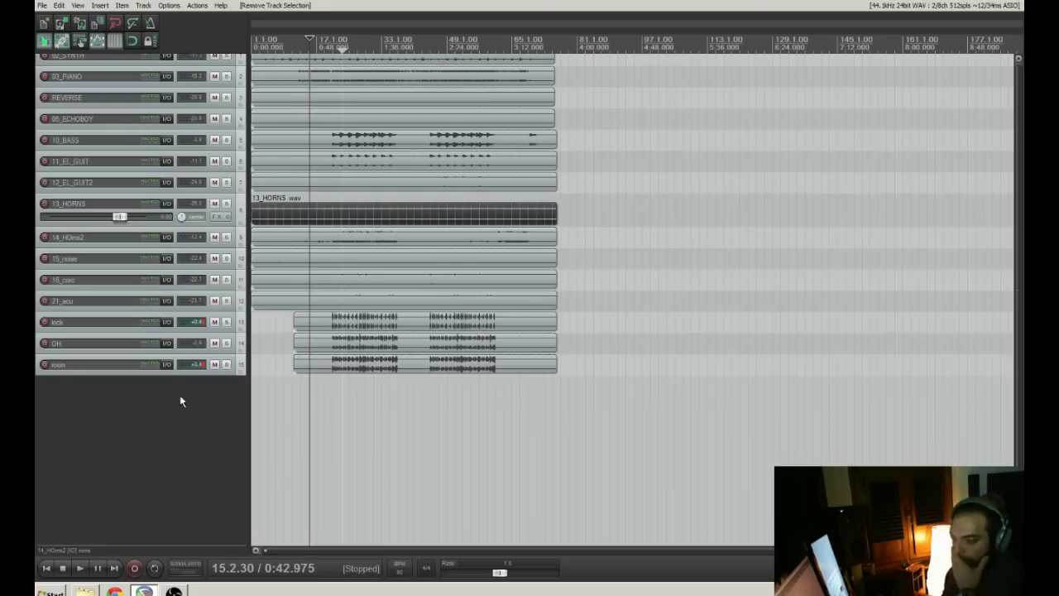
pyautogui.doubleClick(180, 387)
pyautogui.doubleClick(178, 430)
pyautogui.doubleClick(178, 451)
# - Name the first two new tracks REV_CORTO and REV:LUNGO
pyautogui.doubleClick(122, 386)
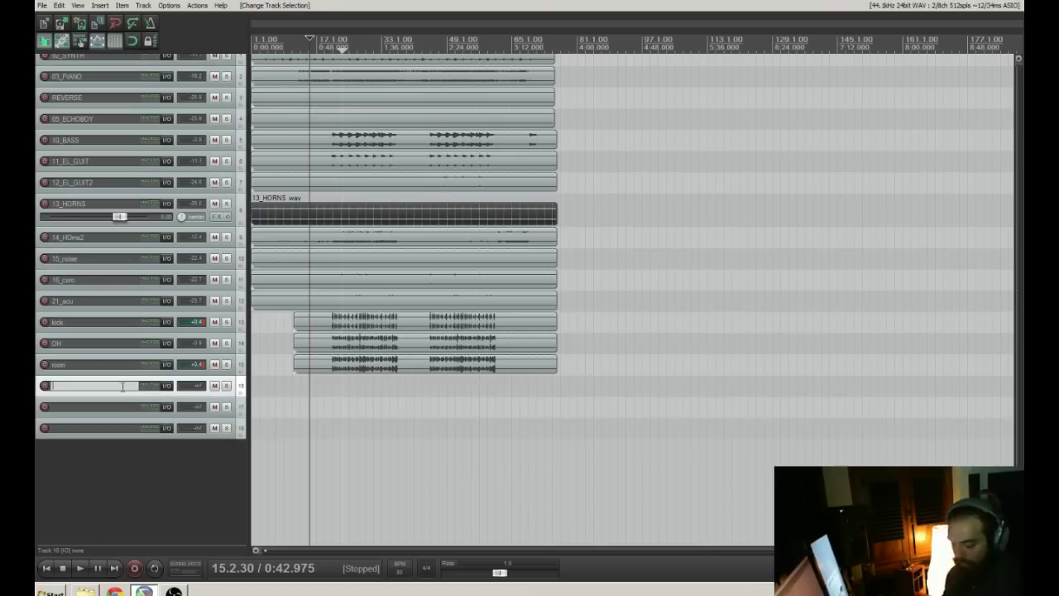
pyautogui.write('REV_CORTO')
pyautogui.press('Return')
pyautogui.doubleClick(82, 406)
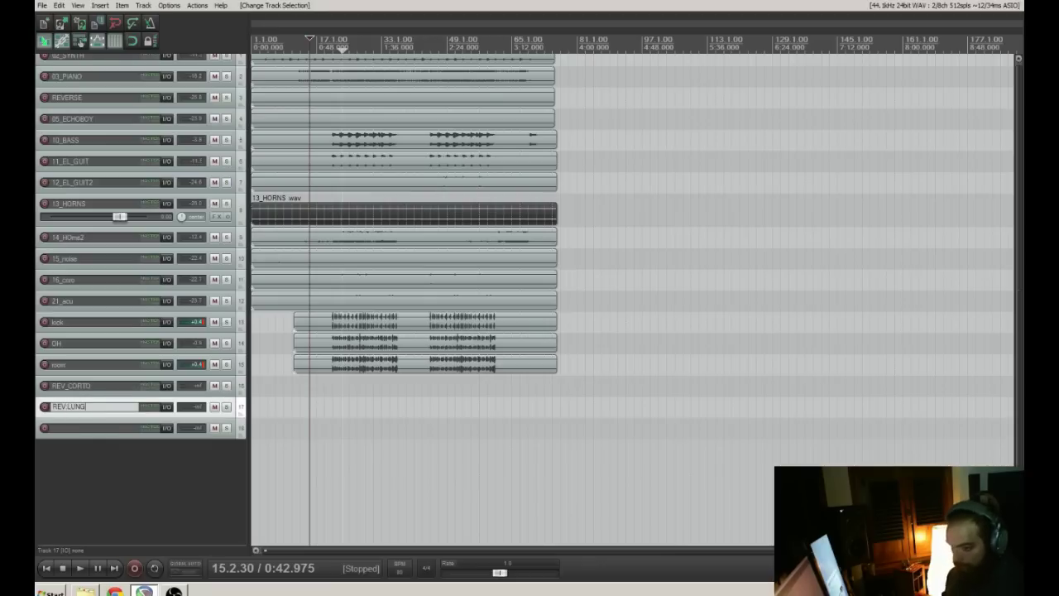
pyautogui.press('Return')
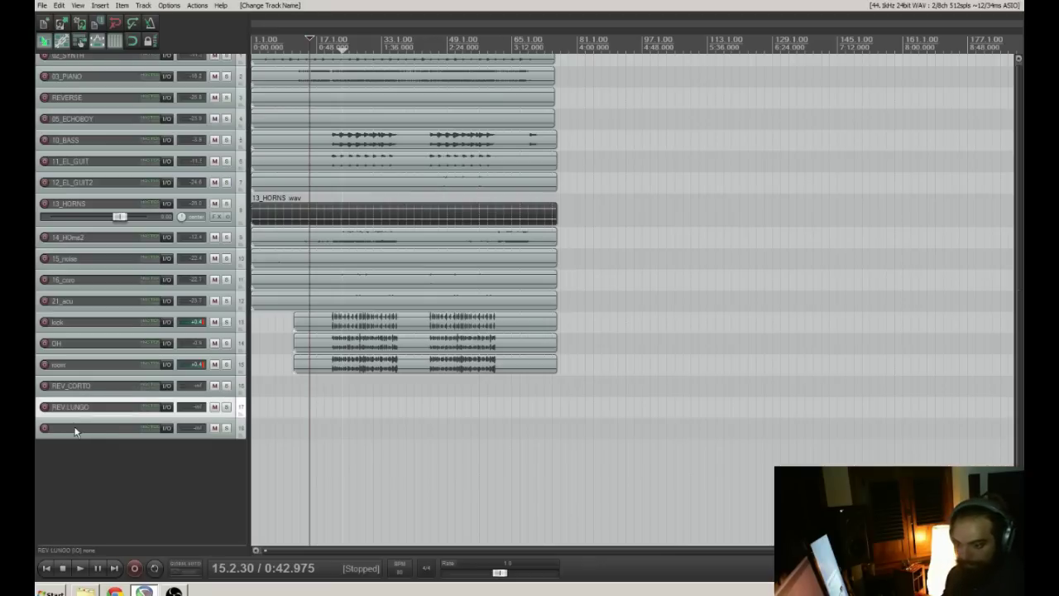
# - Name the third new track APHEX_VINTAGE
pyautogui.doubleClick(77, 428)
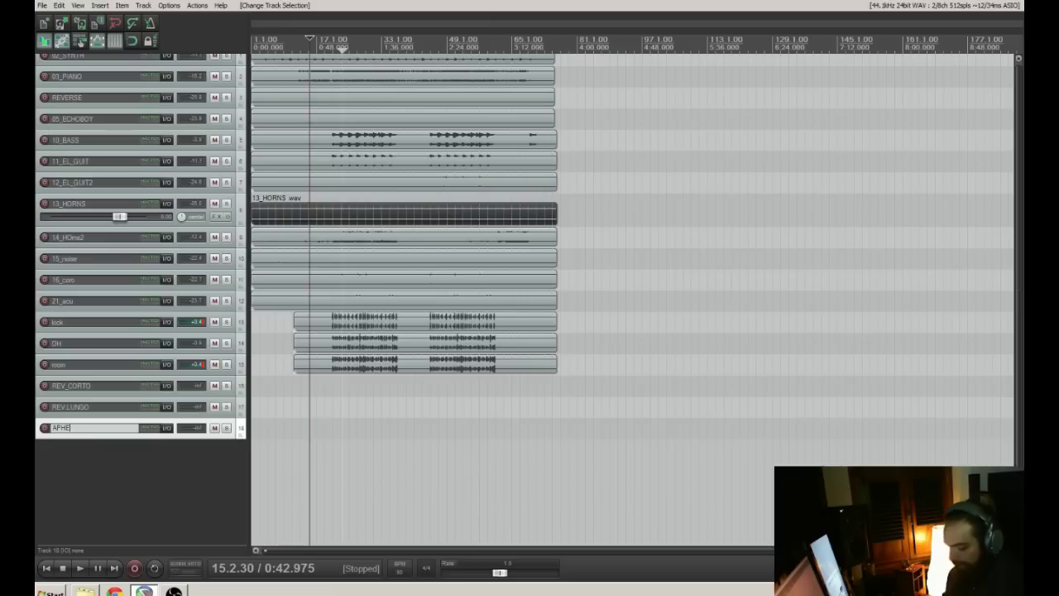
pyautogui.write('APHEX_VINTA')
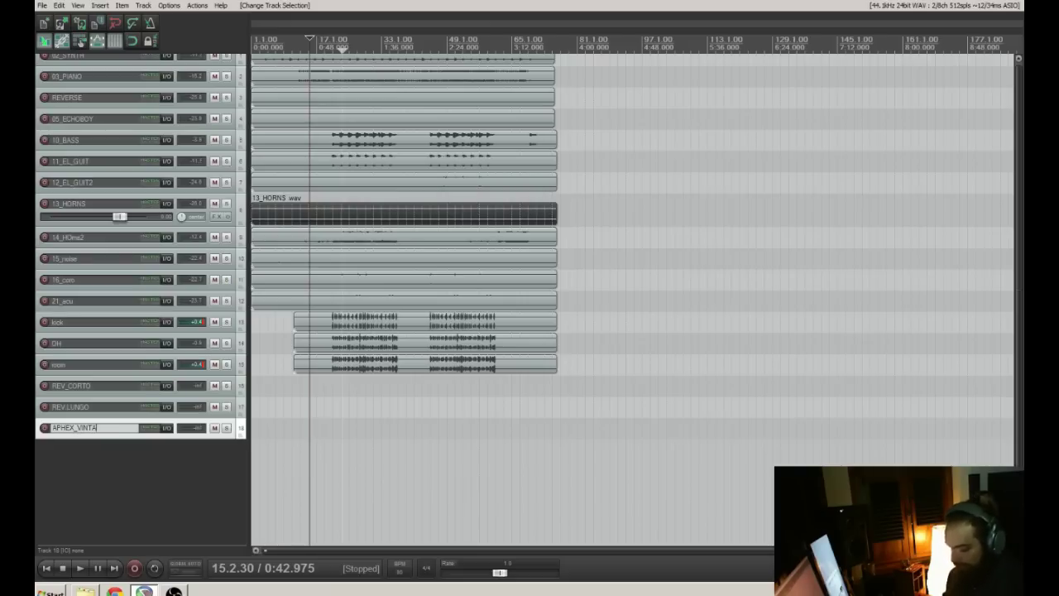
pyautogui.write('GE')
pyautogui.press('Return')
# - Add one more track at the end of the list and name it RBASS
pyautogui.doubleClick(70, 453)
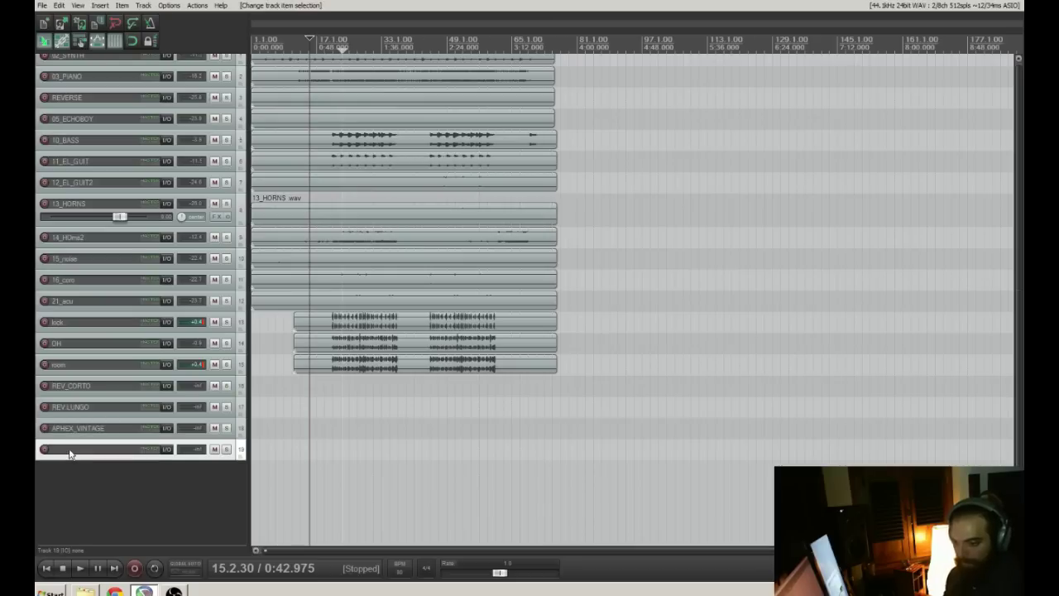
pyautogui.doubleClick(71, 451)
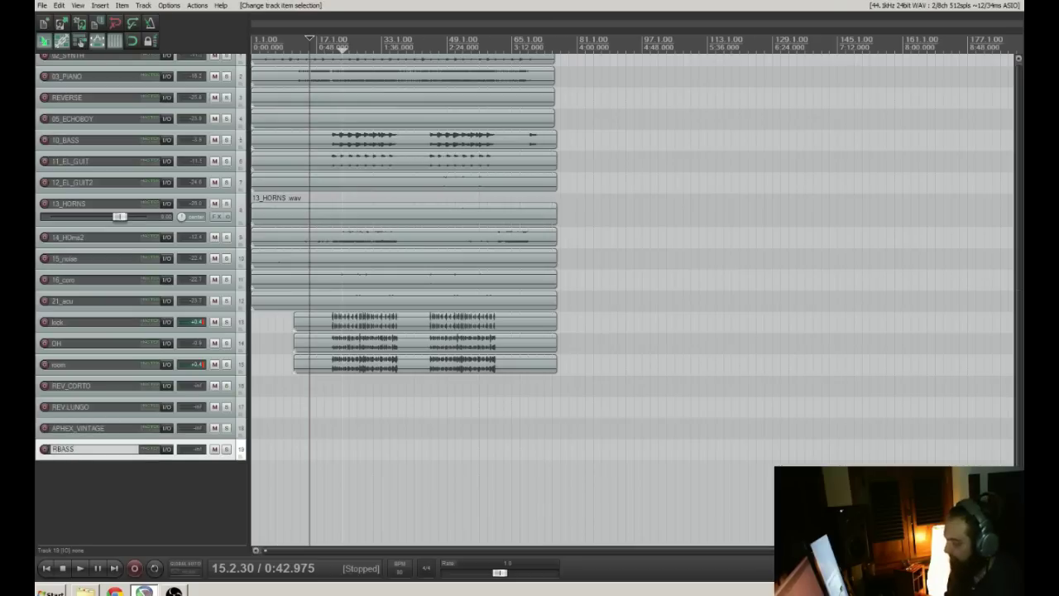
pyautogui.press('Return')
pyautogui.click(73, 486)
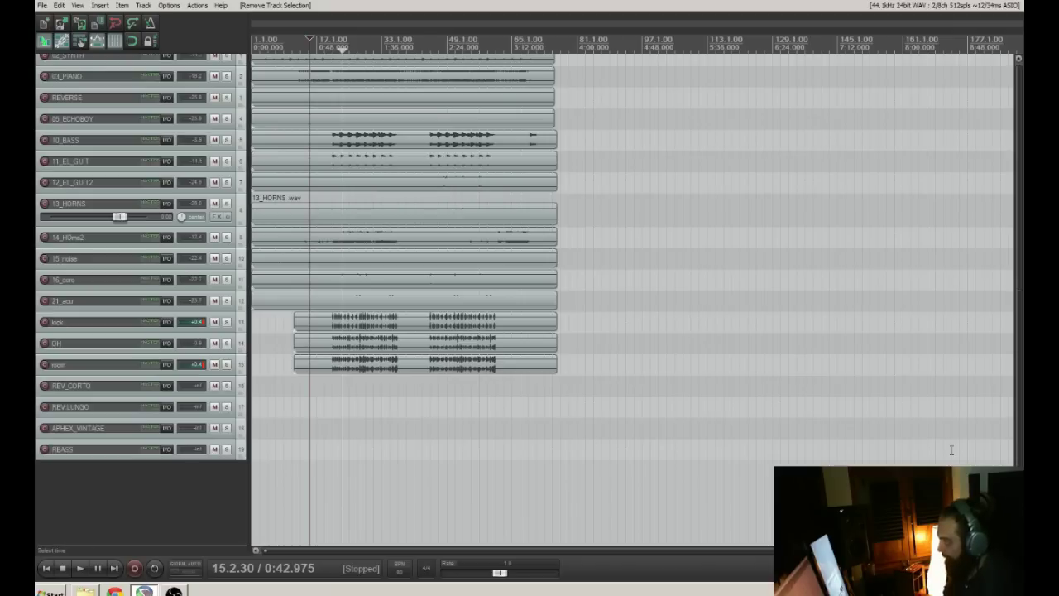
pyautogui.click(99, 386)
pyautogui.click(100, 407)
pyautogui.click(96, 430)
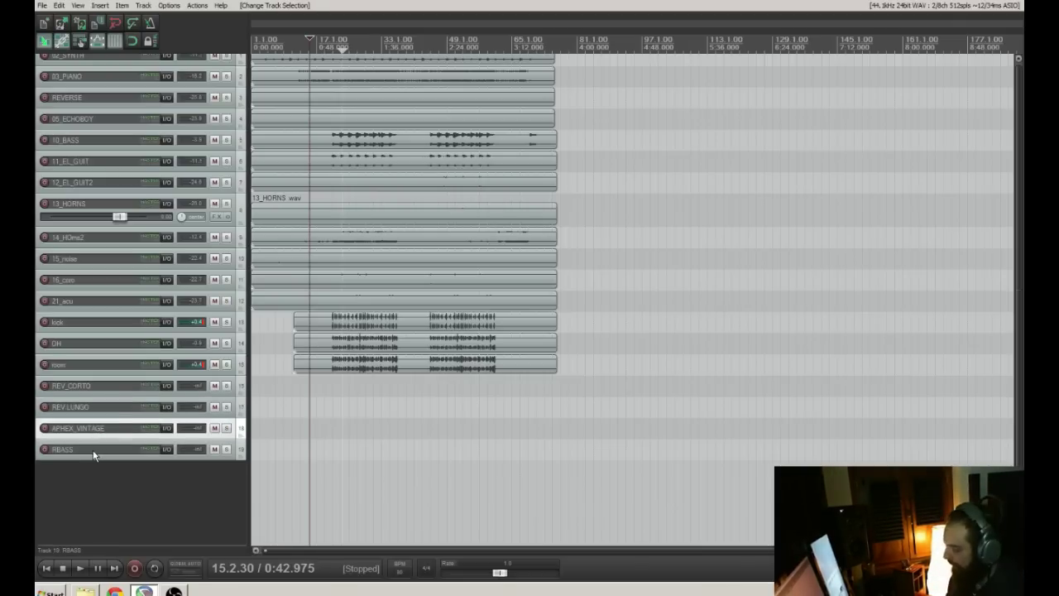
# - Show the mixer, insert the Waves RBass Stereo plugin on the RBASS track and close the plugin window
pyautogui.click(93, 453)
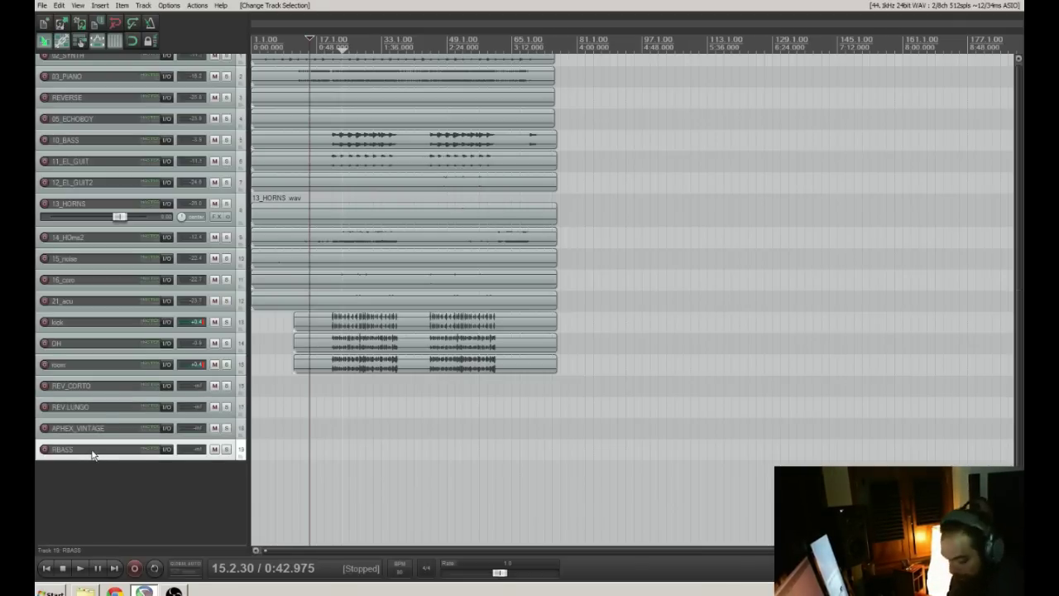
pyautogui.hotkey('ctrl', 'm')
pyautogui.click(916, 11)
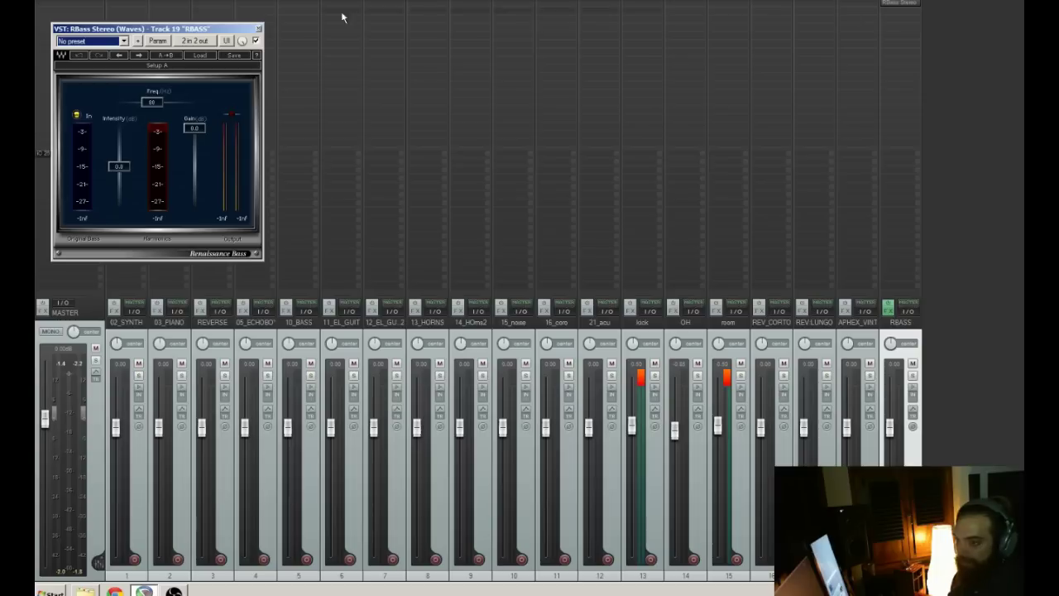
pyautogui.click(259, 30)
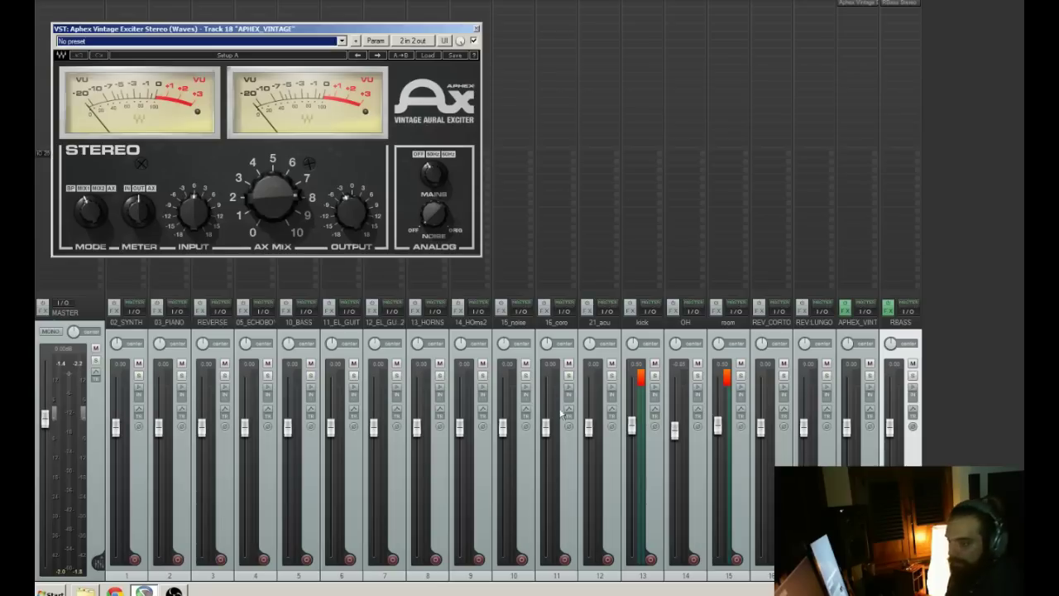
# - Set the mode of the Aphex Vintage Exciter on the APHEX_VINTAGE track to AX and close the plugin window
pyautogui.click(106, 209)
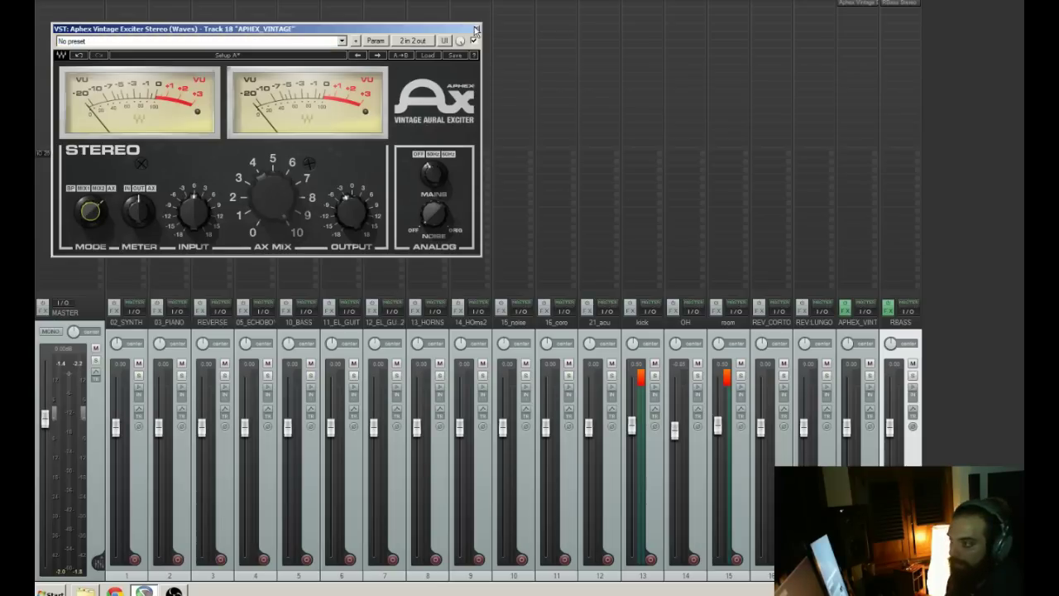
pyautogui.click(476, 30)
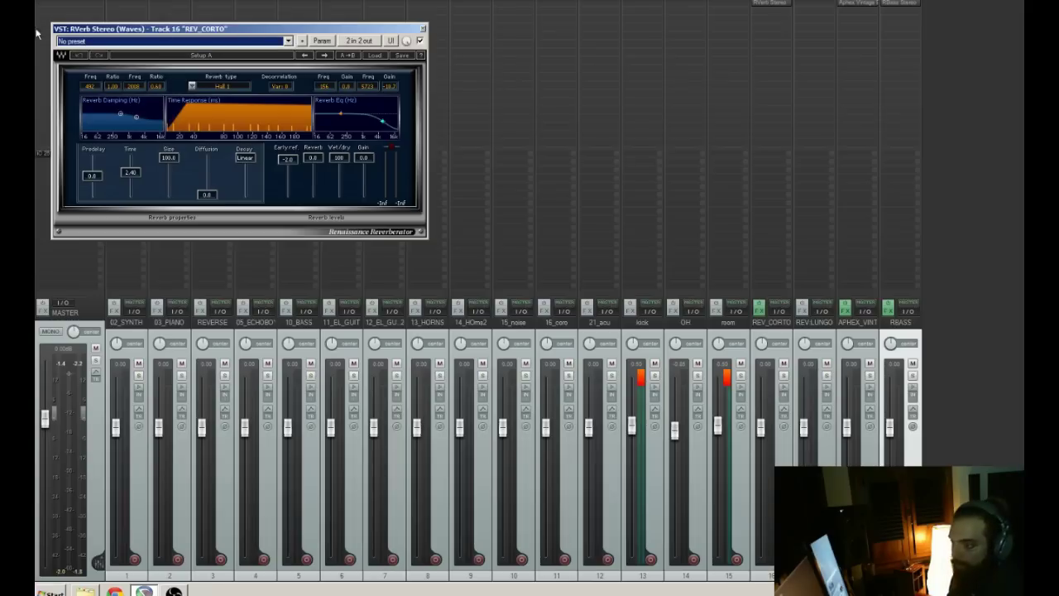
# - Load the Rooms preset Studio 'A' in the RVerb plugin on the REV_CORTO track and close the plugin window
pyautogui.click(375, 54)
pyautogui.moveTo(433, 112)
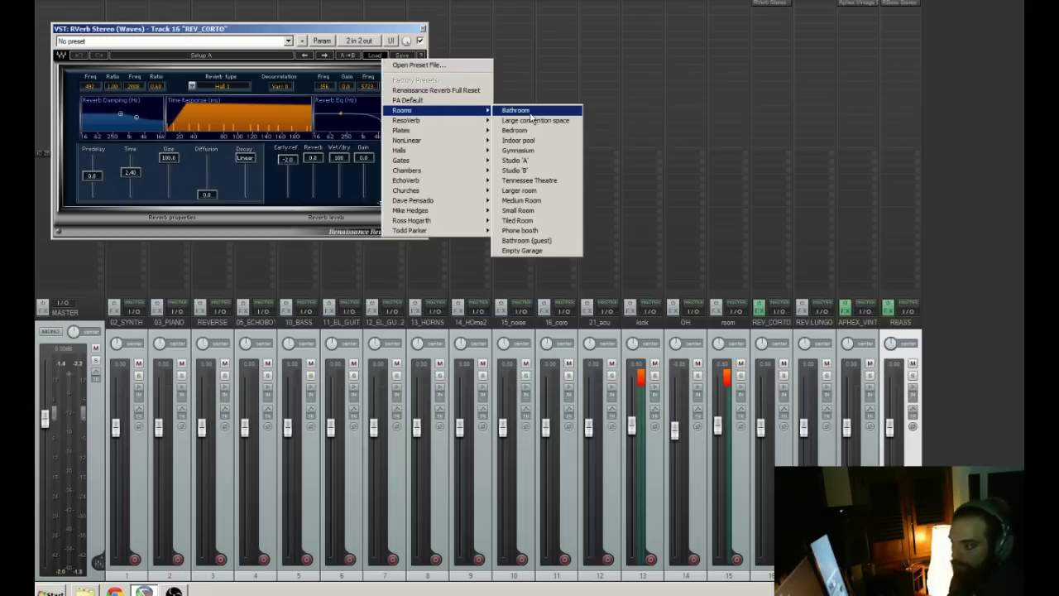
pyautogui.click(524, 162)
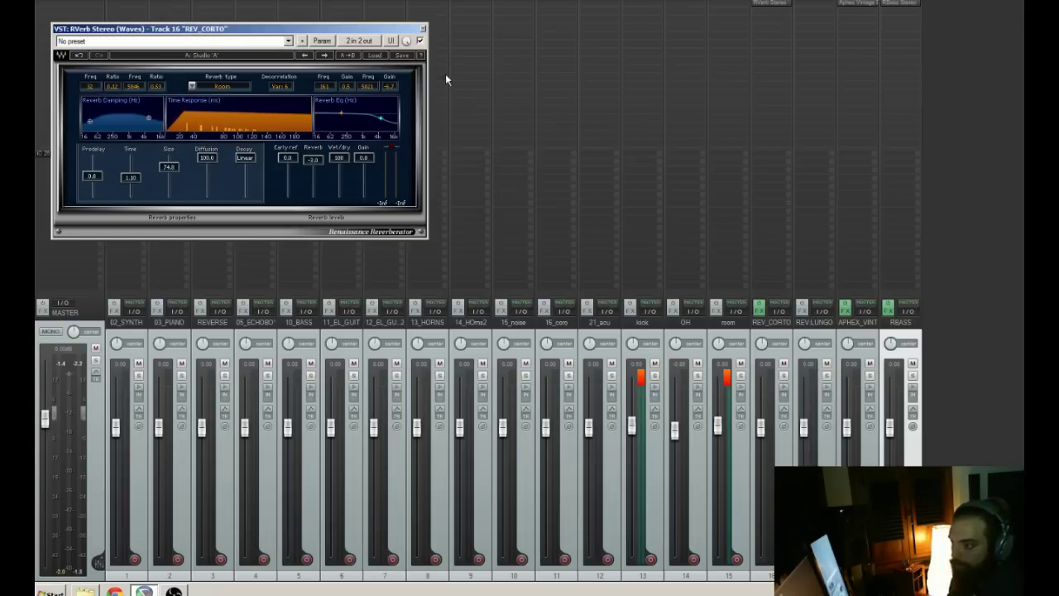
pyautogui.click(422, 30)
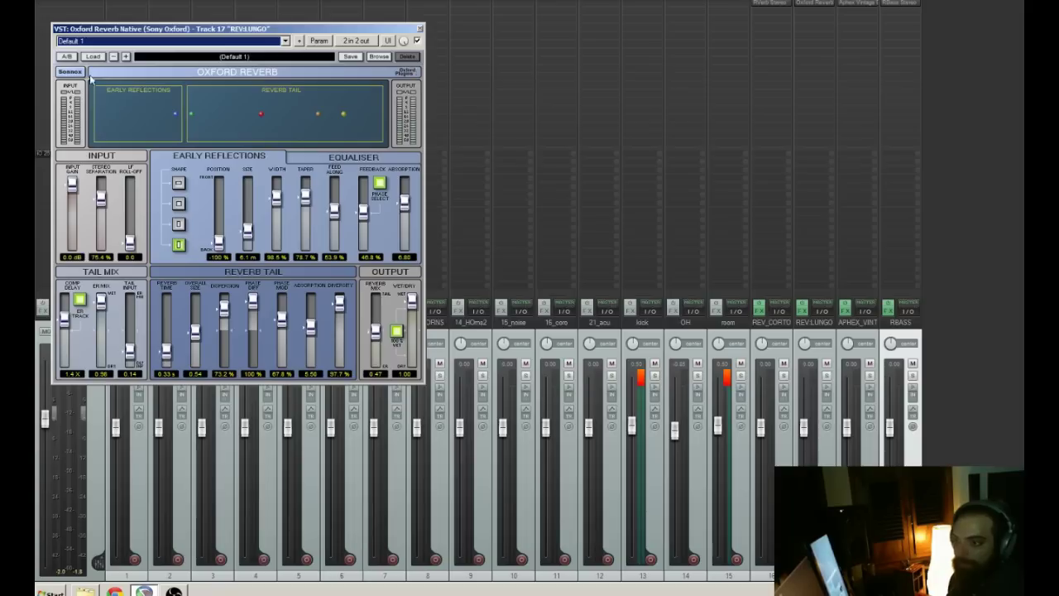
# - Load the Emulations preset EMT 140 2.4 sec in the Oxford Reverb on the REV:LUNGO track and close the plugin window
pyautogui.click(92, 56)
pyautogui.moveTo(129, 106)
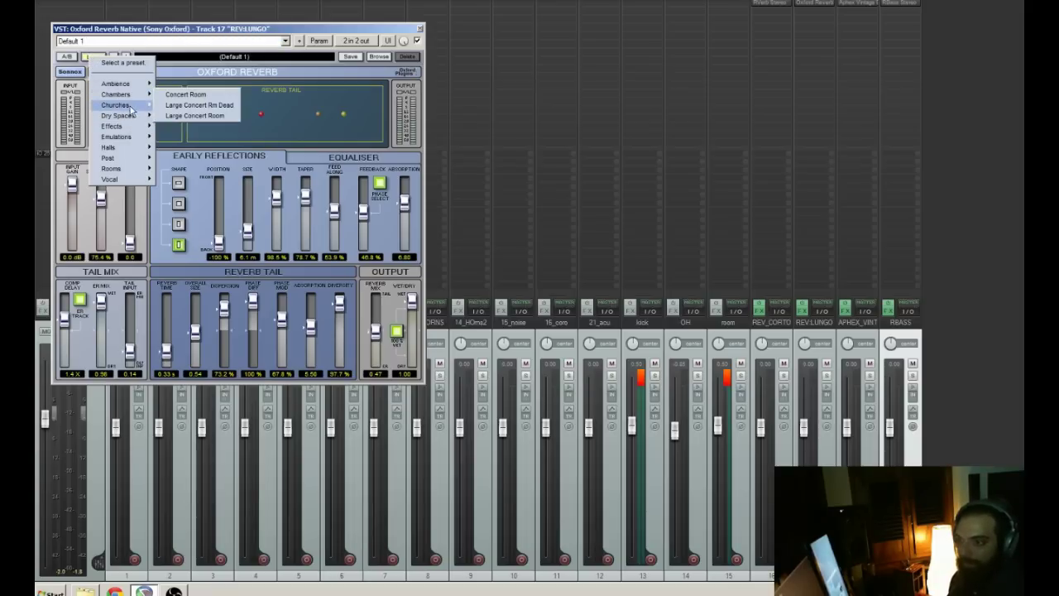
pyautogui.moveTo(124, 137)
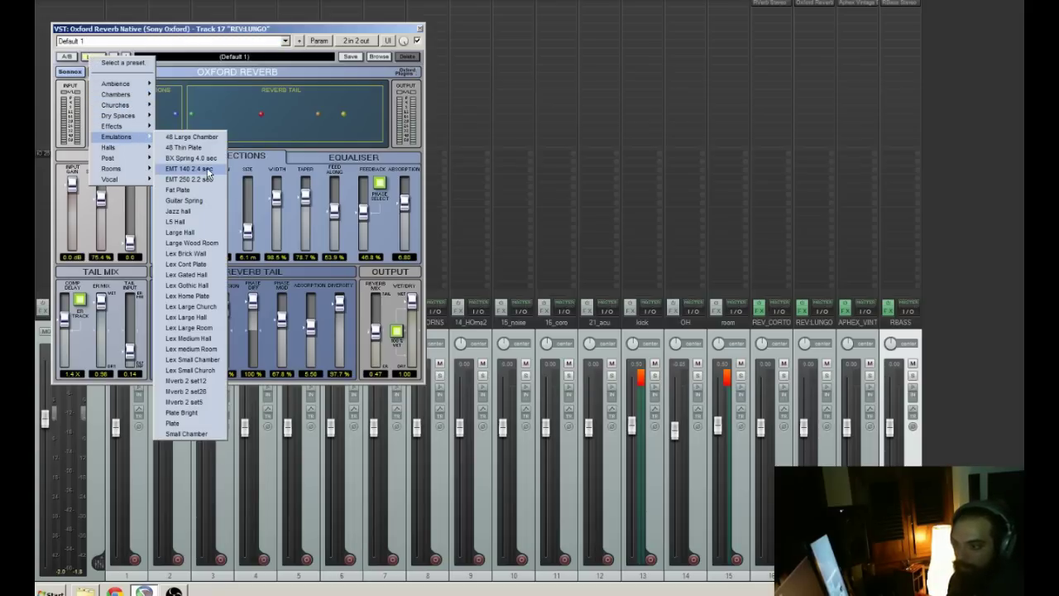
pyautogui.click(190, 169)
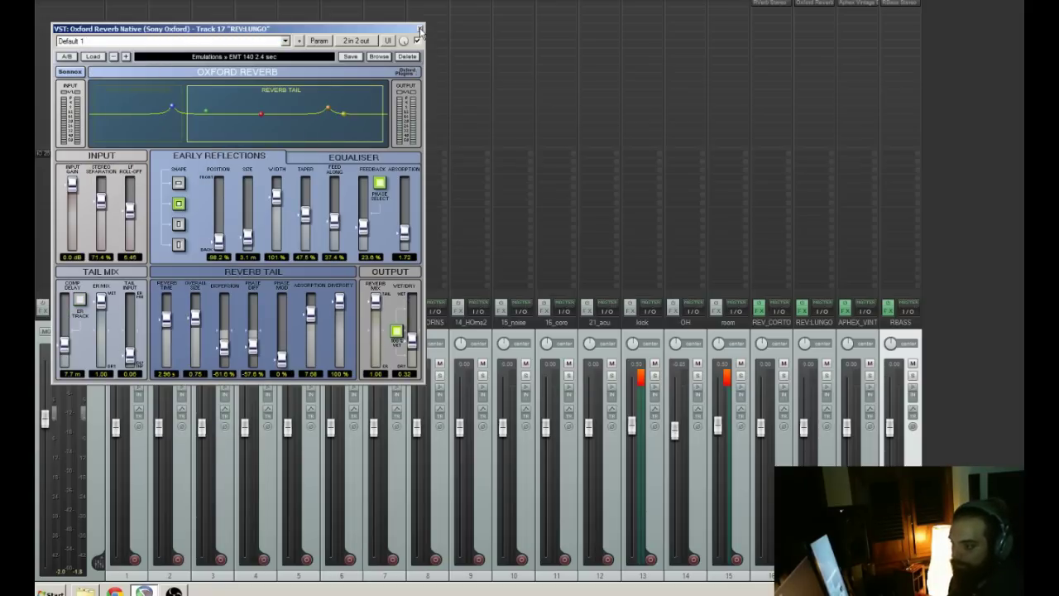
pyautogui.click(421, 30)
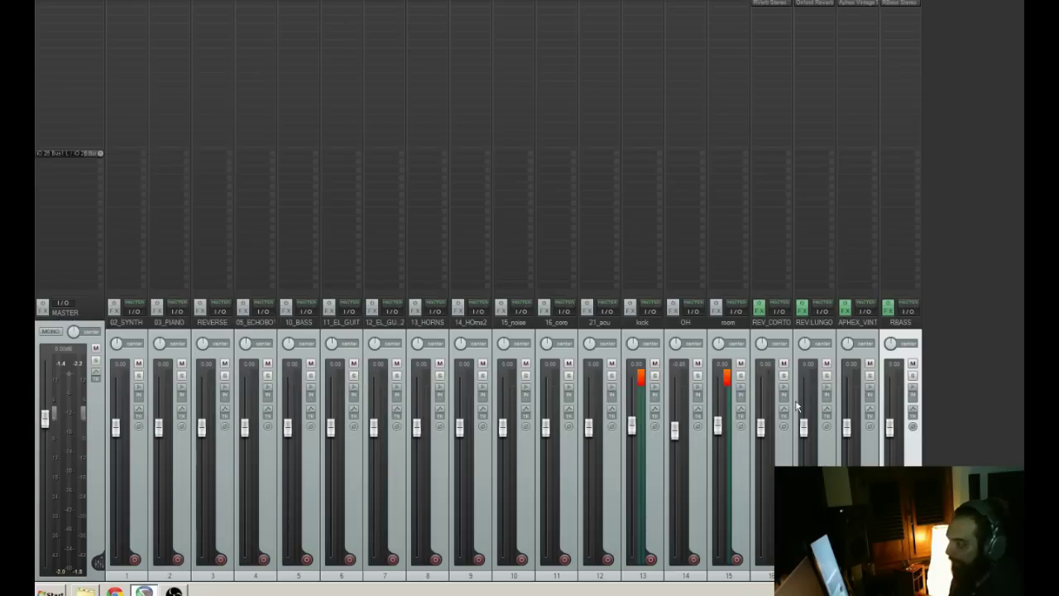
# - Give the REV_CORTO and REV:LUNGO tracks one shared random colour
pyautogui.click(781, 323)
pyautogui.rightClick(825, 332)
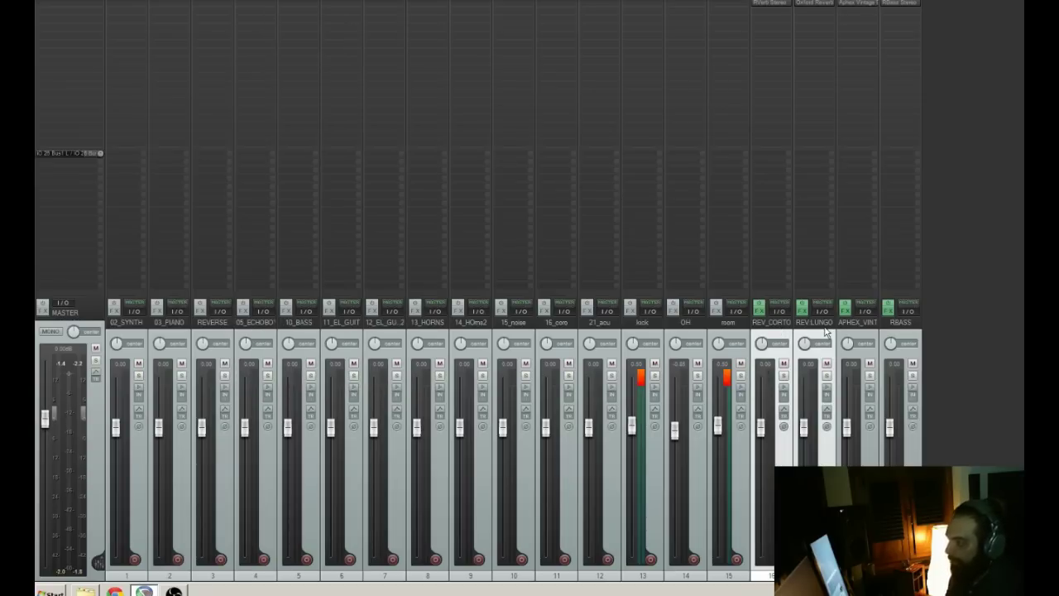
pyautogui.moveTo(866, 230)
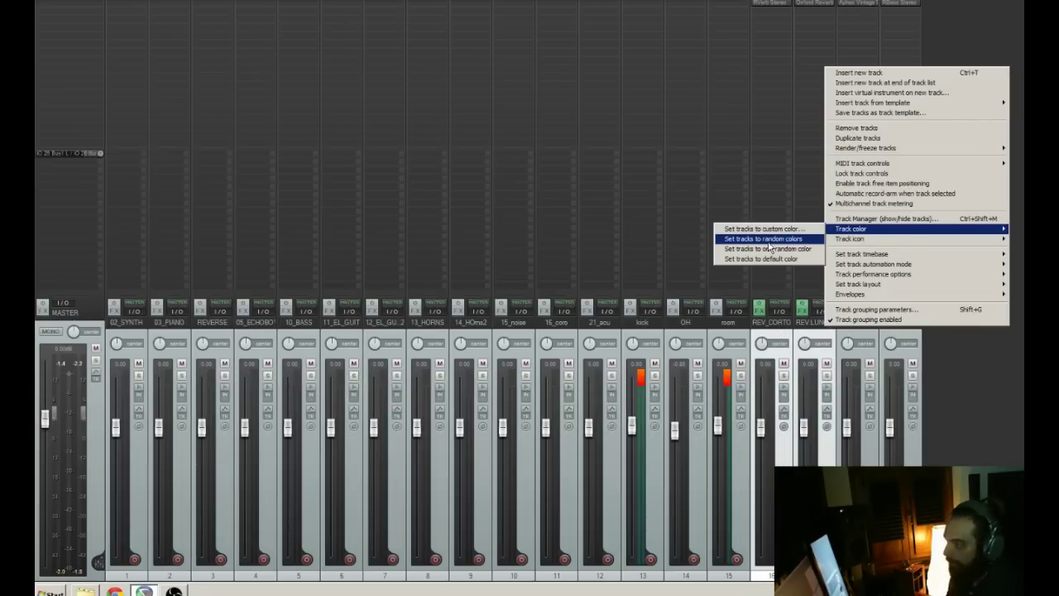
pyautogui.click(790, 248)
# - Give the APHEX_VINTAGE and RBASS tracks one shared random colour
pyautogui.click(857, 324)
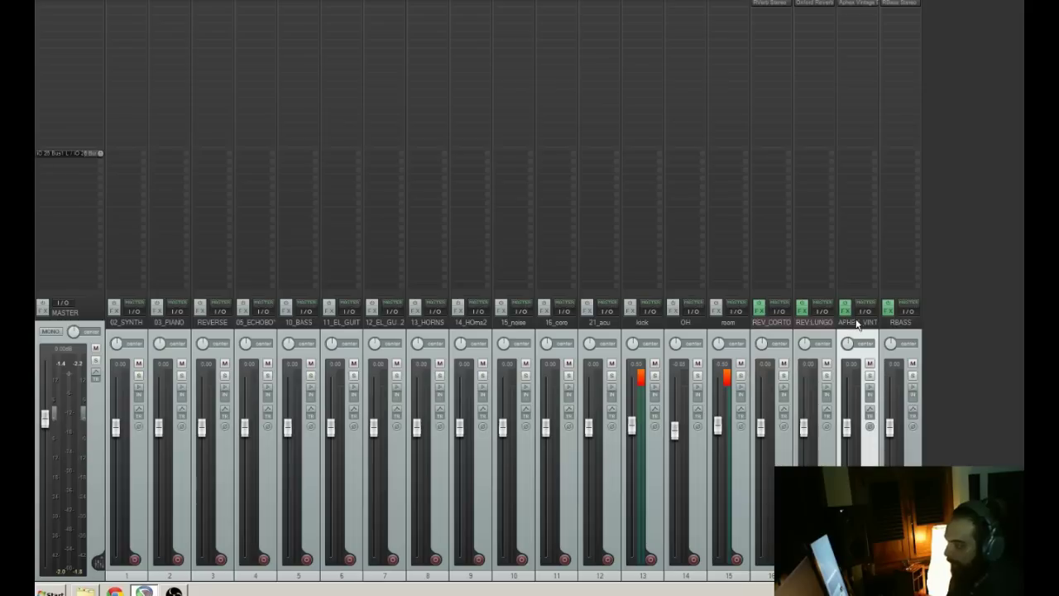
pyautogui.keyDown('ctrl'); pyautogui.click(892, 329); pyautogui.keyUp('ctrl')
pyautogui.rightClick(892, 330)
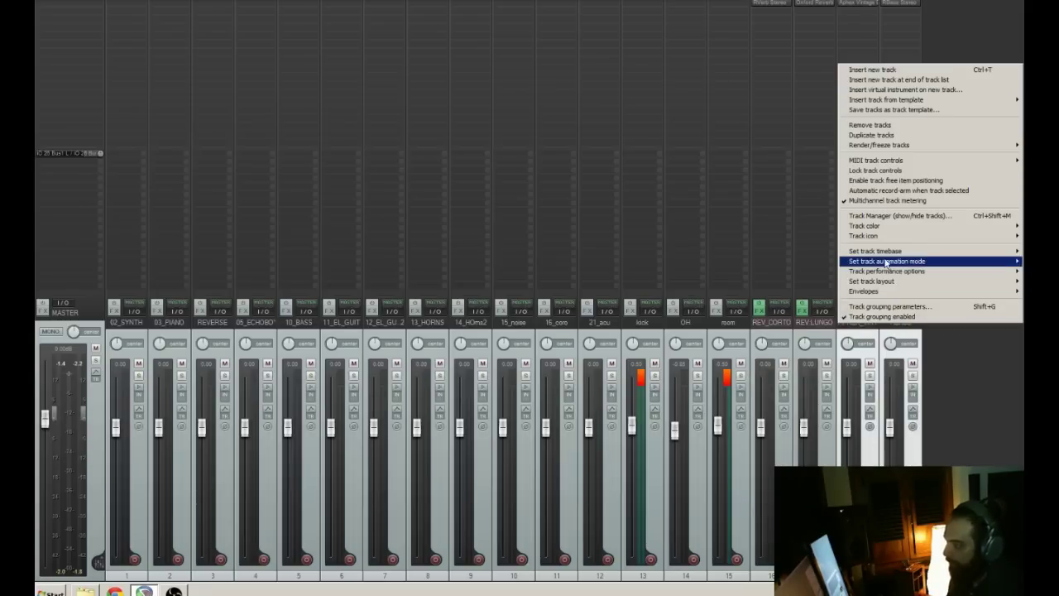
pyautogui.moveTo(888, 236)
pyautogui.click(813, 248)
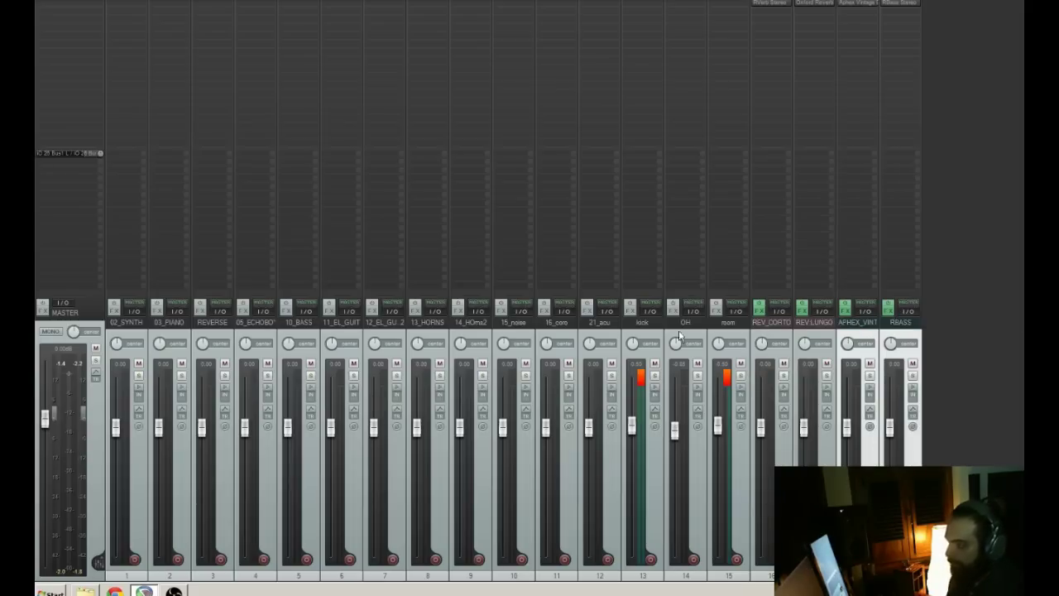
# - Give the kick, OH and room tracks one shared random colour
pyautogui.click(650, 325)
pyautogui.keyDown('shift'); pyautogui.click(735, 327); pyautogui.keyUp('shift')
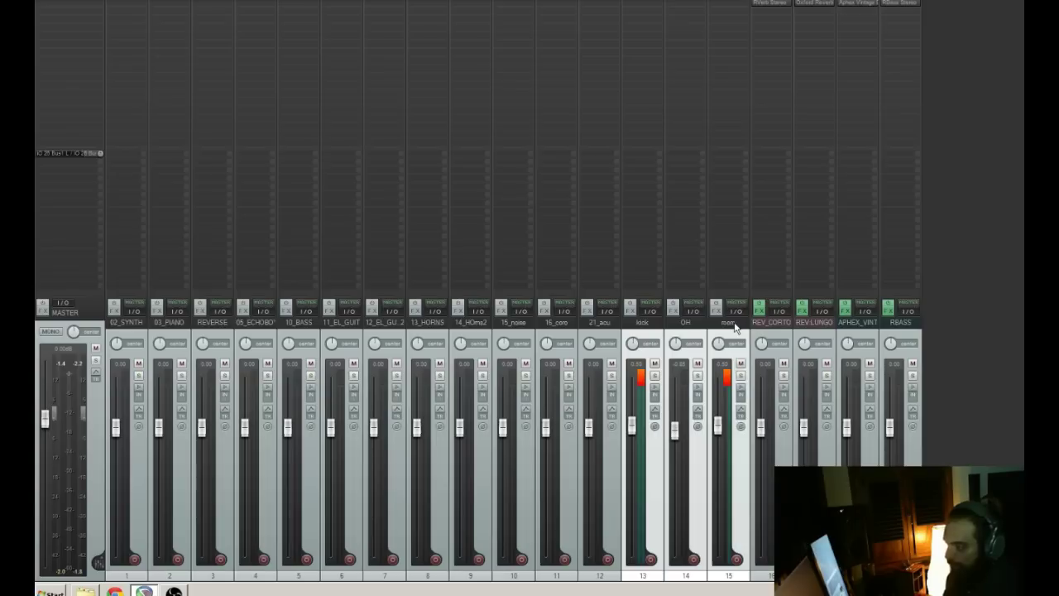
pyautogui.rightClick(735, 327)
pyautogui.moveTo(770, 224)
pyautogui.click(691, 245)
# - Assign a different random colour to each of the twelve tracks from 02_SYNTH to 21_acu
pyautogui.click(601, 325)
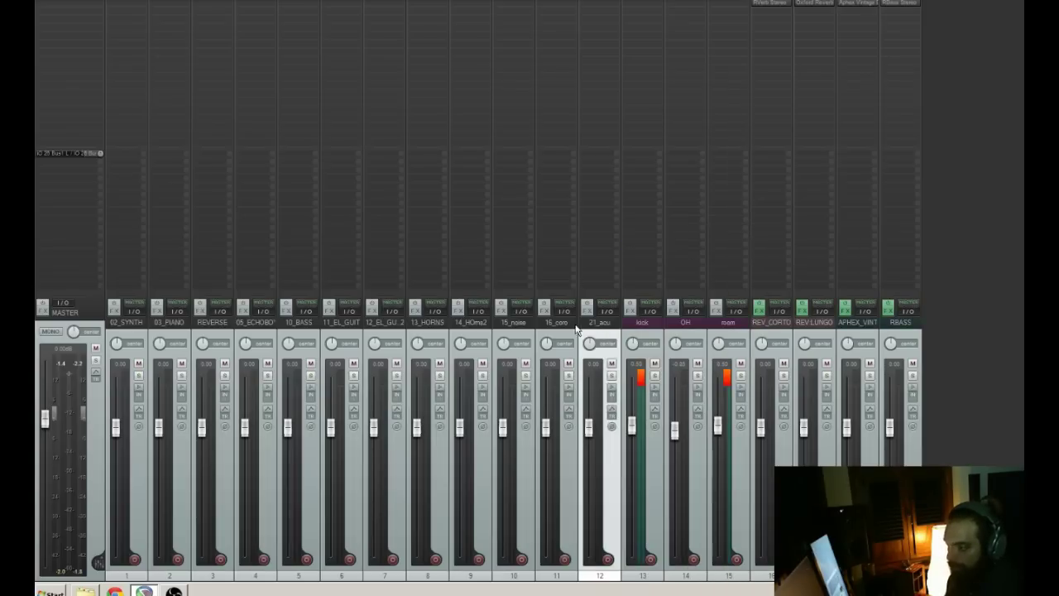
pyautogui.rightClick(600, 325)
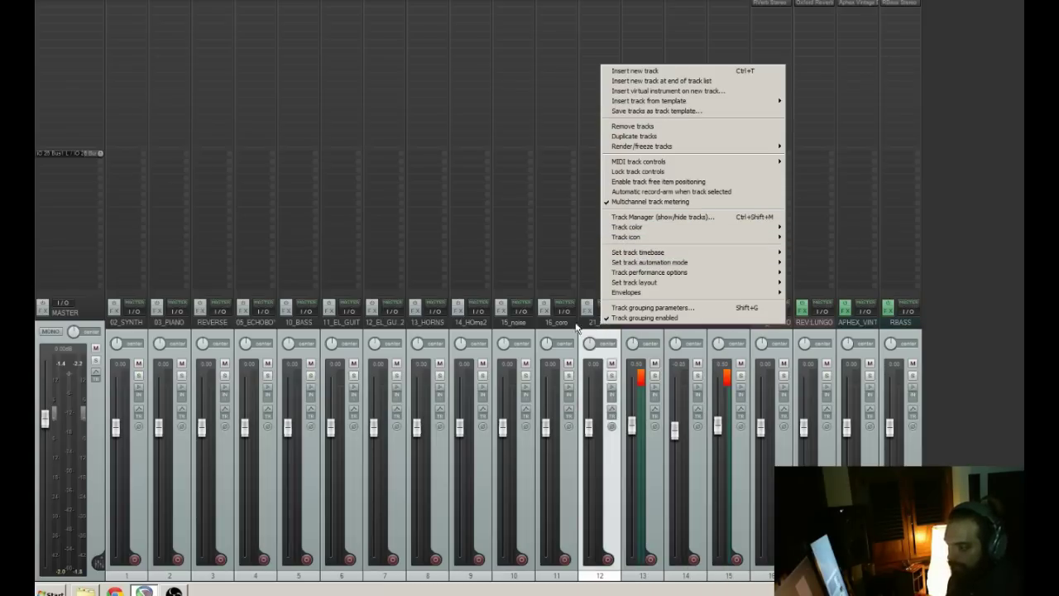
pyautogui.click(454, 318)
pyautogui.keyDown('shift'); pyautogui.click(136, 326); pyautogui.keyUp('shift')
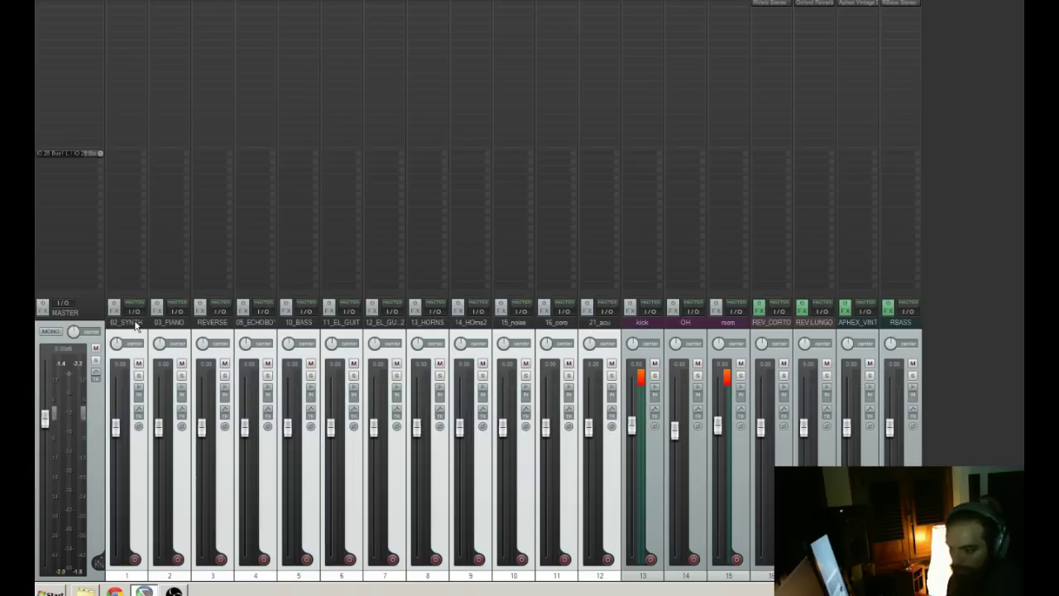
pyautogui.rightClick(137, 325)
pyautogui.moveTo(257, 485)
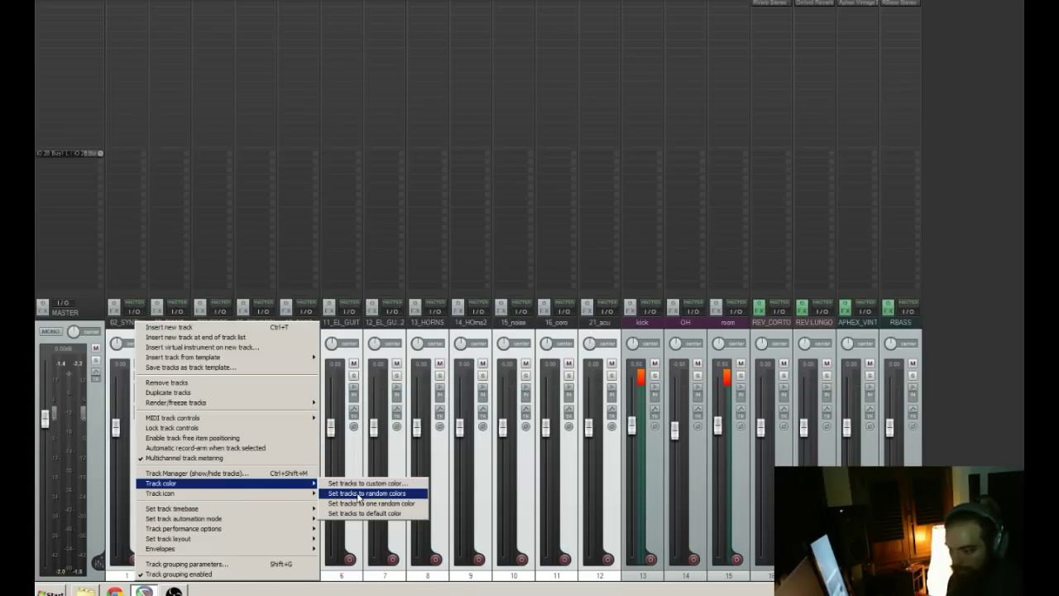
pyautogui.click(360, 493)
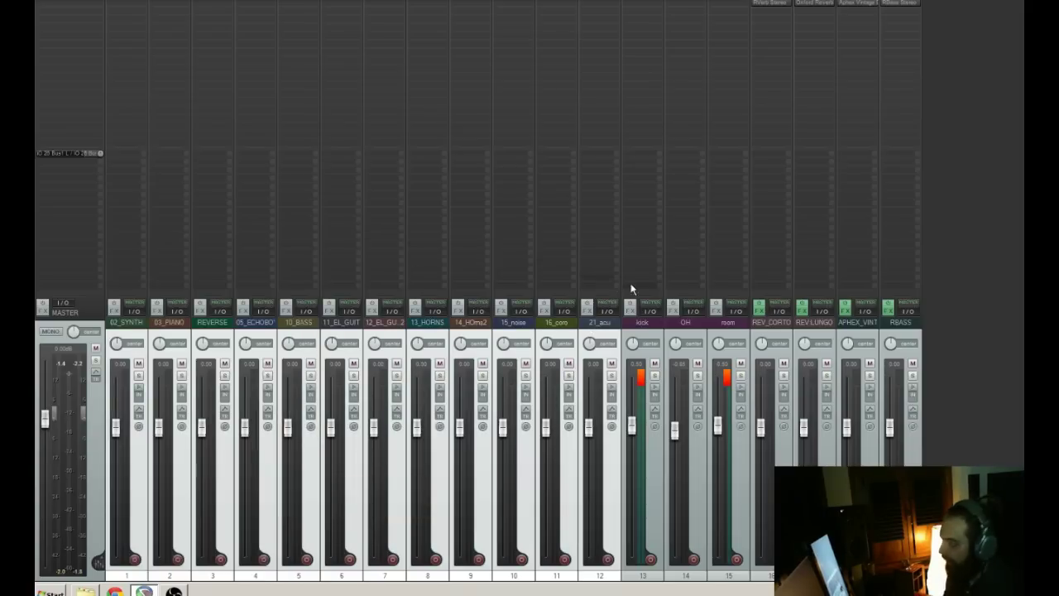
# - Play the session from near its beginning and solo the 02_SYNTH track in the mixer
pyautogui.hotkey('ctrl', 'm')
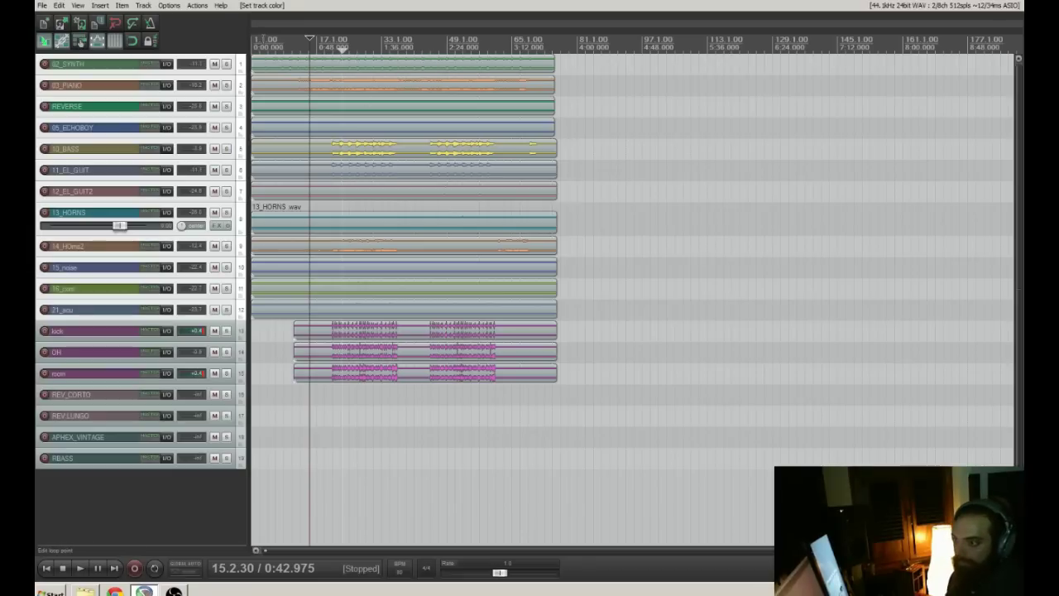
pyautogui.press('space')
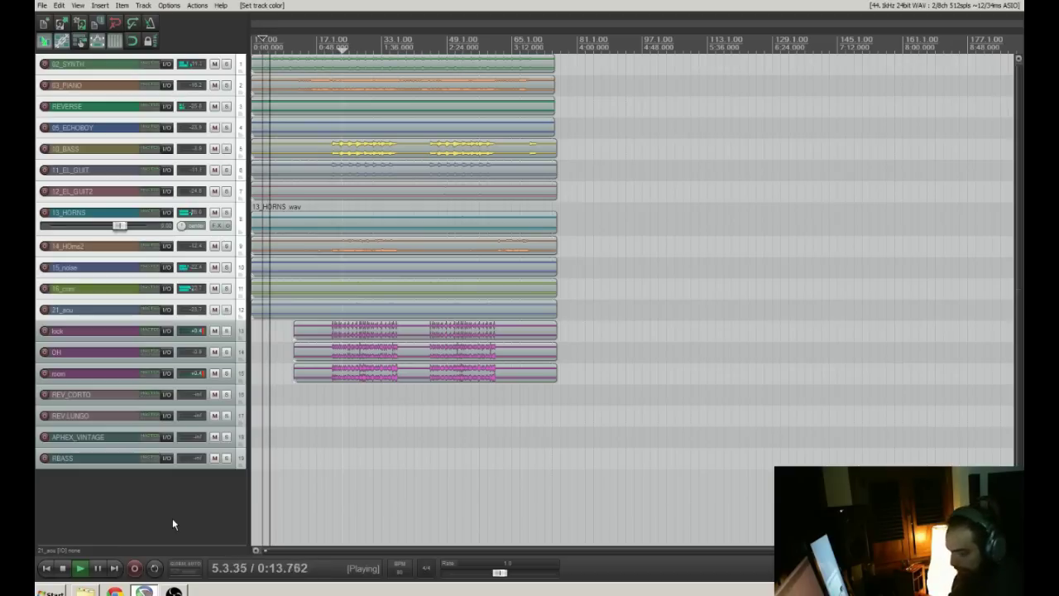
pyautogui.hotkey('ctrl', 'm')
pyautogui.click(138, 376)
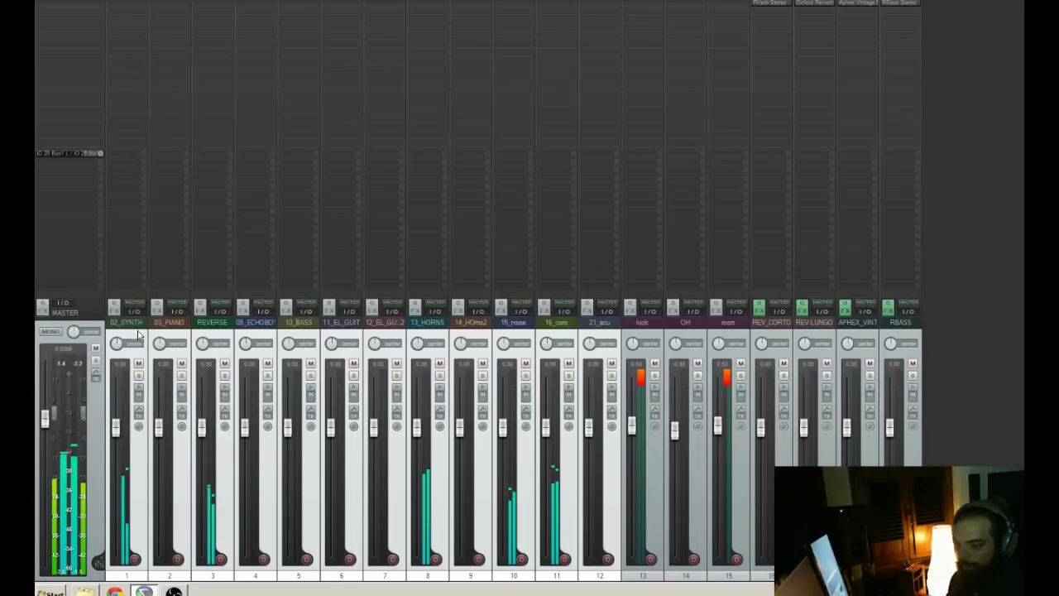
pyautogui.click(137, 362)
pyautogui.click(138, 375)
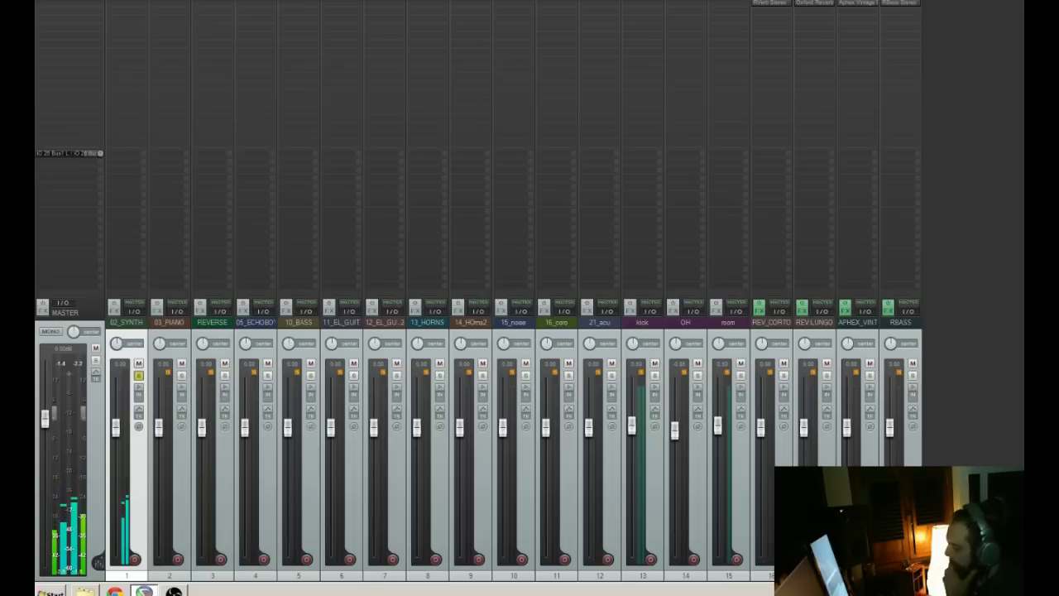
# - Insert FabFilter Pro-Q 2 on the 02_SYNTH track and place its window in the middle of the screen
pyautogui.moveTo(792, 2); pyautogui.dragTo(792, 409)
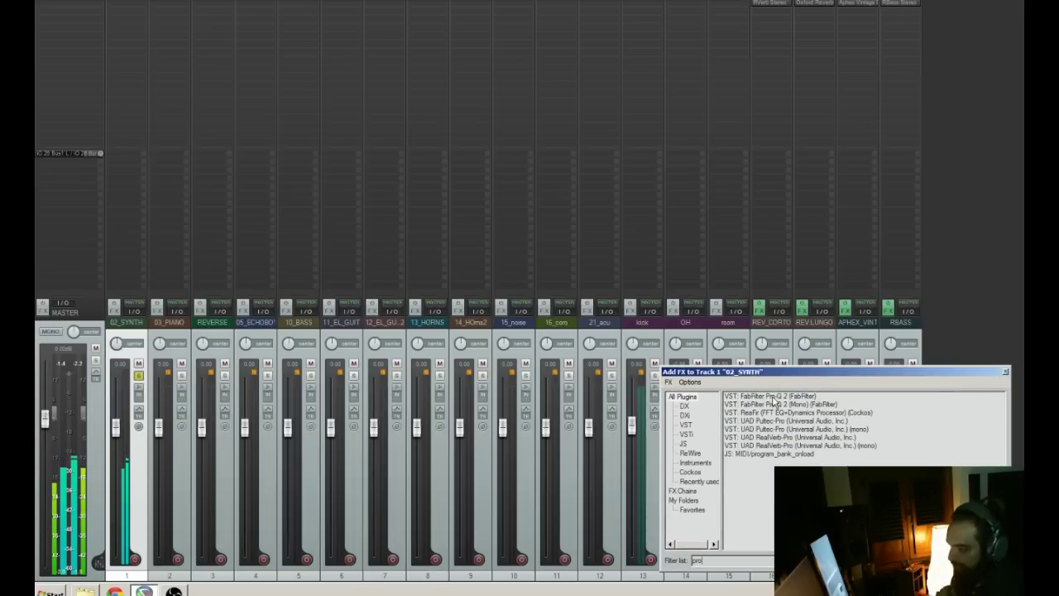
pyautogui.doubleClick(774, 397)
pyautogui.moveTo(293, 34); pyautogui.dragTo(558, 96)
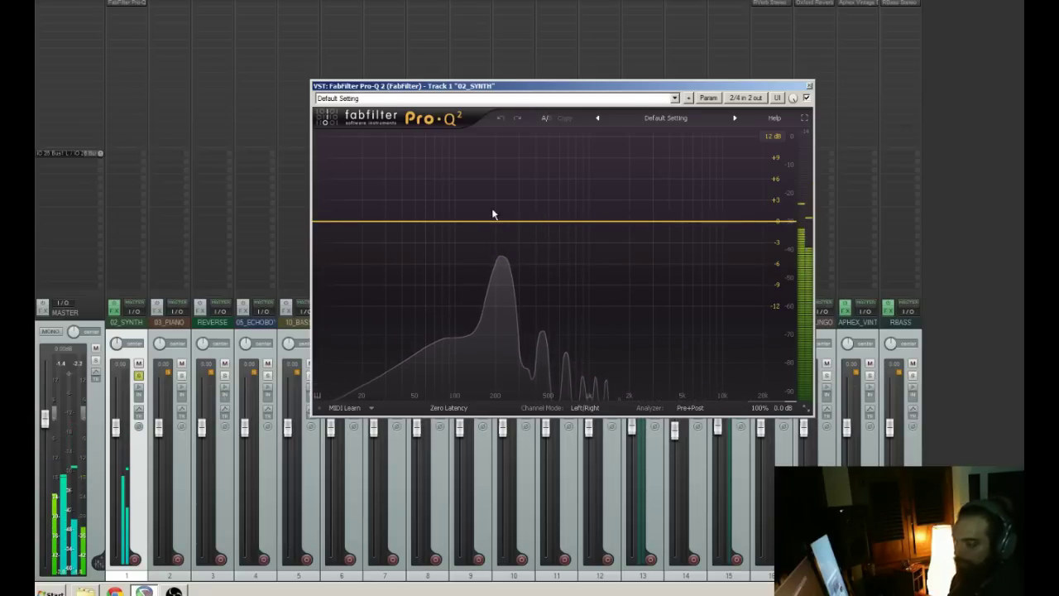
# - Listen to 02_SYNTH in the full mix, solo it again and reopen its Pro-Q 2 equalizer
pyautogui.click(139, 376)
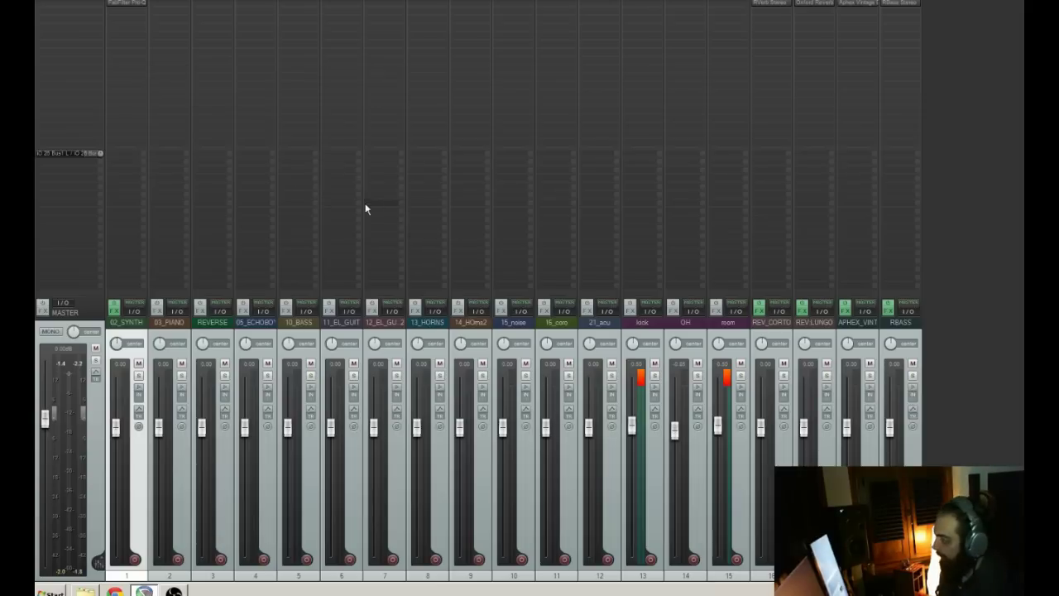
pyautogui.click(125, 4)
pyautogui.press('super+d')
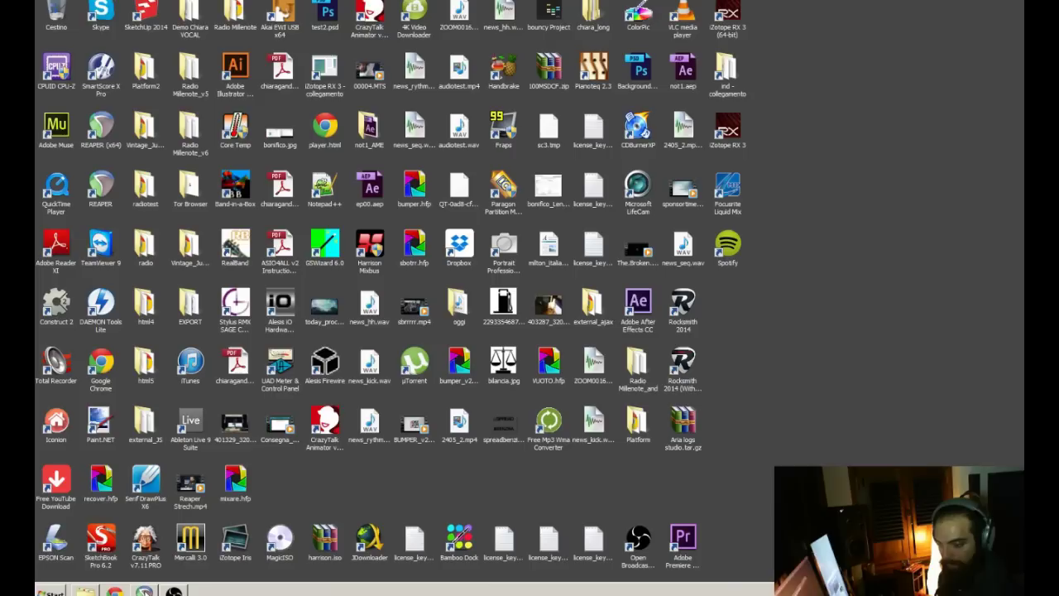
pyautogui.press('super+d')
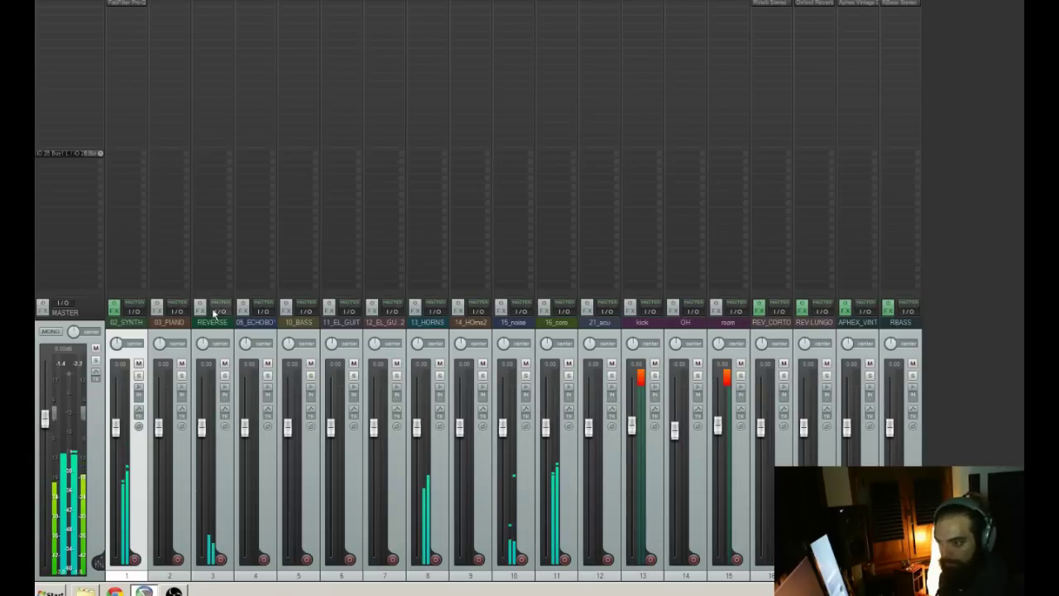
pyautogui.click(138, 375)
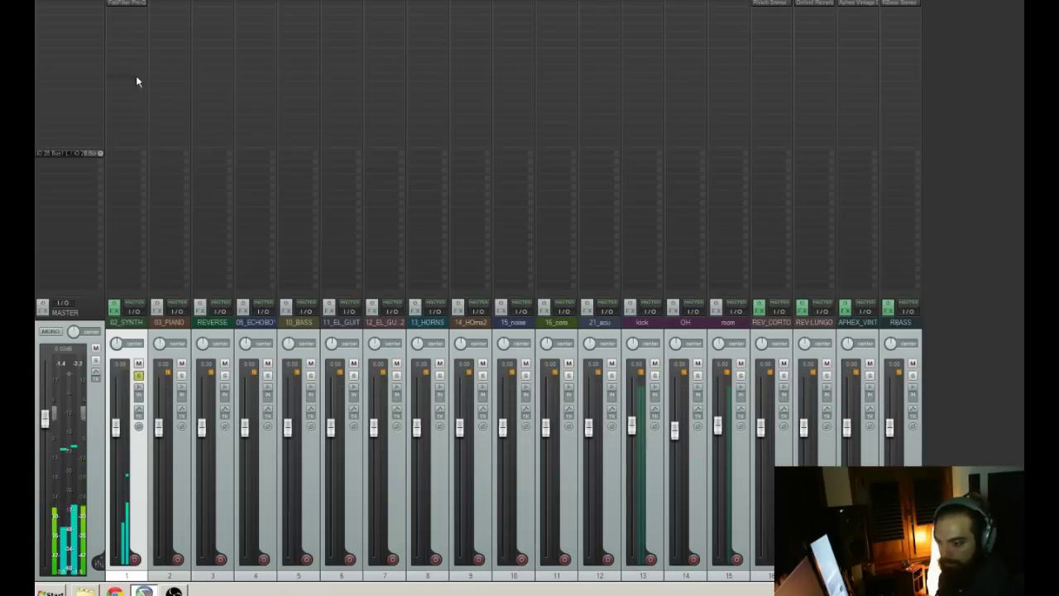
pyautogui.click(126, 4)
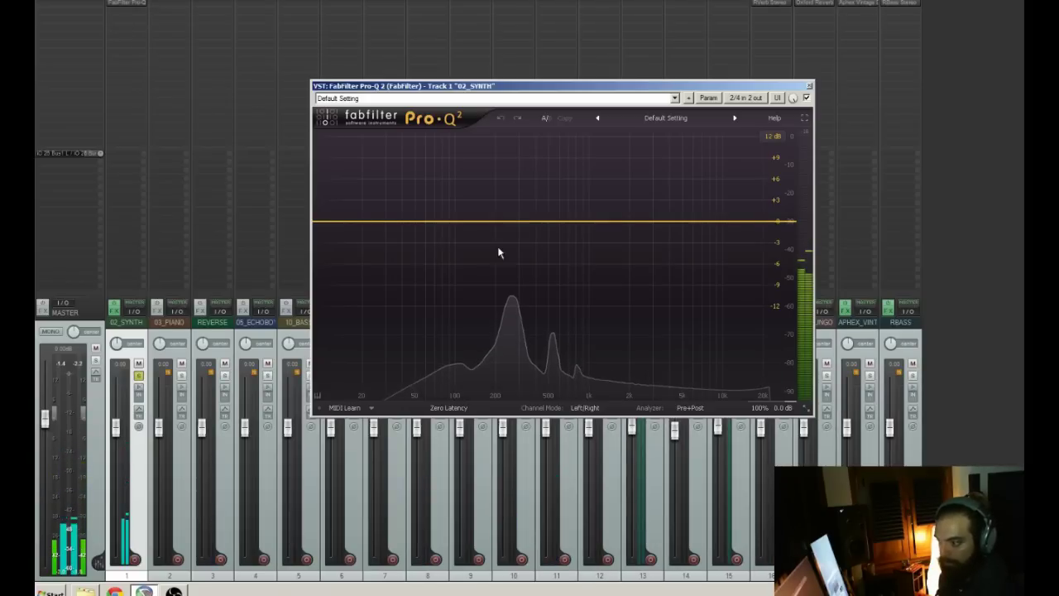
# - Cut the synth about 5 dB with a bell band near 180 Hz and add a low cut near 170 Hz
pyautogui.moveTo(511, 217); pyautogui.dragTo(491, 262)
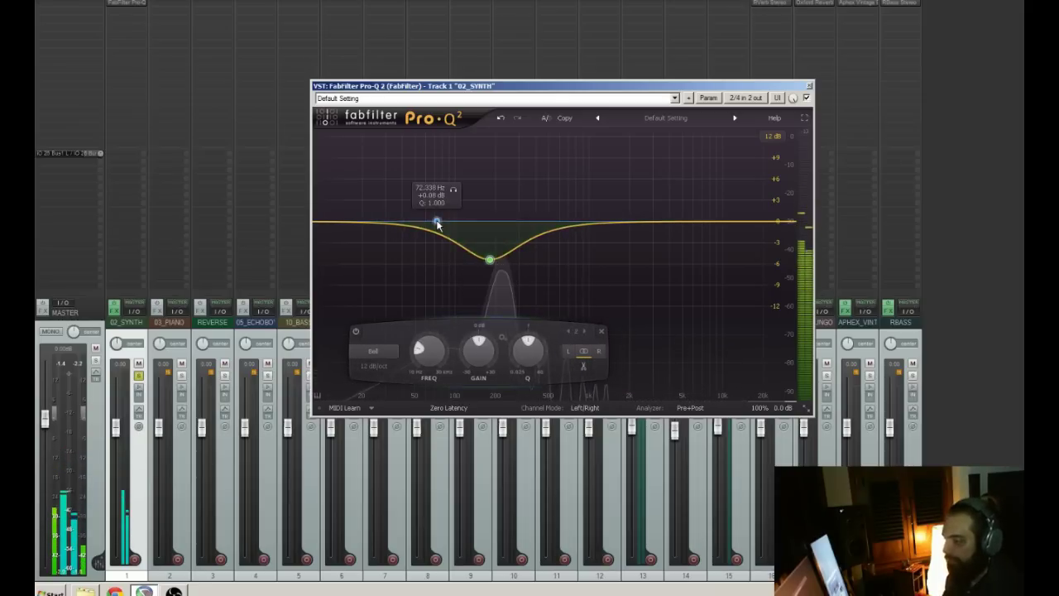
pyautogui.rightClick(438, 221)
pyautogui.moveTo(463, 238)
pyautogui.click(539, 259)
pyautogui.moveTo(437, 222); pyautogui.dragTo(477, 219)
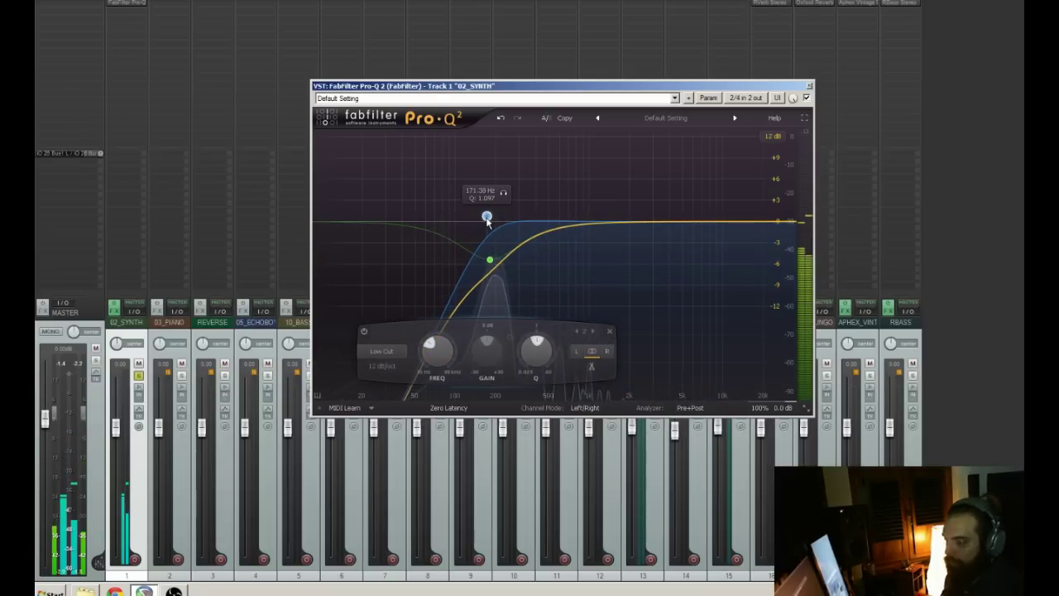
# - Sweep a narrow bell band and set it to cut about 5 dB at roughly 943 Hz with a Q of about 3.8
pyautogui.moveTo(593, 207); pyautogui.dragTo(586, 139)
pyautogui.scroll(5, 607, 144)
pyautogui.moveTo(585, 351); pyautogui.dragTo(585, 412)
pyautogui.moveTo(629, 358); pyautogui.dragTo(595, 308)
pyautogui.moveTo(589, 244)
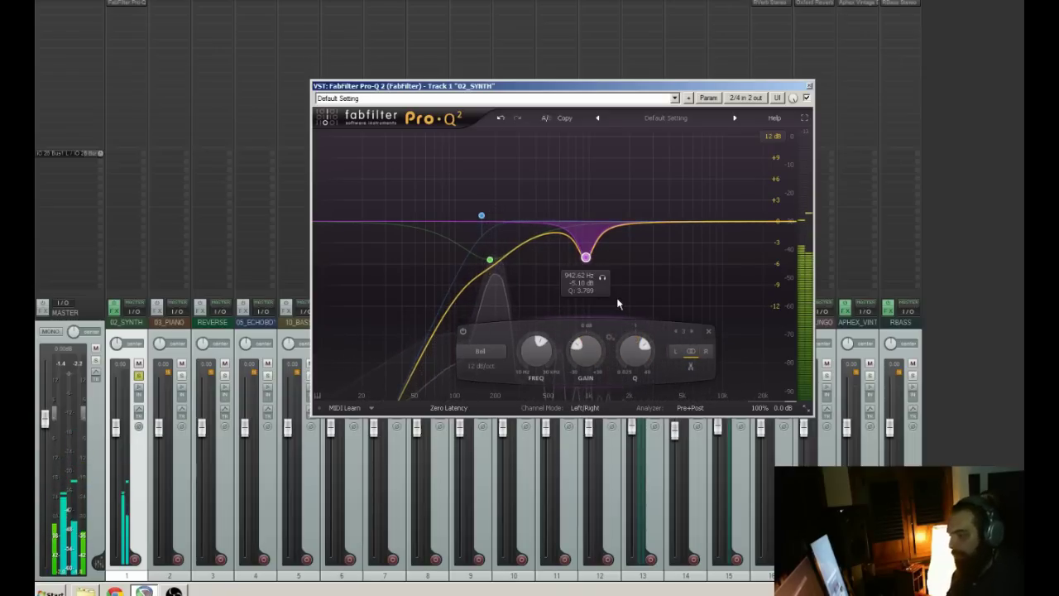
pyautogui.moveTo(637, 350)
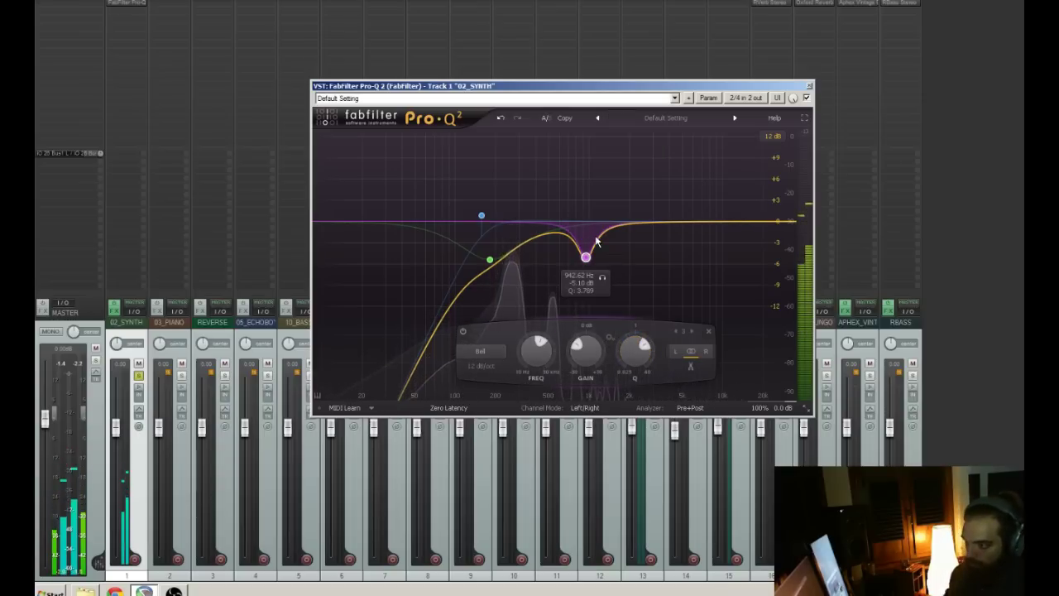
# - Boost the synth about 5.4 dB at roughly 3.5 kHz and deepen its low-mid bell cut to about -7 dB near 188 Hz
pyautogui.moveTo(626, 221); pyautogui.dragTo(662, 184)
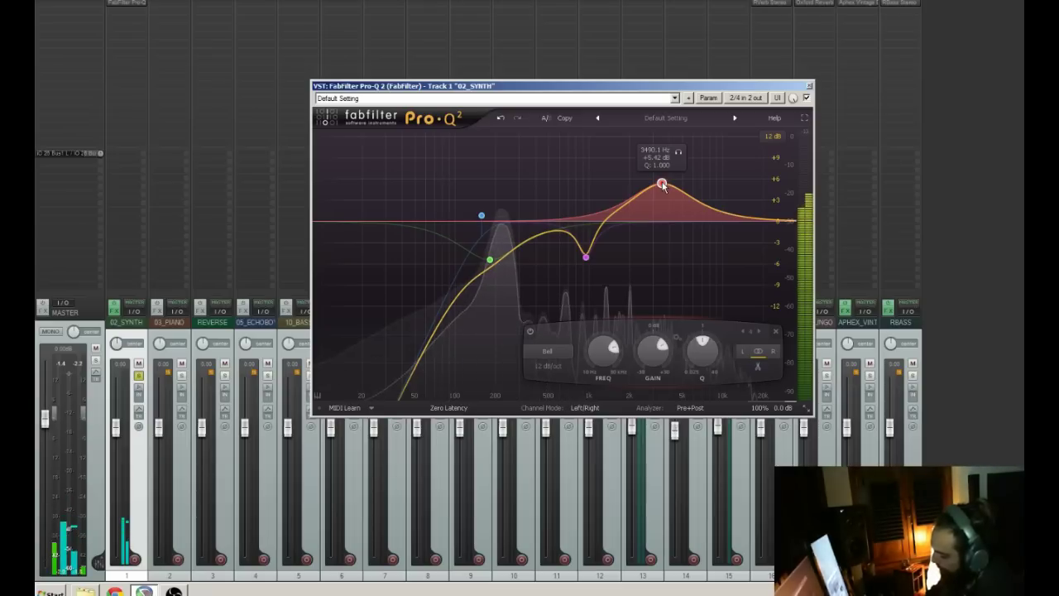
pyautogui.moveTo(490, 260); pyautogui.dragTo(492, 278)
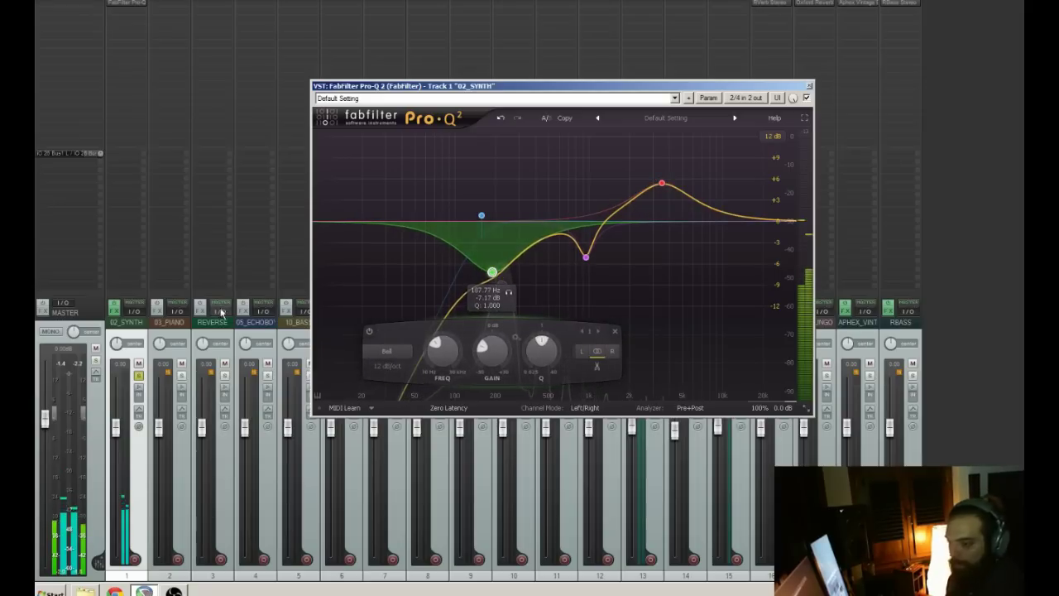
# - Solo 03_PIANO instead of 02_SYNTH and ease the synth's low-mid bell cut to about -4 dB near 184 Hz
pyautogui.click(139, 379)
pyautogui.click(181, 378)
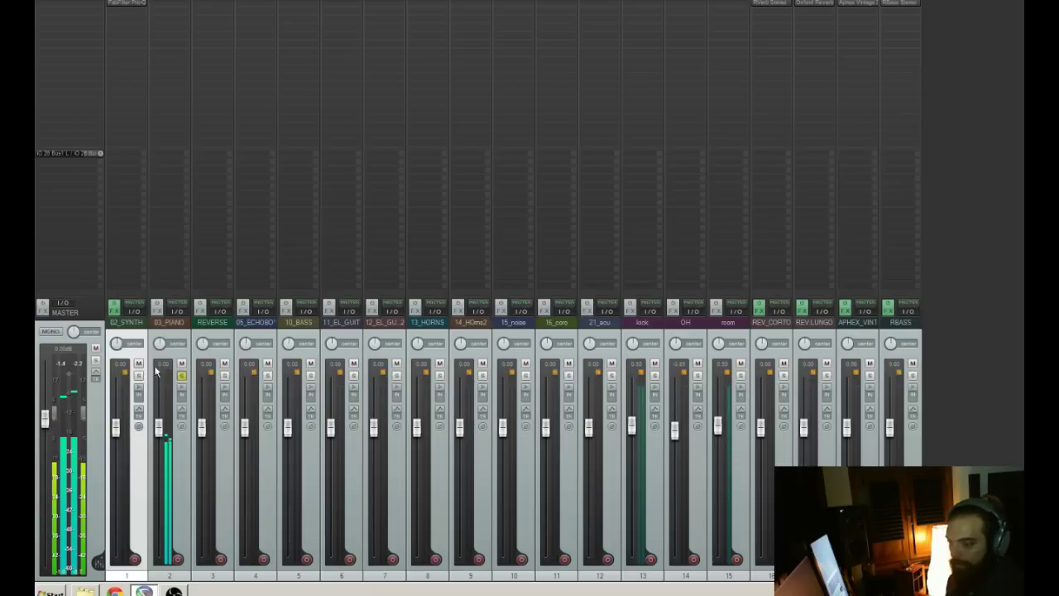
pyautogui.click(118, 4)
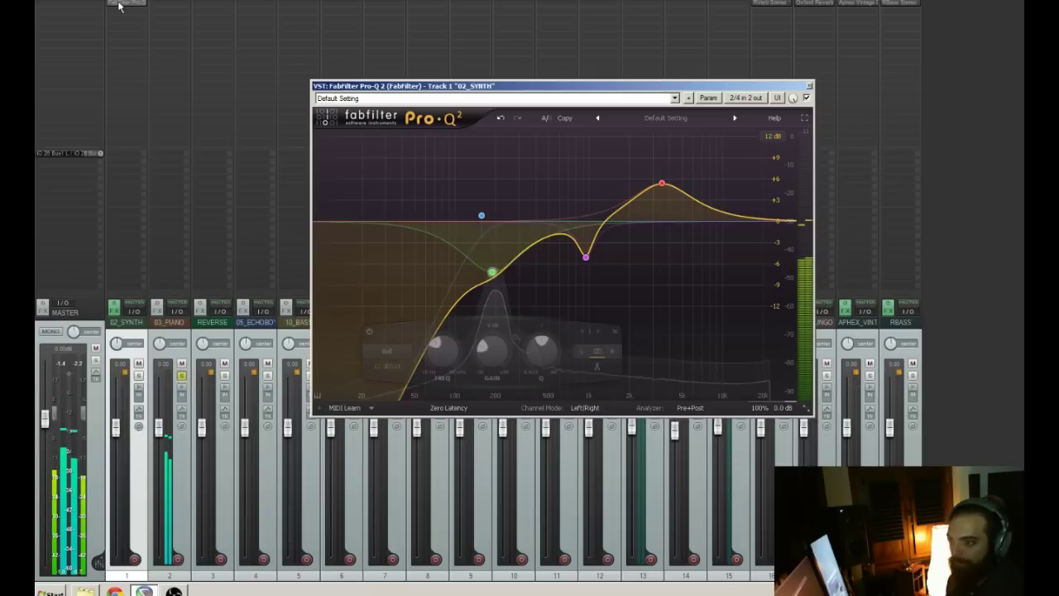
pyautogui.moveTo(491, 272); pyautogui.dragTo(490, 248)
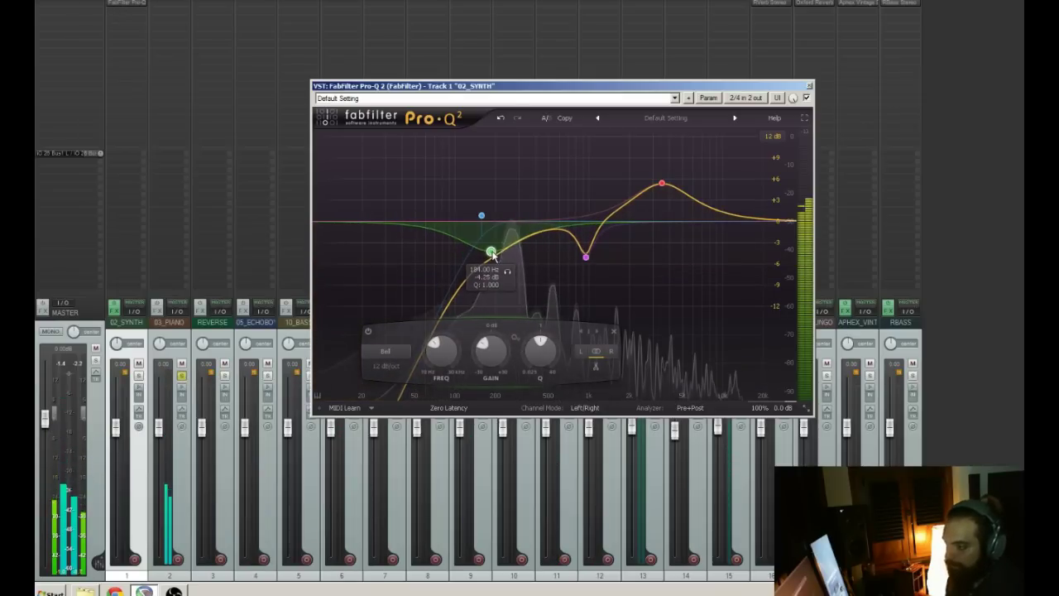
pyautogui.click(808, 87)
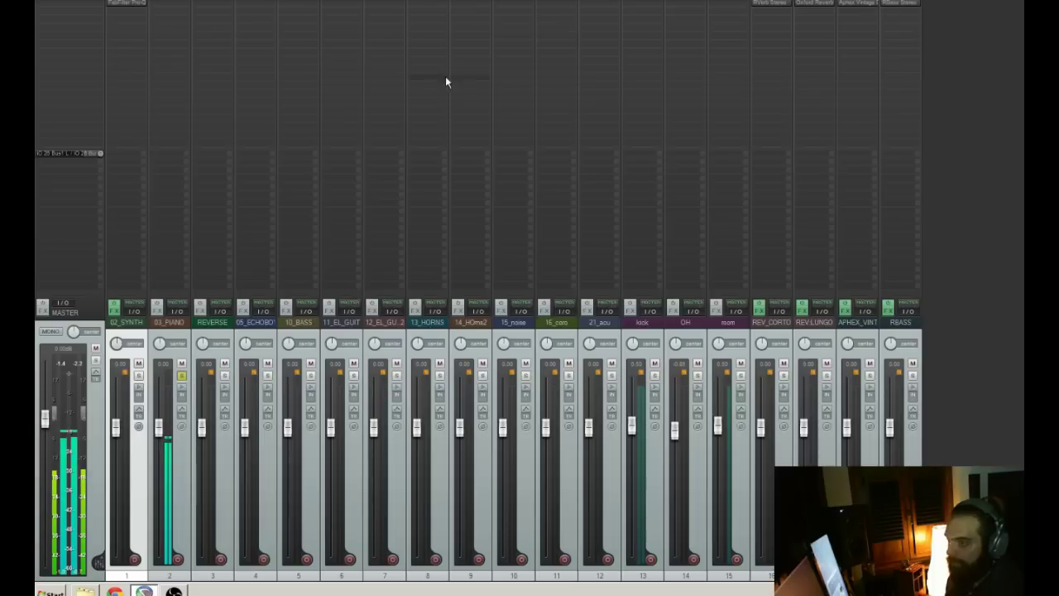
# - Insert FabFilter Pro-Q 2 on the 03_PIANO track and move its window to the middle of the screen
pyautogui.click(171, 5)
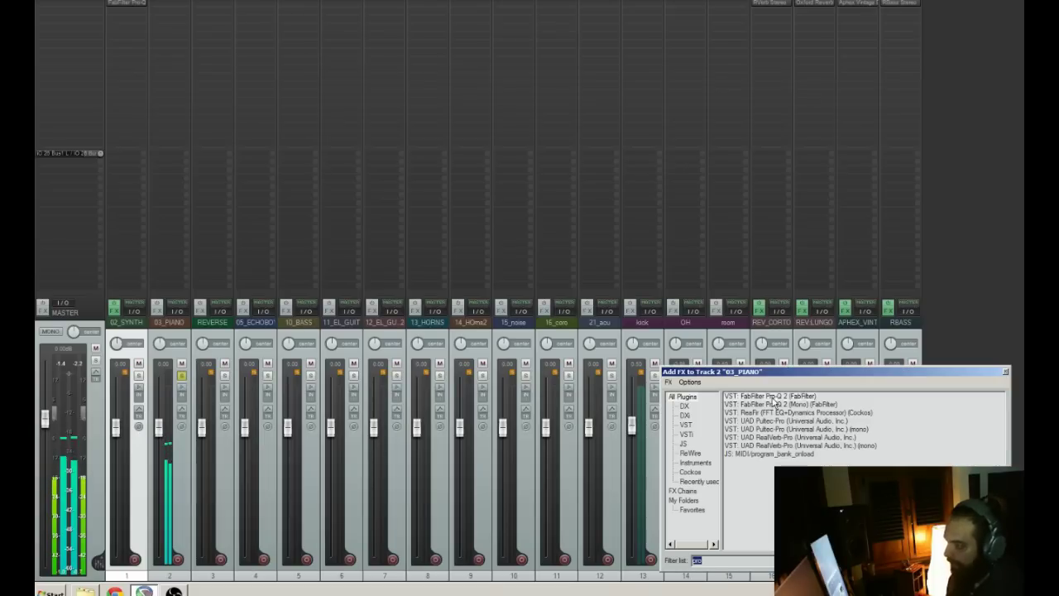
pyautogui.doubleClick(774, 398)
pyautogui.moveTo(248, 31); pyautogui.dragTo(496, 75)
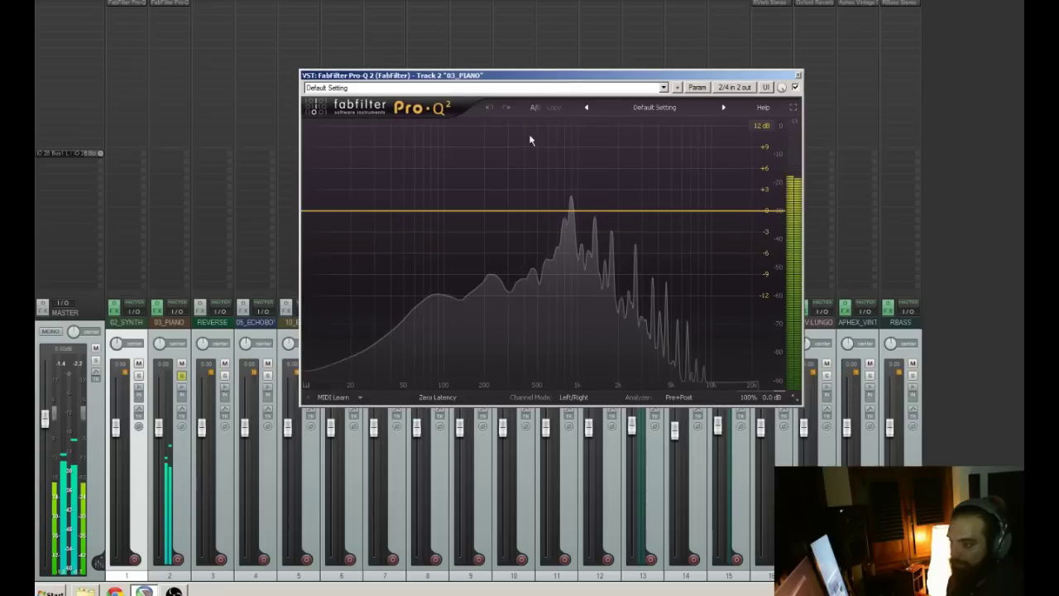
# - Add a low cut to the piano equalizer at about 130 Hz
pyautogui.click(429, 214)
pyautogui.rightClick(429, 214)
pyautogui.moveTo(447, 226)
pyautogui.click(537, 247)
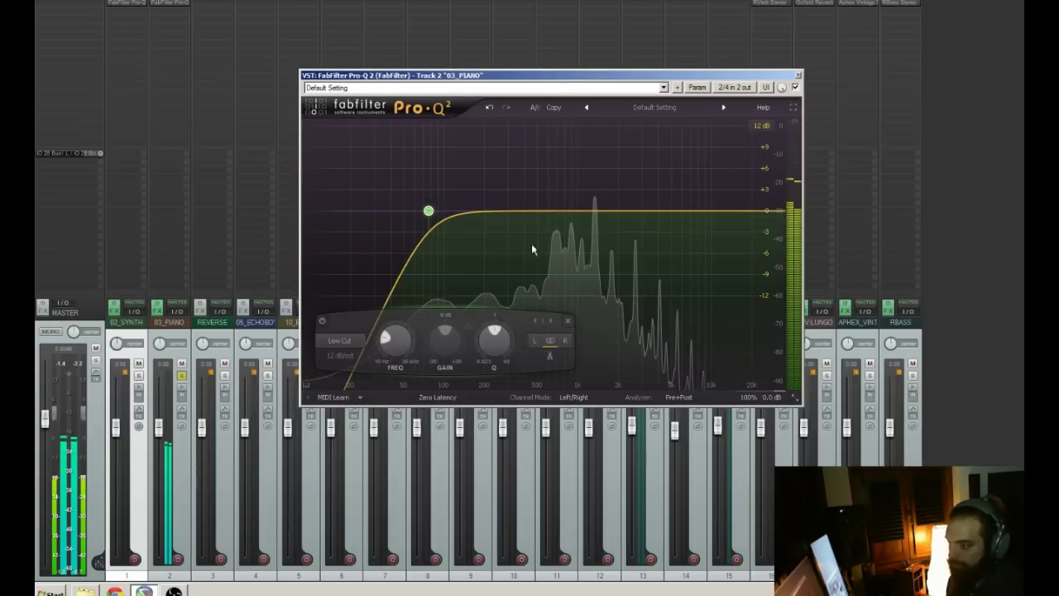
pyautogui.moveTo(429, 211); pyautogui.dragTo(460, 206)
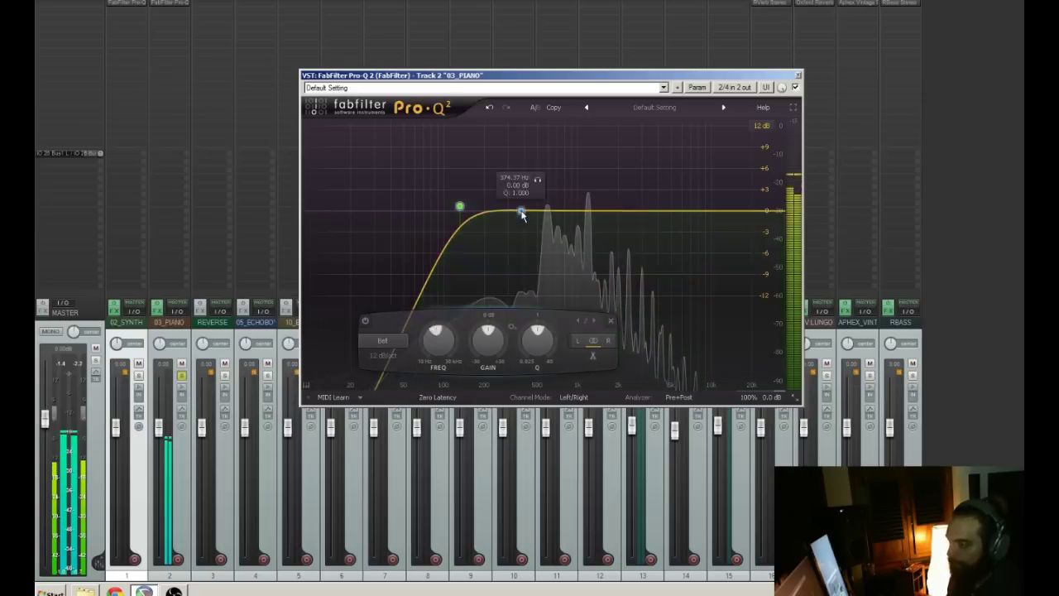
# - Add a narrow bell band cutting the piano about 6 dB at roughly 835 Hz with a Q of about 3.5
pyautogui.doubleClick(520, 211)
pyautogui.moveTo(537, 183); pyautogui.dragTo(568, 256)
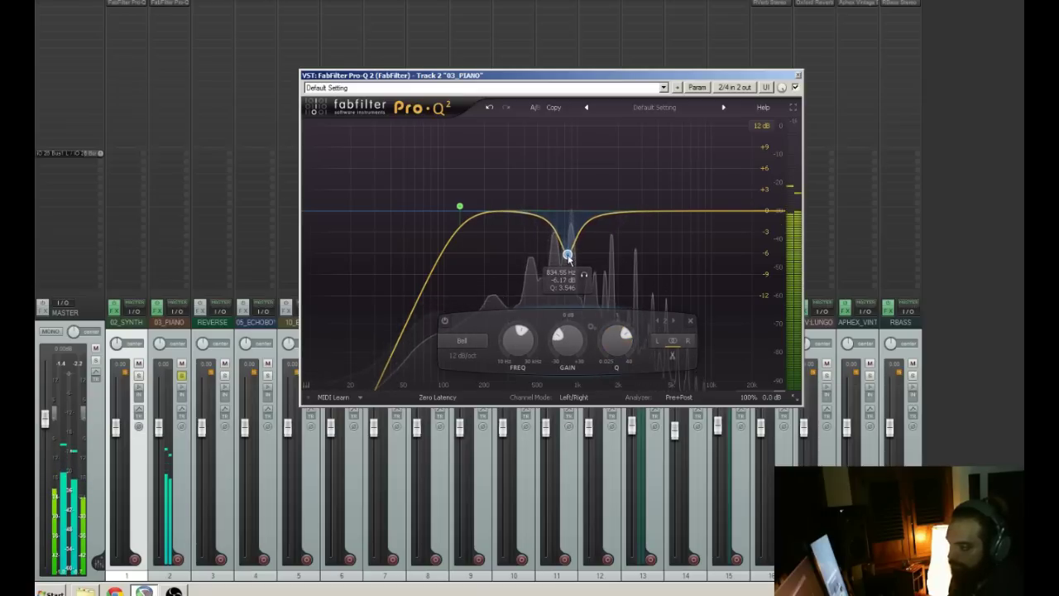
# - Add another bell band, audition it soloed, and cut the piano about 4 dB at roughly 423 Hz with a Q of about 3.2
pyautogui.doubleClick(512, 201)
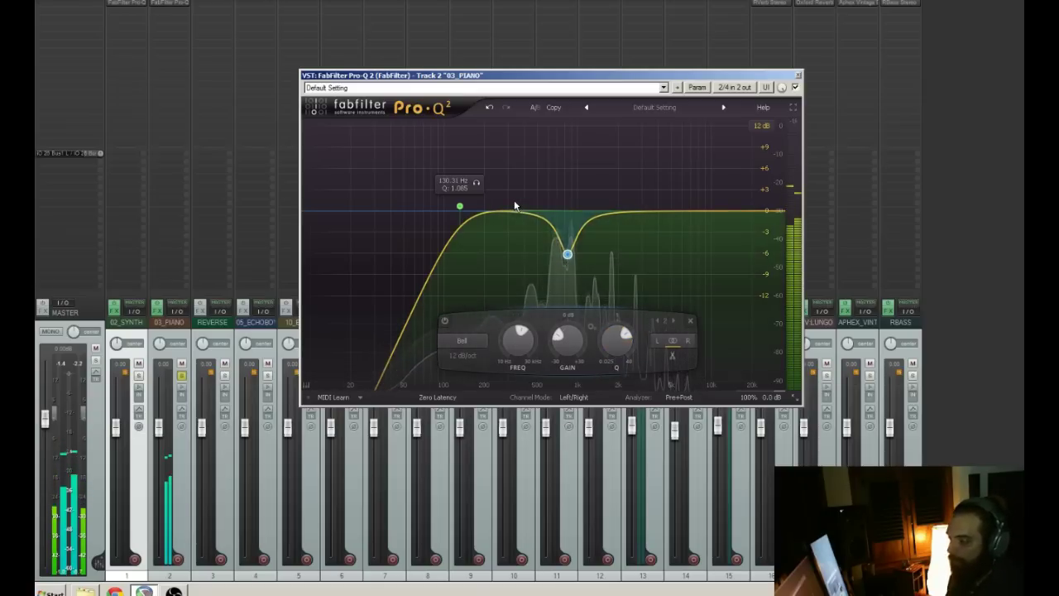
pyautogui.moveTo(528, 182)
pyautogui.mouseDown()
pyautogui.moveTo(500, 184)
pyautogui.moveTo(546, 184)
pyautogui.moveTo(508, 179)
pyautogui.mouseUp()
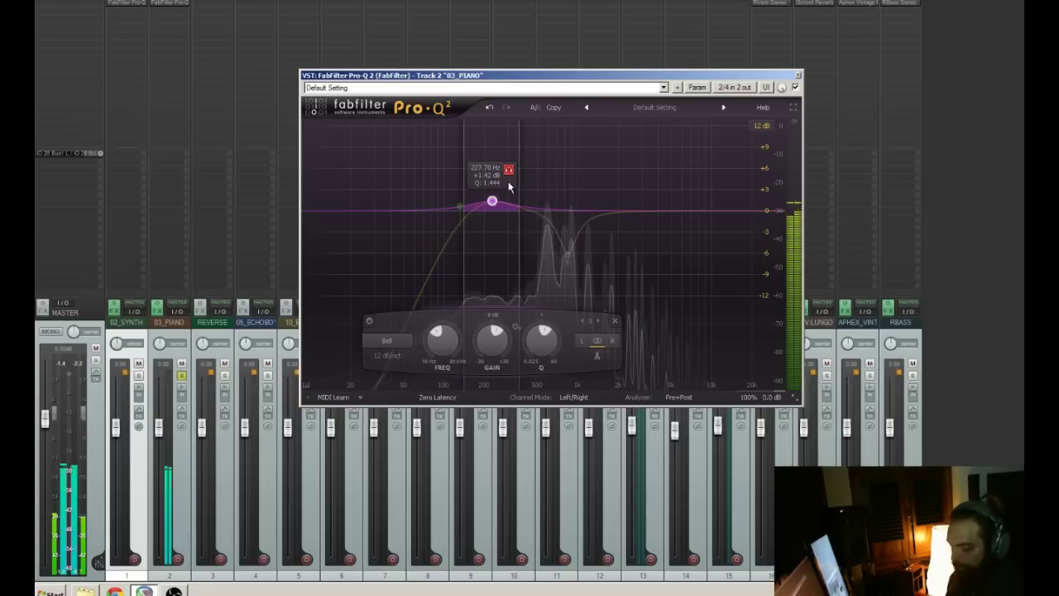
pyautogui.moveTo(508, 181); pyautogui.dragTo(528, 239)
pyautogui.scroll(6, 523, 232)
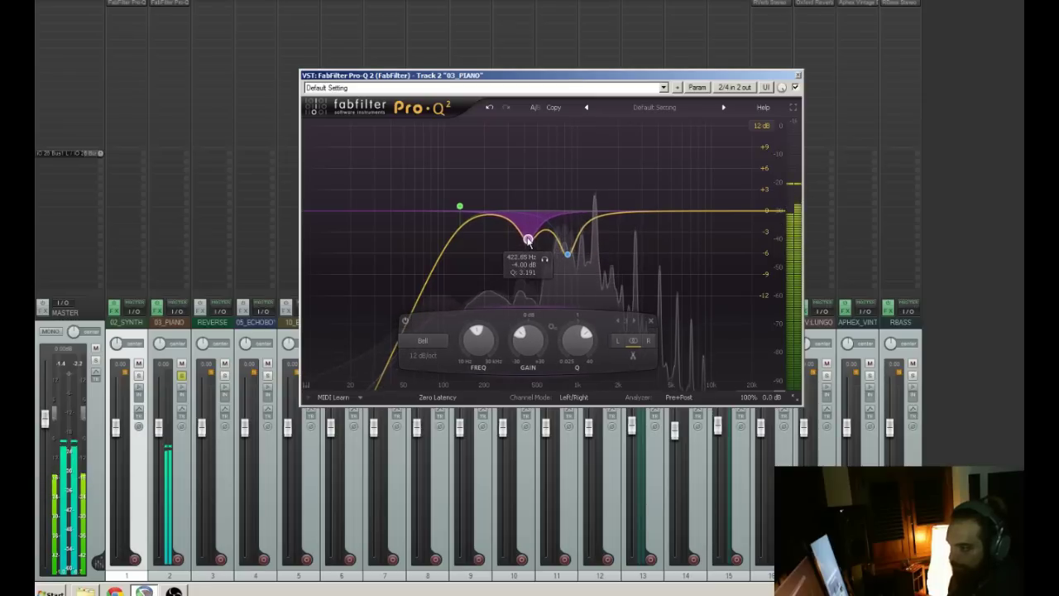
# - Add a wide high-frequency bell boost to the piano equalizer and a narrow cut of about 2 dB near 2.7 kHz with a Q of about 3.5
pyautogui.moveTo(631, 210); pyautogui.dragTo(652, 176)
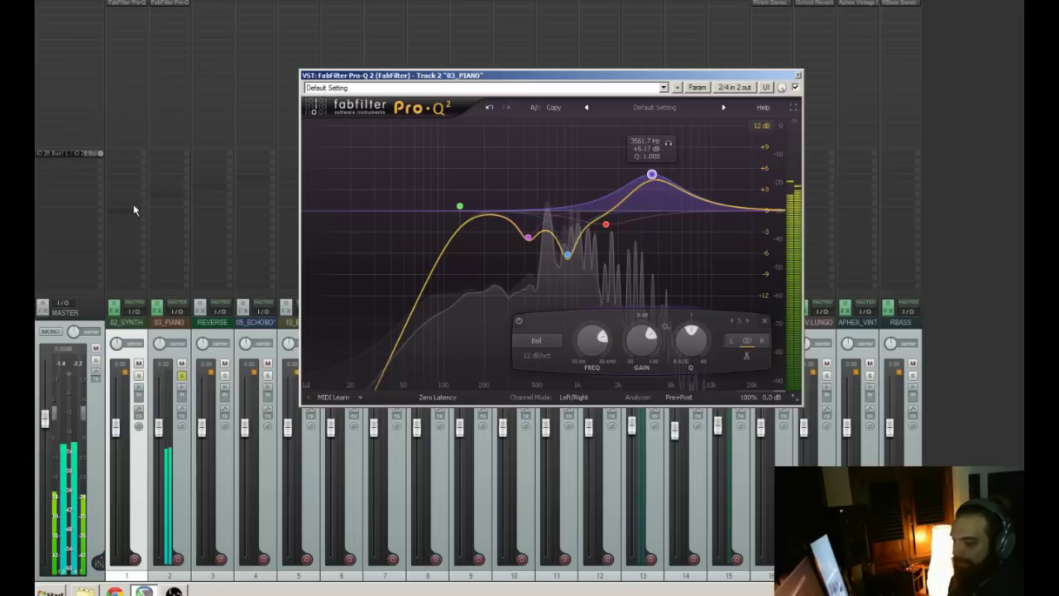
pyautogui.moveTo(653, 175); pyautogui.dragTo(635, 233)
pyautogui.scroll(-3, 638, 221)
pyautogui.scroll(7, 638, 221)
pyautogui.moveTo(635, 226); pyautogui.dragTo(637, 227)
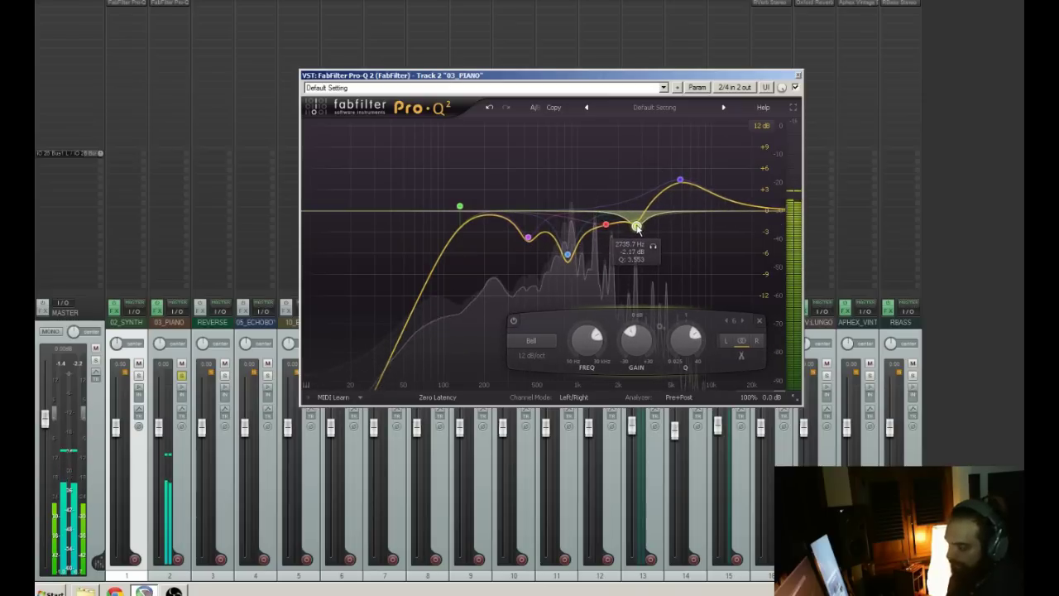
# - Open the 02_SYNTH equalizer, pull a high-frequency band downwards and close the equalizer
pyautogui.click(120, 3)
pyautogui.moveTo(691, 172); pyautogui.dragTo(696, 237)
pyautogui.click(808, 87)
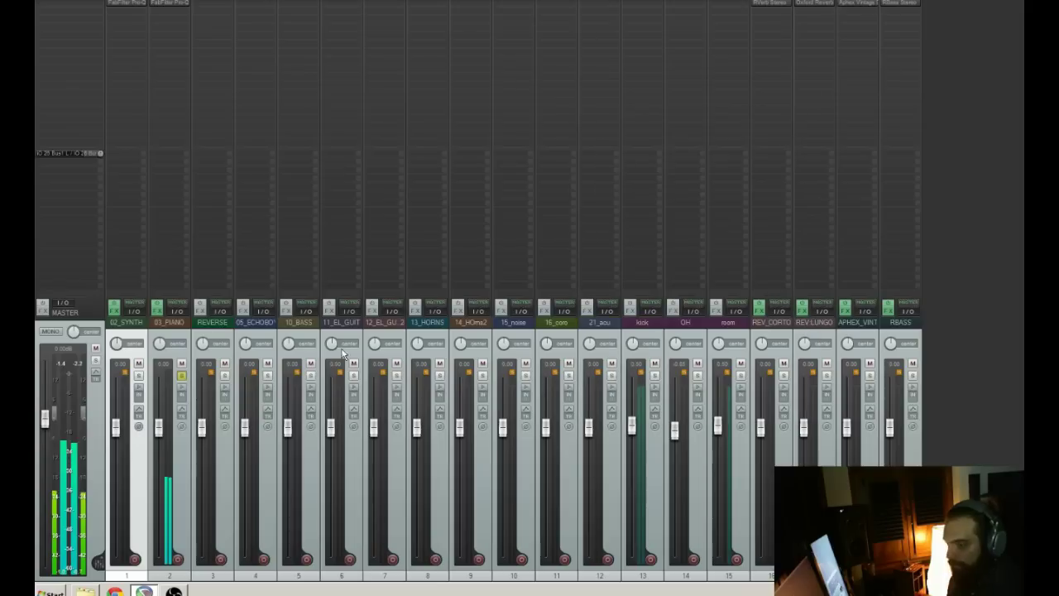
# - Move the solo from 03_PIANO to the REVERSE track and insert FabFilter Pro-Q 2 on it
pyautogui.click(182, 375)
pyautogui.click(224, 376)
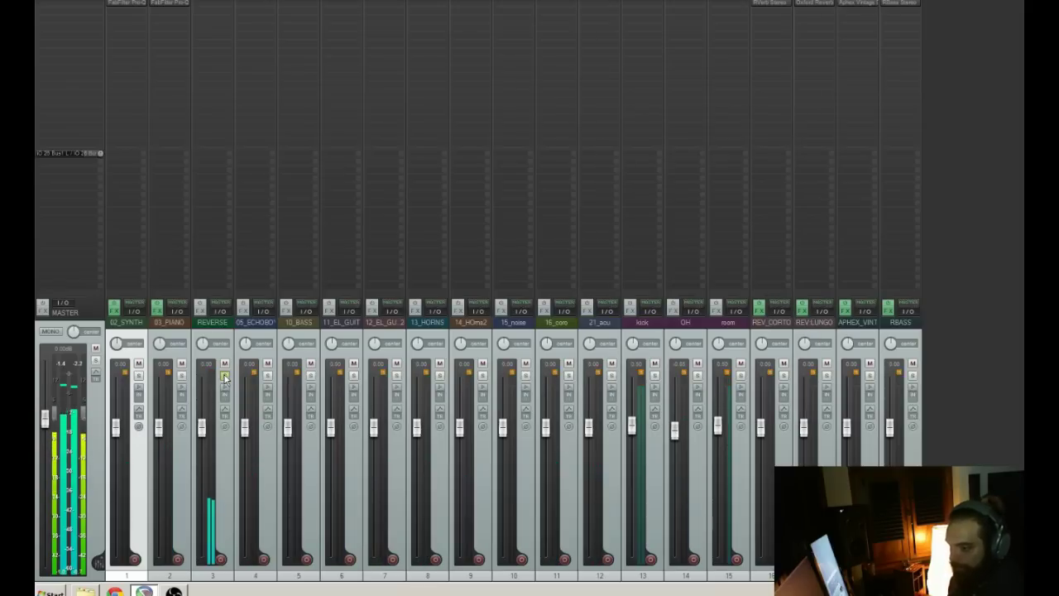
pyautogui.doubleClick(210, 8)
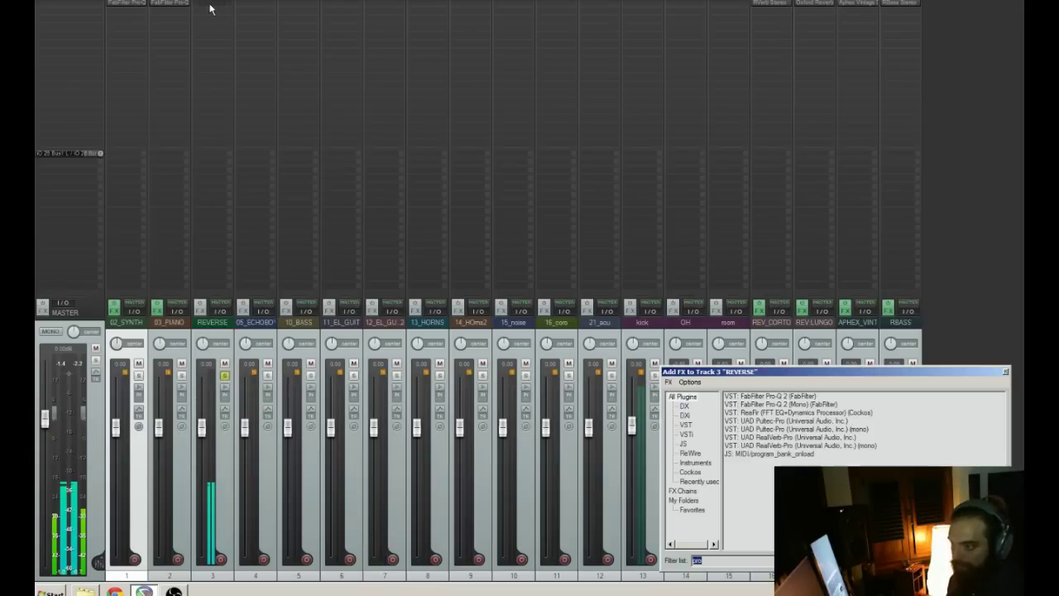
pyautogui.doubleClick(783, 401)
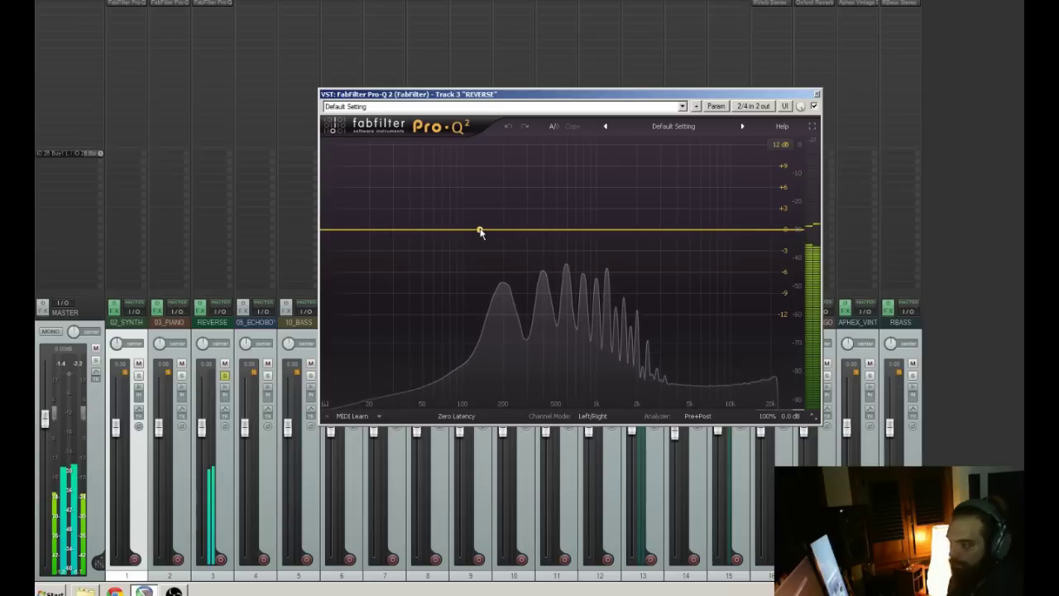
# - Add a band to the REVERSE equalizer and change its shape to Low Cut
pyautogui.click(480, 229)
pyautogui.rightClick(480, 229)
pyautogui.moveTo(500, 245)
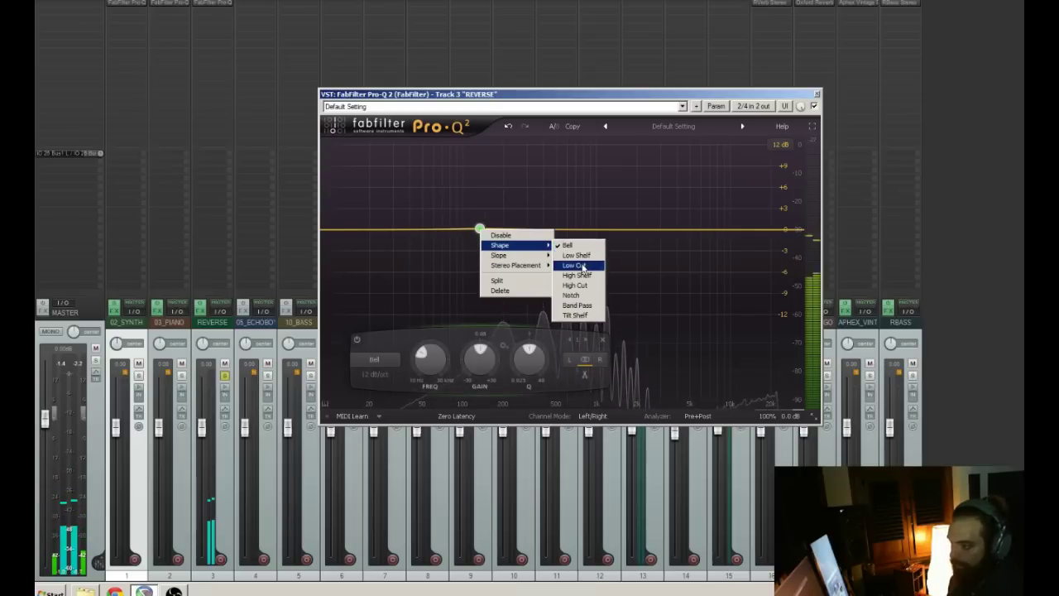
pyautogui.click(568, 265)
# - Add a bell cutting REVERSE about 4 dB near 195 Hz and one boosting about 2.6 dB near 1215 Hz, and close the equalizer
pyautogui.moveTo(492, 233); pyautogui.dragTo(501, 257)
pyautogui.moveTo(601, 185); pyautogui.dragTo(609, 212)
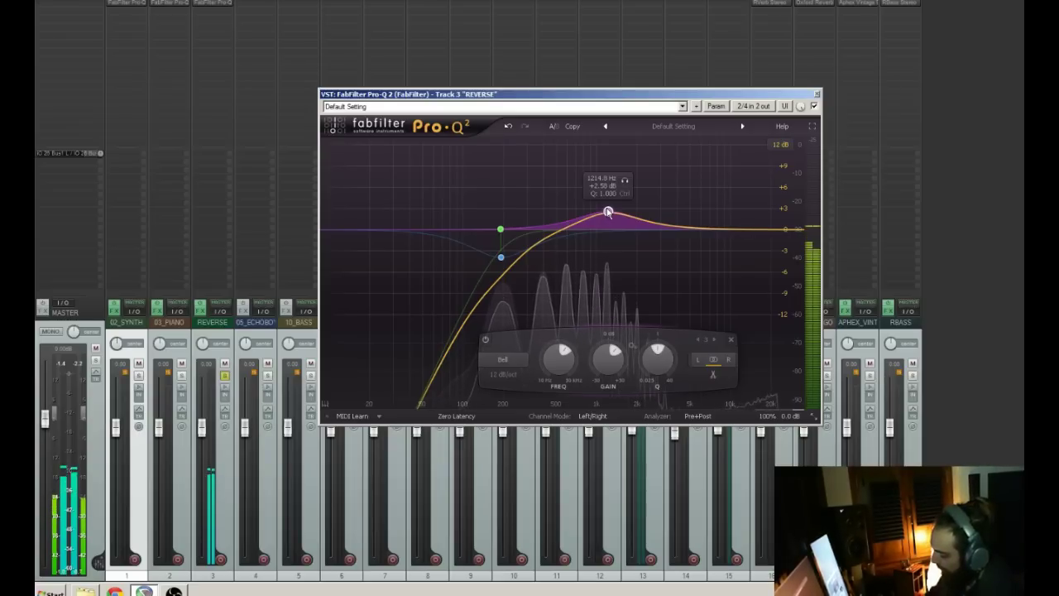
pyautogui.click(816, 94)
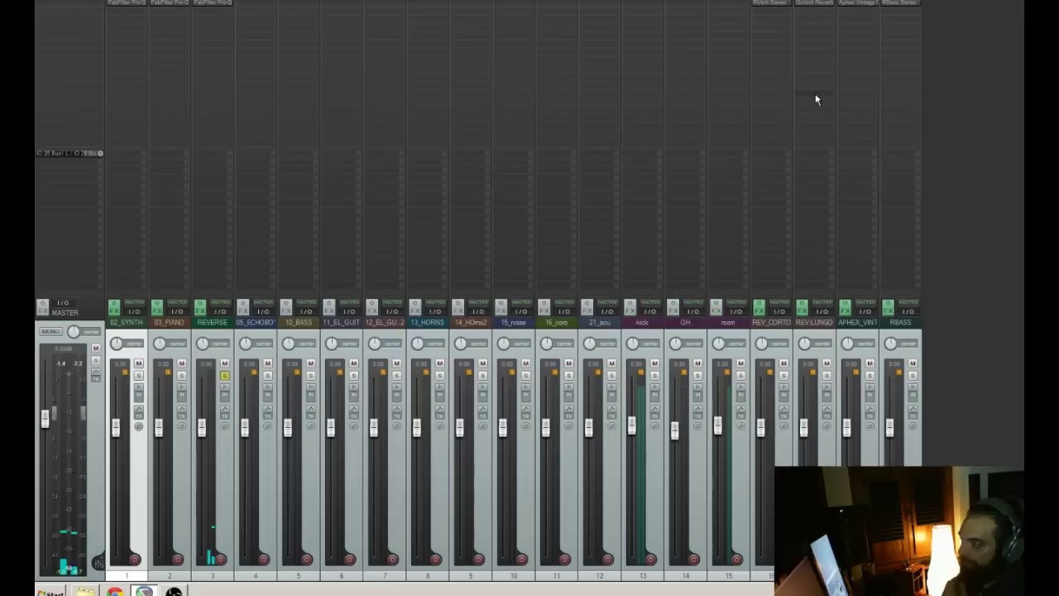
# - Check the 03_PIANO equalizer curve, close it and take the REVERSE track out of solo
pyautogui.click(176, 4)
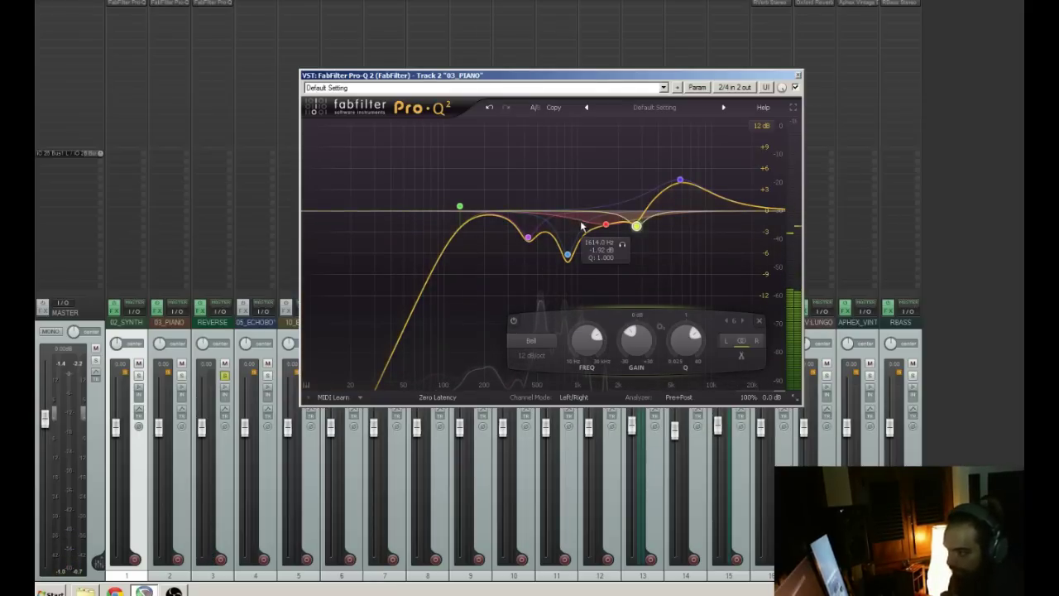
pyautogui.click(798, 77)
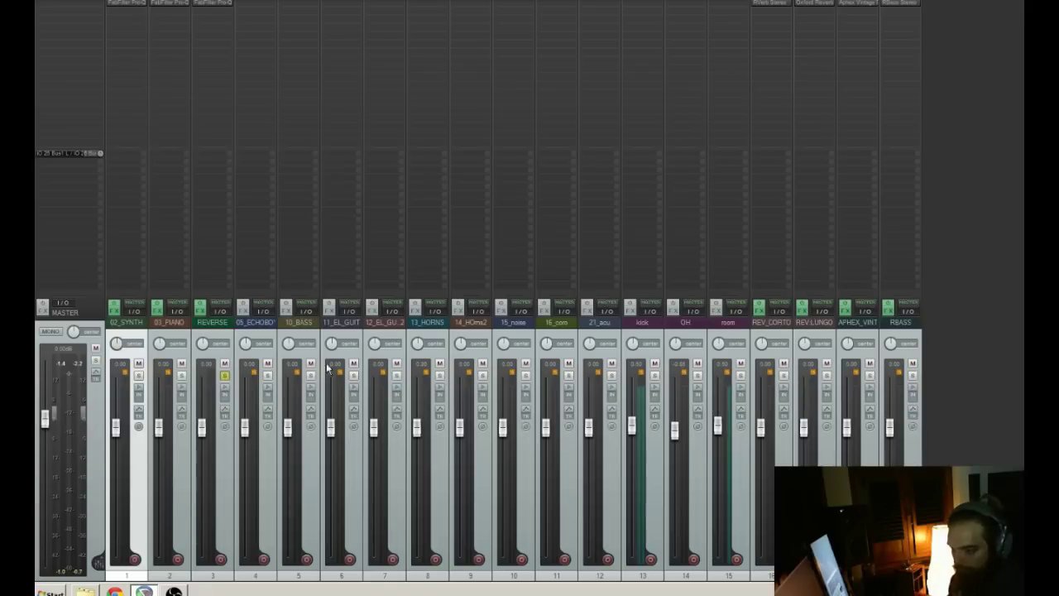
pyautogui.click(225, 377)
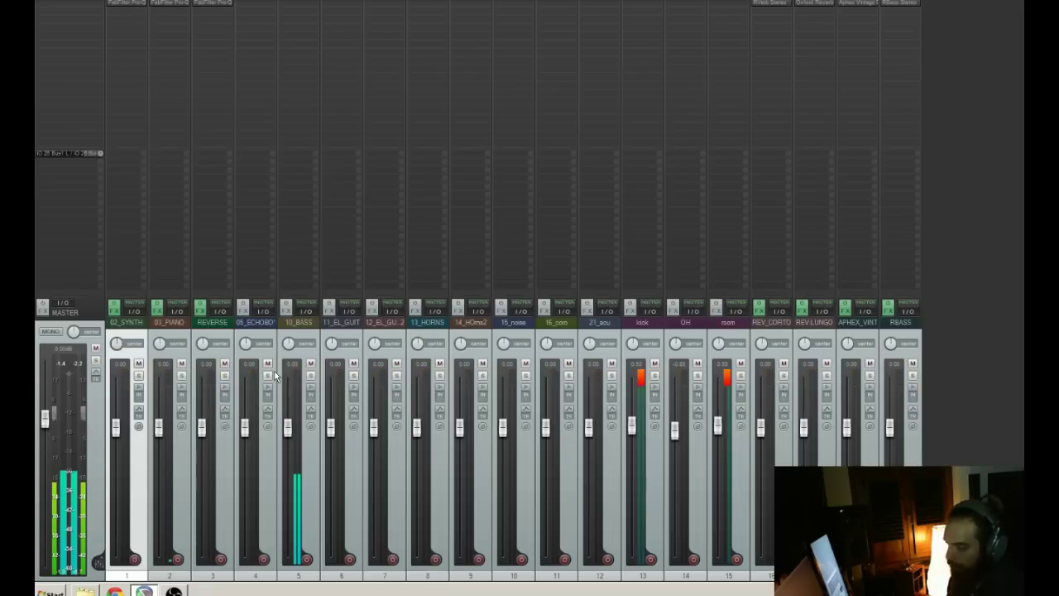
# - Restart playback at a passage with horns, solo the 13_HORNS track and insert FabFilter Pro-Q 2 on it
pyautogui.press('space')
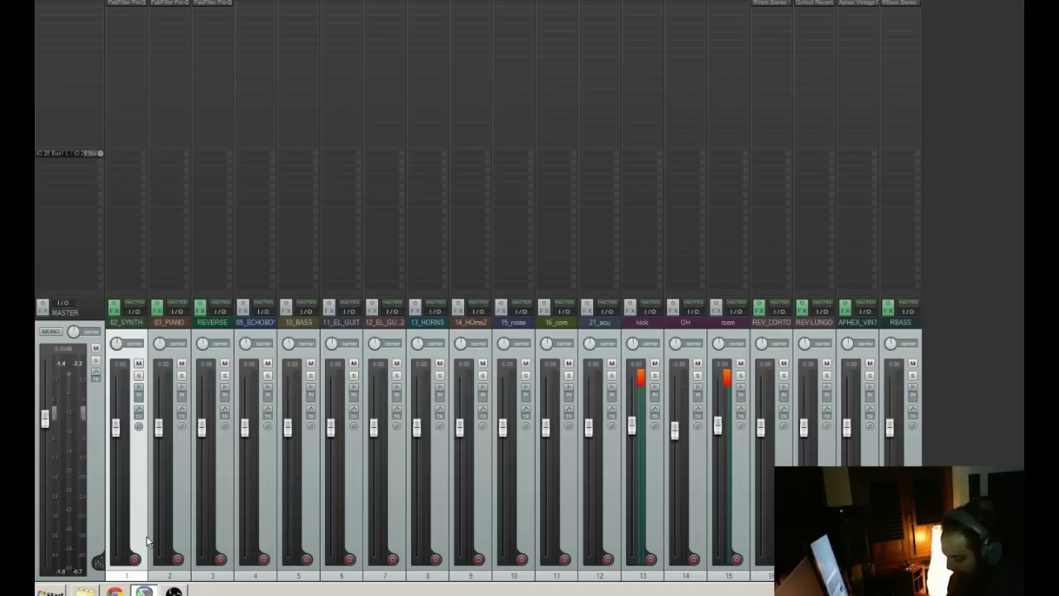
pyautogui.hotkey('ctrl', 'm')
pyautogui.hotkey('ctrl', 'm')
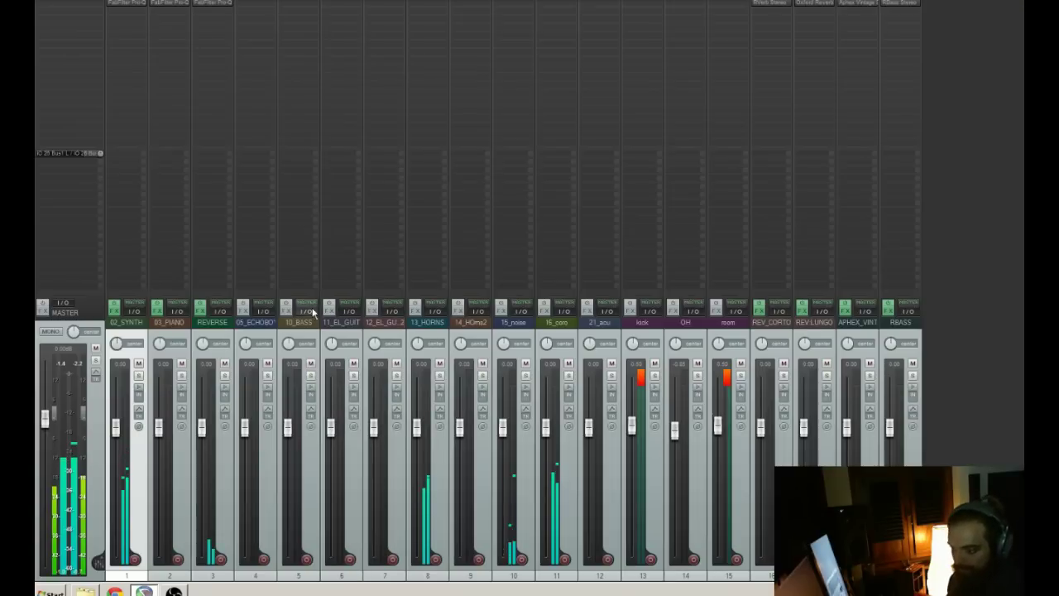
pyautogui.click(439, 375)
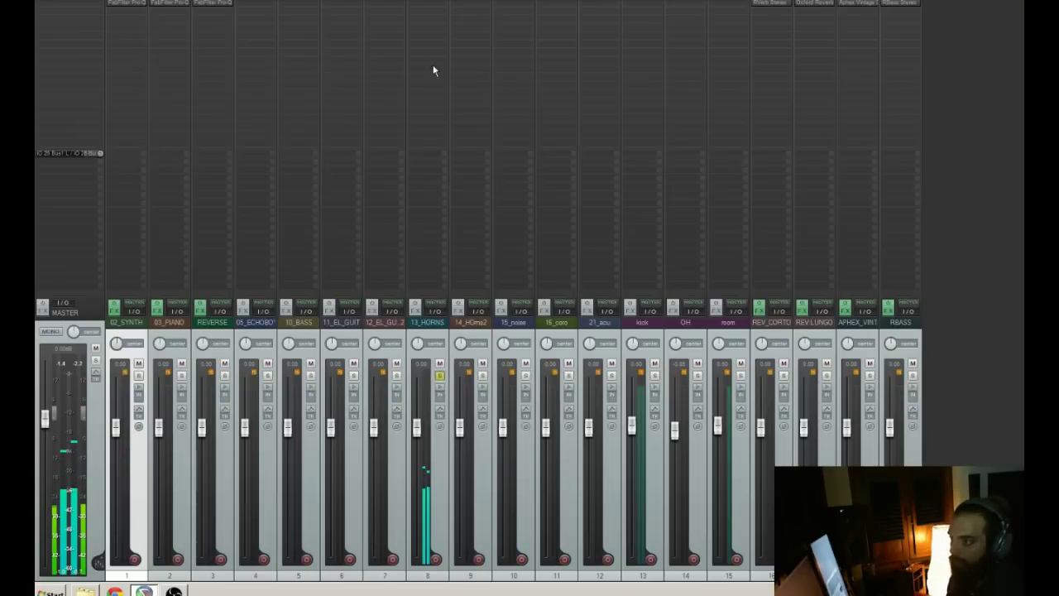
pyautogui.doubleClick(428, 12)
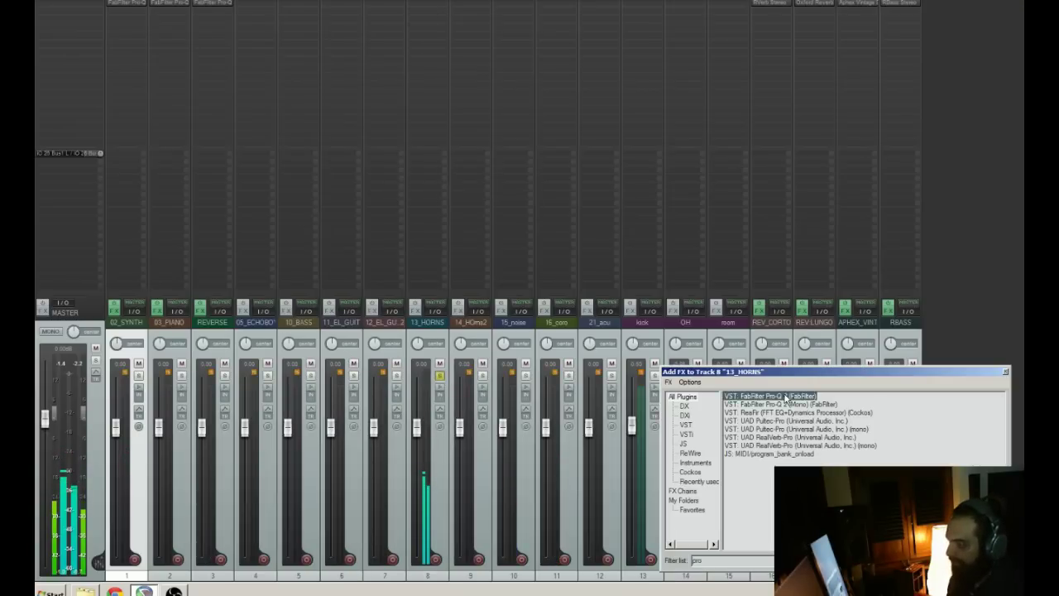
pyautogui.doubleClick(786, 398)
# - Add a low cut to the horns equalizer at about 196 Hz with a Q of about 1.1
pyautogui.click(201, 165)
pyautogui.rightClick(201, 166)
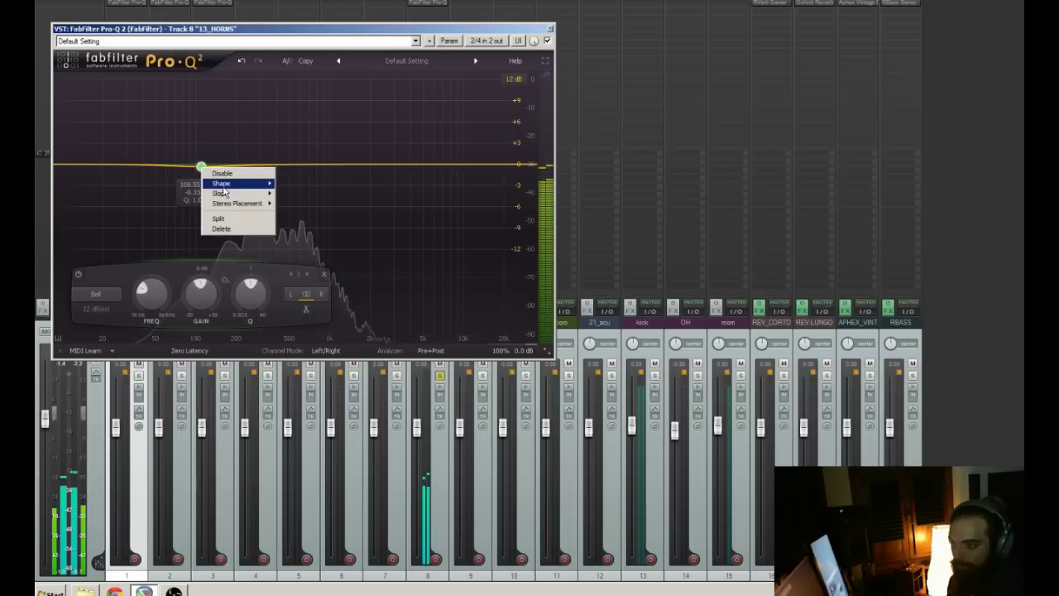
pyautogui.moveTo(222, 184)
pyautogui.click(307, 205)
pyautogui.moveTo(203, 164); pyautogui.dragTo(237, 156)
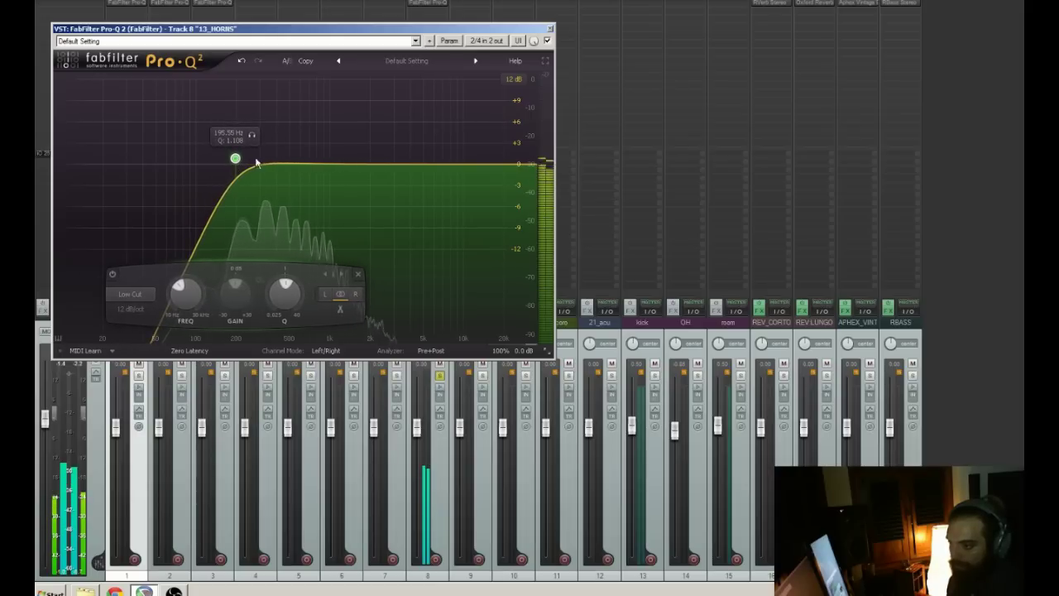
# - Add a narrow bell band cutting the horns about 5 dB at roughly 615 Hz with a Q of about 3.3
pyautogui.doubleClick(288, 154)
pyautogui.moveTo(305, 126); pyautogui.dragTo(302, 198)
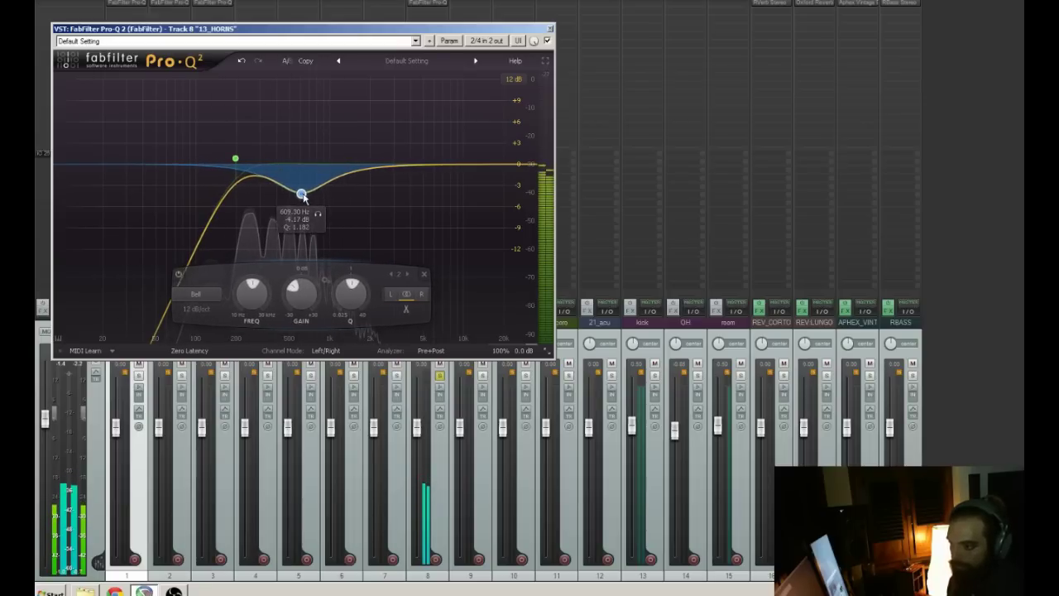
pyautogui.moveTo(353, 303); pyautogui.dragTo(352, 280)
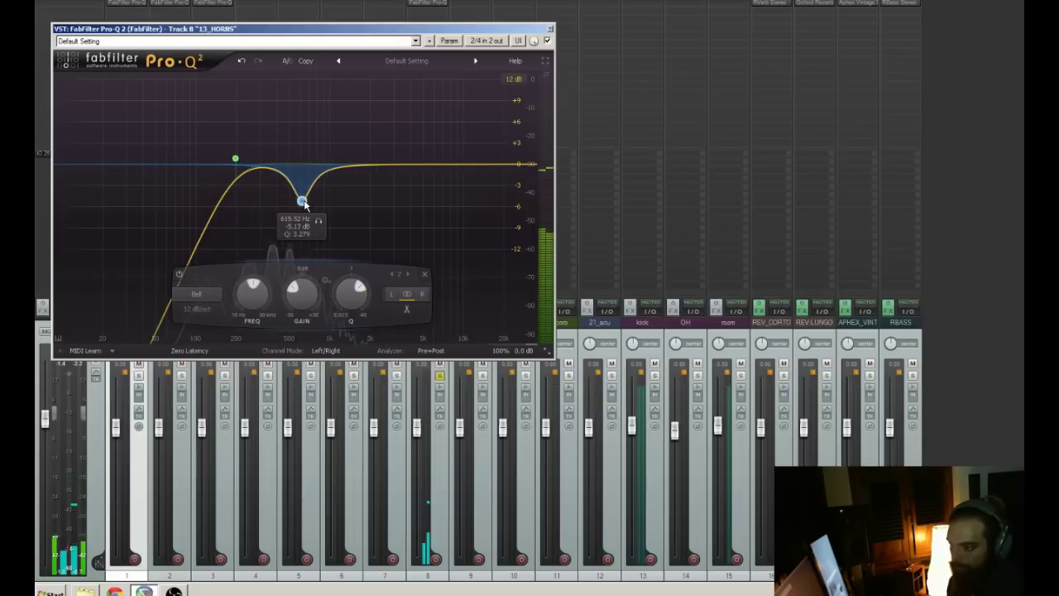
# - Add two bells to the horns equalizer: a boost of about 1.3 dB near 419 Hz and a cut of about 1.5 dB near 1630 Hz
pyautogui.moveTo(340, 166); pyautogui.dragTo(280, 157)
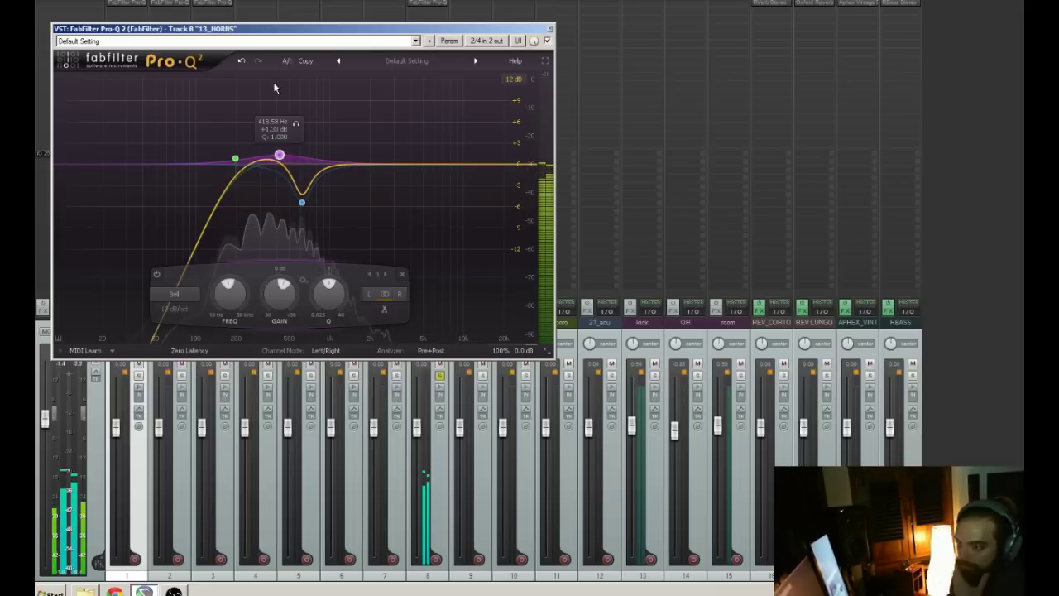
pyautogui.moveTo(355, 152); pyautogui.dragTo(358, 175)
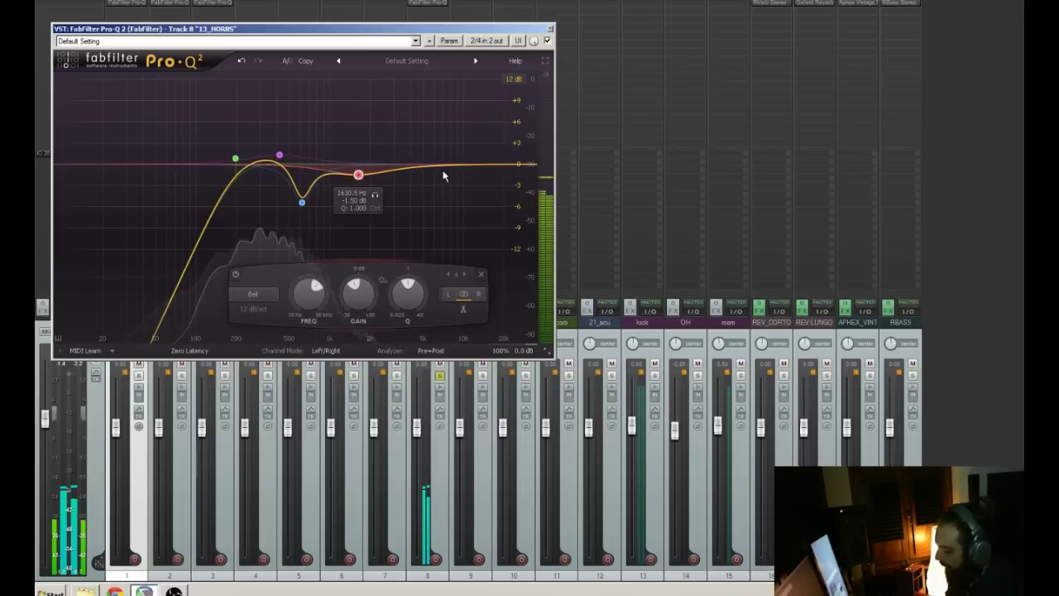
# - Add a high bell band to the horns equalizer, set it to cut about 4.3 dB at roughly 6.4 kHz, and close the equalizer
pyautogui.moveTo(446, 160); pyautogui.dragTo(438, 112)
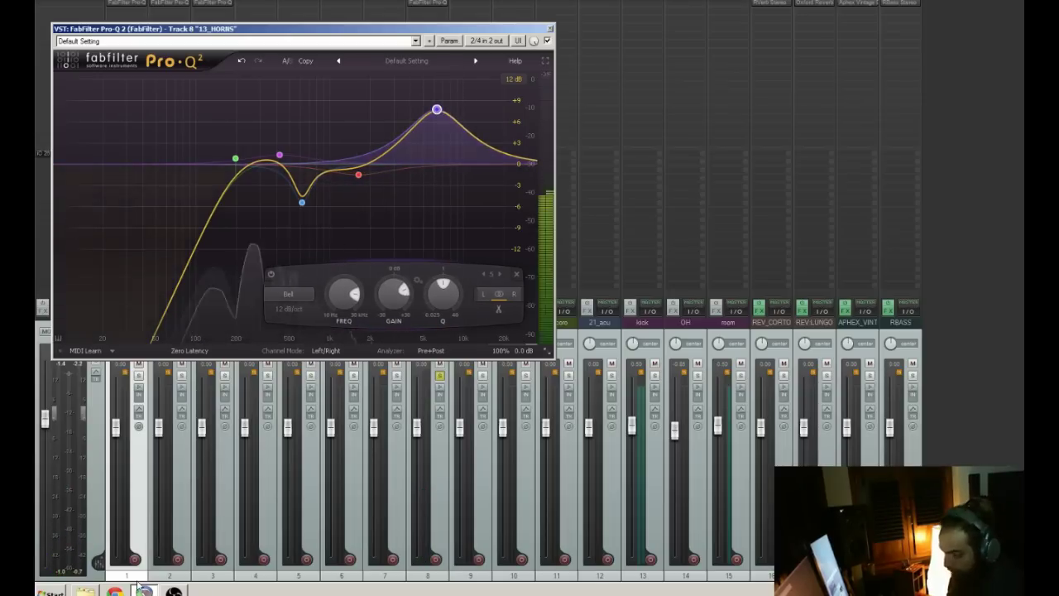
pyautogui.hotkey('ctrl', 'm')
pyautogui.hotkey('ctrl', 'm')
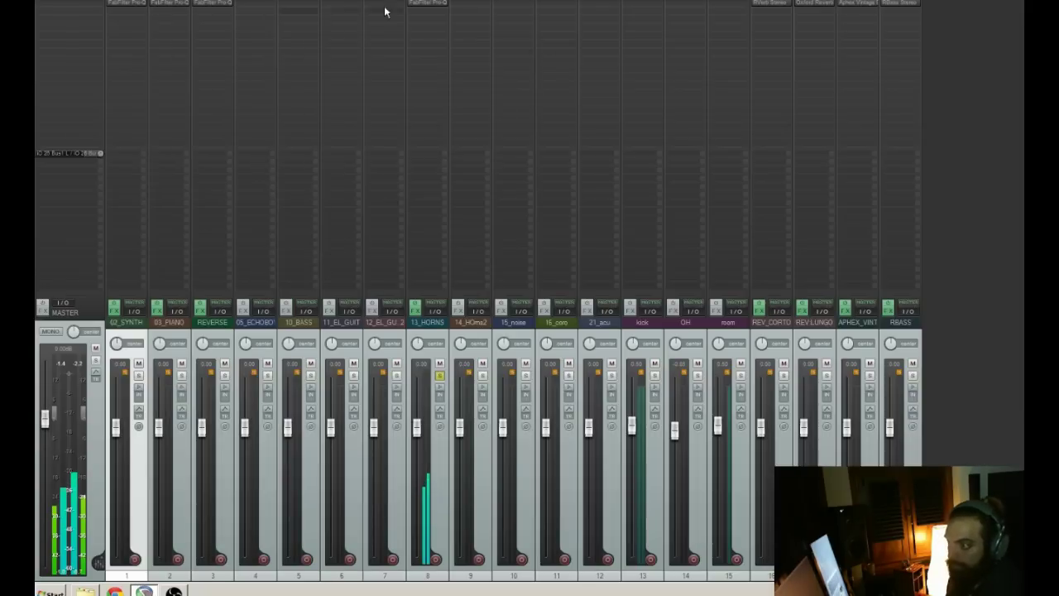
pyautogui.click(440, 6)
pyautogui.moveTo(436, 111); pyautogui.dragTo(438, 195)
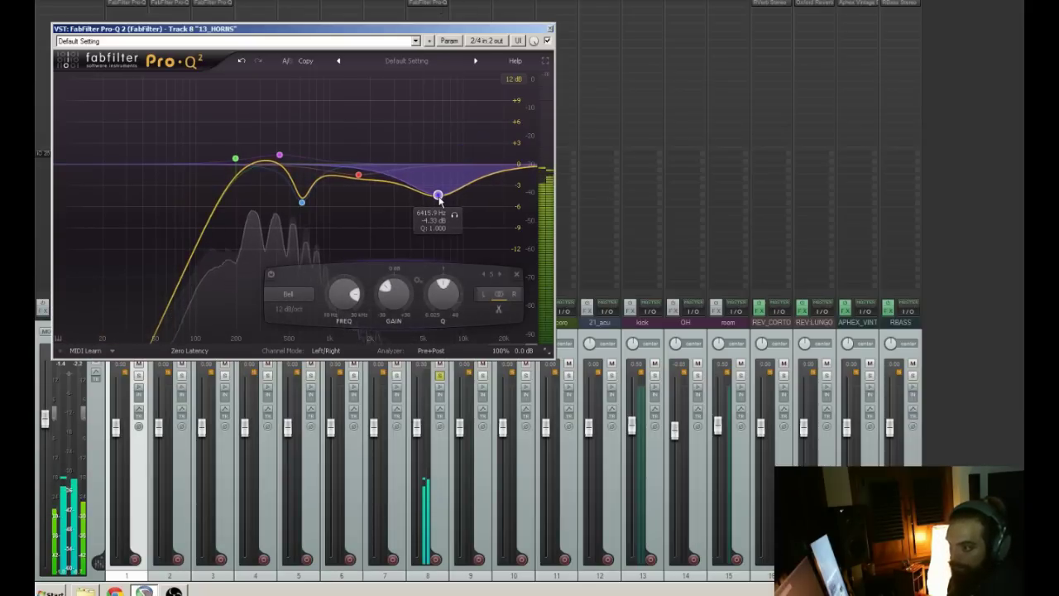
pyautogui.click(550, 29)
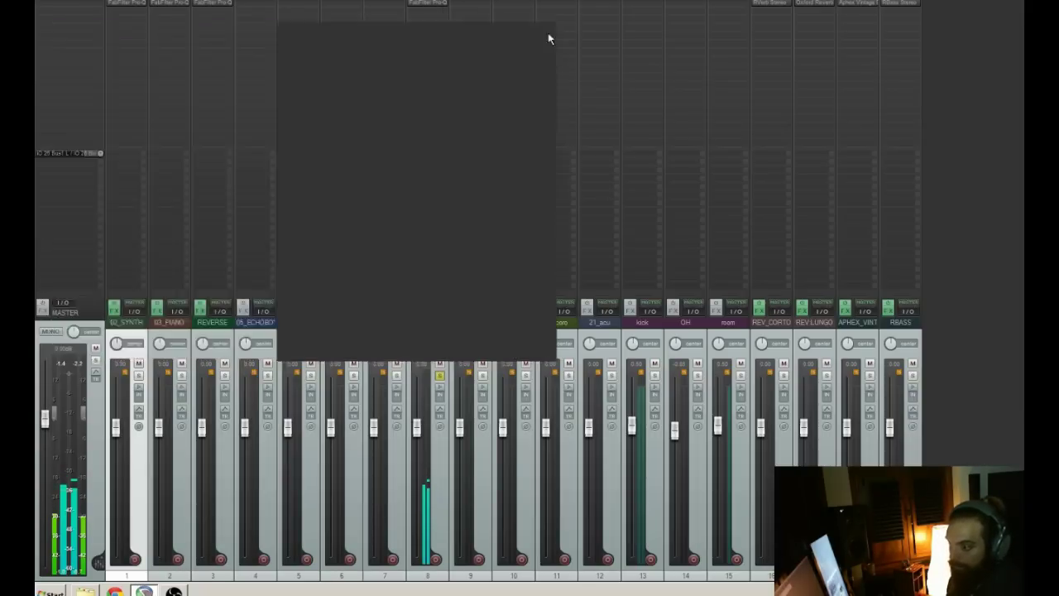
# - Take 13_HORNS out of solo and briefly audition the 15_noise track on its own
pyautogui.click(441, 376)
pyautogui.click(525, 377)
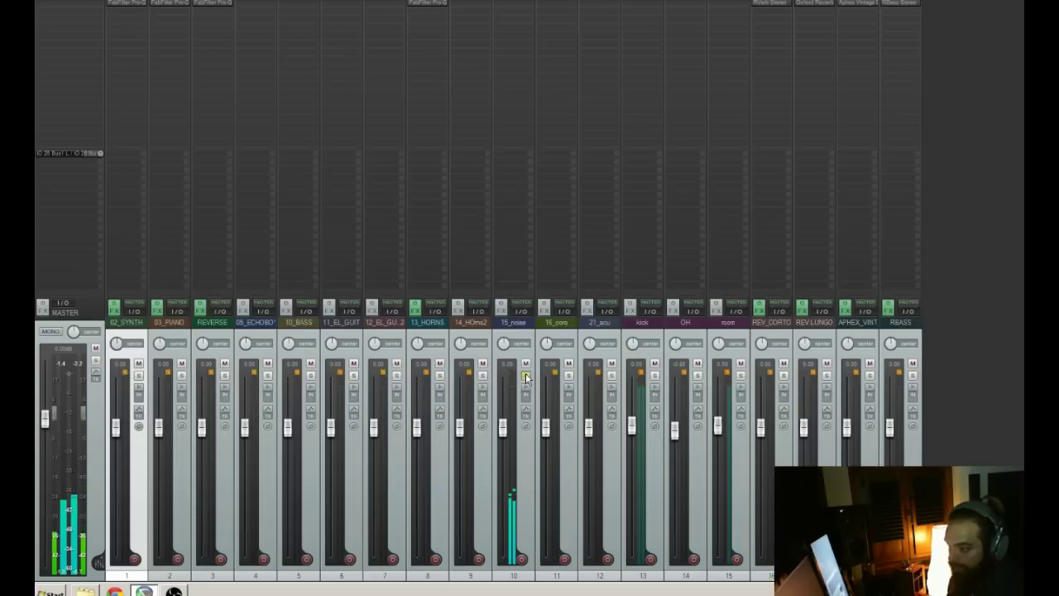
pyautogui.click(525, 377)
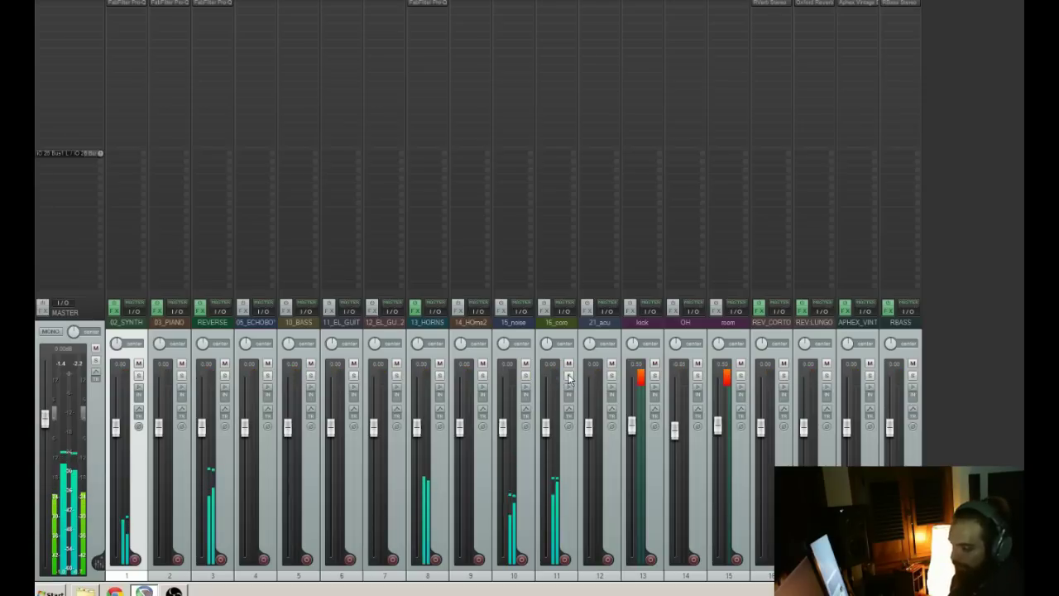
# - Solo the 16_coro track and insert FabFilter Pro-Q 2 on it
pyautogui.click(568, 376)
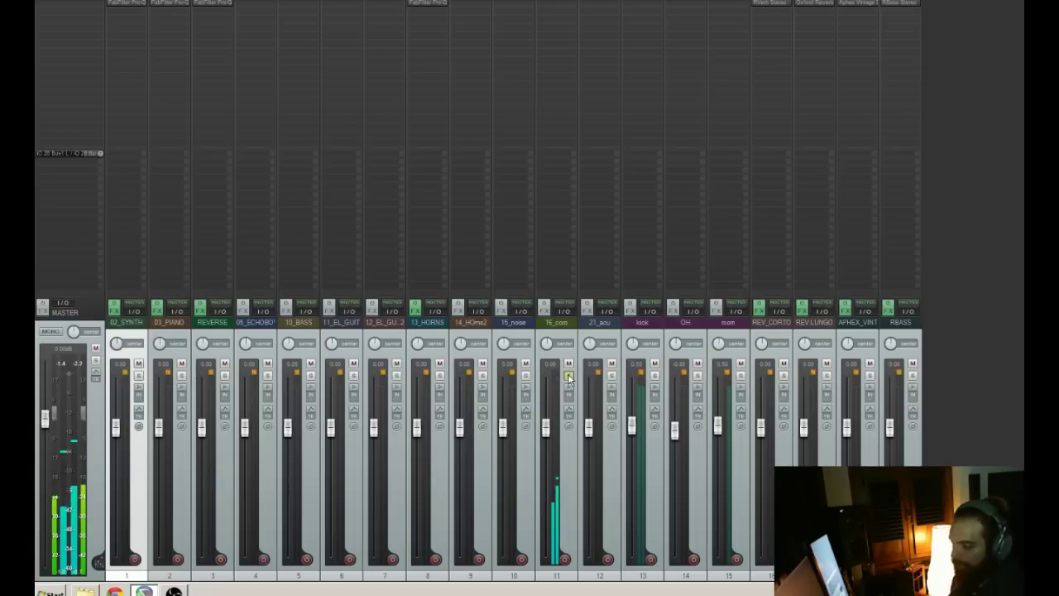
pyautogui.click(556, 5)
pyautogui.doubleClick(786, 397)
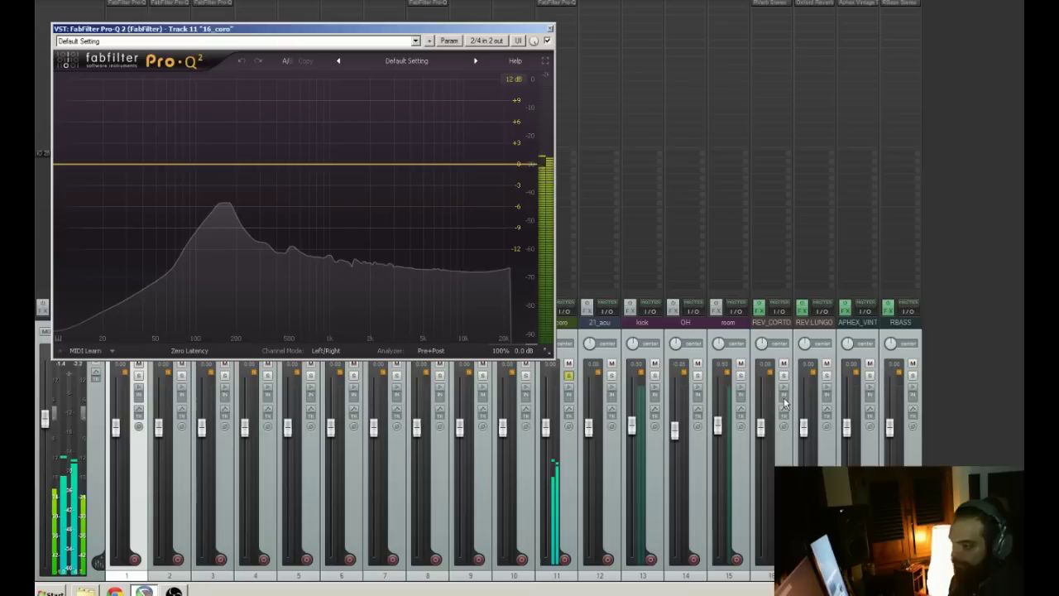
# - Add a low cut near 100 Hz to the 16_coro equalizer and a bell cutting about 2.8 dB at roughly 156 Hz
pyautogui.rightClick(201, 163)
pyautogui.moveTo(237, 173)
pyautogui.click(301, 198)
pyautogui.moveTo(224, 150); pyautogui.dragTo(222, 184)
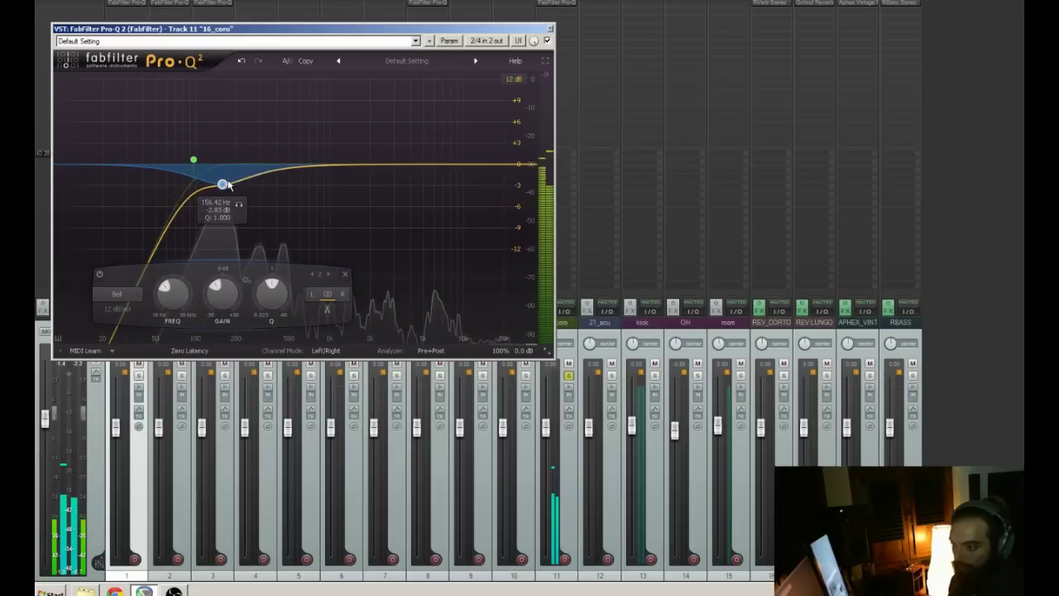
# - Add a narrow bell band cutting 16_coro about 8.3 dB at roughly 449 Hz with a Q of about 5.6
pyautogui.moveTo(281, 149); pyautogui.dragTo(275, 51)
pyautogui.moveTo(281, 291); pyautogui.dragTo(277, 357)
pyautogui.moveTo(333, 295); pyautogui.dragTo(330, 278)
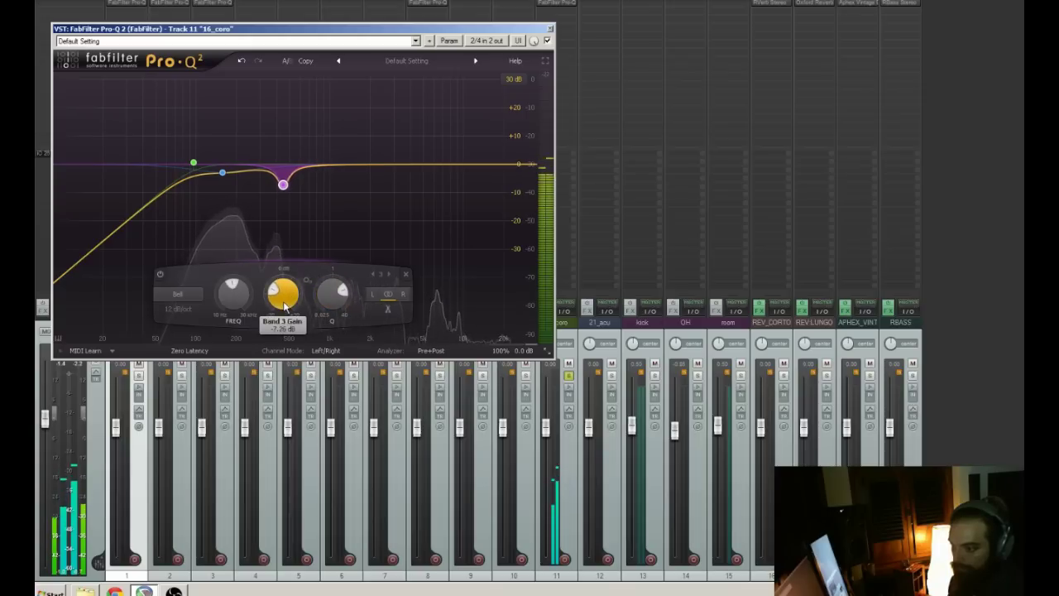
pyautogui.moveTo(282, 186); pyautogui.dragTo(284, 189)
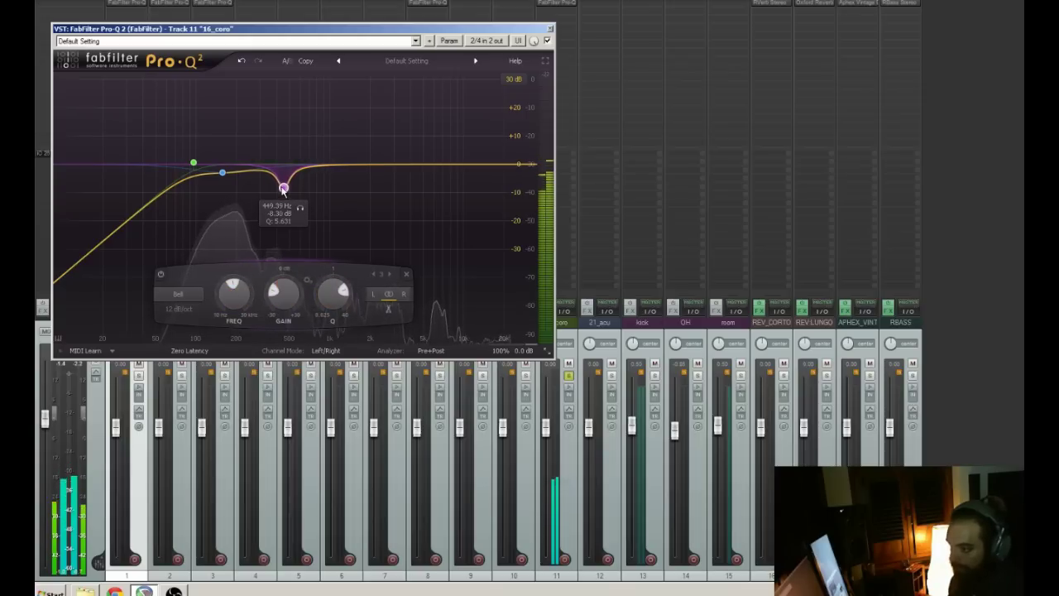
# - Cut 16_coro about 6.3 dB near 1.7 kHz with a Q of about 3.6, and add a bell boosting about 4.6 dB near 818 Hz
pyautogui.moveTo(319, 135); pyautogui.dragTo(361, 184)
pyautogui.scroll(10, 361, 182)
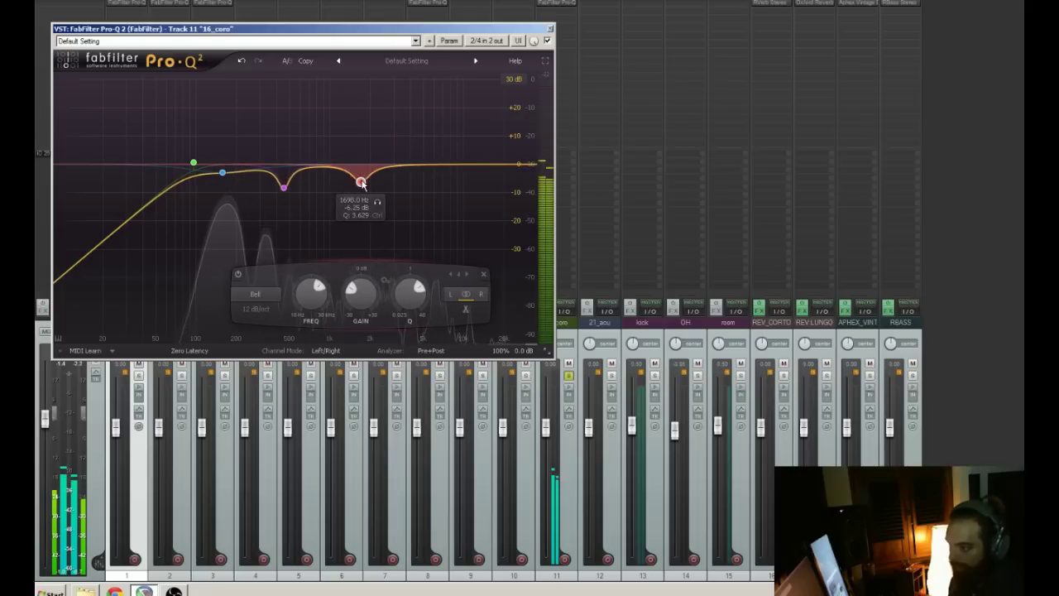
pyautogui.moveTo(329, 121); pyautogui.dragTo(320, 152)
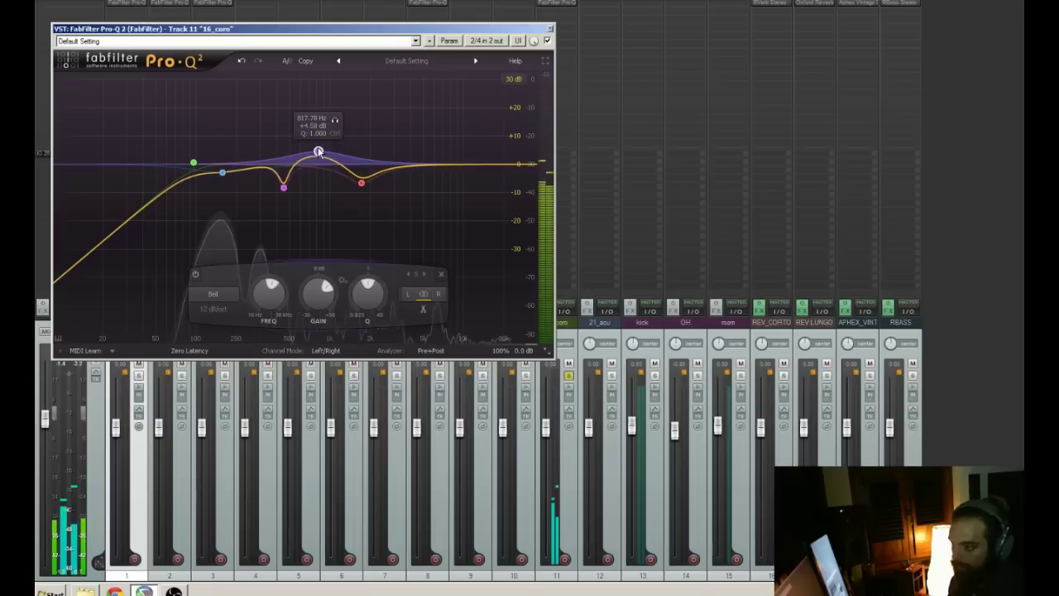
# - Add a bell to the 16_coro equalizer cutting about 3.5 dB near 3.8 kHz, and place another bell at about 7.4 kHz
pyautogui.click(415, 144)
pyautogui.moveTo(417, 145); pyautogui.dragTo(446, 165)
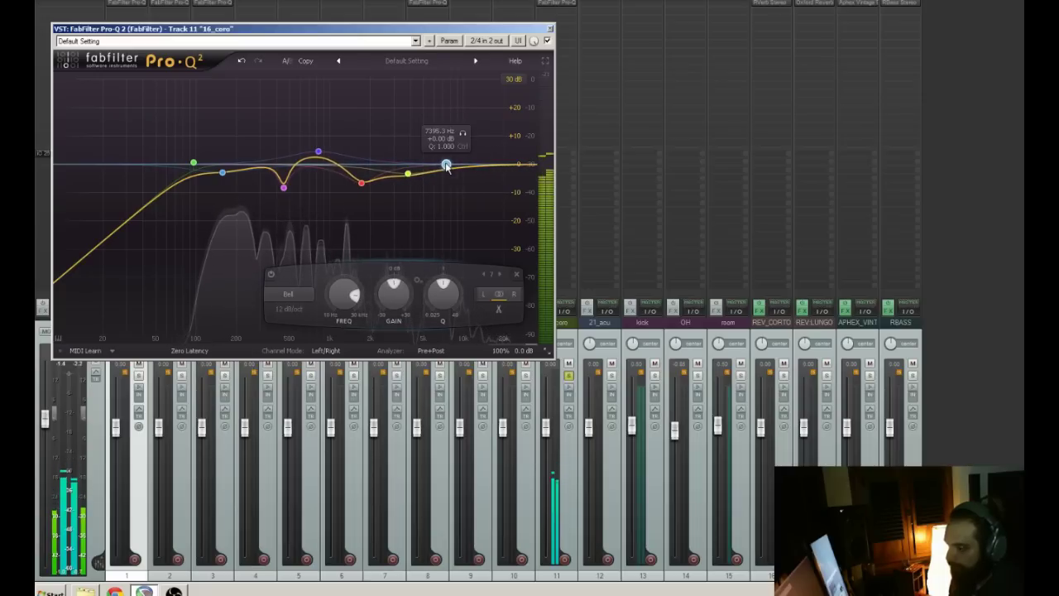
# - Move the 16_coro equalizer out of the way and solo 03_PIANO alongside 16_coro
pyautogui.moveTo(466, 33); pyautogui.dragTo(950, 140)
pyautogui.moveTo(623, 134); pyautogui.dragTo(701, 137)
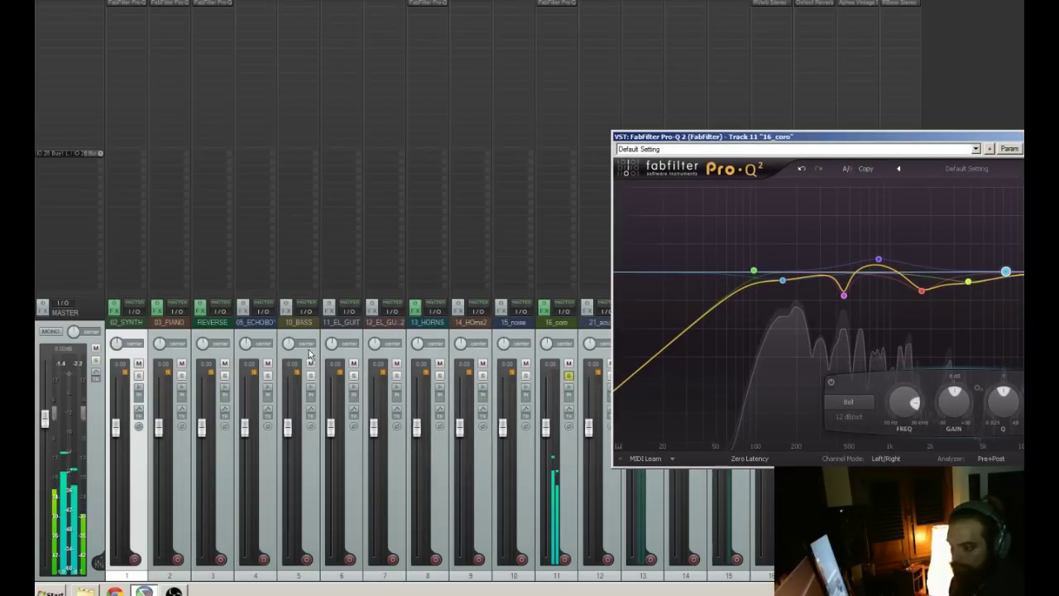
pyautogui.keyDown('ctrl'); pyautogui.click(182, 375); pyautogui.keyUp('ctrl')
pyautogui.click(182, 375)
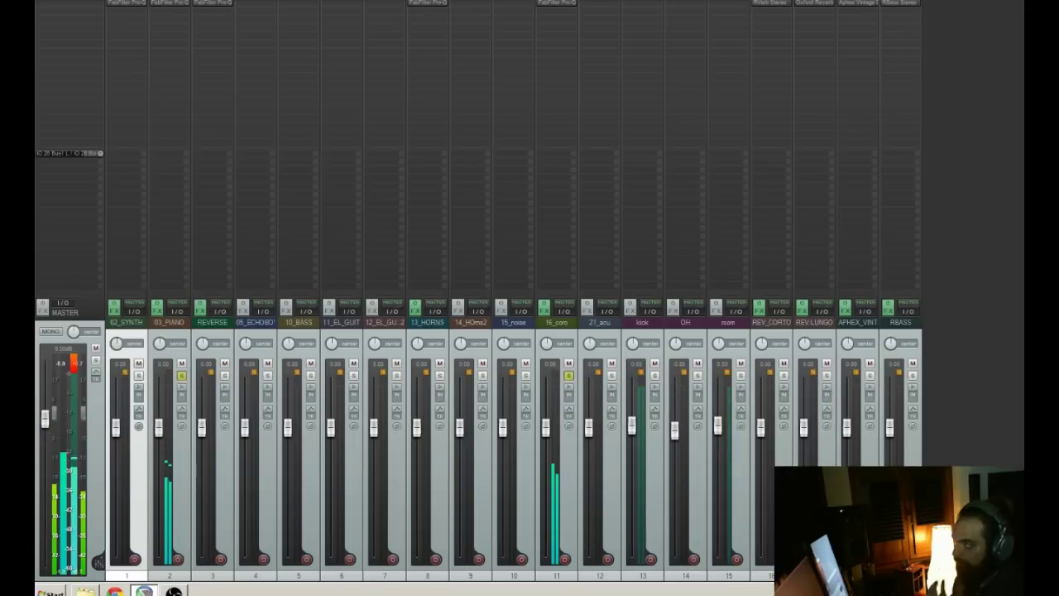
# - Add a high shelf boosting 16_coro about 11 dB near 16.7 kHz with a Q of 0.3, and clear the 16_coro and 03_PIANO solos
pyautogui.click(557, 3)
pyautogui.moveTo(969, 138); pyautogui.dragTo(828, 137)
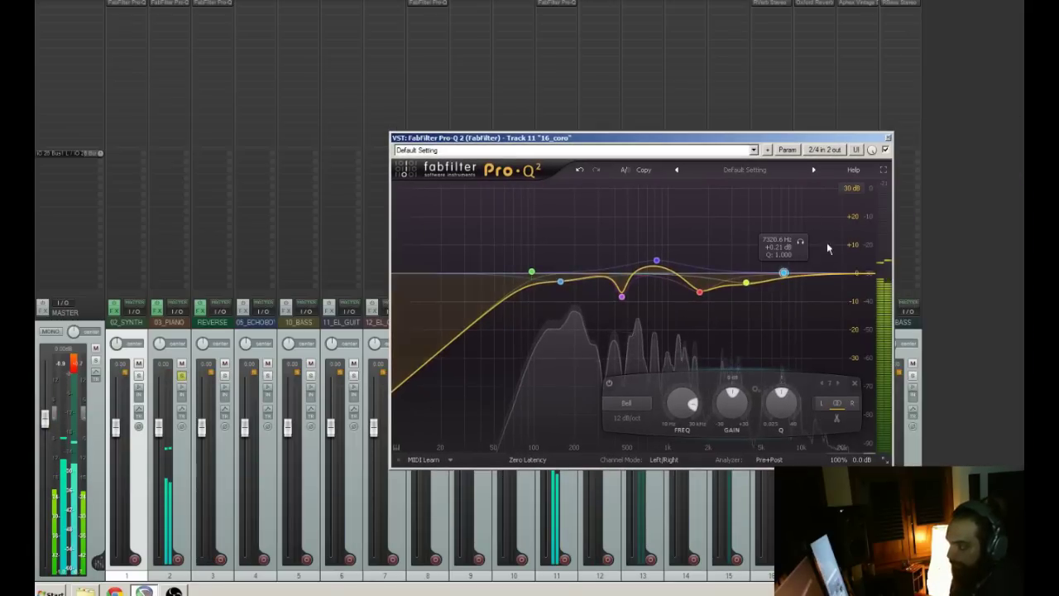
pyautogui.moveTo(783, 274); pyautogui.dragTo(831, 256)
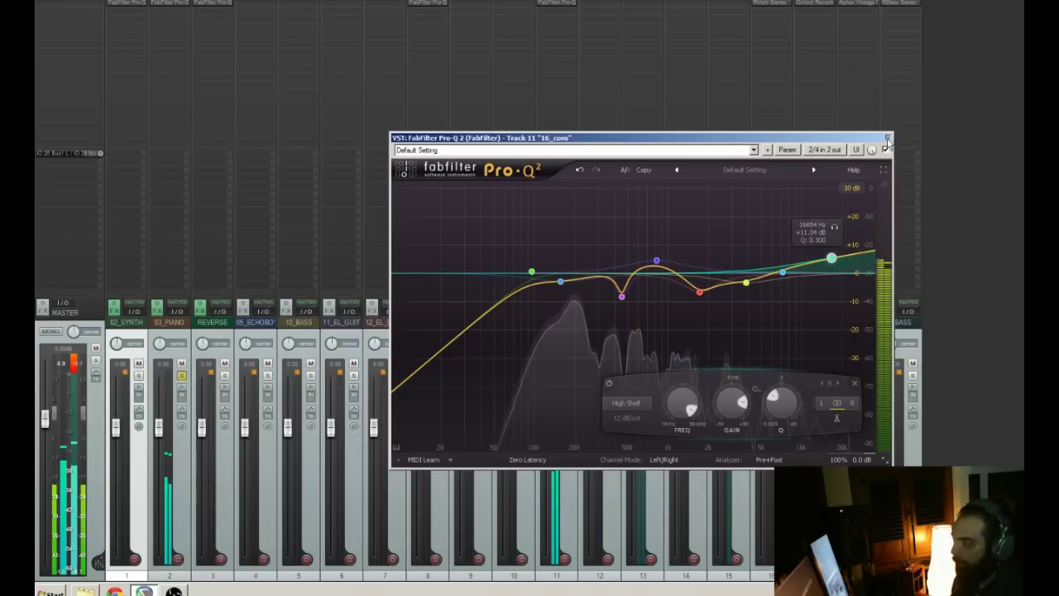
pyautogui.press('Escape')
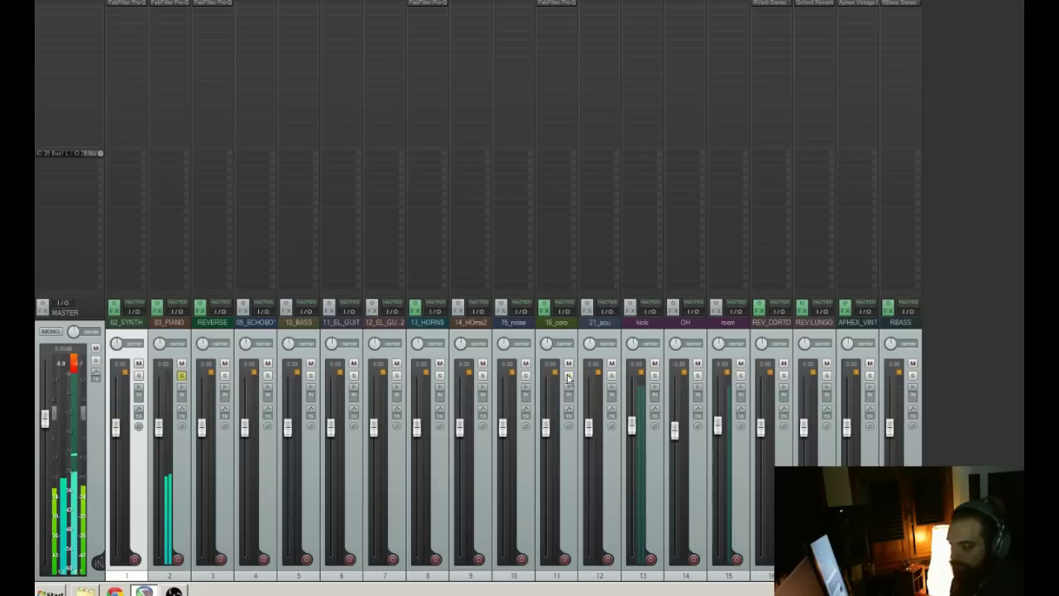
pyautogui.click(182, 376)
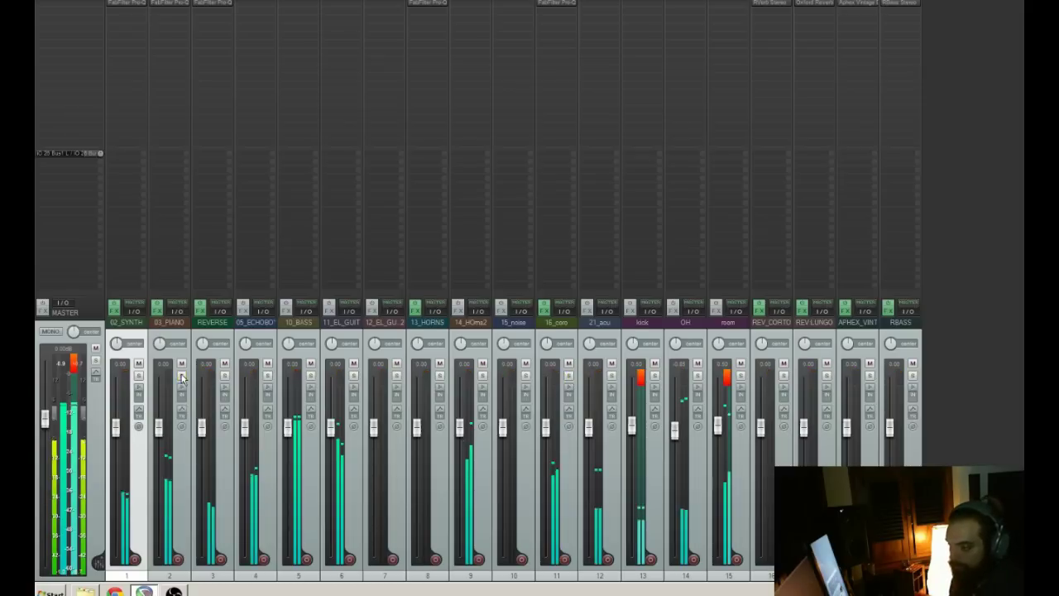
# - Solo the 21_acu track and insert FabFilter Pro-Q 2 on it
pyautogui.click(612, 375)
pyautogui.doubleClick(599, 10)
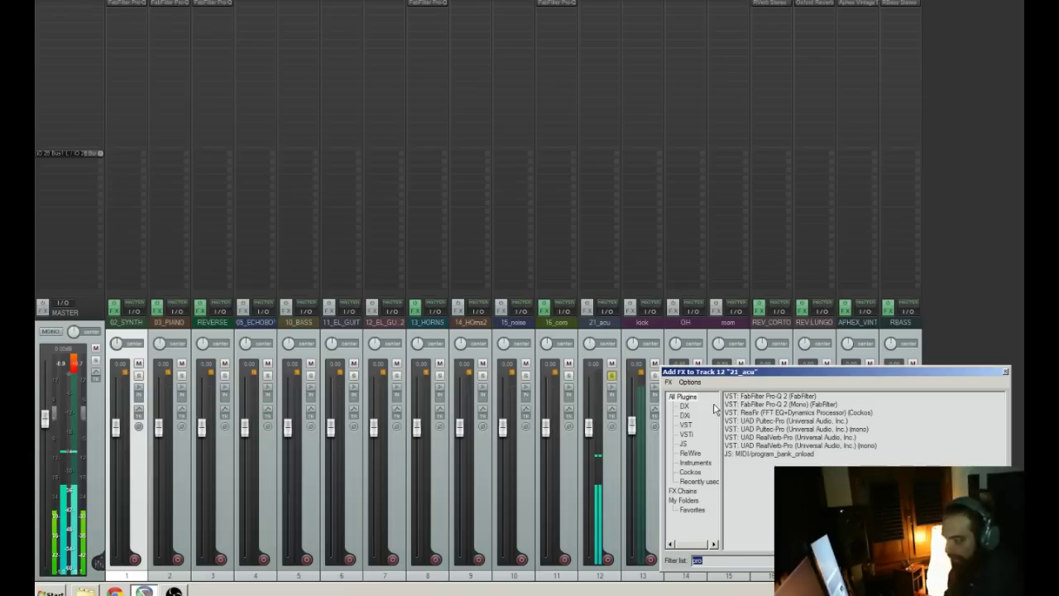
pyautogui.click(768, 397)
pyautogui.doubleClick(768, 398)
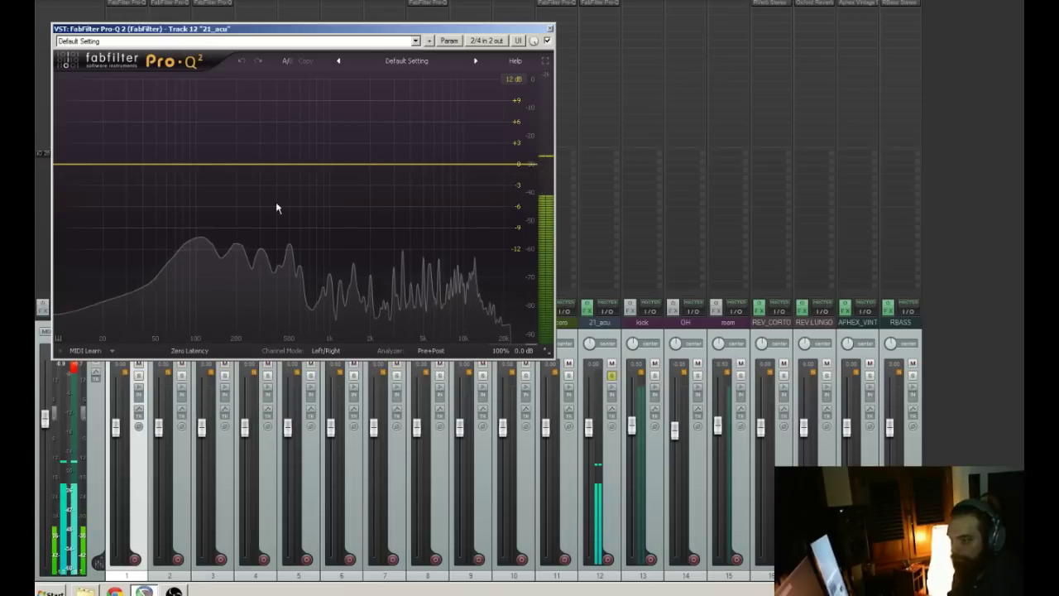
# - Add a low cut at about 123 Hz to the 21_acu equalizer
pyautogui.click(202, 168)
pyautogui.moveTo(221, 183)
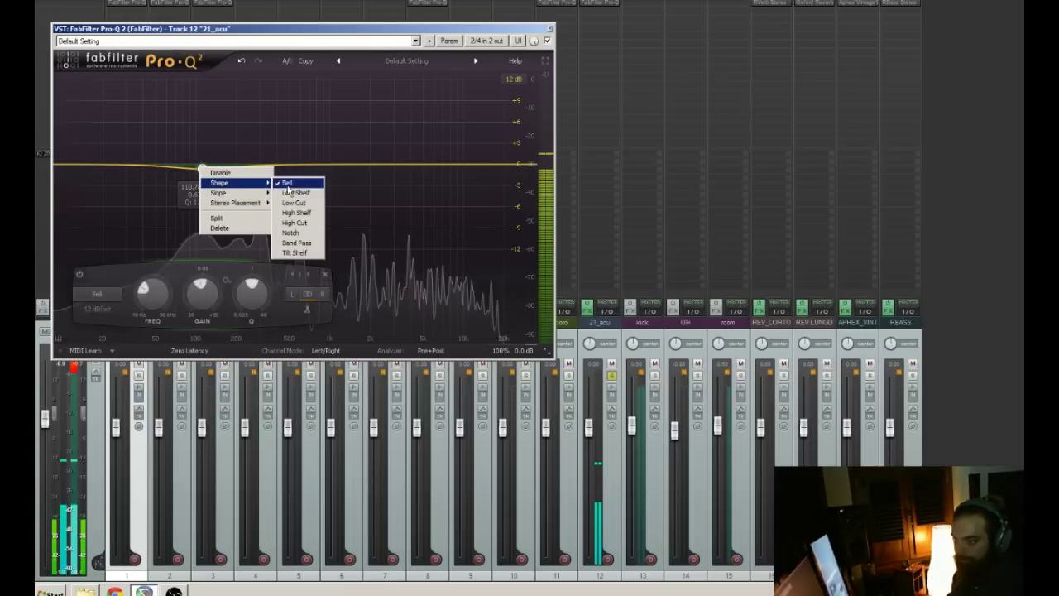
pyautogui.click(290, 203)
pyautogui.moveTo(202, 163)
pyautogui.mouseDown()
pyautogui.moveTo(218, 160)
pyautogui.moveTo(209, 163)
pyautogui.mouseUp()
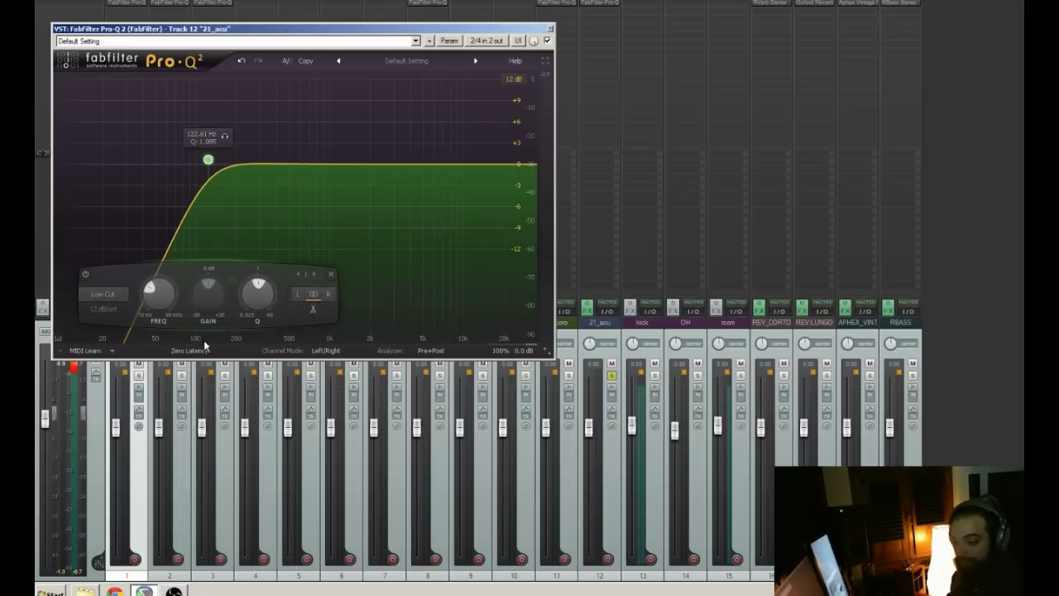
# - In the arrangement, normalize the 21_acu item and then lower its item volume while playing from around bar 15
pyautogui.hotkey('ctrl', 'm')
pyautogui.moveTo(341, 30); pyautogui.dragTo(1025, 84)
pyautogui.click(307, 39)
pyautogui.click(303, 312)
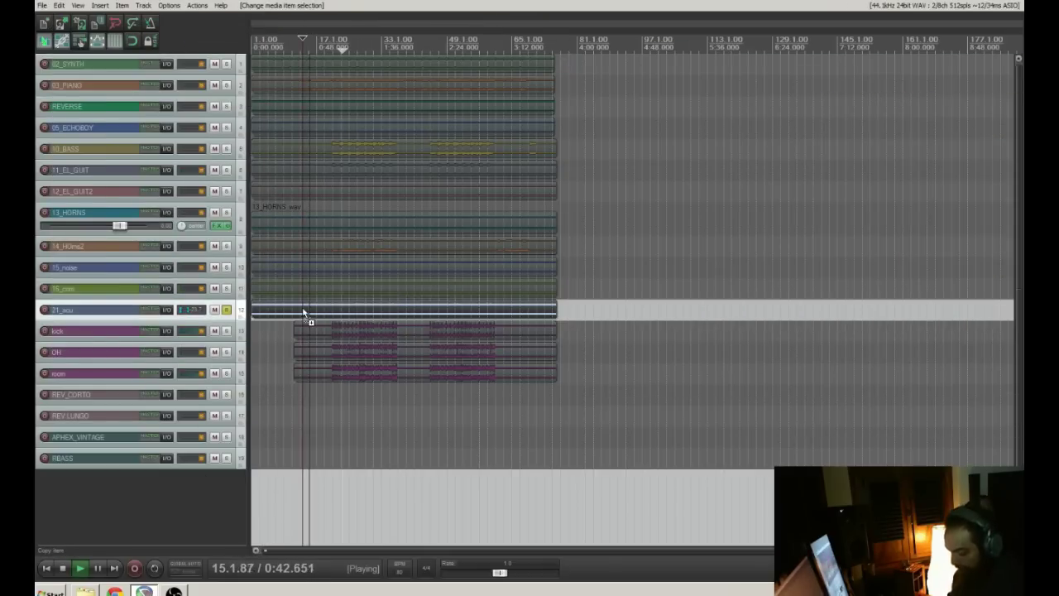
pyautogui.hotkey('shift', 'n')
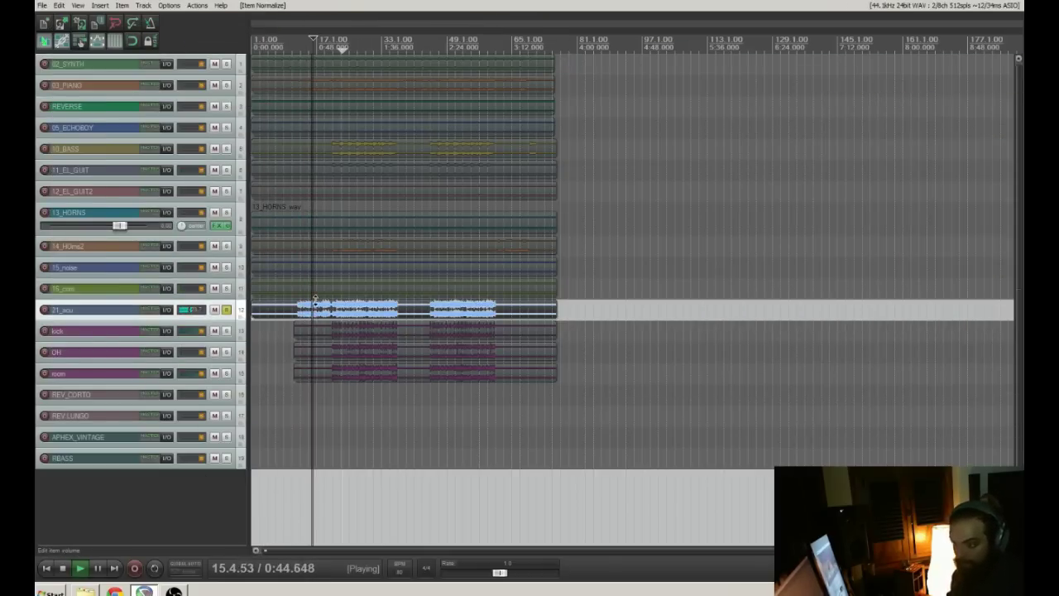
pyautogui.moveTo(315, 298); pyautogui.dragTo(317, 312)
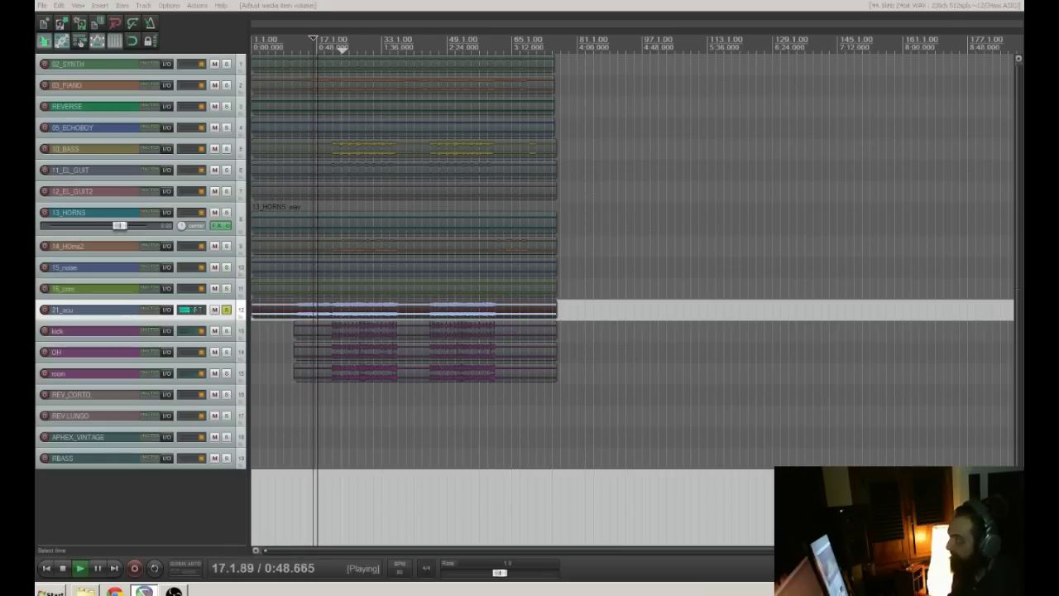
# - Add two bells to the 21_acu equalizer, cutting about 2.6 dB near 300 Hz and about 2.1 dB near 628 Hz
pyautogui.moveTo(1024, 83); pyautogui.dragTo(531, 74)
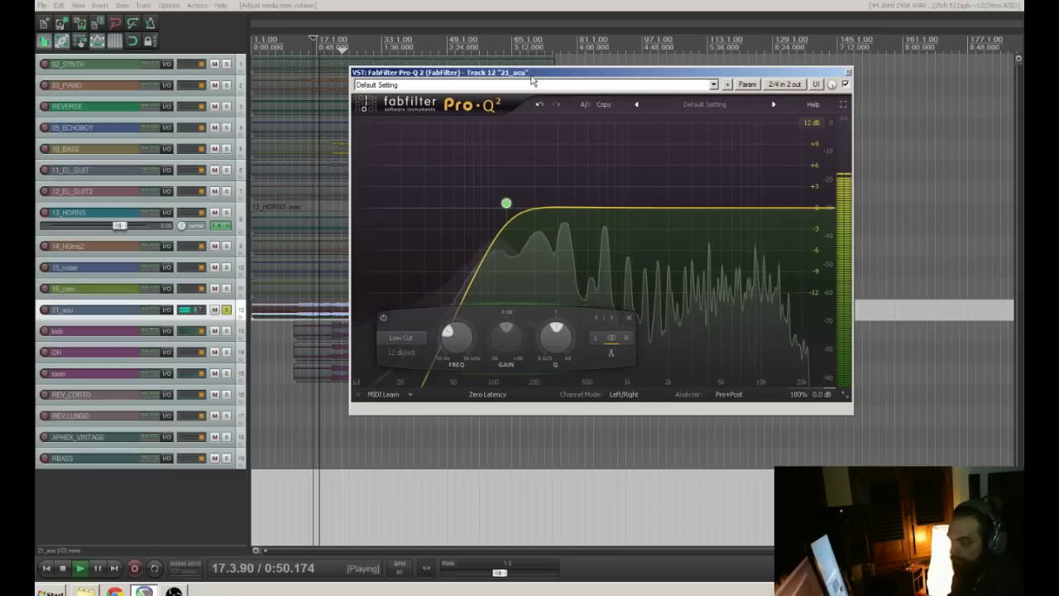
pyautogui.doubleClick(558, 180)
pyautogui.moveTo(558, 180); pyautogui.dragTo(560, 226)
pyautogui.doubleClick(624, 188)
pyautogui.moveTo(625, 188); pyautogui.dragTo(601, 221)
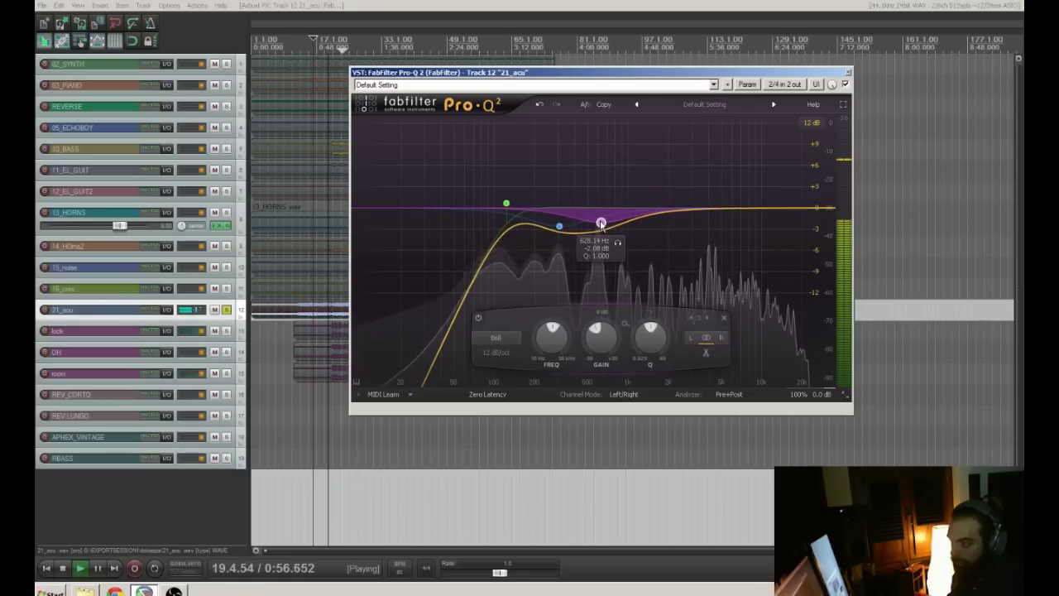
# - Shape 21_acu with bell cuts near 950 Hz and 7 kHz, and bell boosts near 1.9 kHz and 23 kHz
pyautogui.doubleClick(647, 186)
pyautogui.moveTo(647, 186); pyautogui.dragTo(789, 182)
pyautogui.doubleClick(773, 196)
pyautogui.click(588, 338)
pyautogui.click(596, 356)
pyautogui.scroll(10, 790, 177)
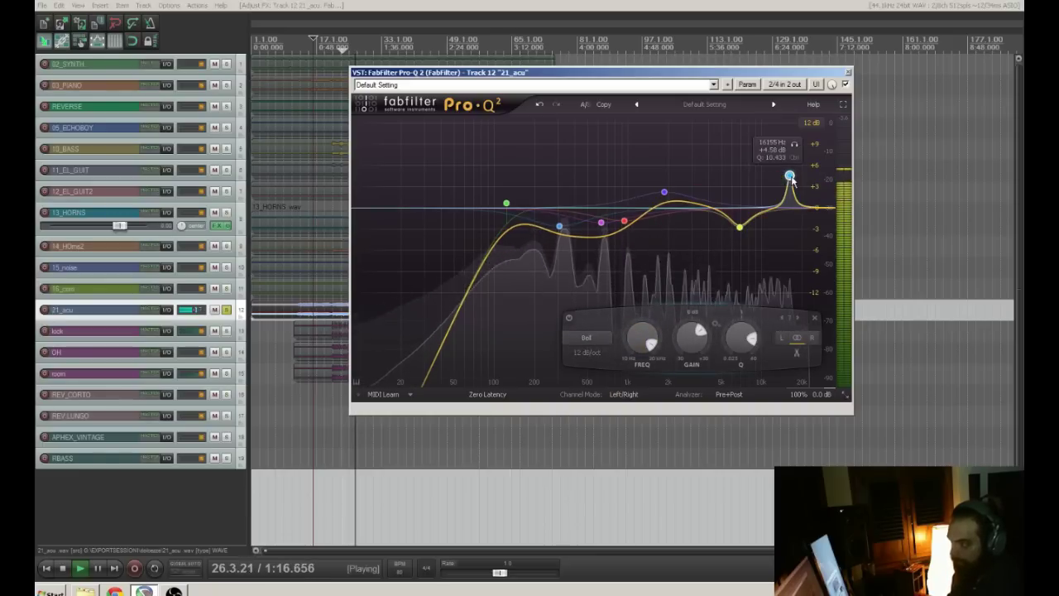
pyautogui.scroll(-10, 791, 178)
pyautogui.moveTo(791, 179)
pyautogui.mouseDown()
pyautogui.moveTo(810, 183)
pyautogui.moveTo(809, 209)
pyautogui.moveTo(811, 185)
pyautogui.mouseUp()
# - Compare 21_acu with its equalizer bypassed and active, then close the equalizer and clear the track's solo
pyautogui.click(845, 85)
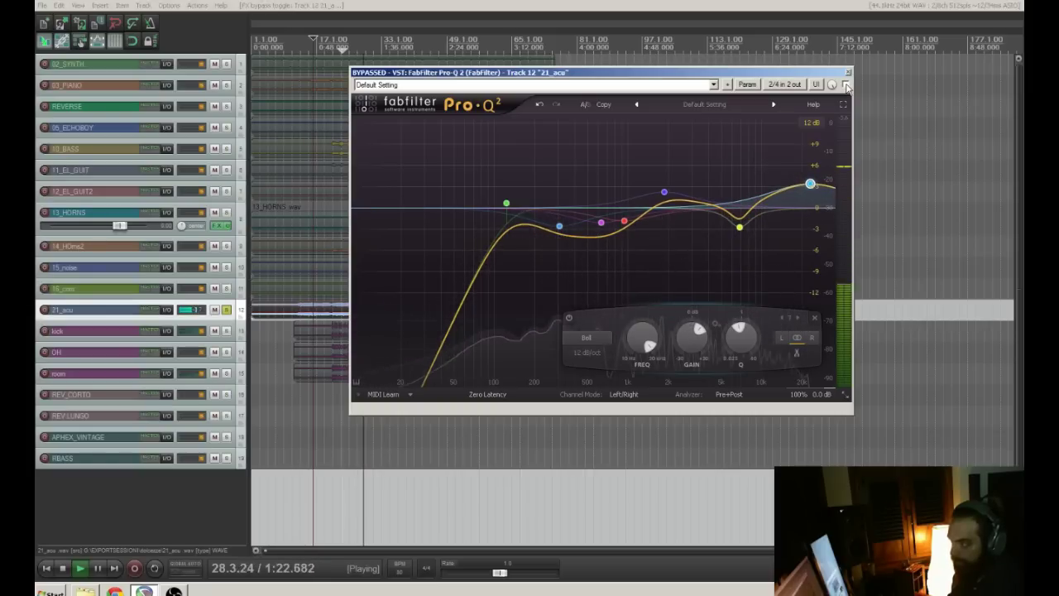
pyautogui.click(845, 85)
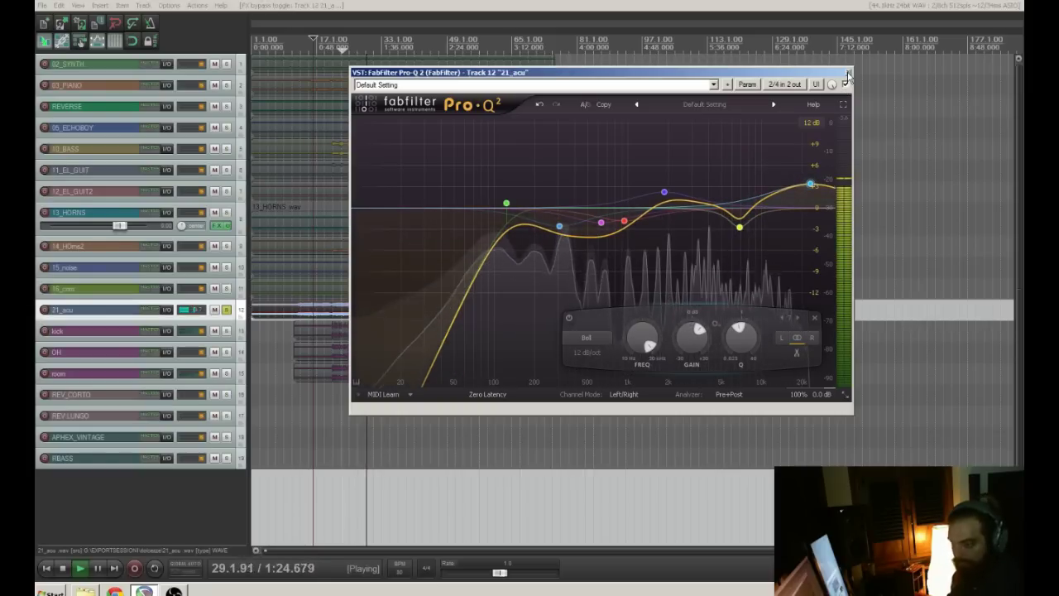
pyautogui.click(847, 72)
pyautogui.click(226, 311)
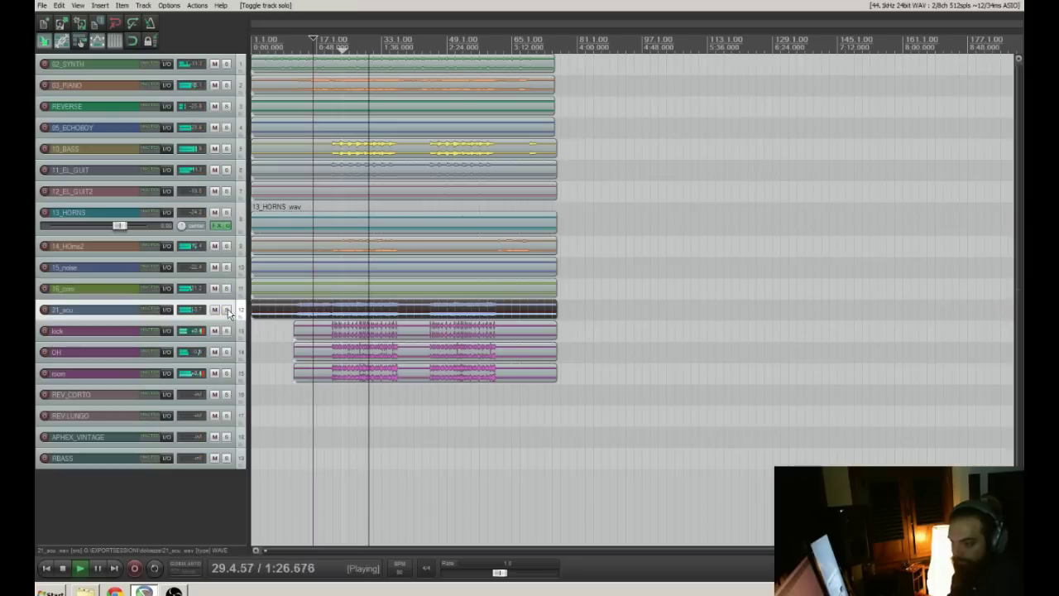
# - Stop playback and lower the faders of tracks 1 to 15 together in the mixer by about 8.7 dB
pyautogui.press('space')
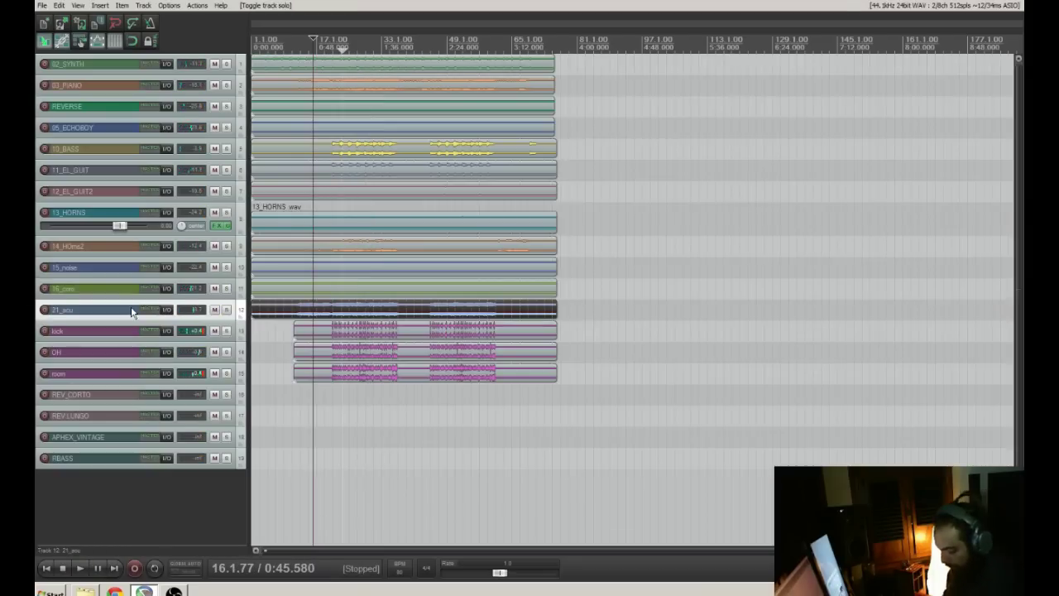
pyautogui.hotkey('ctrl', 'm')
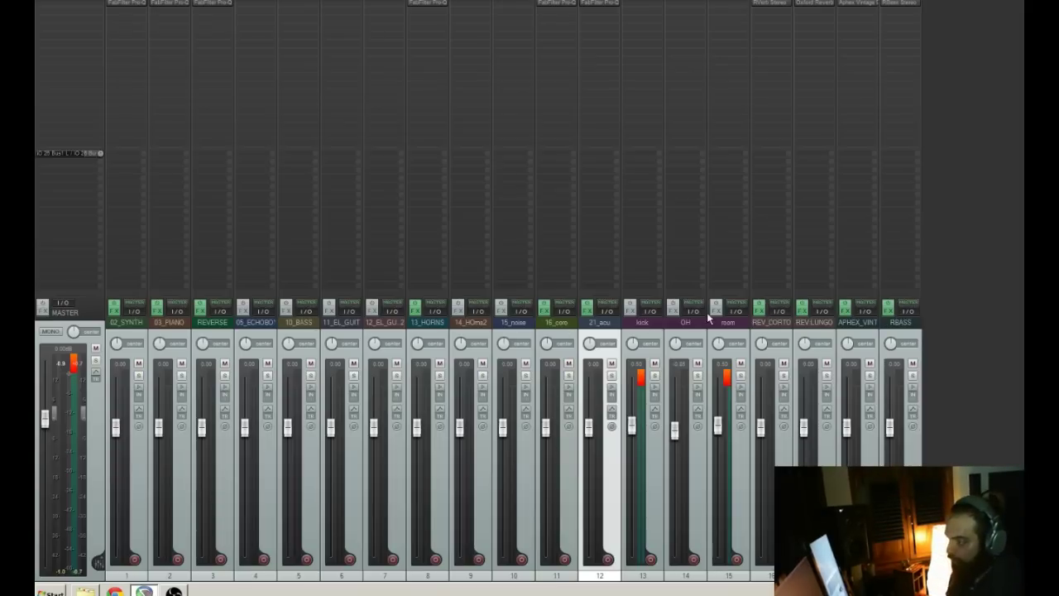
pyautogui.click(742, 328)
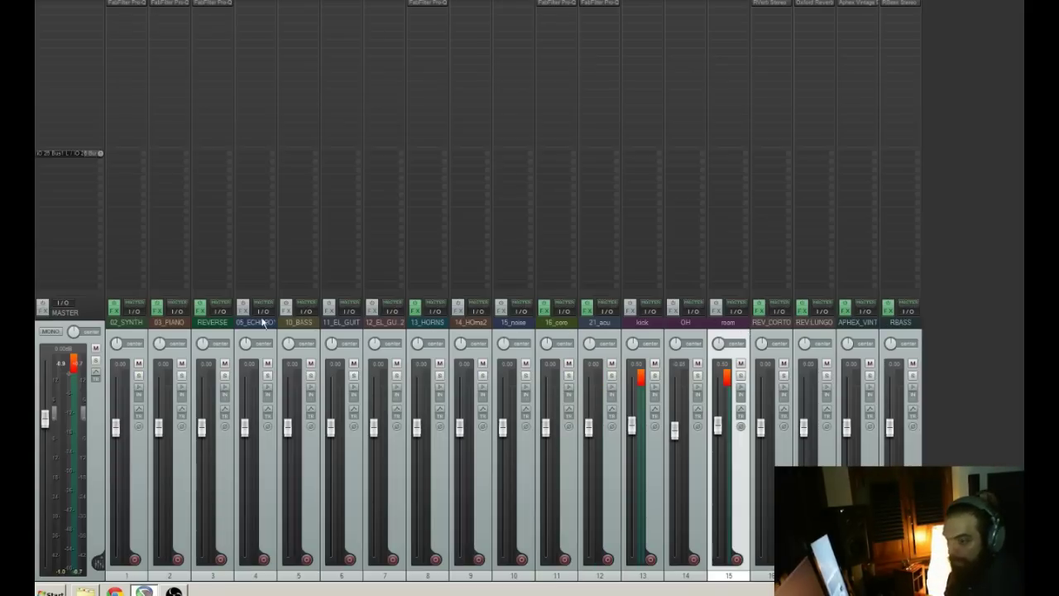
pyautogui.keyDown('shift'); pyautogui.click(126, 329); pyautogui.keyUp('shift')
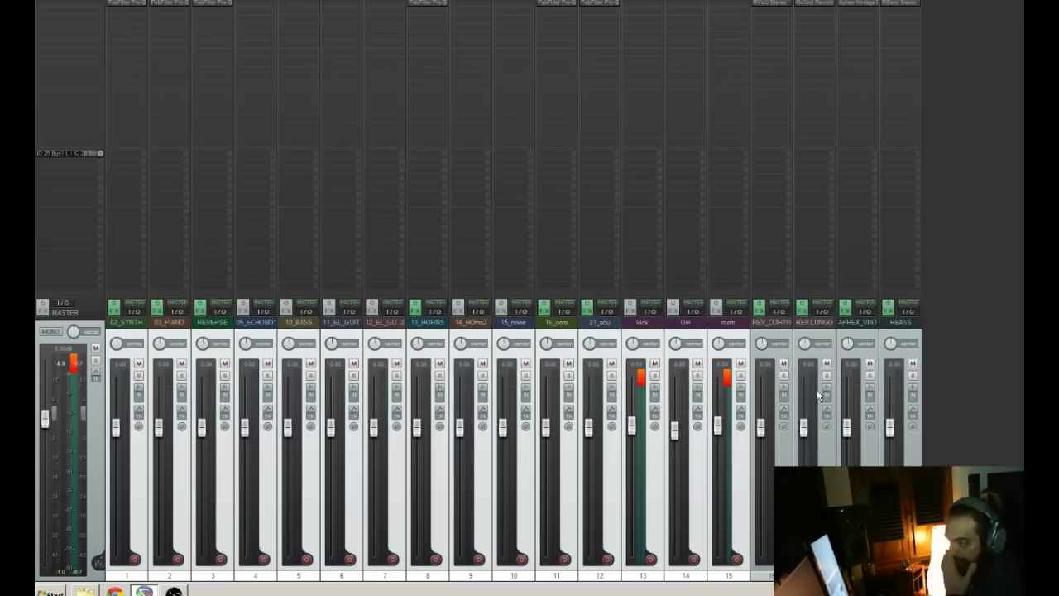
pyautogui.moveTo(718, 426); pyautogui.dragTo(717, 462)
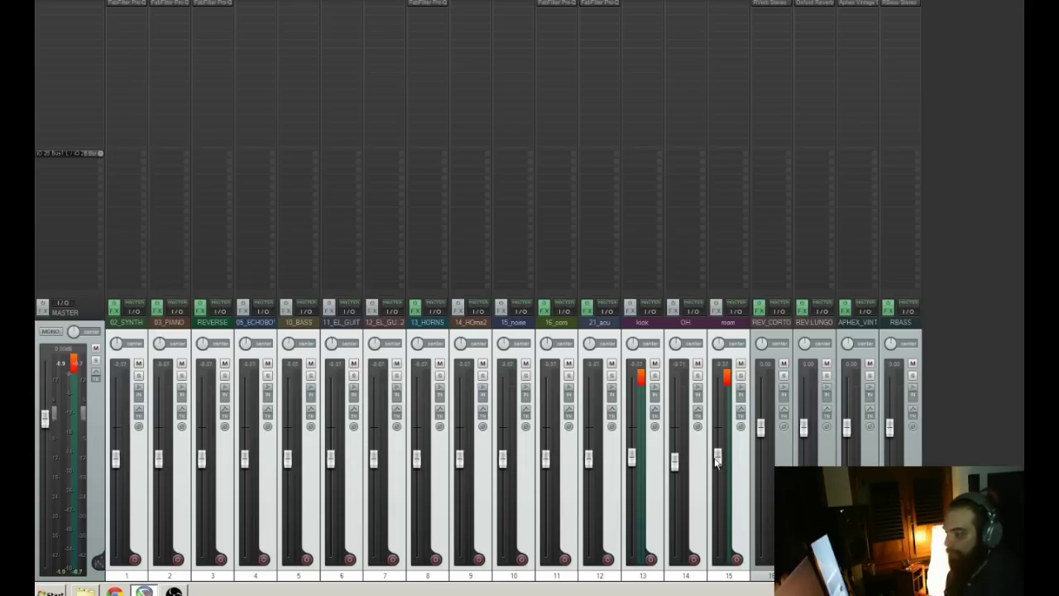
# - Play the mix, reset the master peak indicator, and select only 21_acu, raising its fader to about -8.2 dB
pyautogui.press('space')
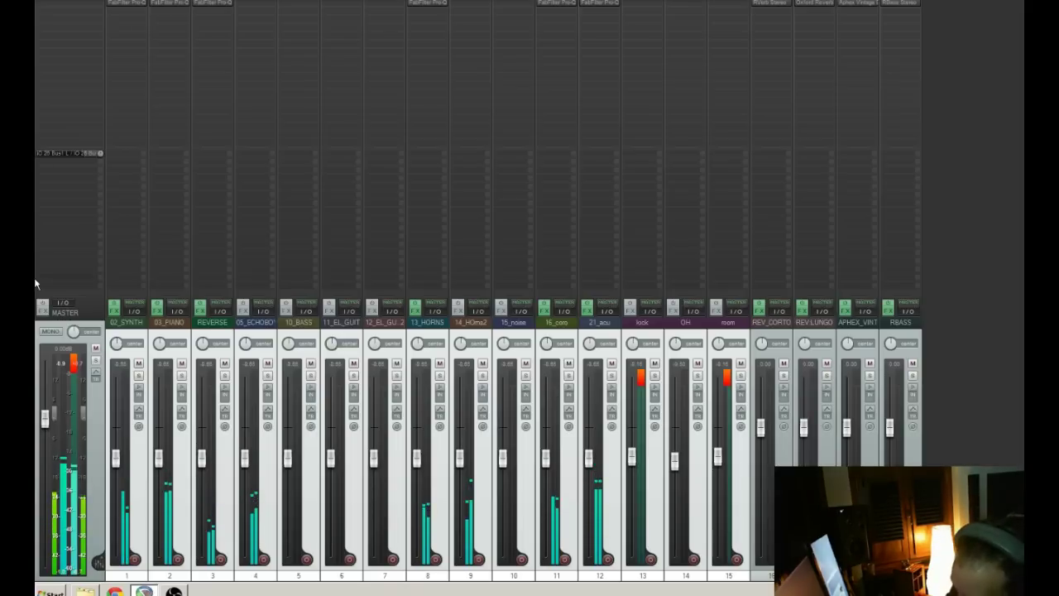
pyautogui.click(74, 368)
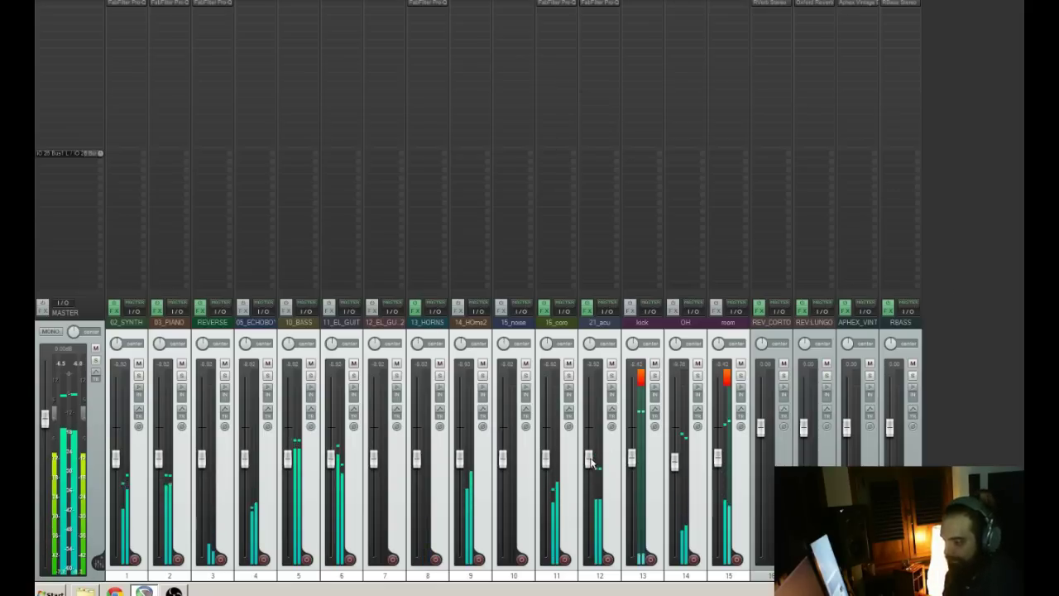
pyautogui.click(601, 326)
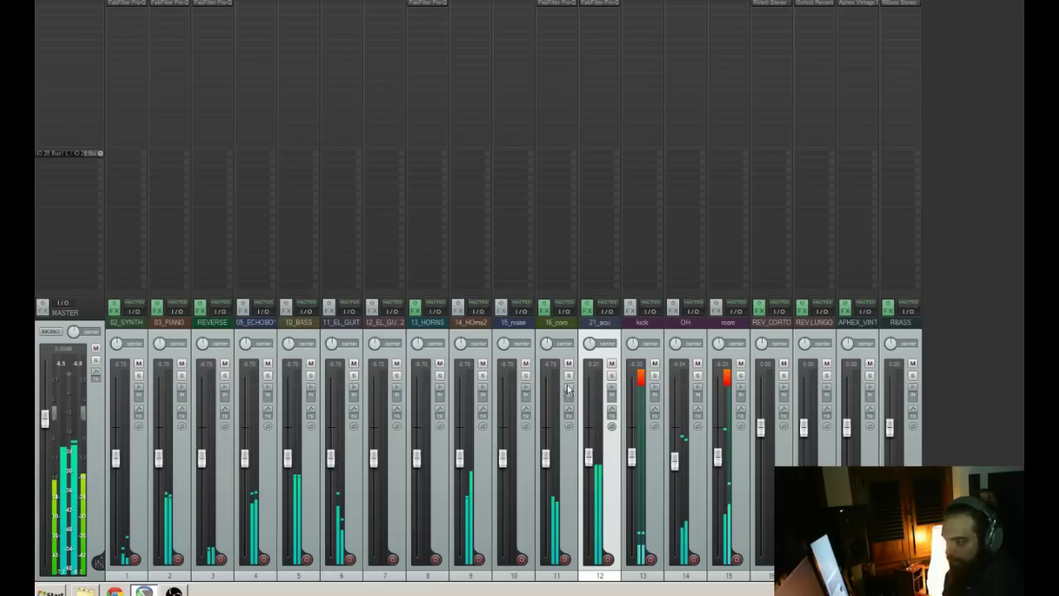
# - Check the second horns track (14) in solo and add FabFilter Pro-Q 2 to it
pyautogui.click(483, 376)
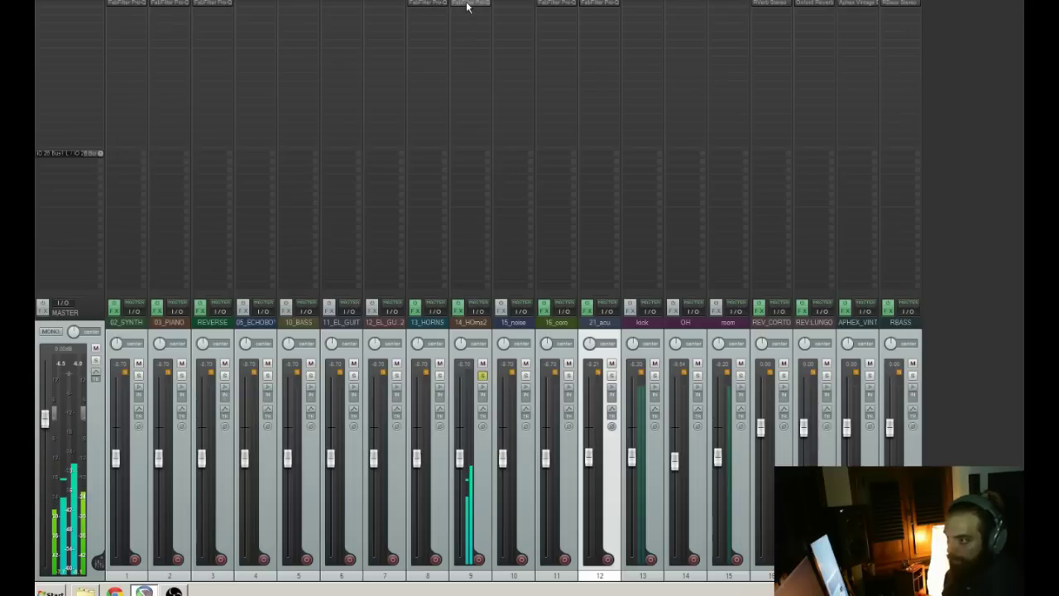
pyautogui.click(483, 376)
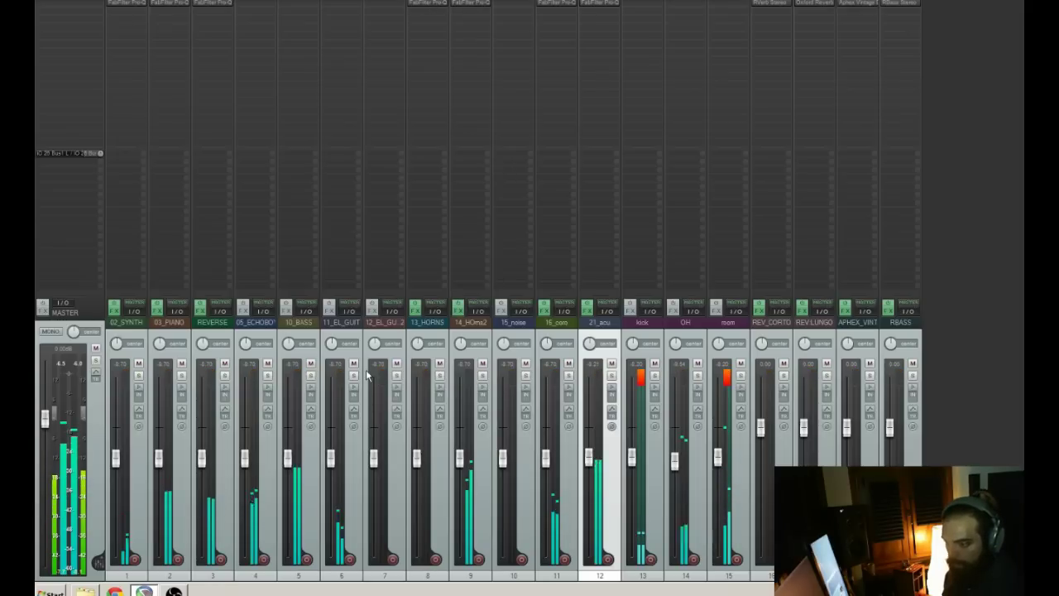
# - Raise 11_EL_GUIT to about -7.9 dB, and insert FabFilter Pro-Q 2 on it with the track soloed
pyautogui.click(354, 377)
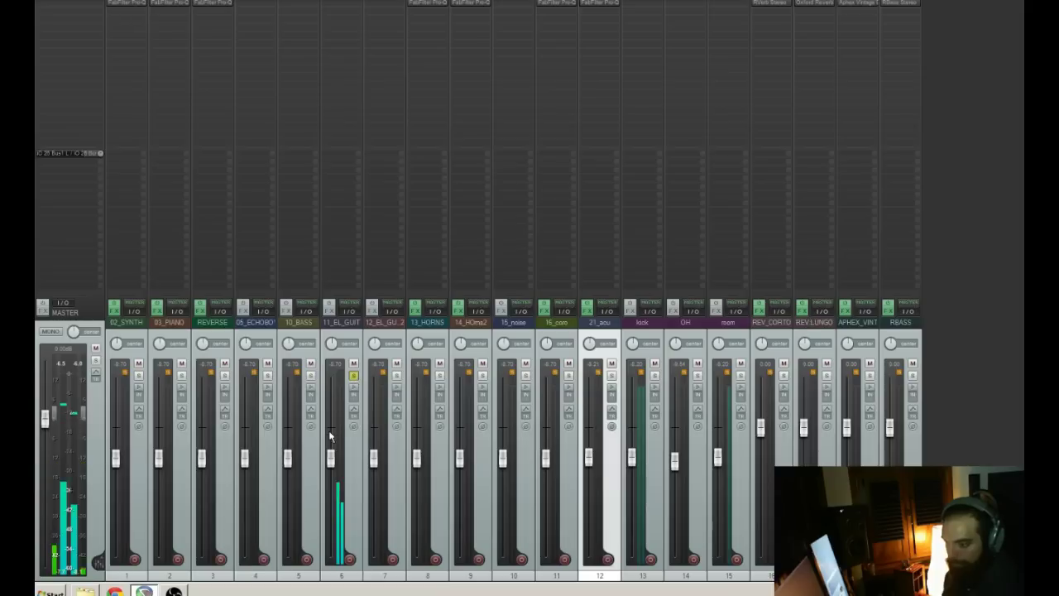
pyautogui.click(354, 377)
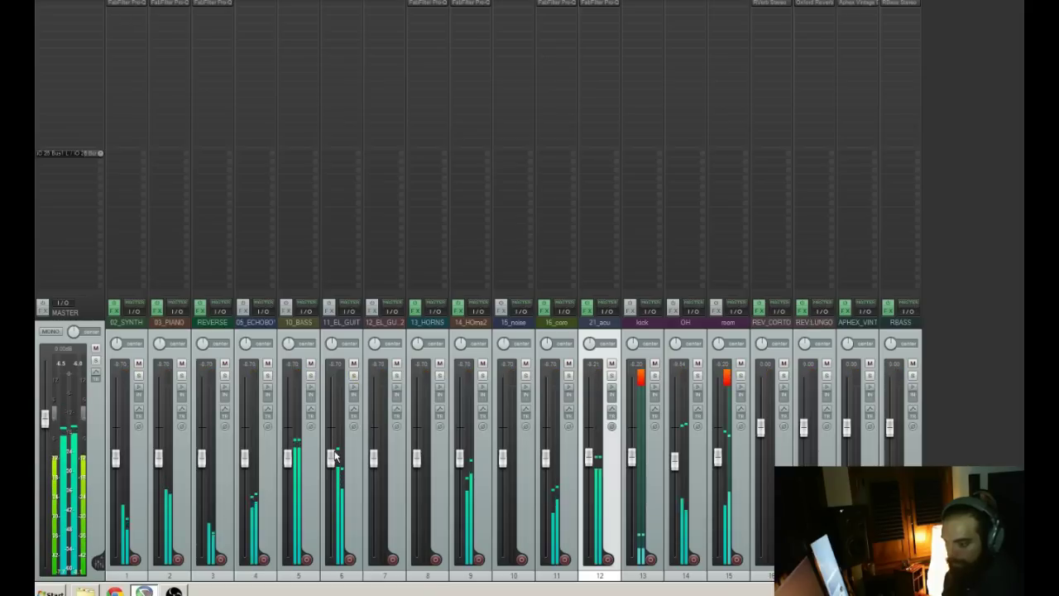
pyautogui.click(354, 378)
pyautogui.doubleClick(346, 8)
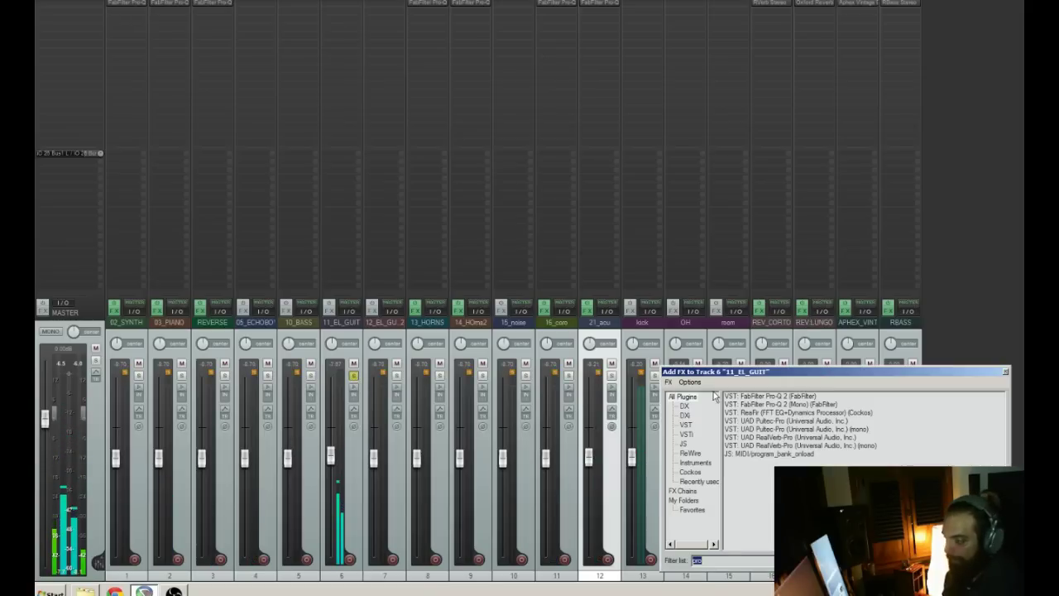
pyautogui.doubleClick(778, 397)
# - Add a low cut near 135 Hz to the 11_EL_GUIT equalizer
pyautogui.click(197, 168)
pyautogui.rightClick(197, 168)
pyautogui.moveTo(220, 185)
pyautogui.click(291, 204)
pyautogui.moveTo(197, 166)
pyautogui.mouseDown()
pyautogui.moveTo(228, 162)
pyautogui.moveTo(213, 158)
pyautogui.mouseUp()
# - Add bells cutting 11_EL_GUIT near 1.2 kHz, 2.7 kHz and 478 Hz and boosting near 185 Hz, and close the equalizer
pyautogui.click(378, 156)
pyautogui.moveTo(378, 157); pyautogui.dragTo(341, 205)
pyautogui.moveTo(432, 164); pyautogui.dragTo(388, 191)
pyautogui.moveTo(290, 164)
pyautogui.mouseDown()
pyautogui.moveTo(293, 130)
pyautogui.moveTo(243, 113)
pyautogui.moveTo(234, 143)
pyautogui.moveTo(281, 156)
pyautogui.moveTo(290, 129)
pyautogui.moveTo(287, 180)
pyautogui.mouseUp()
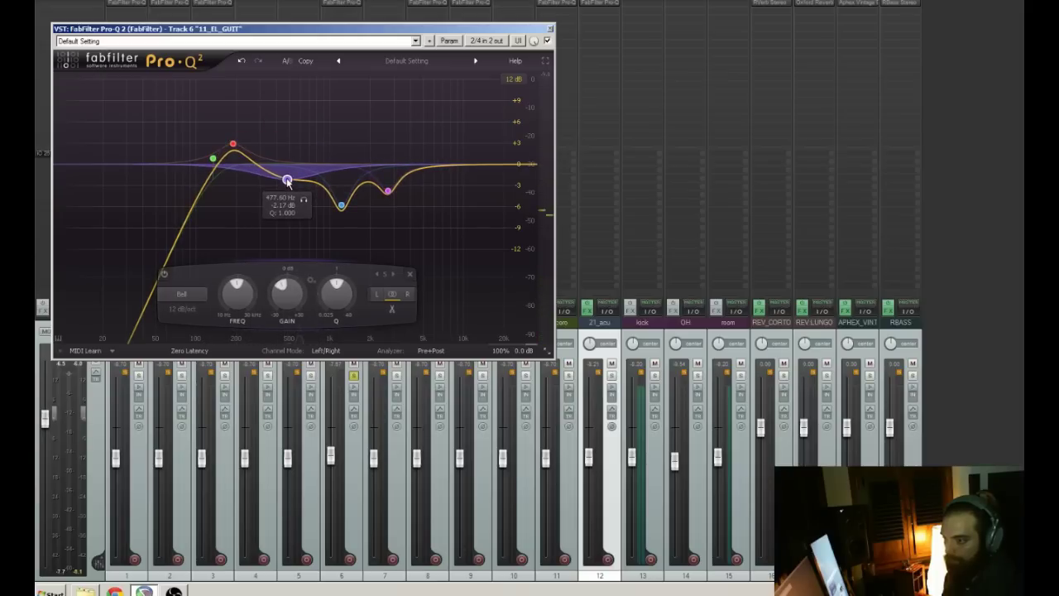
pyautogui.click(551, 29)
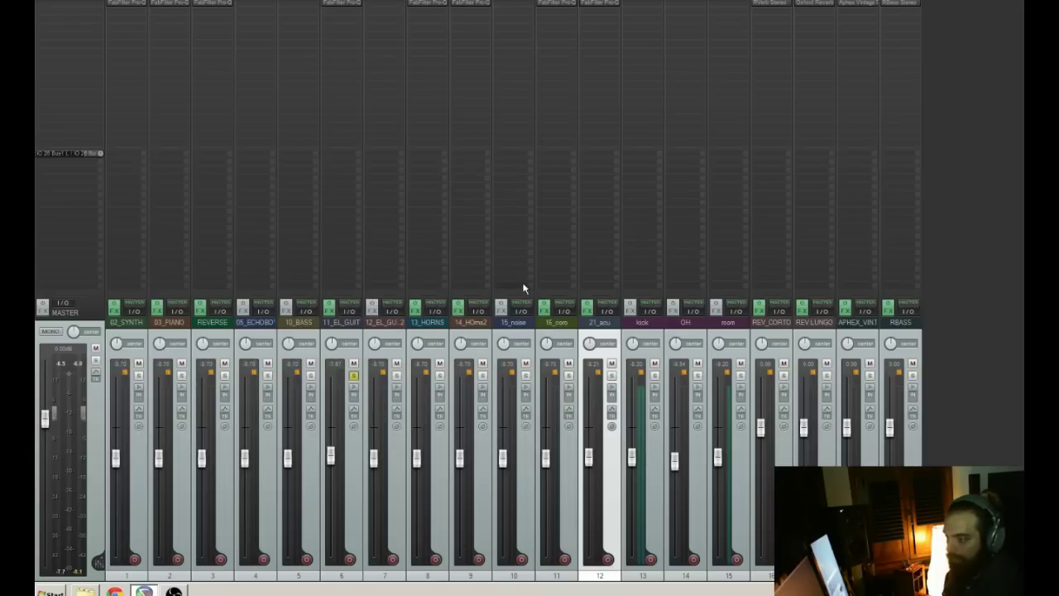
# - Lower 21_acu to about -9 dB during playback, and insert FabFilter Pro-Q 2 on the kick track with it soloed
pyautogui.press('space')
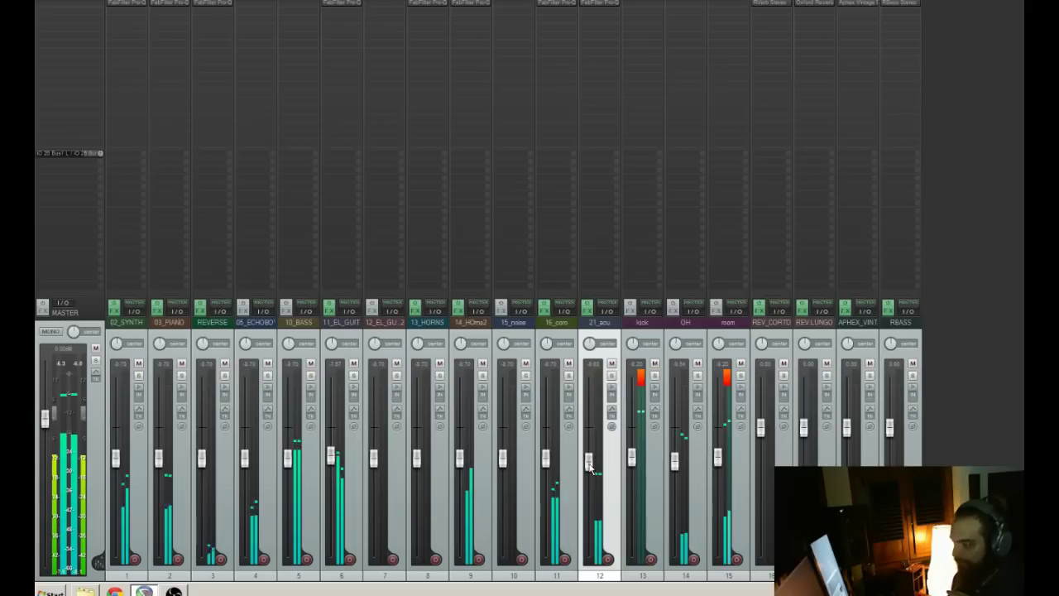
pyautogui.click(741, 376)
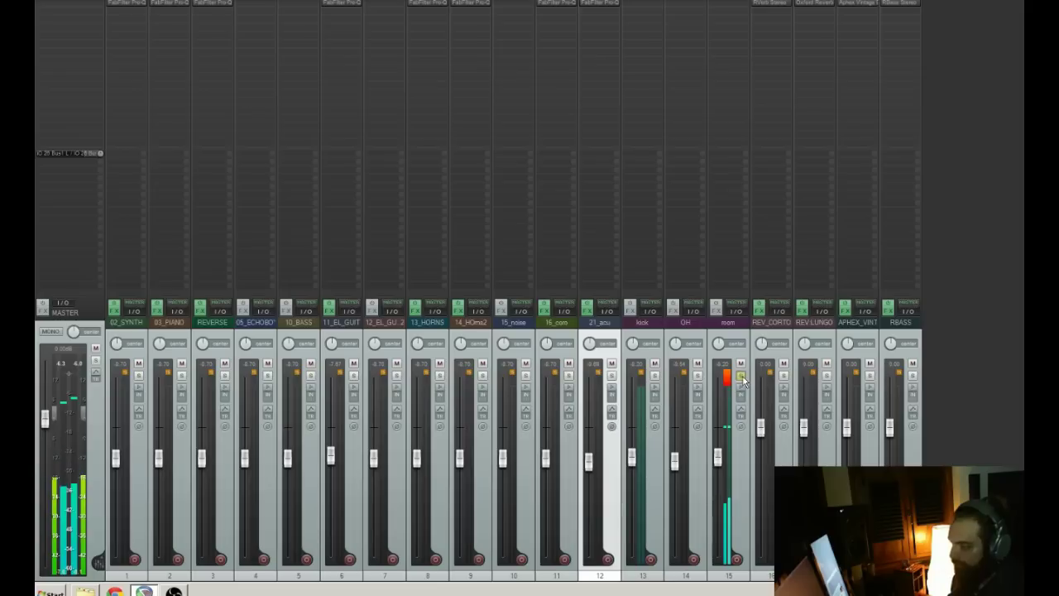
pyautogui.click(662, 386)
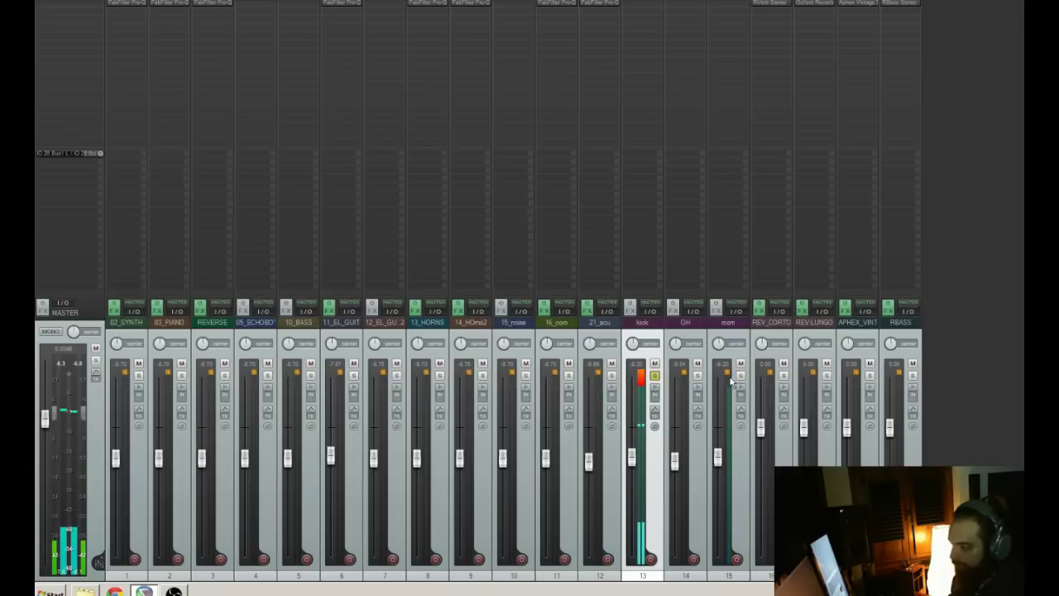
pyautogui.click(638, 4)
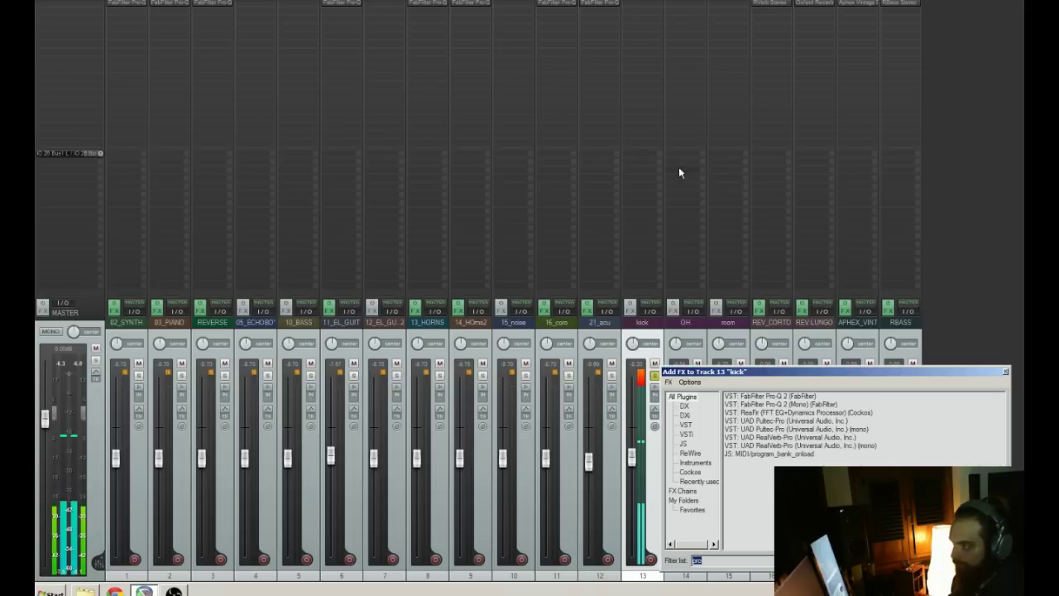
pyautogui.doubleClick(777, 397)
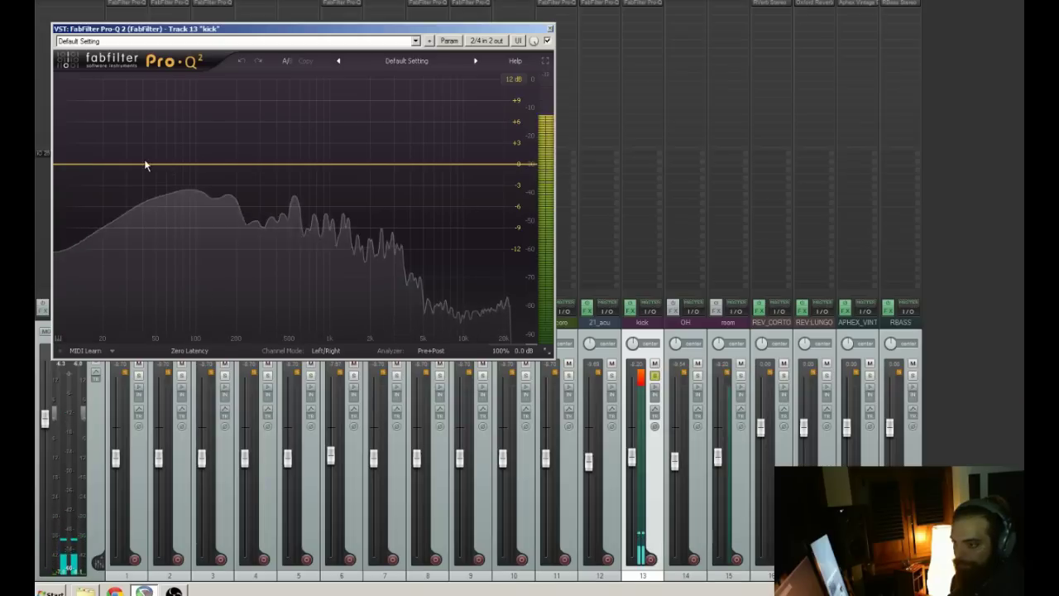
# - Shape the kick's low end with a 4 dB bell cut near 168 Hz, a bell boost near 55 Hz and a low cut near 30 Hz
pyautogui.click(166, 164)
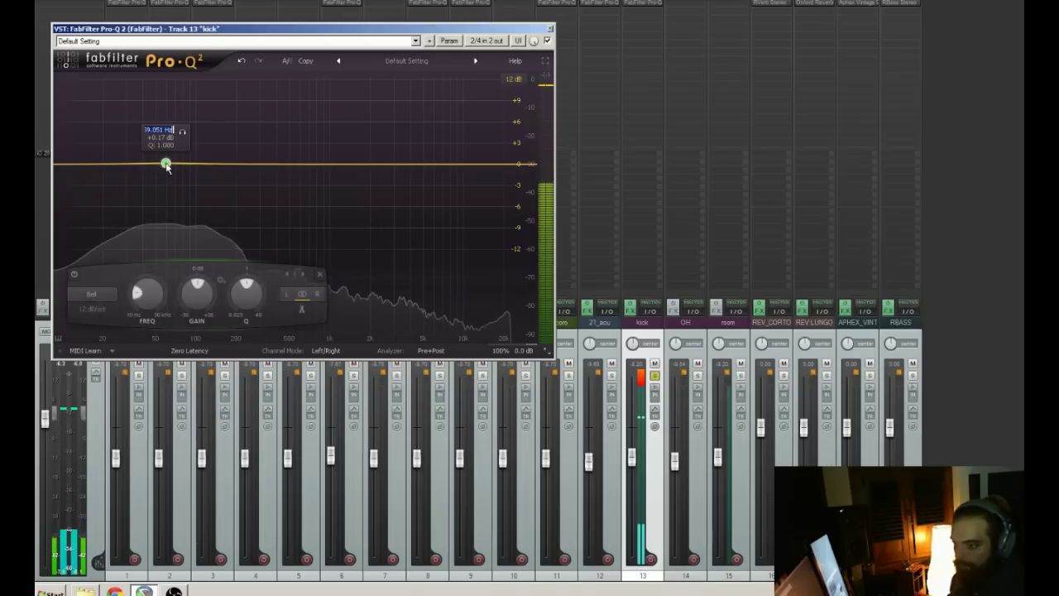
pyautogui.moveTo(167, 164); pyautogui.dragTo(227, 192)
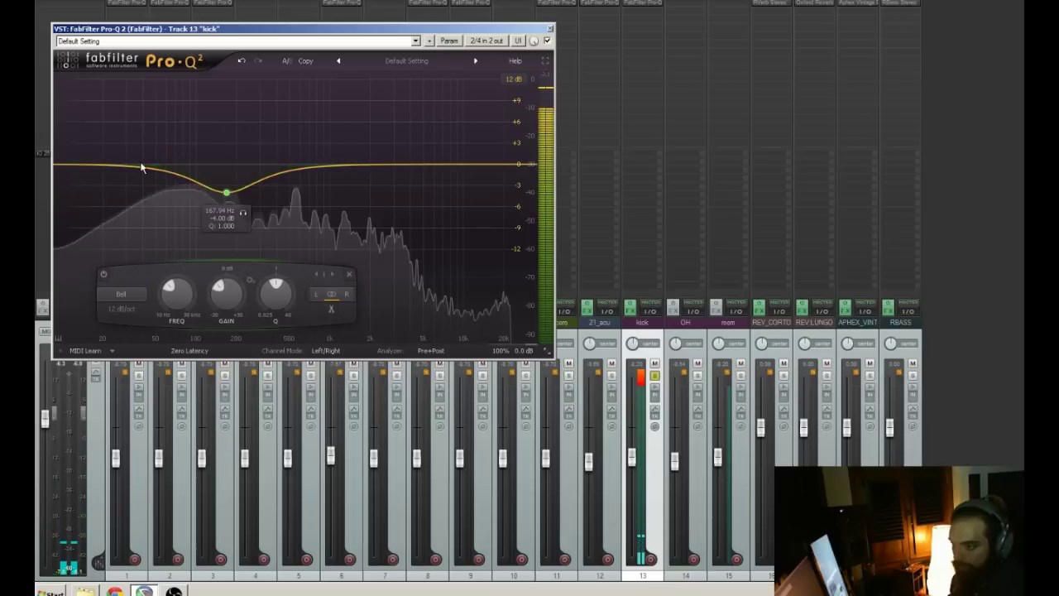
pyautogui.moveTo(157, 165); pyautogui.dragTo(111, 160)
pyautogui.rightClick(111, 160)
pyautogui.moveTo(149, 177)
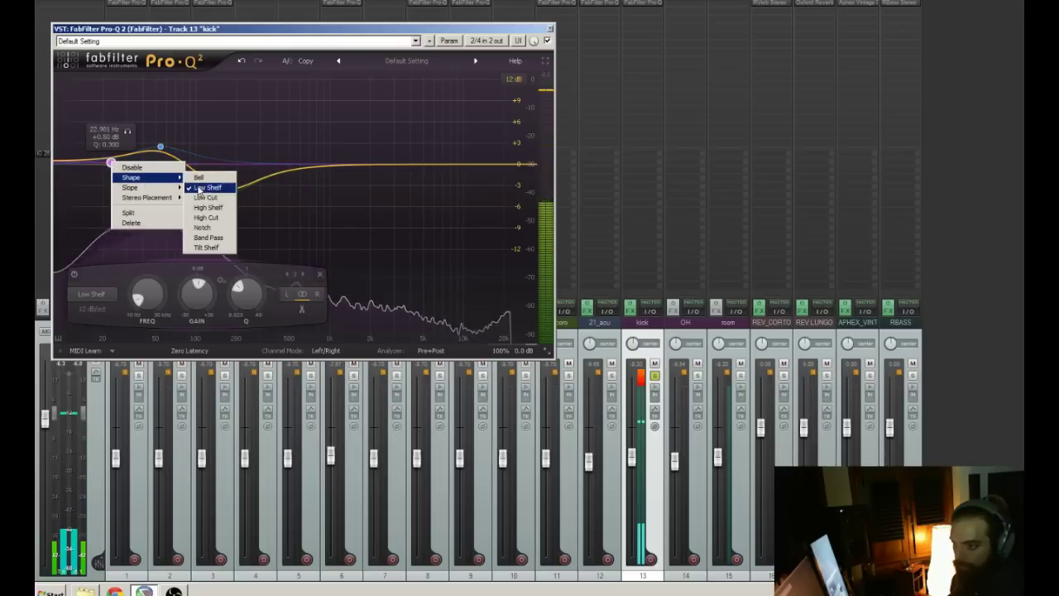
pyautogui.click(205, 198)
pyautogui.moveTo(114, 235); pyautogui.dragTo(129, 163)
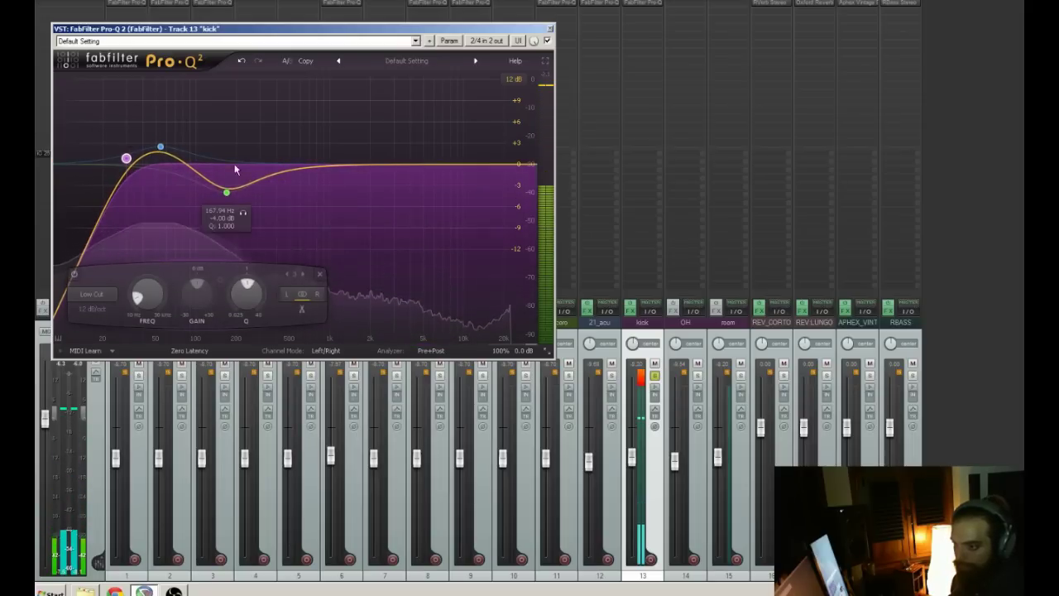
# - Cut the kick 6 dB near 870 Hz, boost about 3.2 dB near 3.5 kHz, compare against bypass, and close the equalizer and unsolo the track
pyautogui.moveTo(330, 147); pyautogui.dragTo(323, 209)
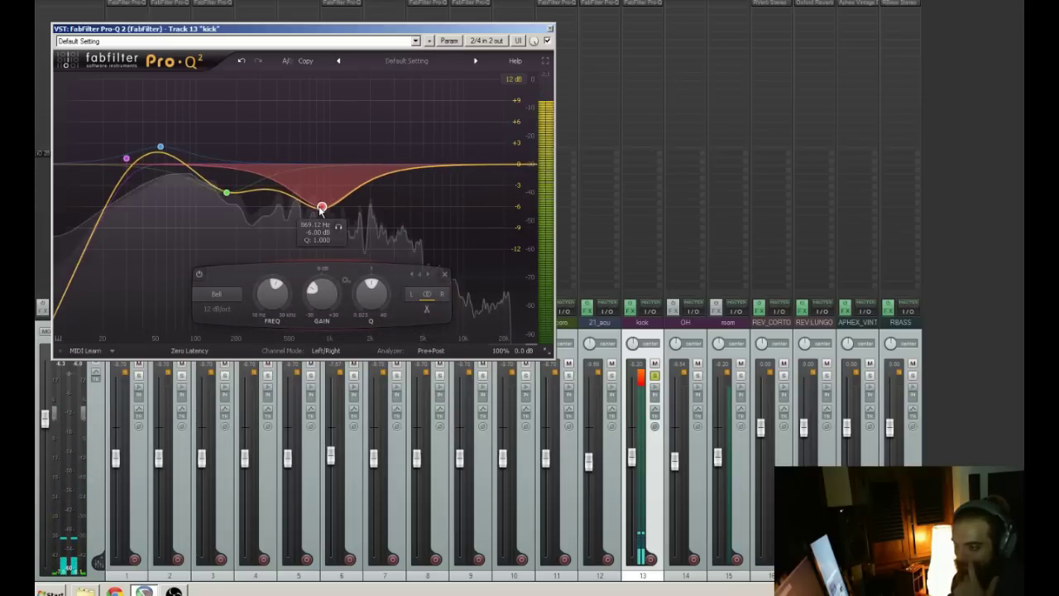
pyautogui.moveTo(379, 163); pyautogui.dragTo(403, 142)
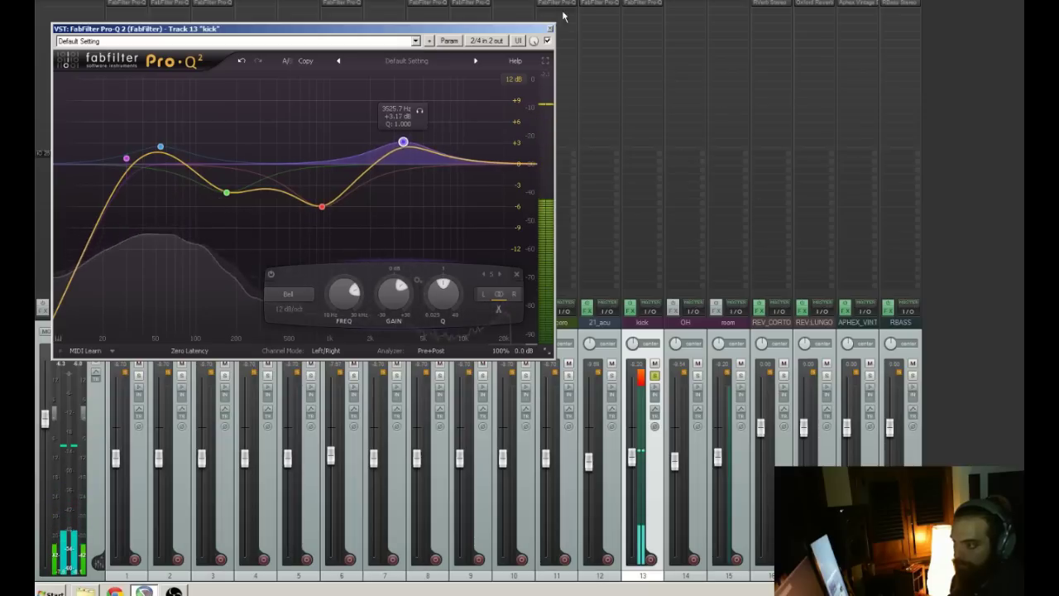
pyautogui.click(547, 41)
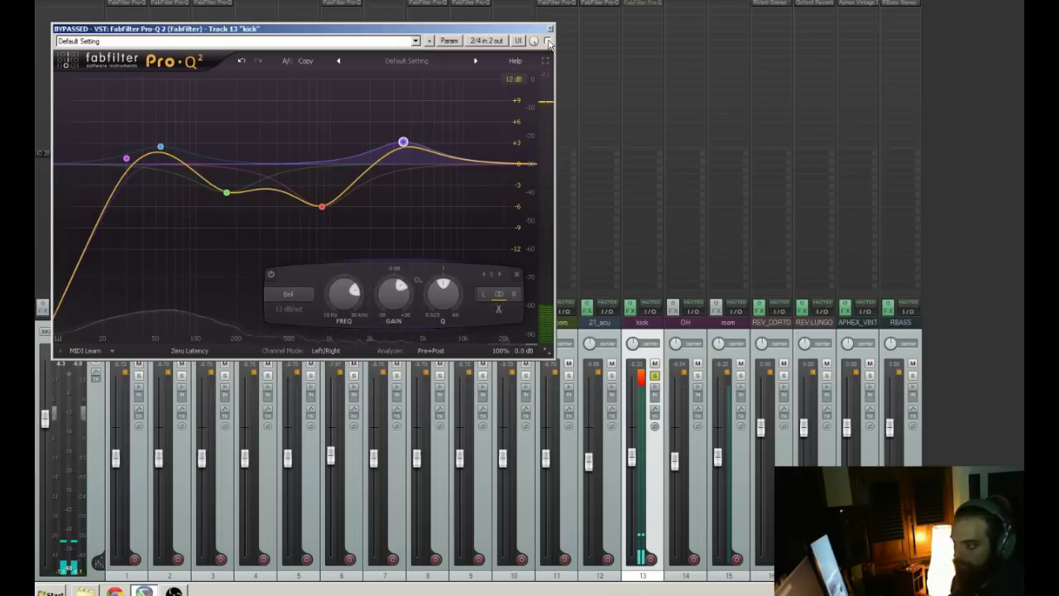
pyautogui.click(547, 41)
pyautogui.click(551, 30)
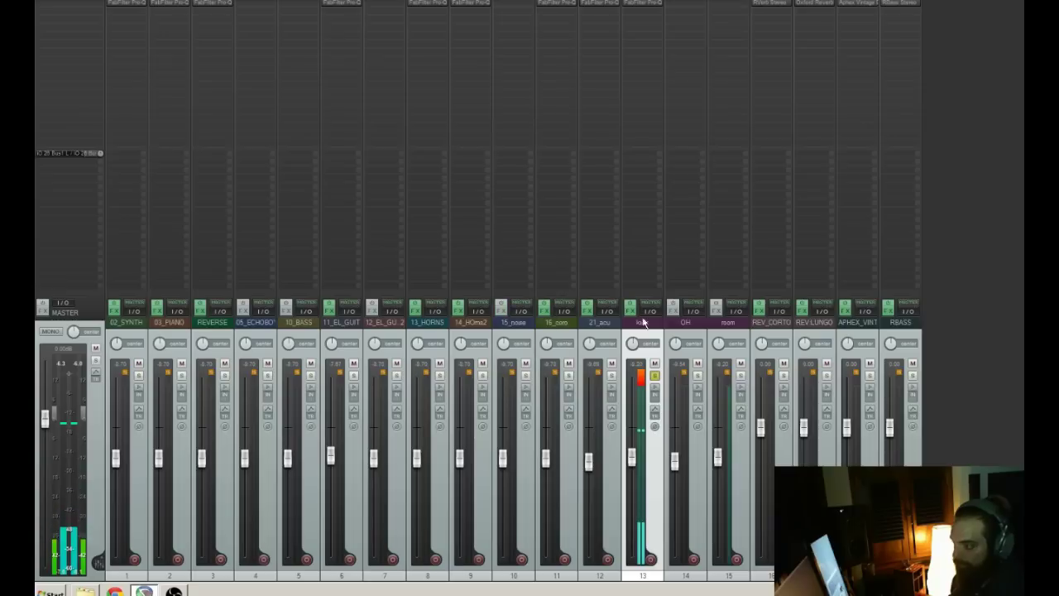
pyautogui.click(654, 375)
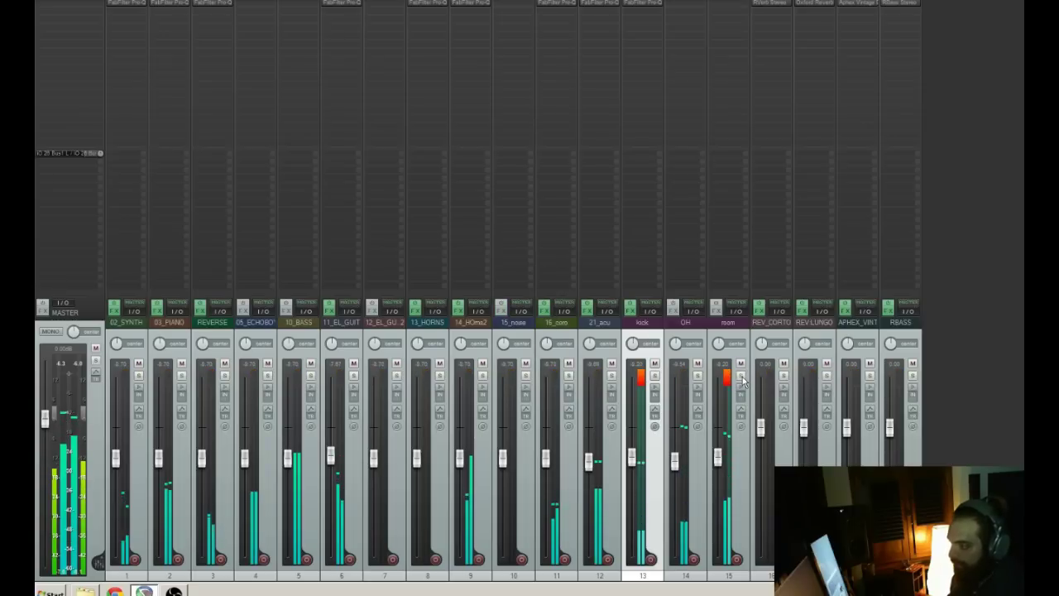
# - Insert FabFilter Pro-Q 2 on the soloed room track and add a bell cutting about 3.2 dB near 169 Hz
pyautogui.doubleClick(725, 8)
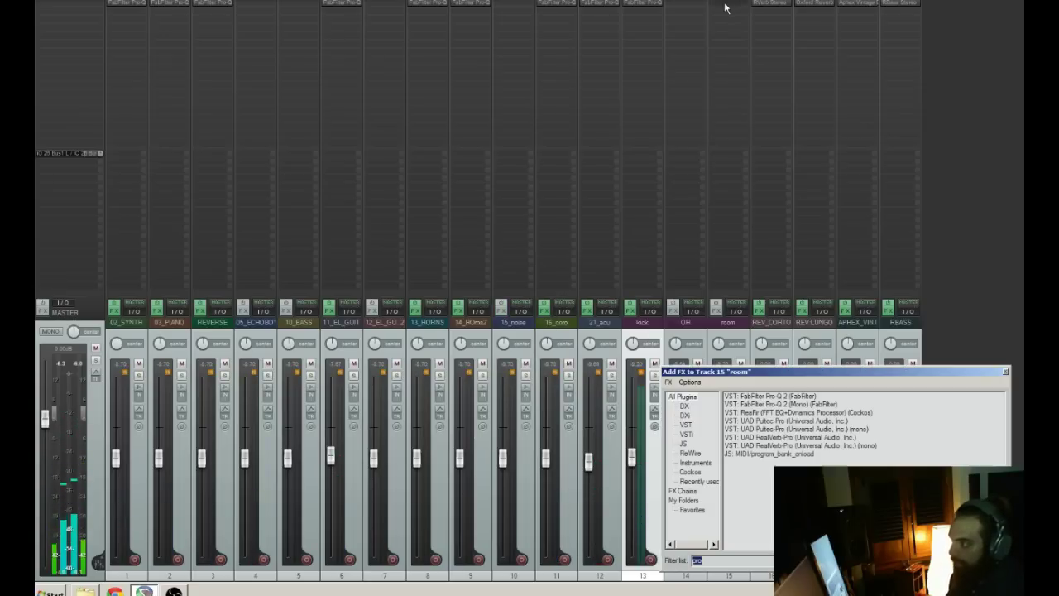
pyautogui.doubleClick(776, 397)
pyautogui.moveTo(174, 165); pyautogui.dragTo(226, 186)
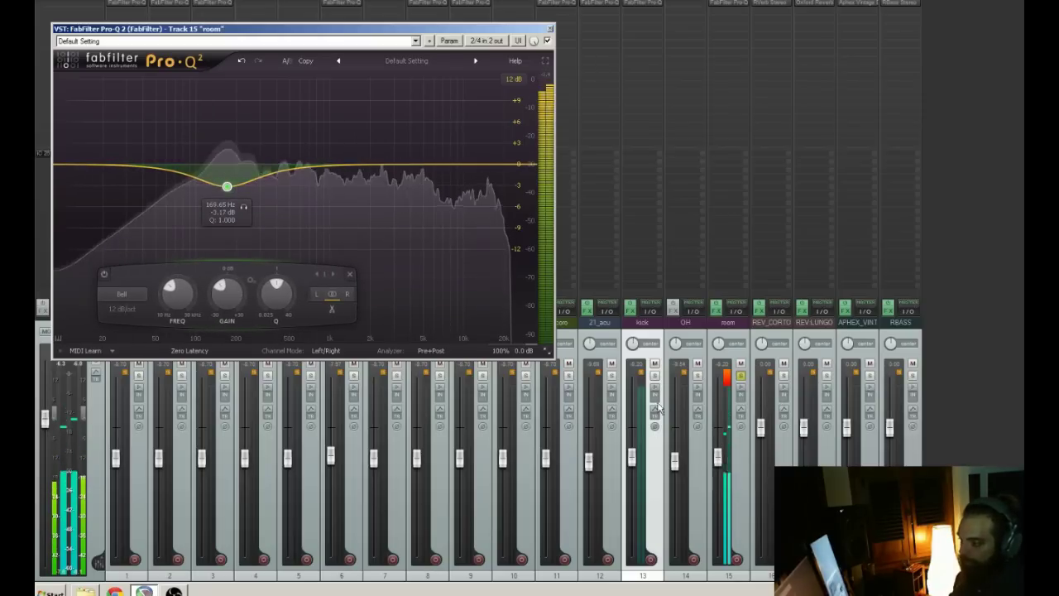
# - Solo the kick together with the room, and restart playback where the room waveform begins in the arrangement
pyautogui.click(655, 378)
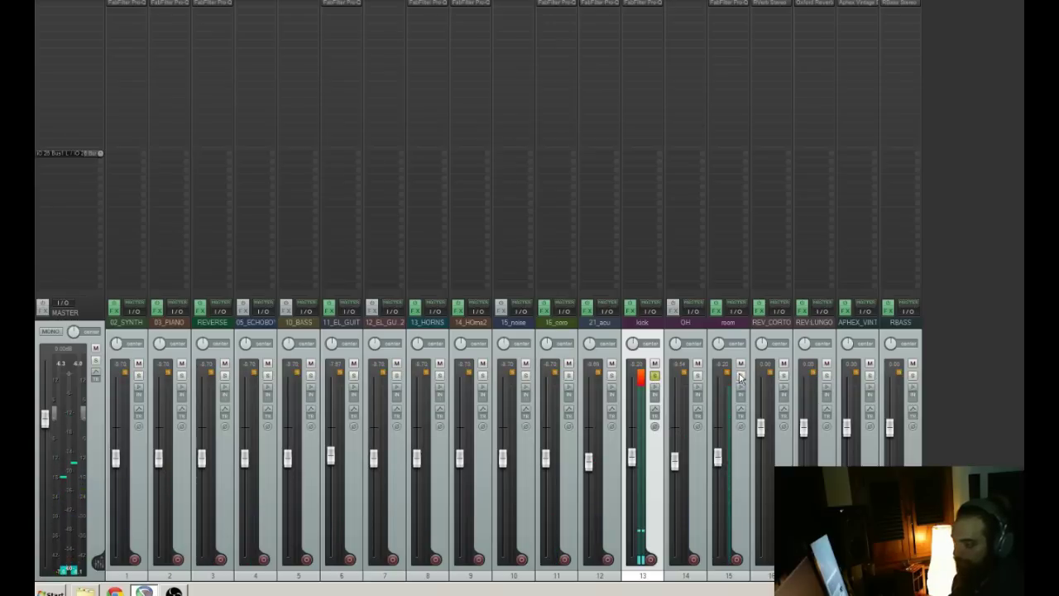
pyautogui.click(726, 4)
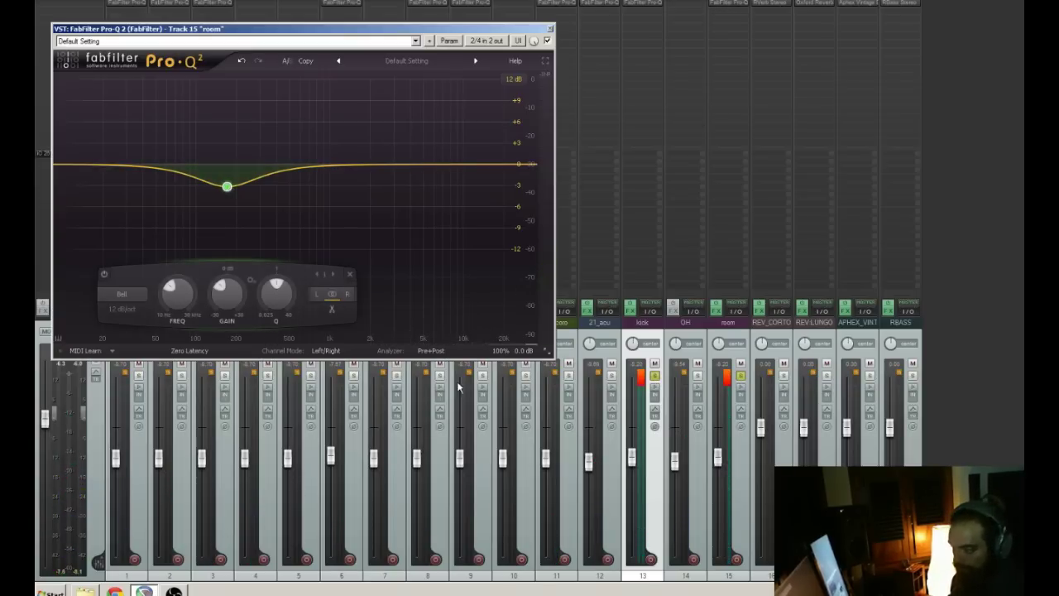
pyautogui.click(978, 324)
pyautogui.hotkey('ctrl', 'm')
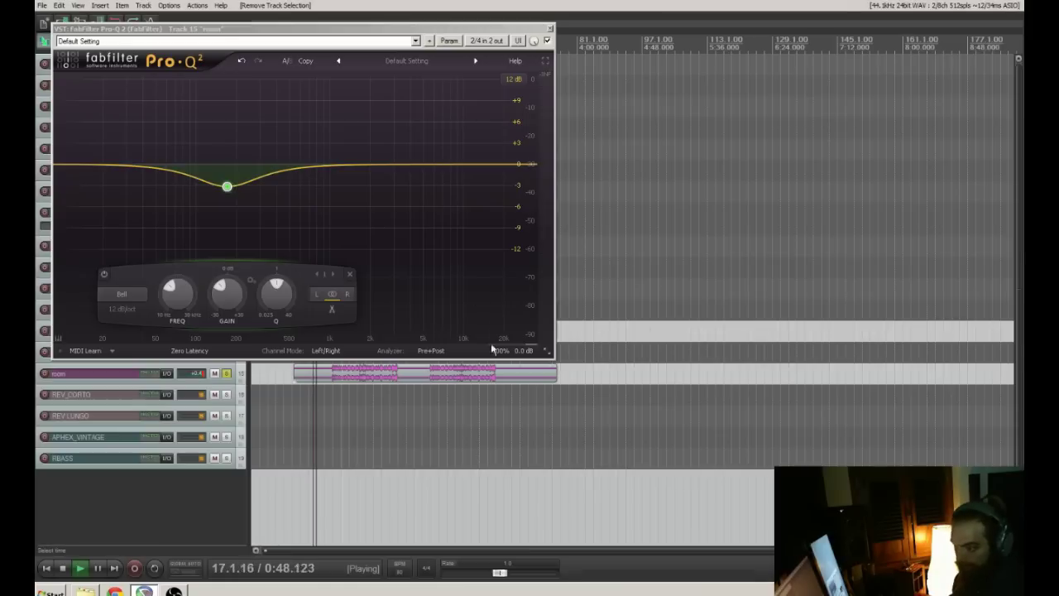
pyautogui.press('space')
pyautogui.click(333, 393)
pyautogui.press('space')
pyautogui.hotkey('ctrl', 'm')
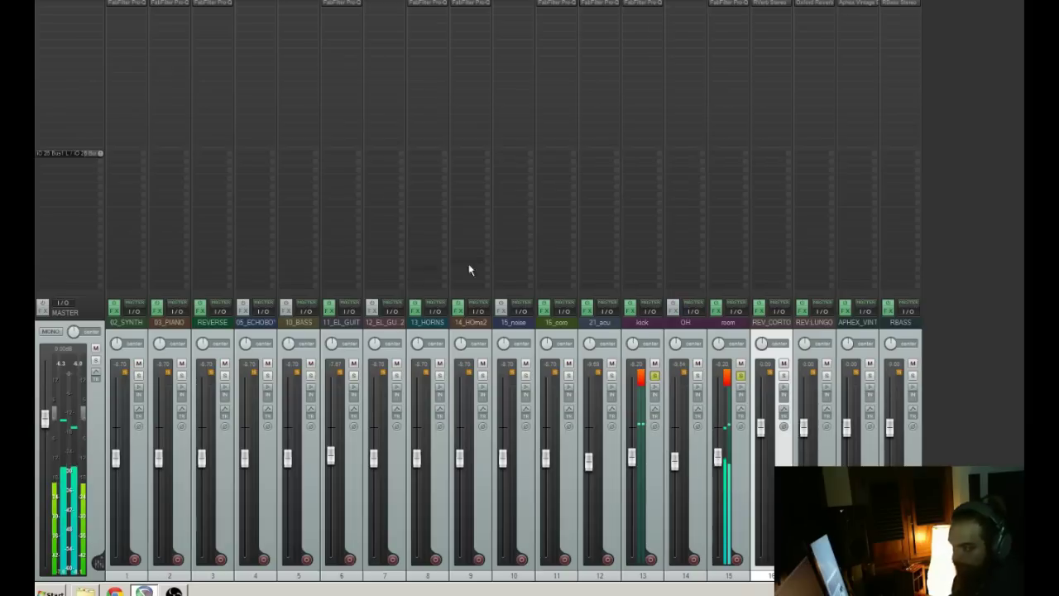
# - Check the kick equalizer, move the room's bell cut to -3 dB near 184 Hz, and add a low cut to the room near 70 Hz
pyautogui.click(646, 4)
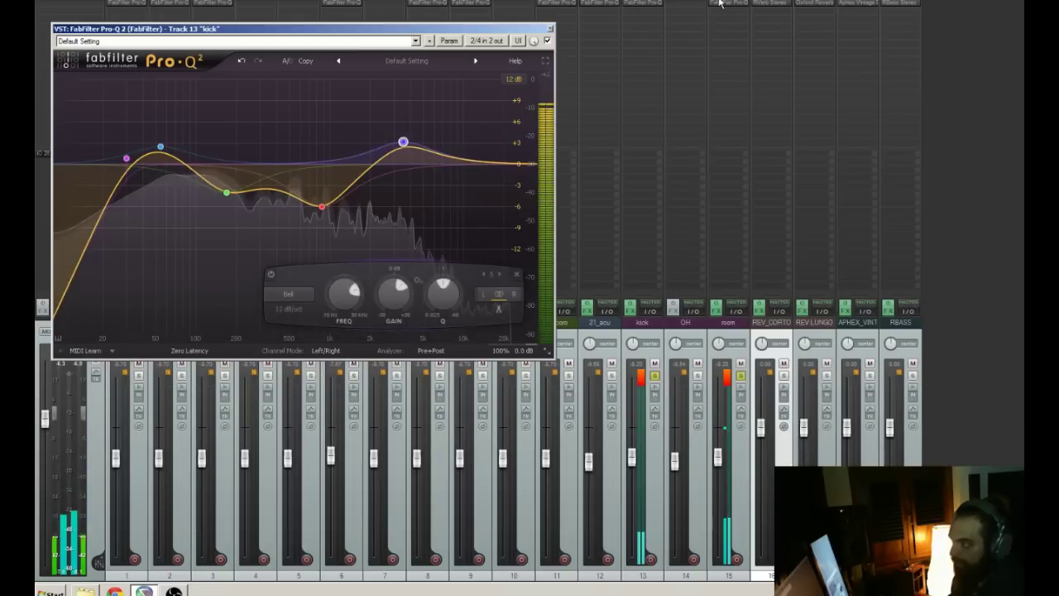
pyautogui.click(723, 3)
pyautogui.moveTo(226, 186)
pyautogui.mouseDown()
pyautogui.moveTo(232, 138)
pyautogui.moveTo(232, 185)
pyautogui.mouseUp()
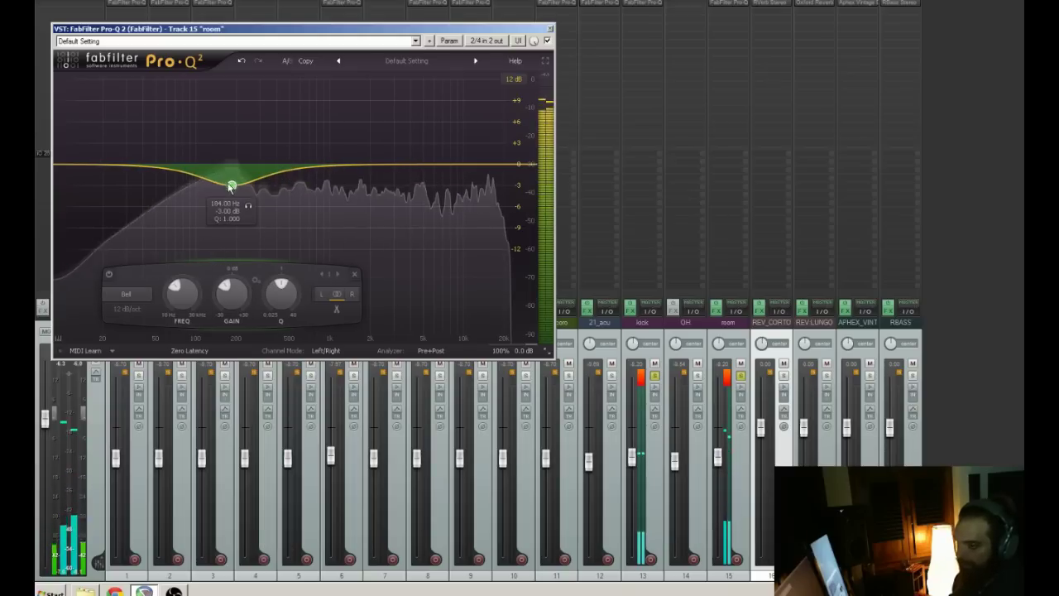
pyautogui.doubleClick(169, 165)
pyautogui.rightClick(170, 166)
pyautogui.moveTo(202, 182)
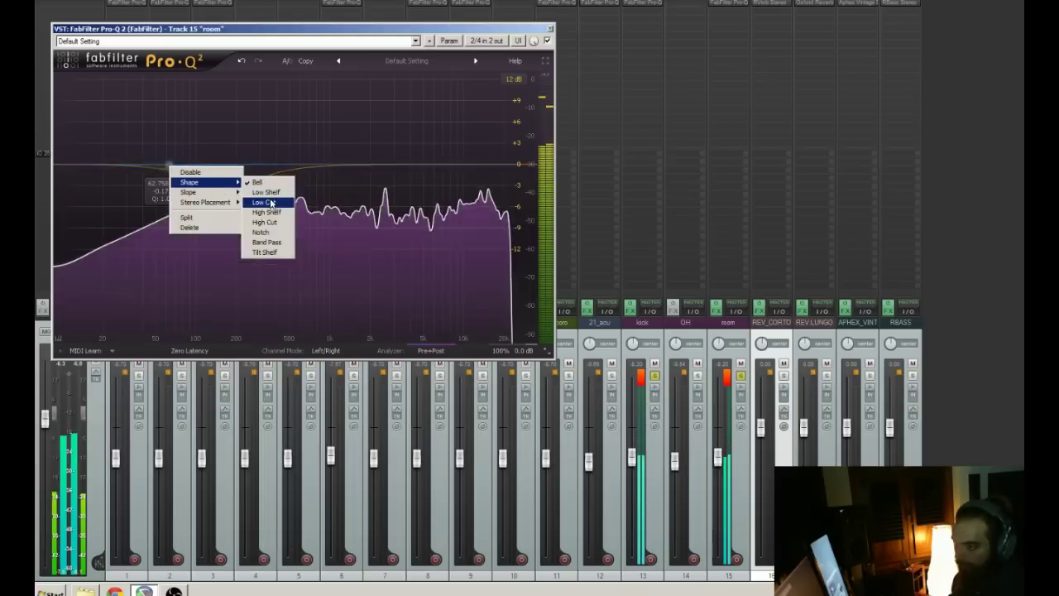
pyautogui.click(265, 204)
# - Cut the room about 1.25 dB near 1.7 kHz, boost about 1.7 dB near 4.9 kHz, and check the drums with OH and the full mix
pyautogui.moveTo(328, 166); pyautogui.dragTo(362, 171)
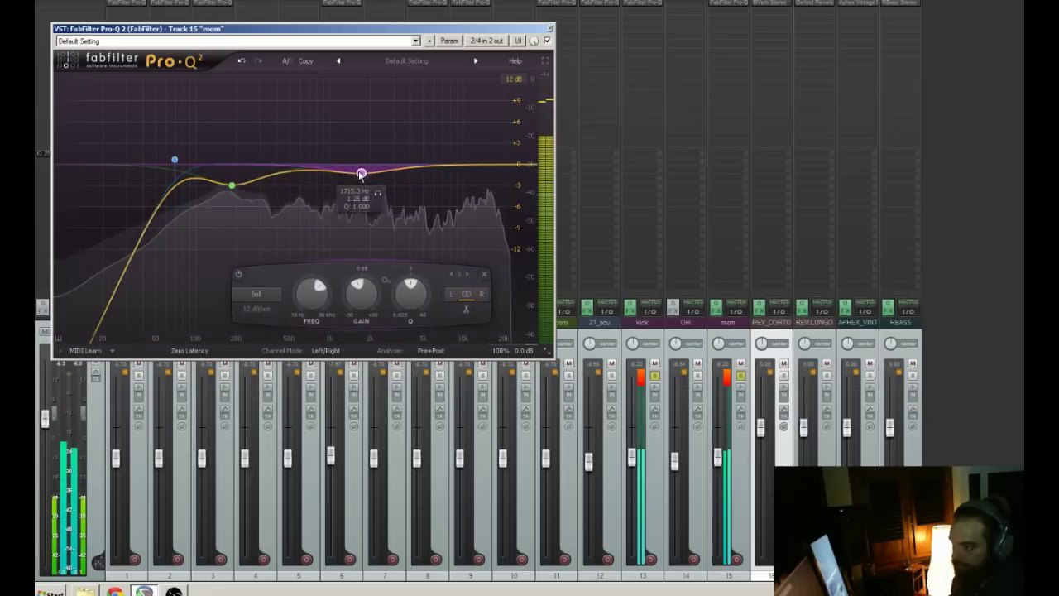
pyautogui.moveTo(430, 149); pyautogui.dragTo(422, 155)
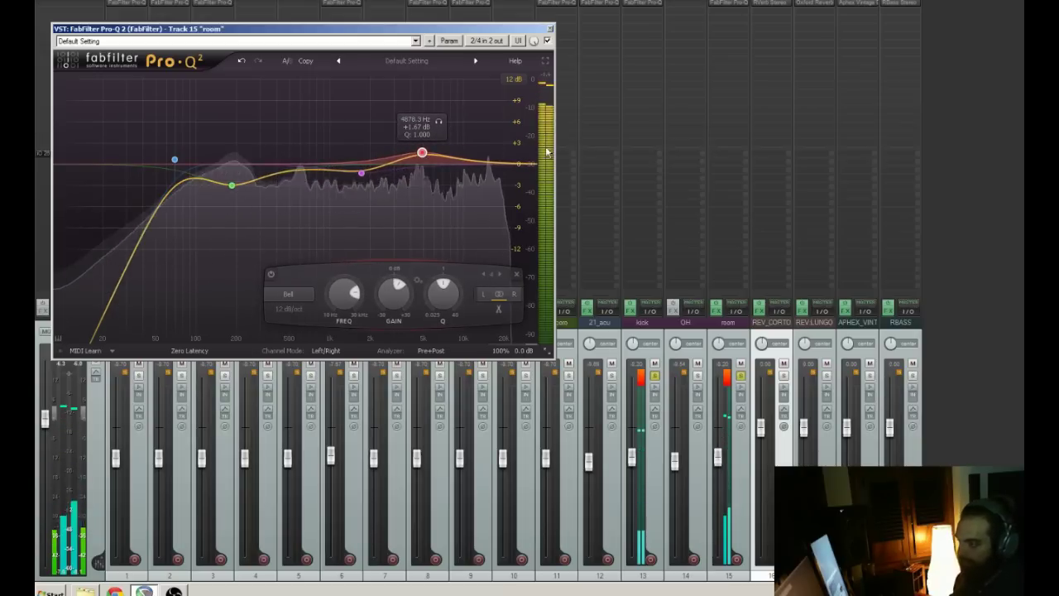
pyautogui.click(698, 377)
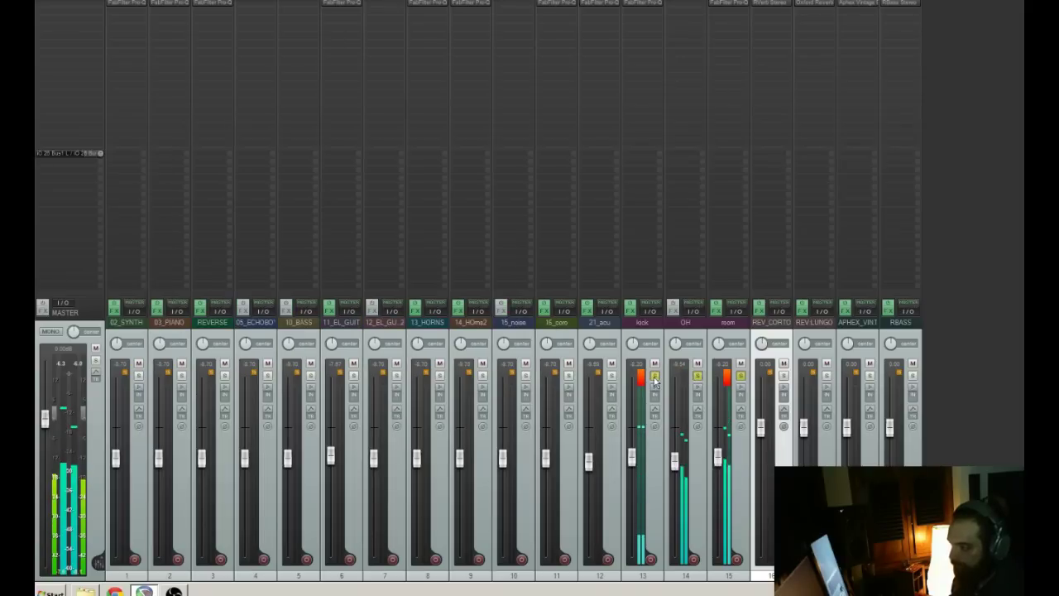
pyautogui.click(698, 377)
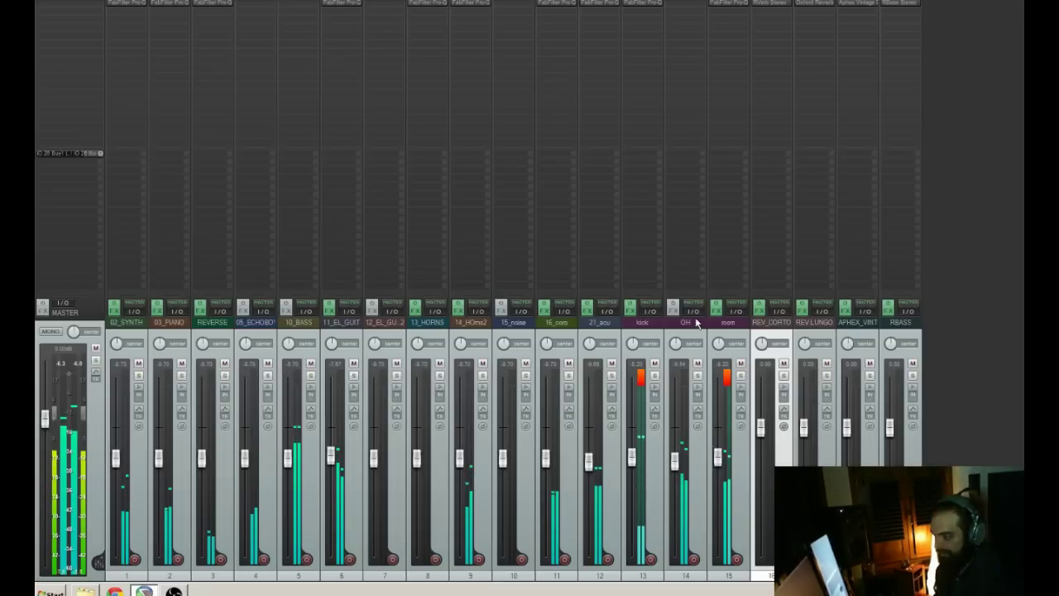
# - Solo the OH track, insert FabFilter Pro-Q 2 on it, and add a low cut near 141 Hz
pyautogui.click(699, 377)
pyautogui.doubleClick(683, 6)
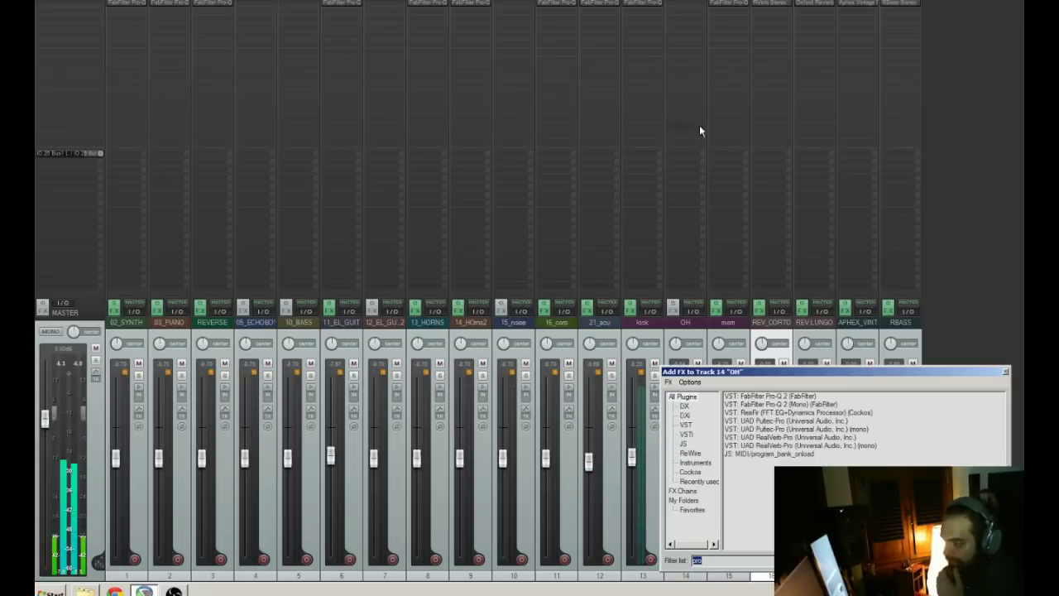
pyautogui.doubleClick(774, 397)
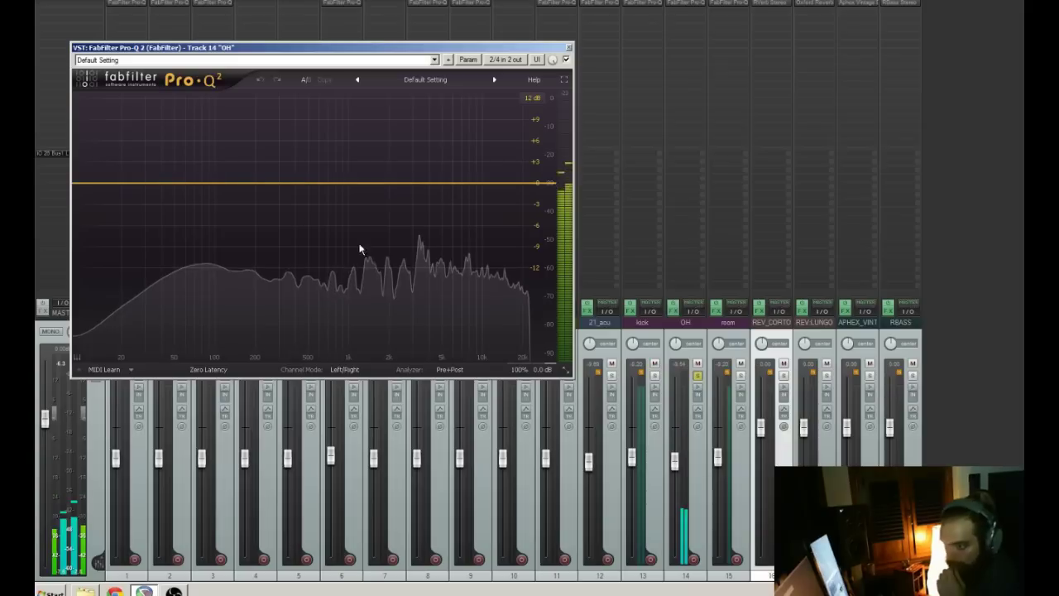
pyautogui.rightClick(231, 183)
pyautogui.moveTo(251, 202)
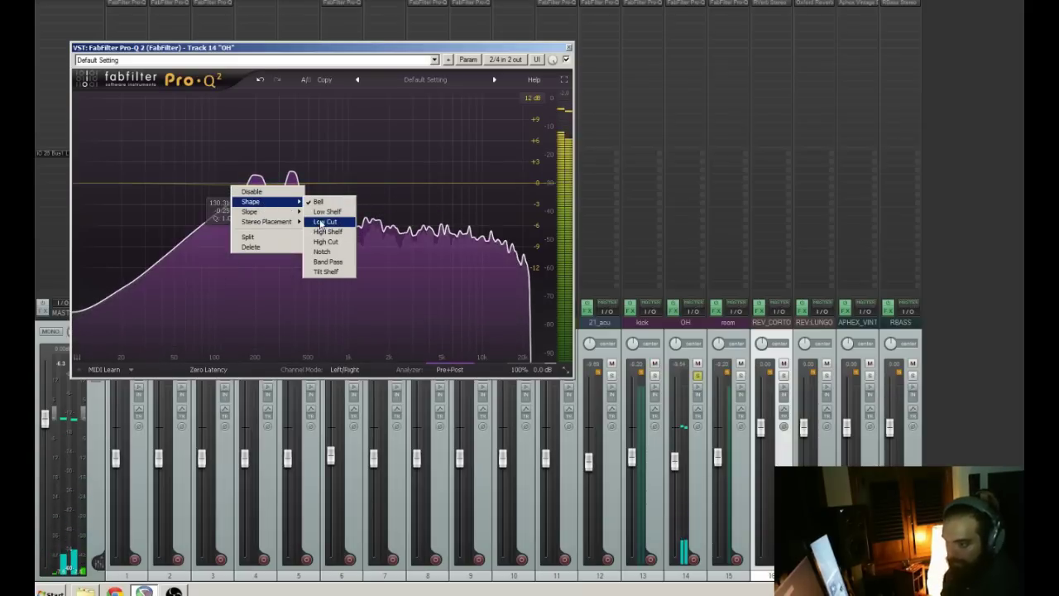
pyautogui.click(319, 221)
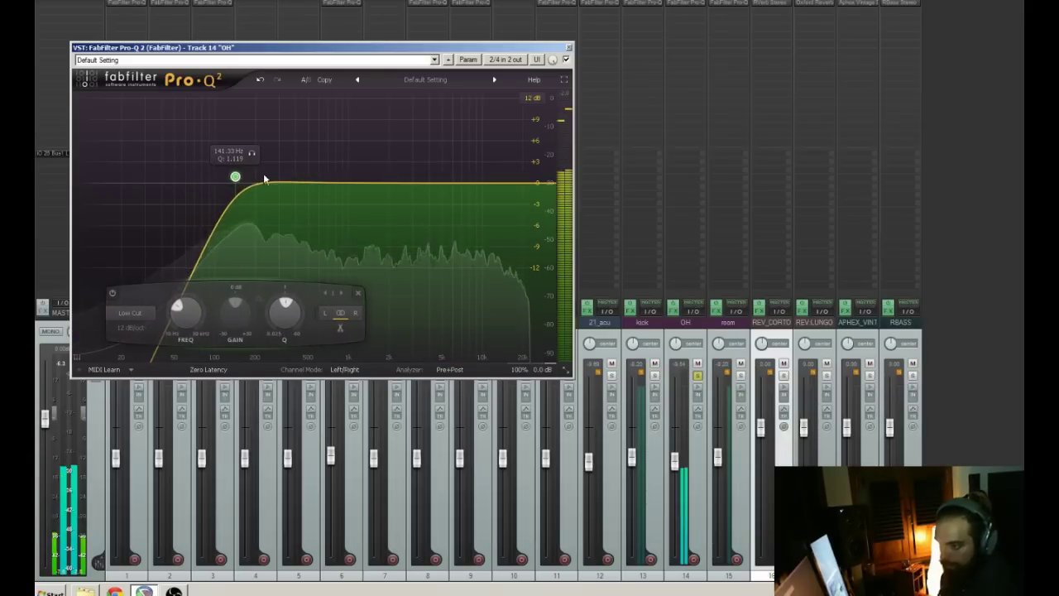
# - Add an OH bell boosting about 7 dB near 230 Hz, refining it with the track unsoloed in the full mix
pyautogui.doubleClick(270, 170)
pyautogui.moveTo(272, 168); pyautogui.dragTo(266, 128)
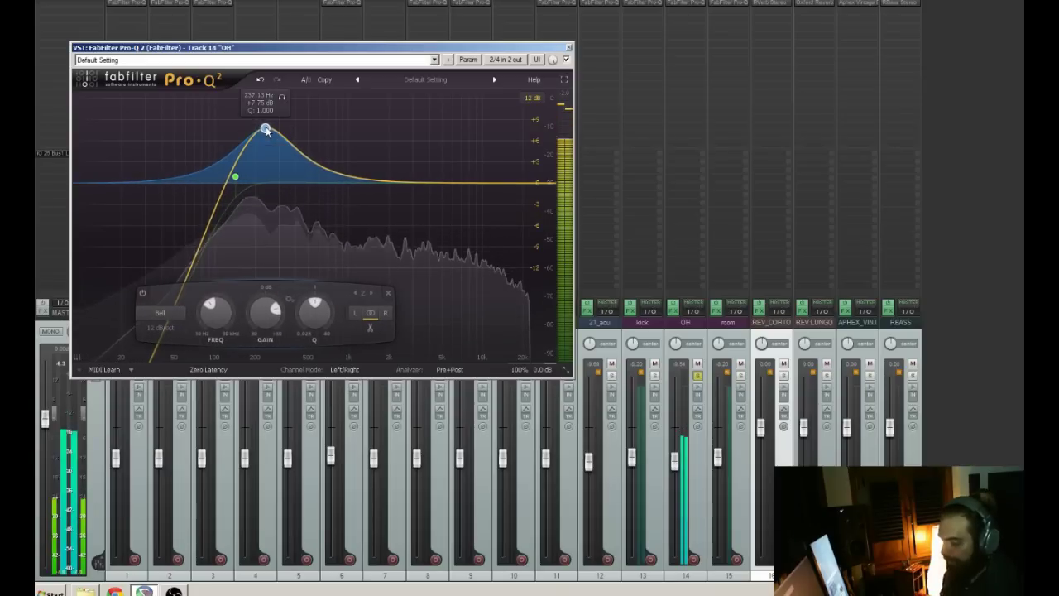
pyautogui.click(698, 376)
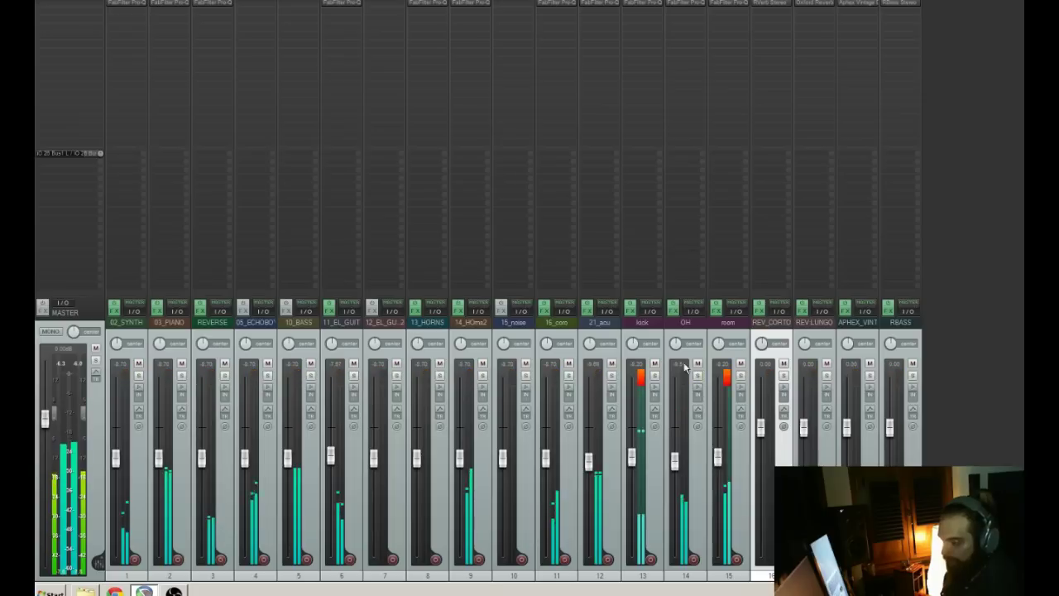
pyautogui.click(689, 3)
pyautogui.moveTo(267, 132); pyautogui.dragTo(264, 135)
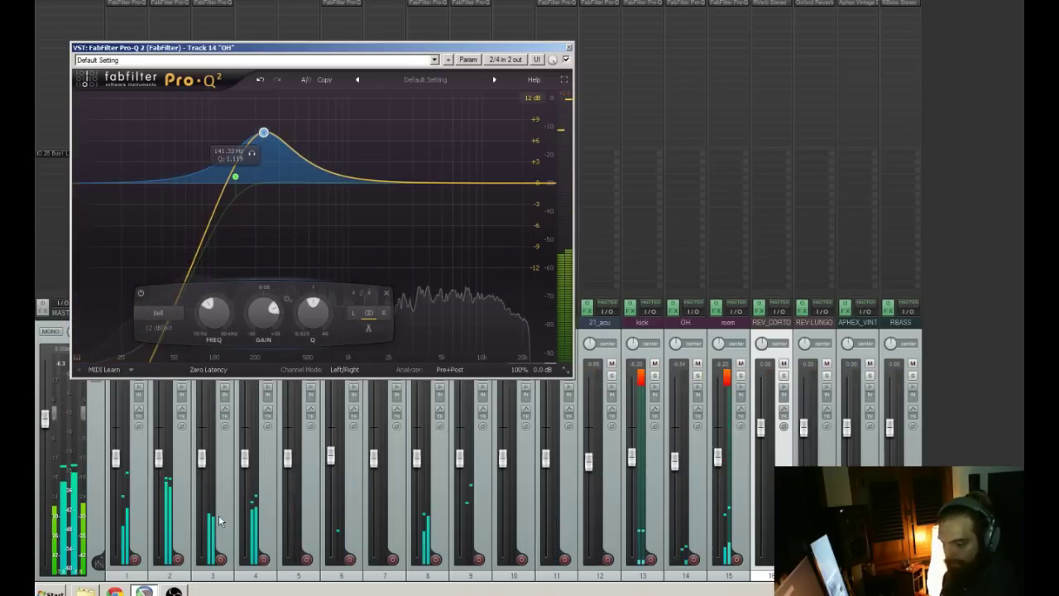
# - Switch from the mixer to the arrange view while playback continues
pyautogui.click(1002, 346)
pyautogui.hotkey('ctrl', 'm')
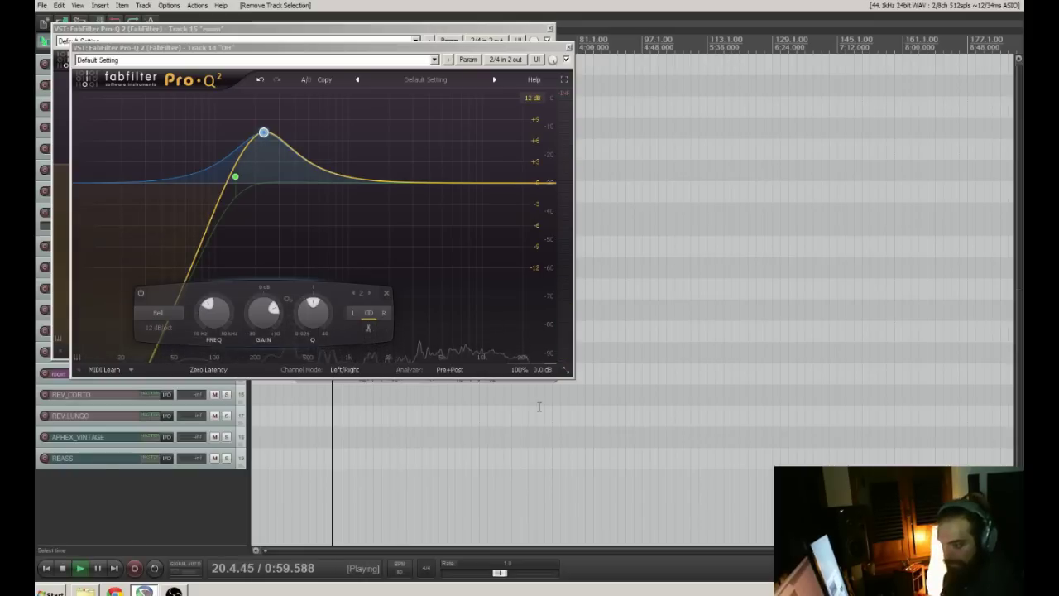
# - In the OH track's EQ, reduce the low-mid boost to about 5.4 dB, cut about 2.2 dB at 1.55 kHz, and add two bells higher up
pyautogui.hotkey('ctrl', 'm')
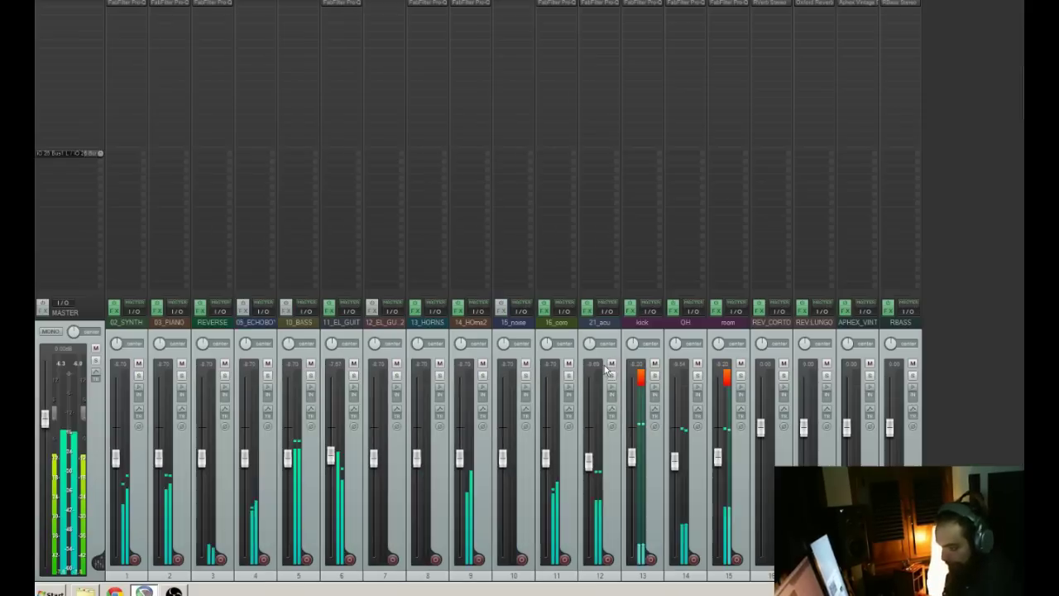
pyautogui.click(685, 5)
pyautogui.moveTo(264, 135)
pyautogui.mouseDown()
pyautogui.moveTo(260, 190)
pyautogui.moveTo(264, 144)
pyautogui.mouseUp()
pyautogui.moveTo(345, 170); pyautogui.dragTo(374, 197)
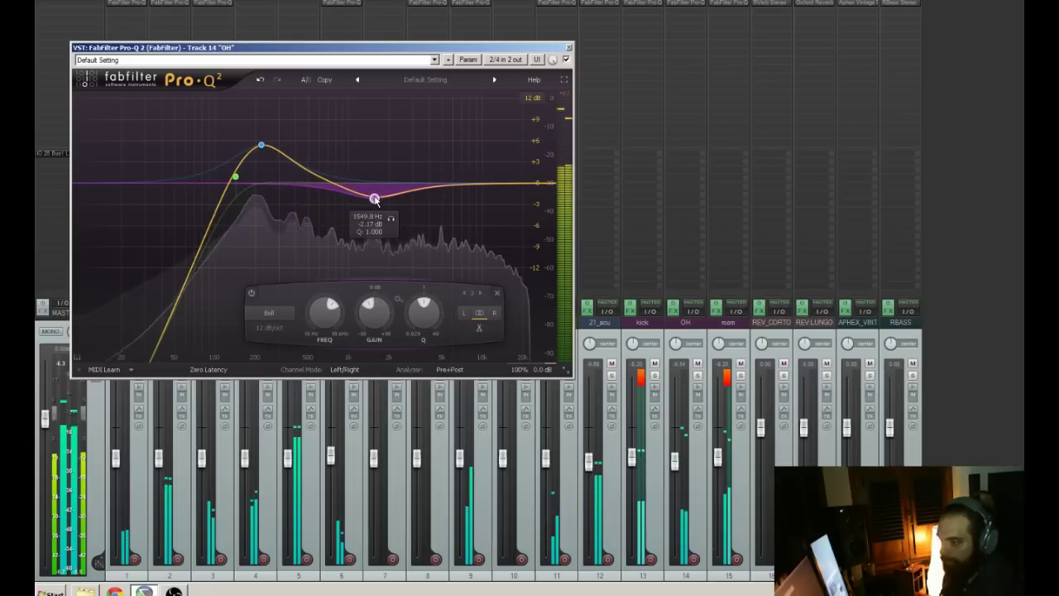
pyautogui.moveTo(447, 170); pyautogui.dragTo(445, 195)
pyautogui.moveTo(497, 166); pyautogui.dragTo(503, 168)
pyautogui.click(569, 48)
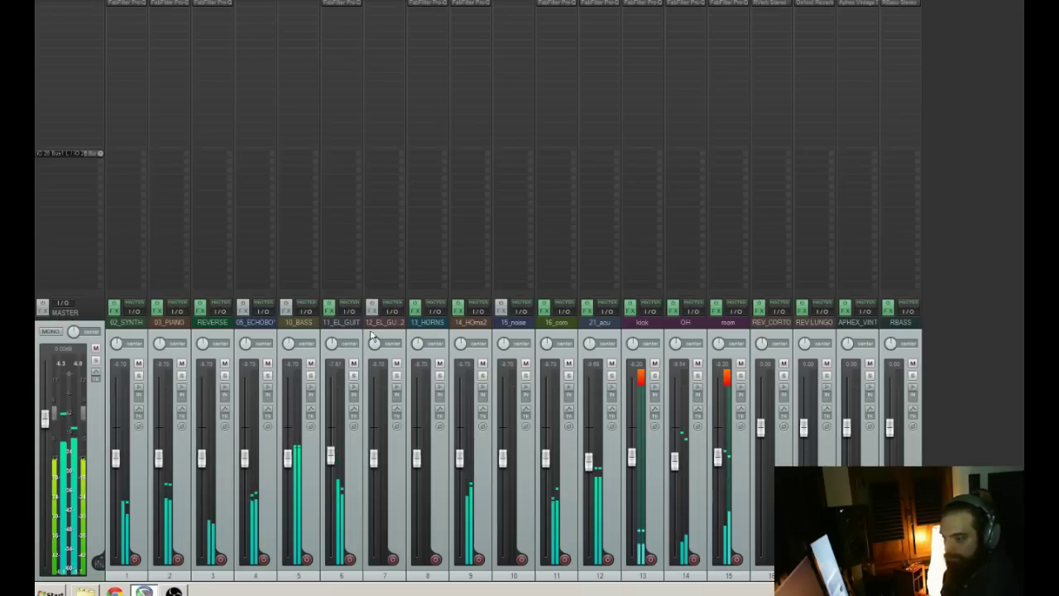
# - Solo the 10_BASS track, insert FabFilter Pro-Q 2 on it, and add a low-cut band around 70 Hz
pyautogui.click(311, 375)
pyautogui.click(301, 7)
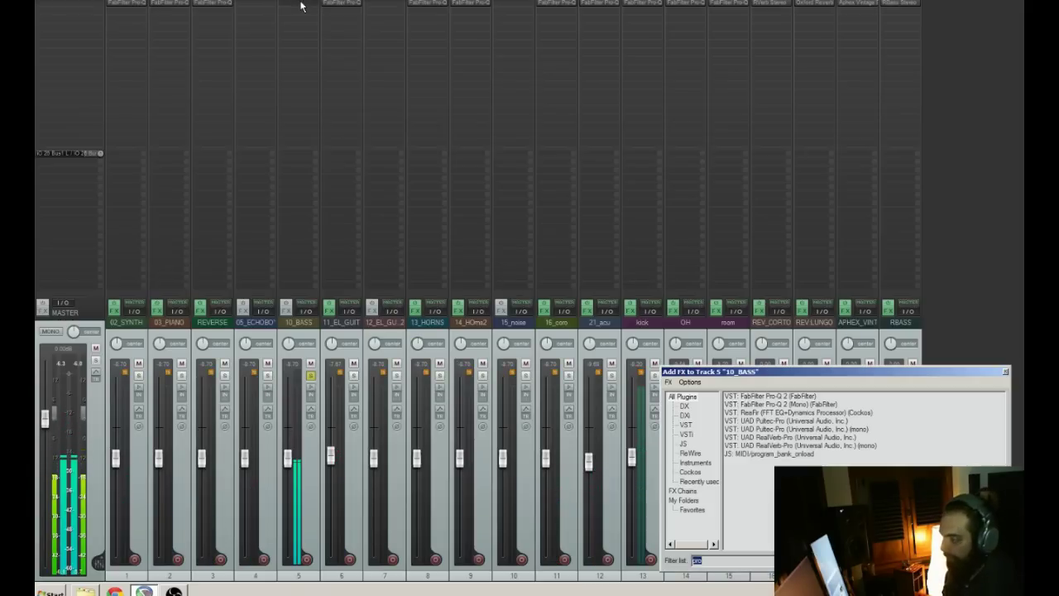
pyautogui.doubleClick(757, 397)
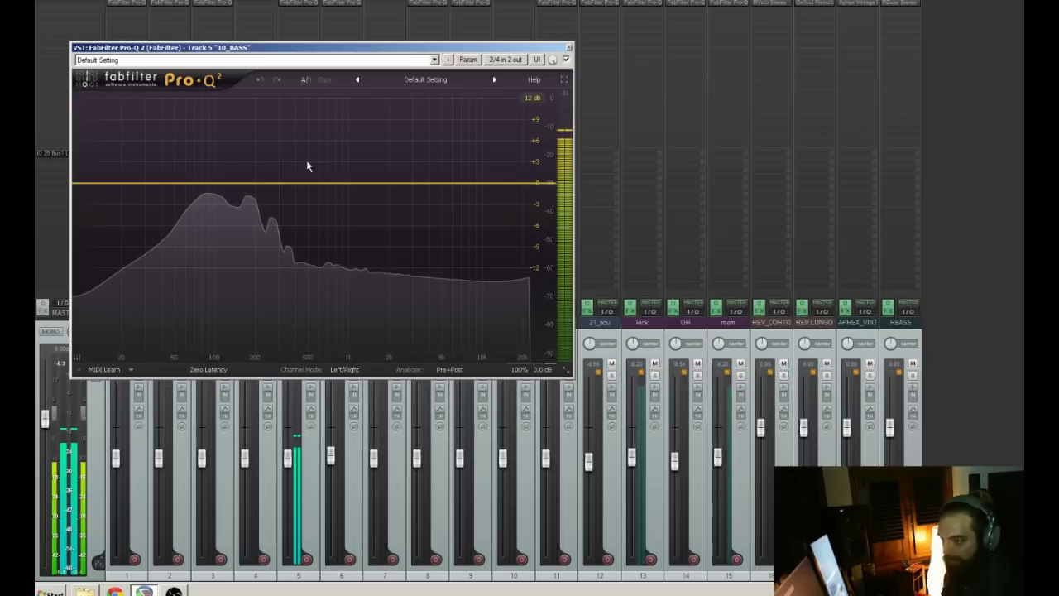
pyautogui.rightClick(197, 183)
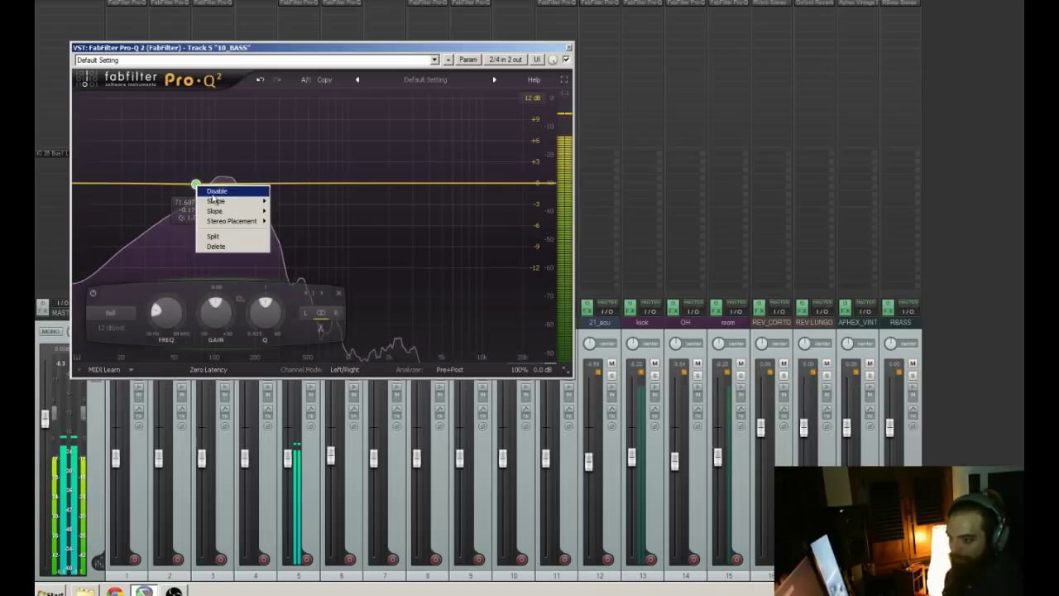
pyautogui.moveTo(217, 201)
pyautogui.click(290, 221)
# - Shape the bass EQ with bell cuts of about 2.5 dB near 95 Hz and 3 dB near 430 Hz, then close it
pyautogui.moveTo(234, 181); pyautogui.dragTo(211, 203)
pyautogui.moveTo(311, 183); pyautogui.dragTo(297, 205)
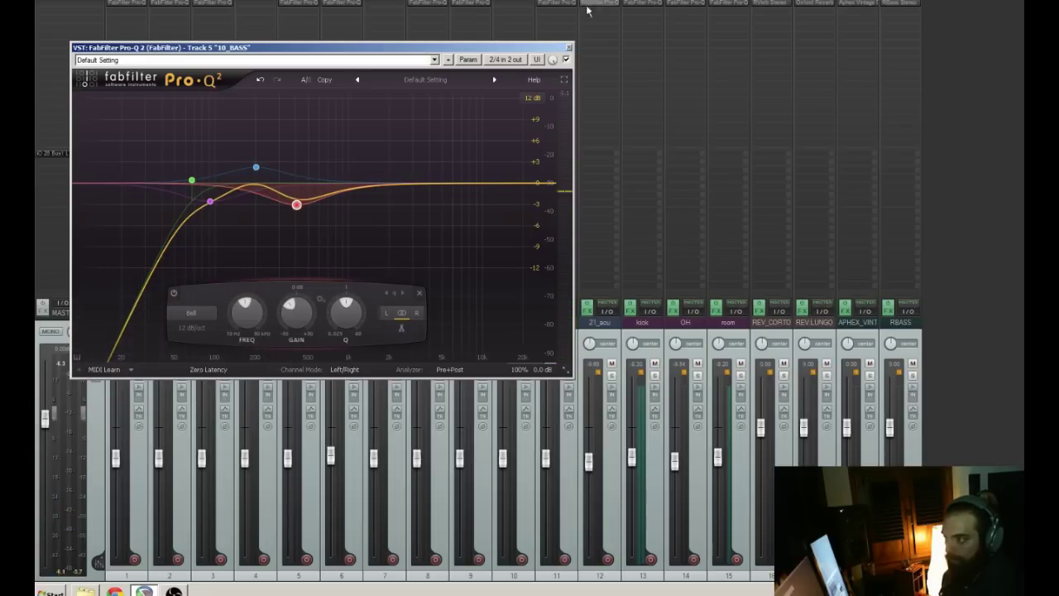
pyautogui.click(570, 47)
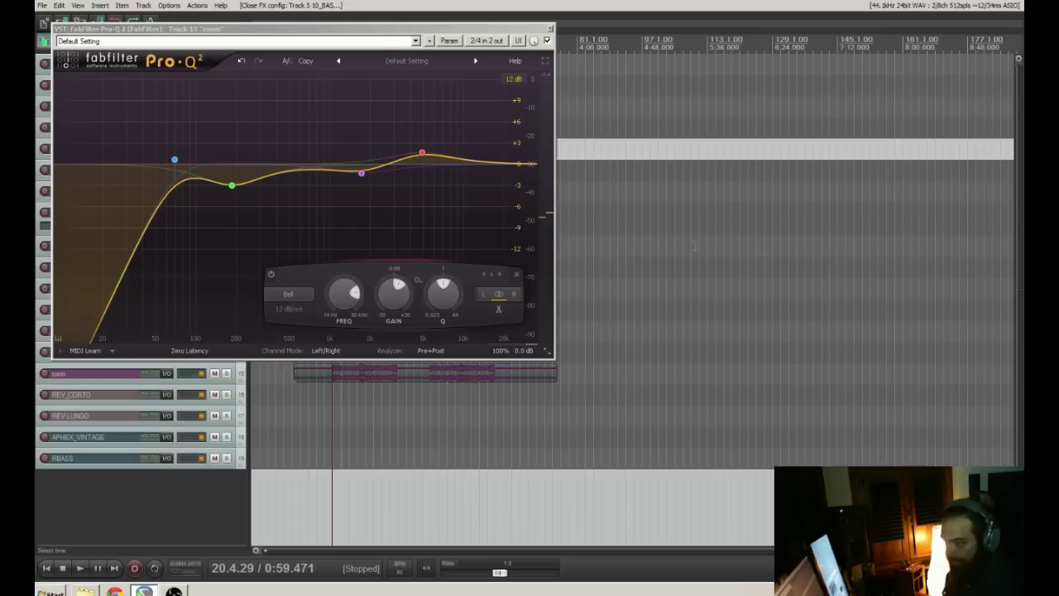
# - Close the room and kick EQ windows, unsolo 10_BASS, and play the full mix from about 1:12
pyautogui.click(550, 29)
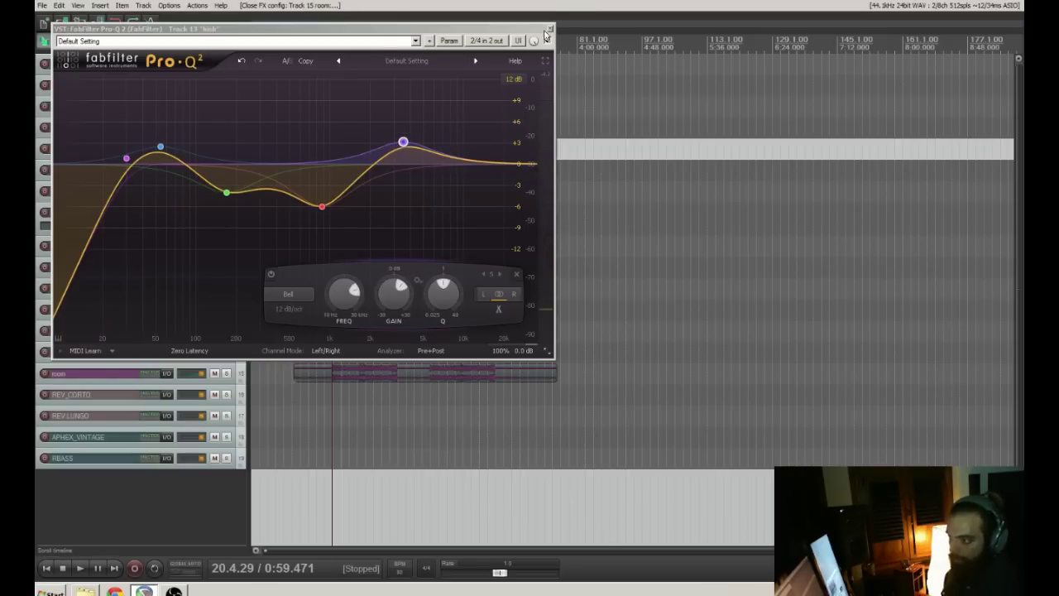
pyautogui.click(549, 30)
pyautogui.click(349, 31)
pyautogui.press('space')
pyautogui.click(227, 149)
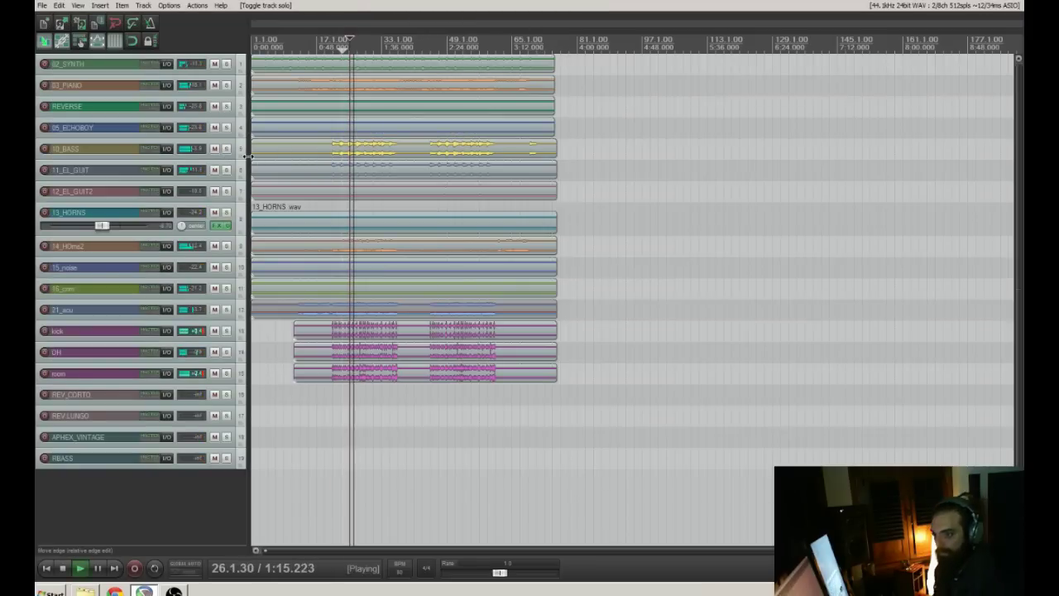
# - Rebalance the mixer faders: OH down to about -14.8 dB, room slightly up, and 03_PIANO up to about 2.57 dB
pyautogui.hotkey('ctrl', 'm')
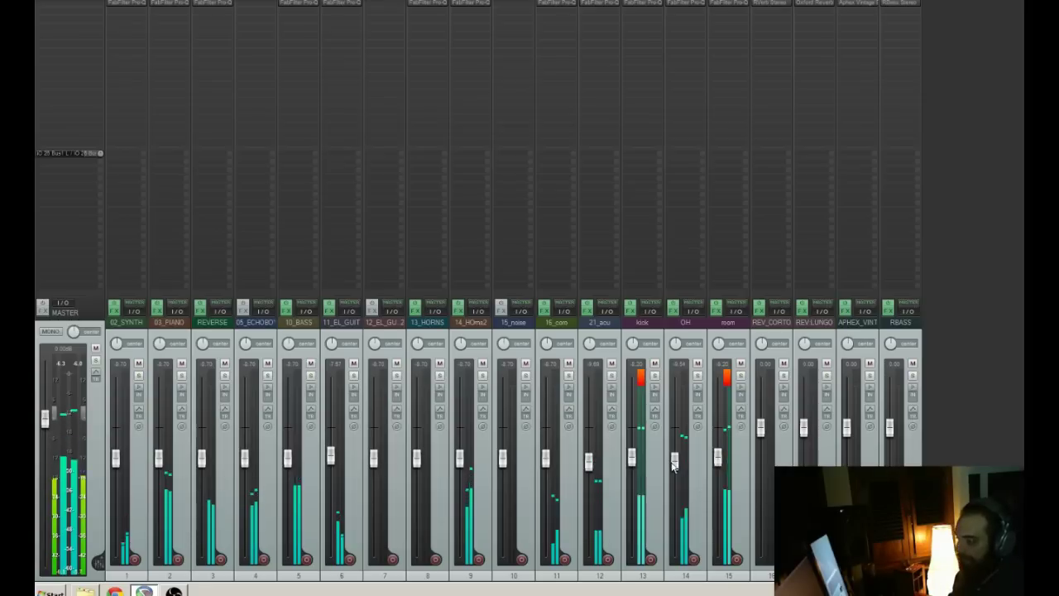
pyautogui.moveTo(674, 461); pyautogui.dragTo(675, 554)
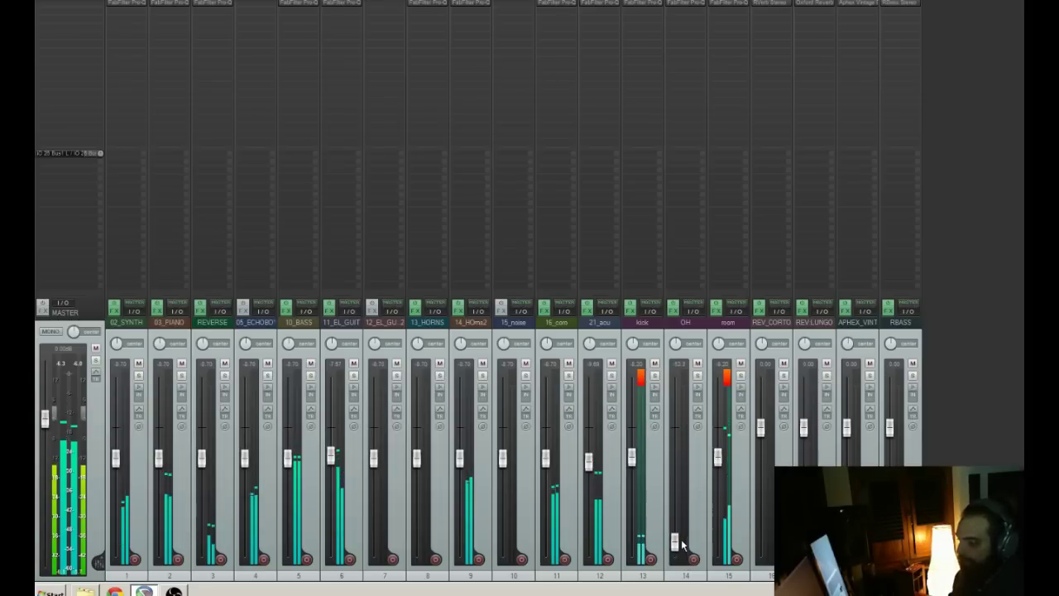
pyautogui.moveTo(682, 507); pyautogui.dragTo(682, 480)
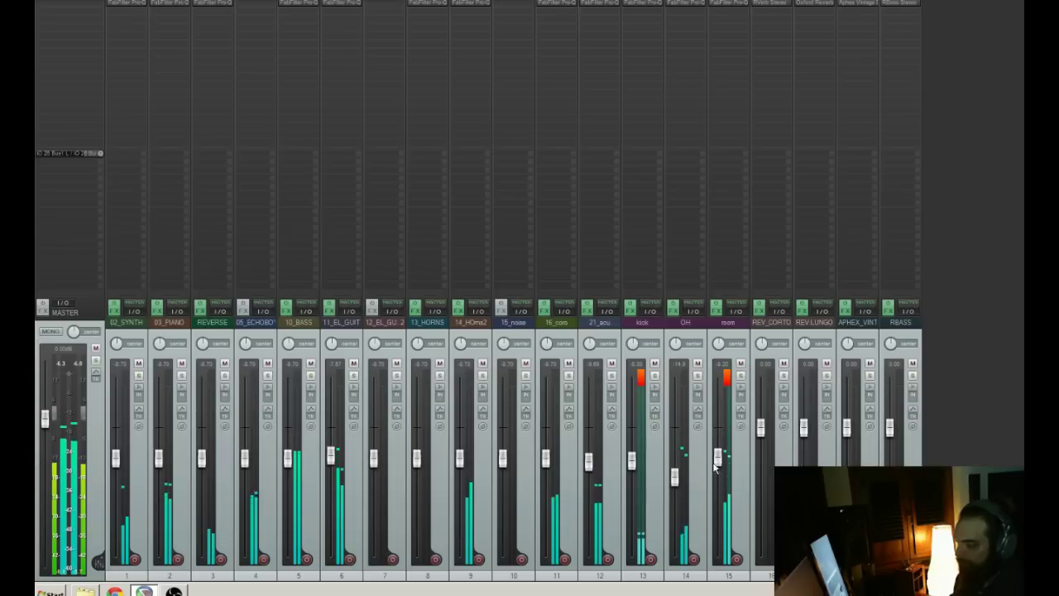
pyautogui.moveTo(718, 460); pyautogui.dragTo(719, 453)
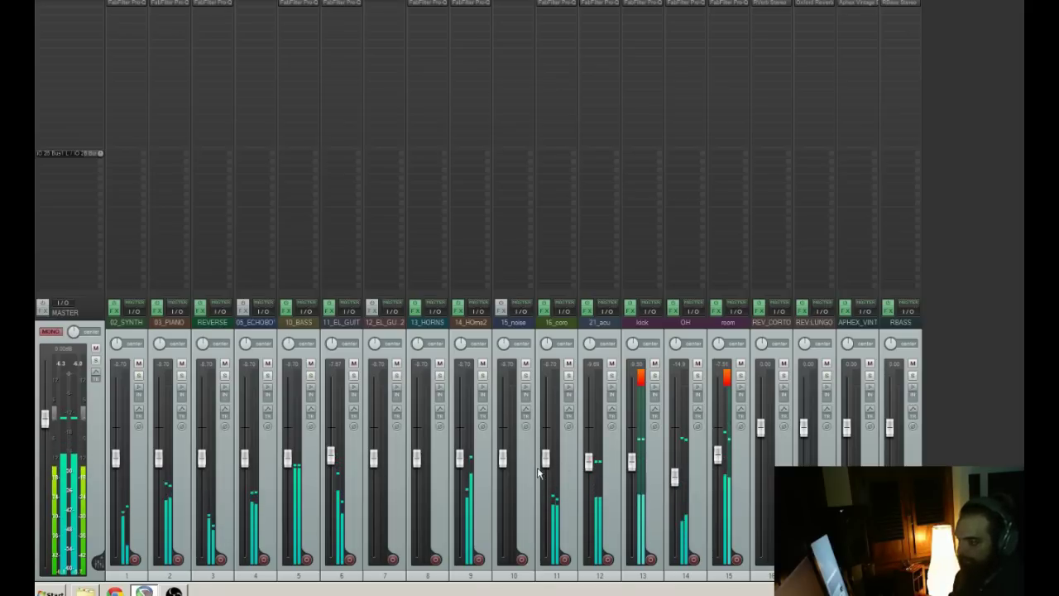
pyautogui.moveTo(162, 465); pyautogui.dragTo(158, 436)
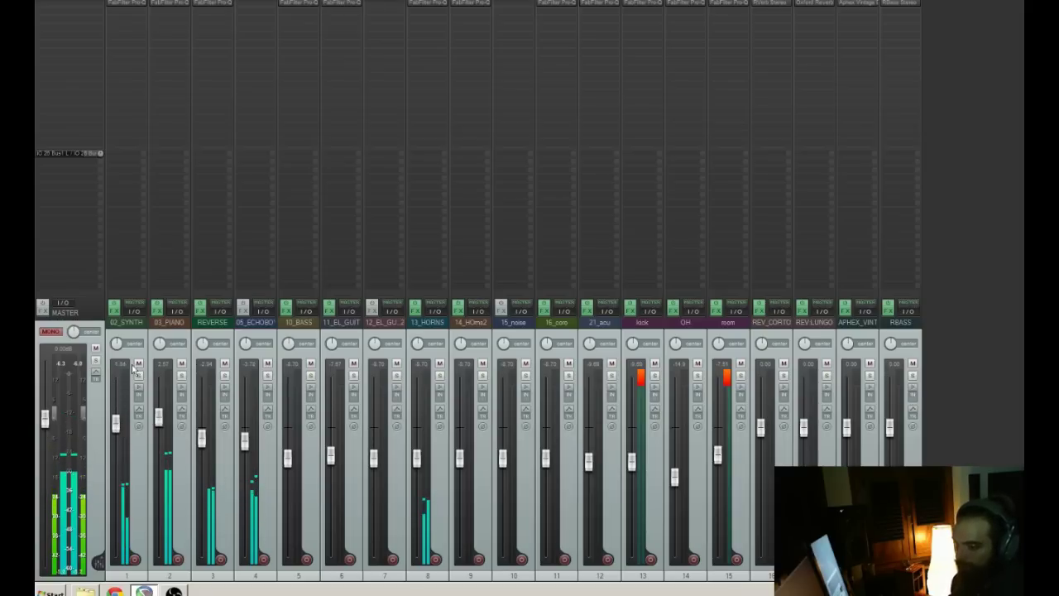
# - Deepen the bell cut near 190 Hz in the 02_SYNTH EQ and set that track's fader to about 1 dB
pyautogui.click(122, 7)
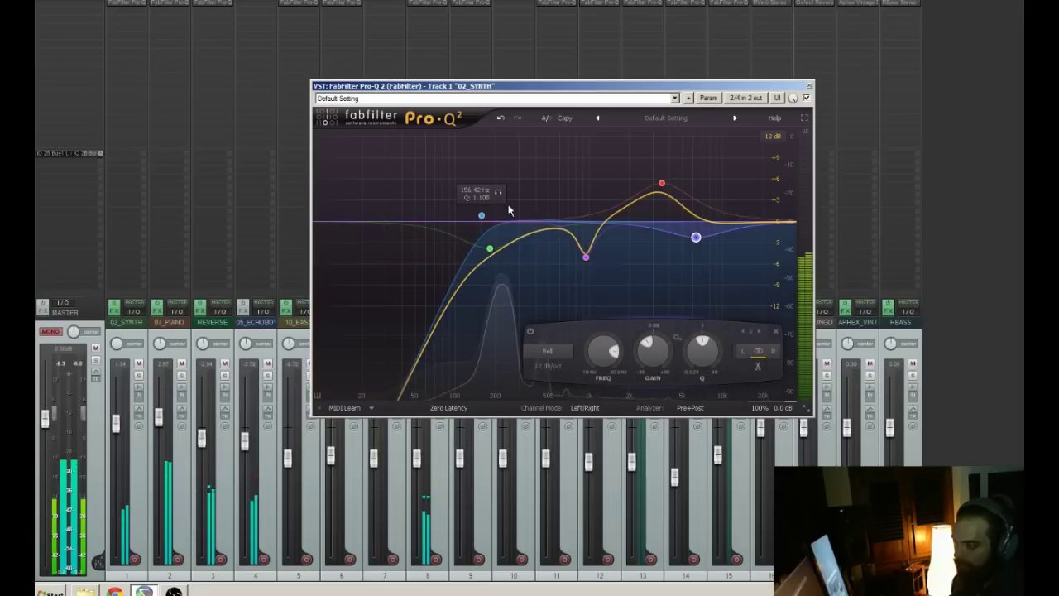
pyautogui.moveTo(490, 249); pyautogui.dragTo(493, 285)
pyautogui.click(810, 86)
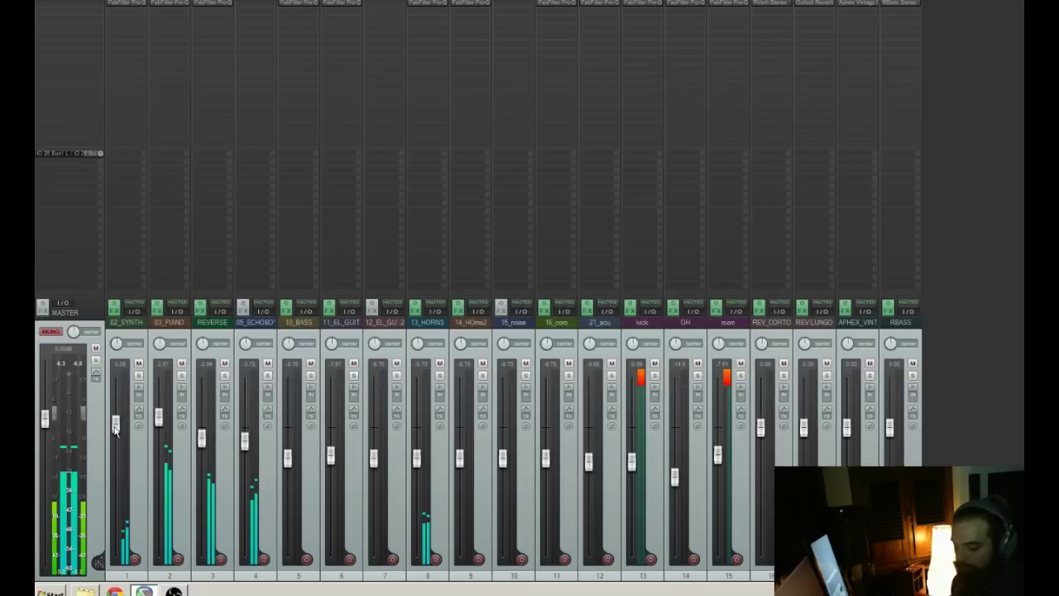
pyautogui.moveTo(115, 430); pyautogui.dragTo(115, 428)
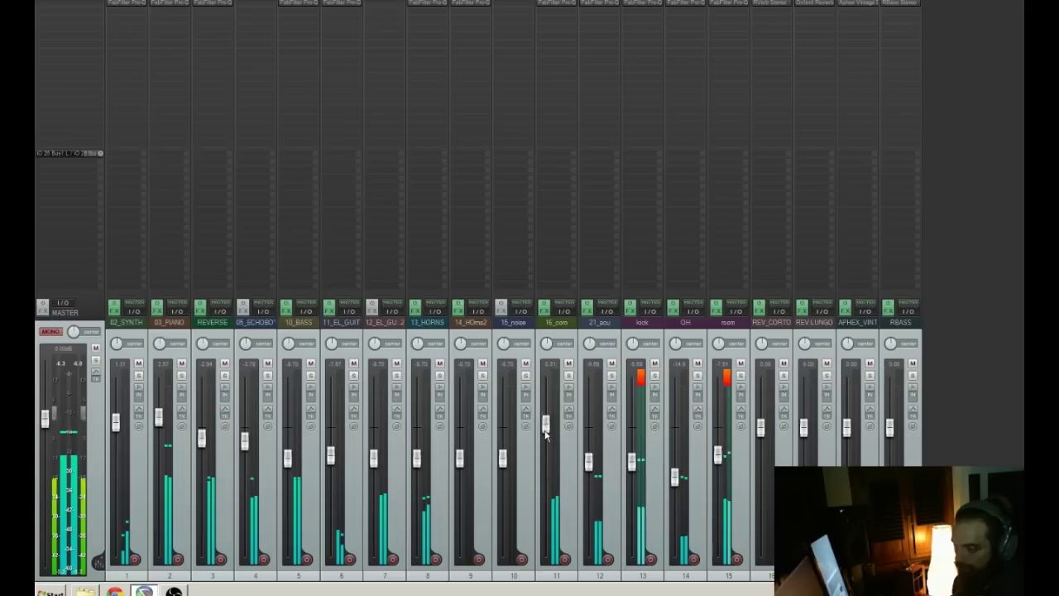
# - Set the track 11 fader to about -1.9 dB and add a cut of about 3 dB near 430 Hz to the 13_HORNS EQ
pyautogui.moveTo(546, 427); pyautogui.dragTo(547, 407)
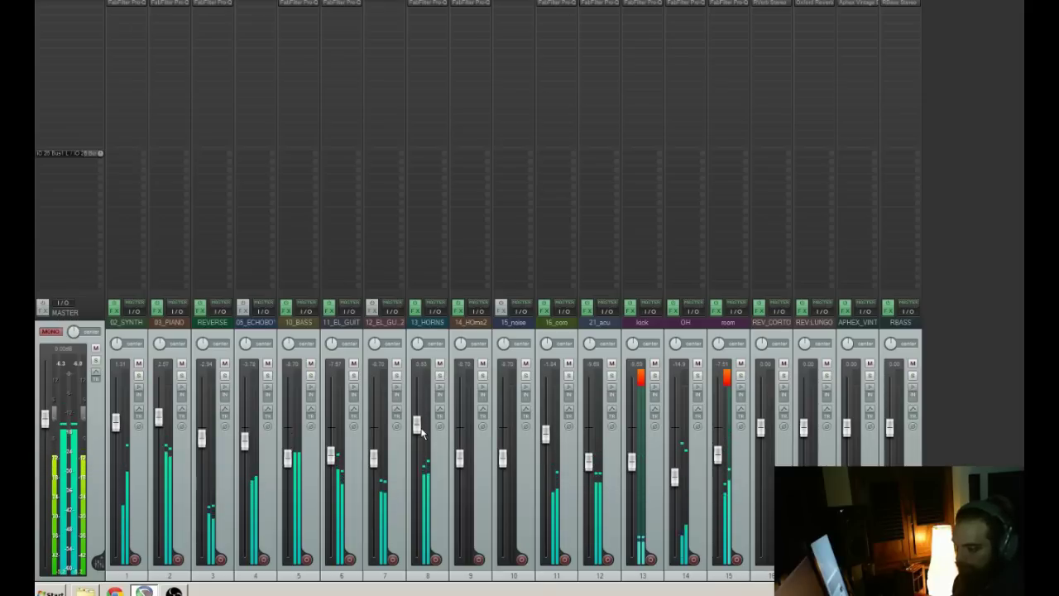
pyautogui.click(432, 3)
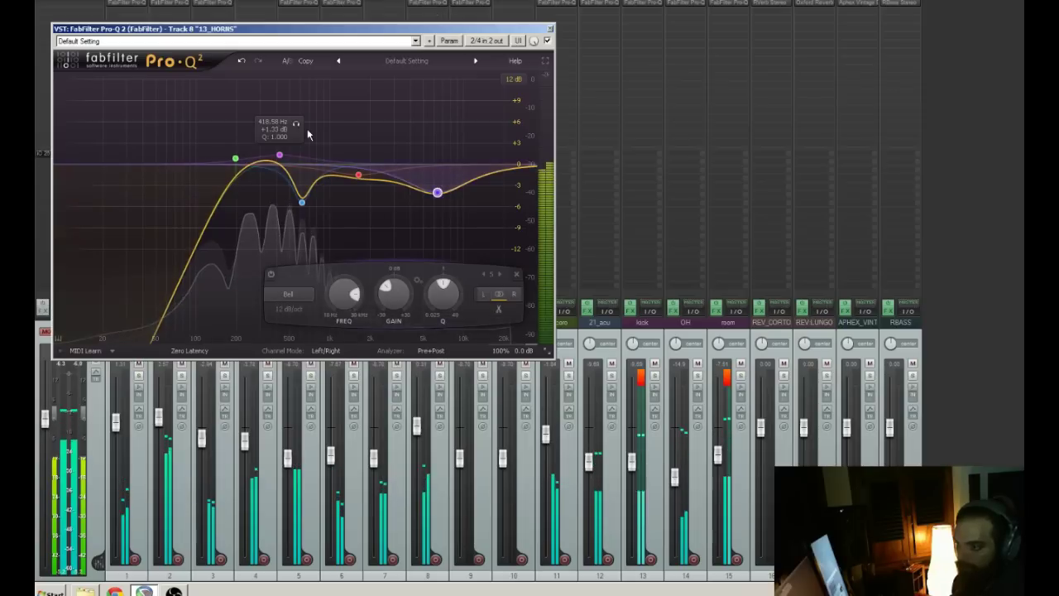
pyautogui.moveTo(309, 129); pyautogui.dragTo(282, 185)
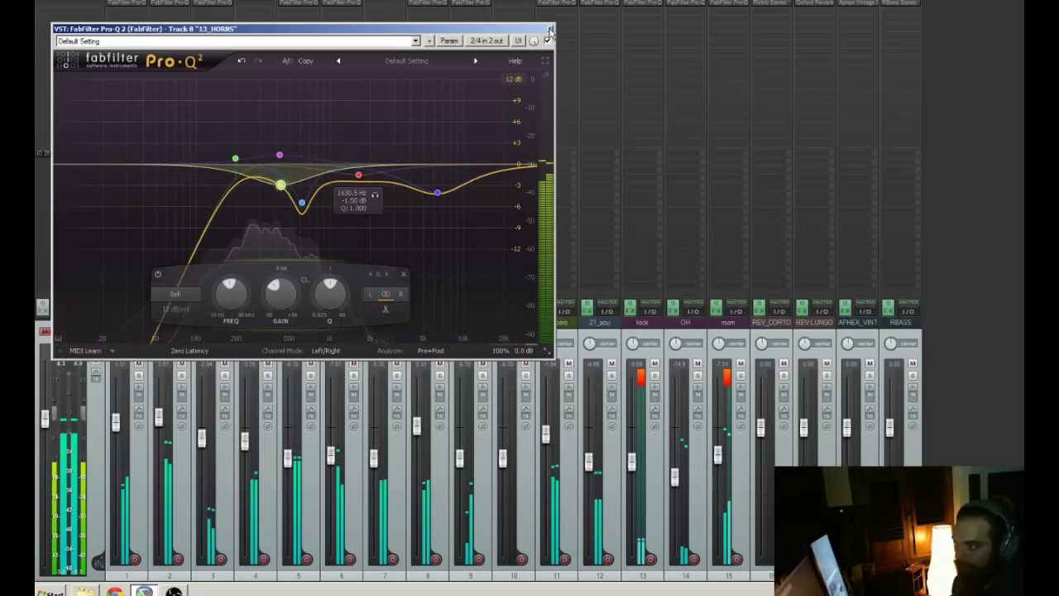
pyautogui.click(550, 29)
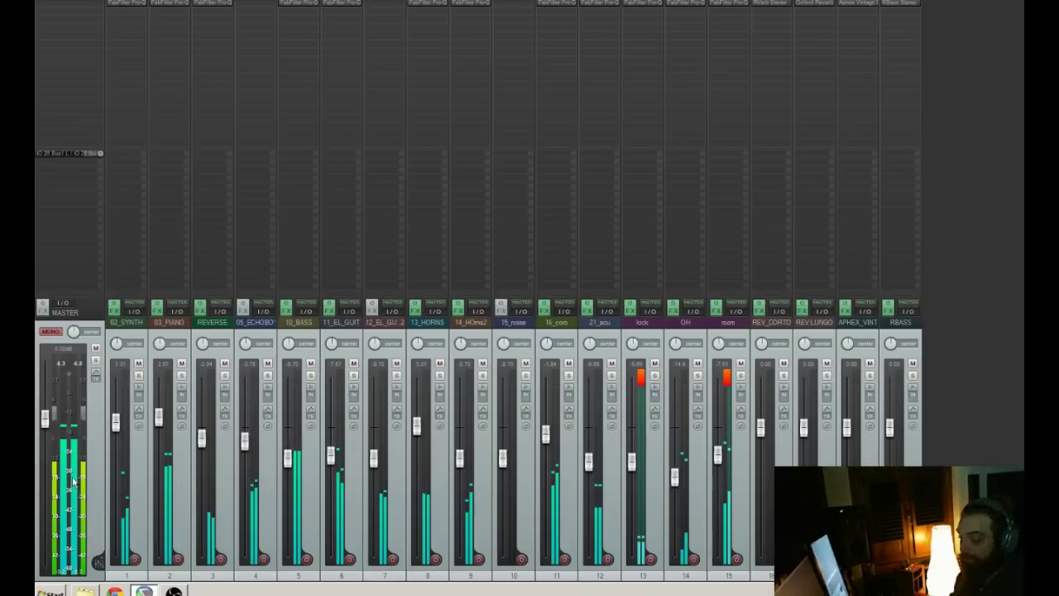
# - Return the master to stereo and raise the 11_EL_GUIT fader to about -0.9 dB
pyautogui.click(51, 331)
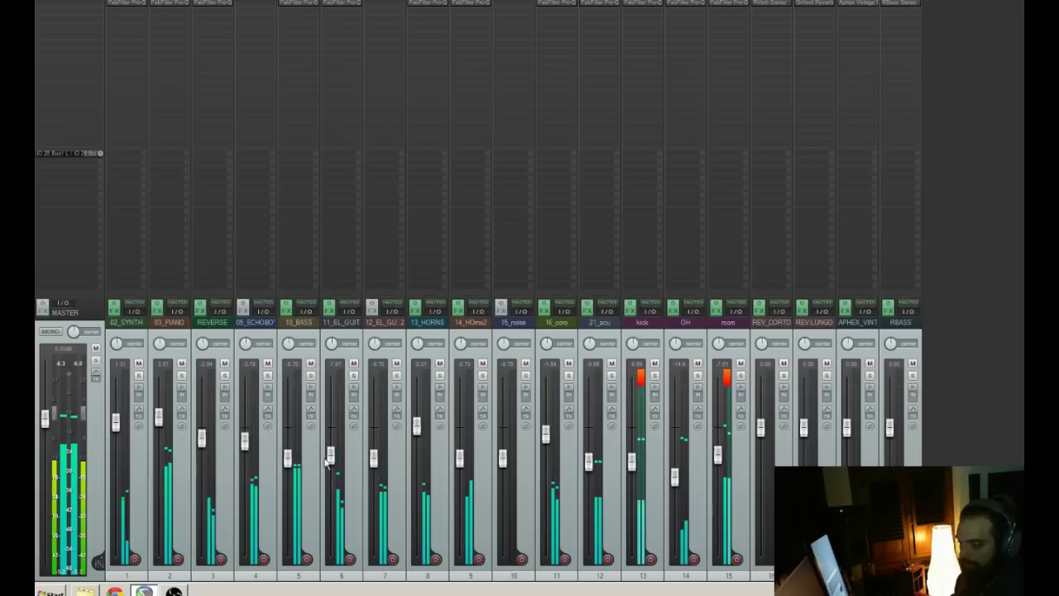
pyautogui.moveTo(332, 458); pyautogui.dragTo(334, 438)
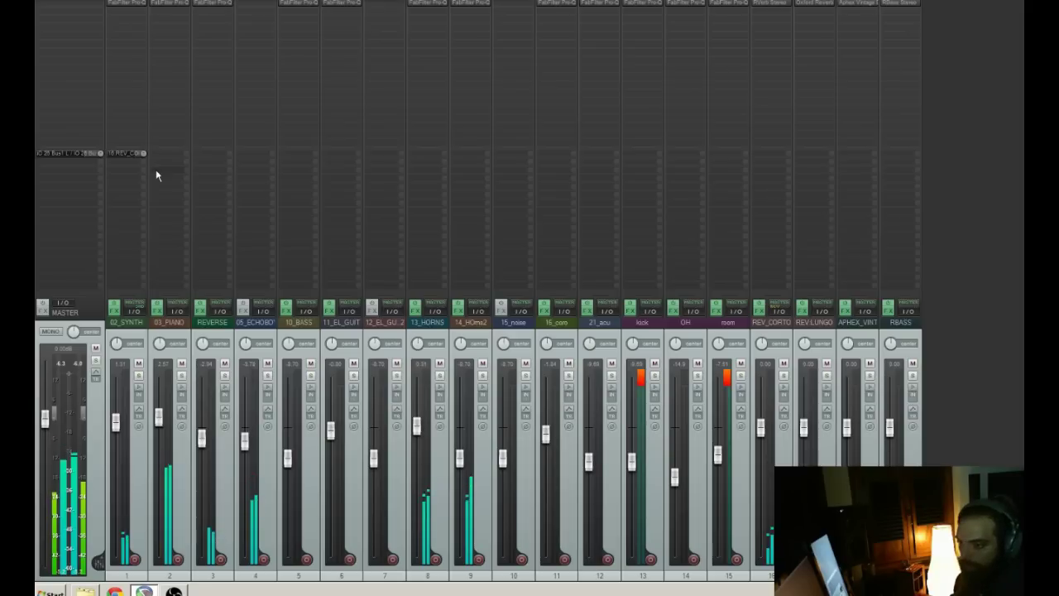
# - Create sends from tracks 1 to 15 to REV_CORTO, solo that reverb track, and restart playback near 0:59
pyautogui.moveTo(578, 235); pyautogui.dragTo(768, 218)
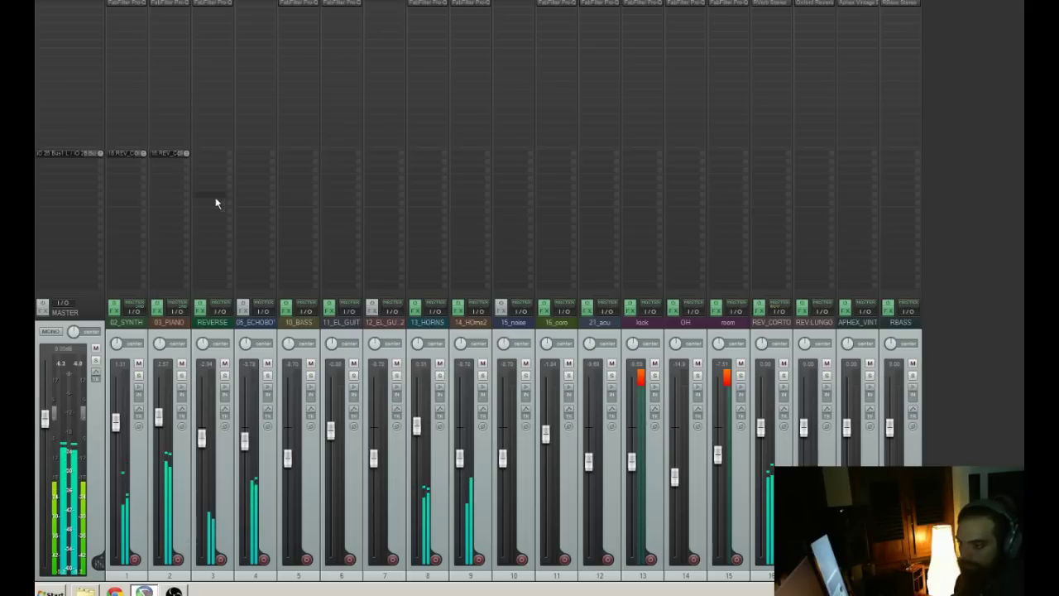
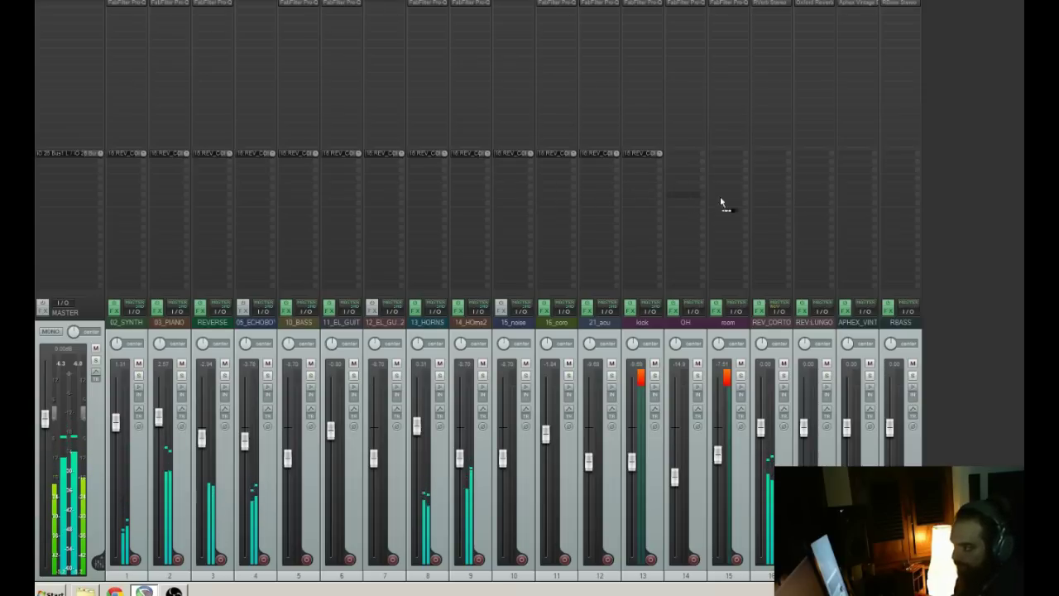
pyautogui.click(770, 201)
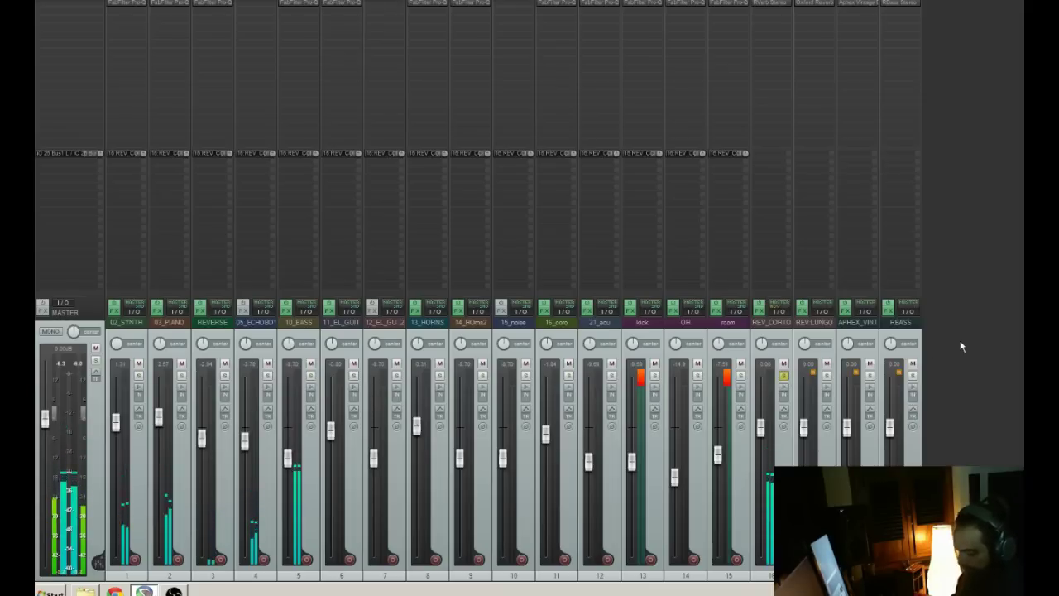
pyautogui.hotkey('ctrl', 'm')
pyautogui.press('space')
pyautogui.click(333, 39)
pyautogui.press('space')
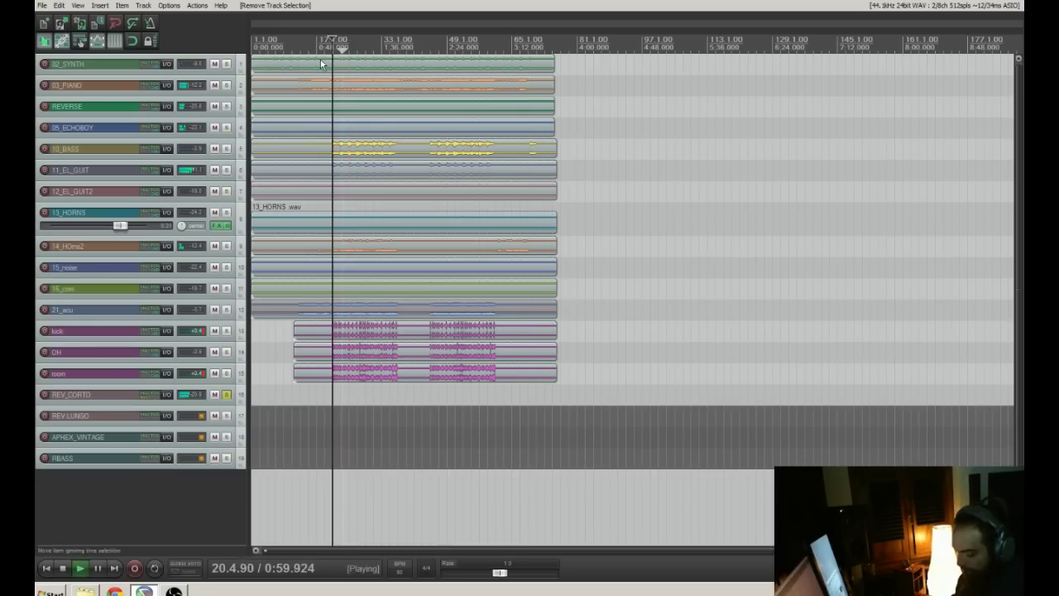
# - Insert FabFilter Pro-Q 2 after the reverb on REV_CORTO and add a low-cut band at about 93 Hz
pyautogui.hotkey('ctrl', 'm')
pyautogui.click(769, 15)
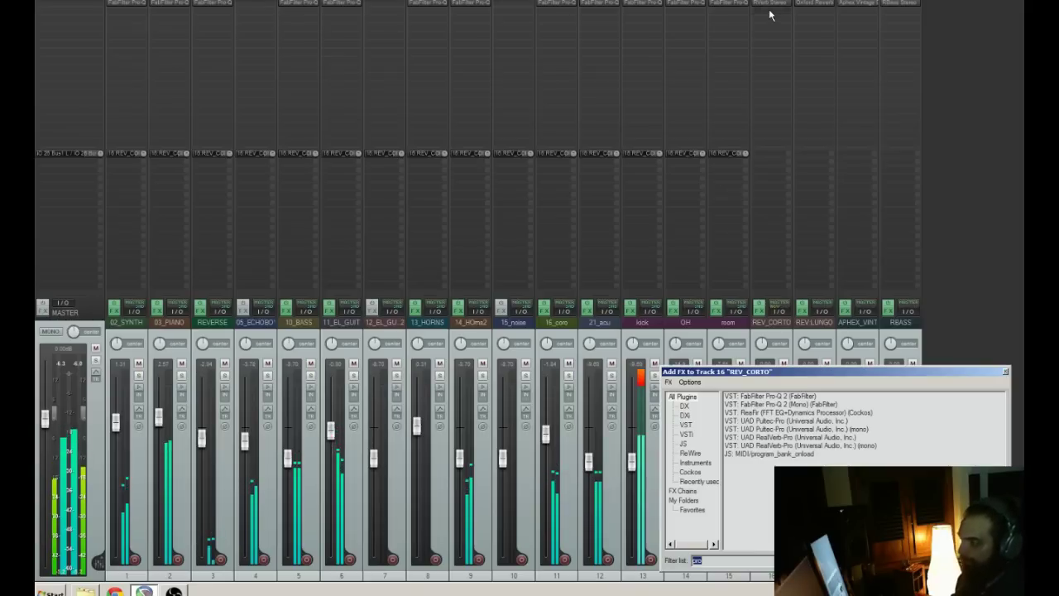
pyautogui.doubleClick(791, 396)
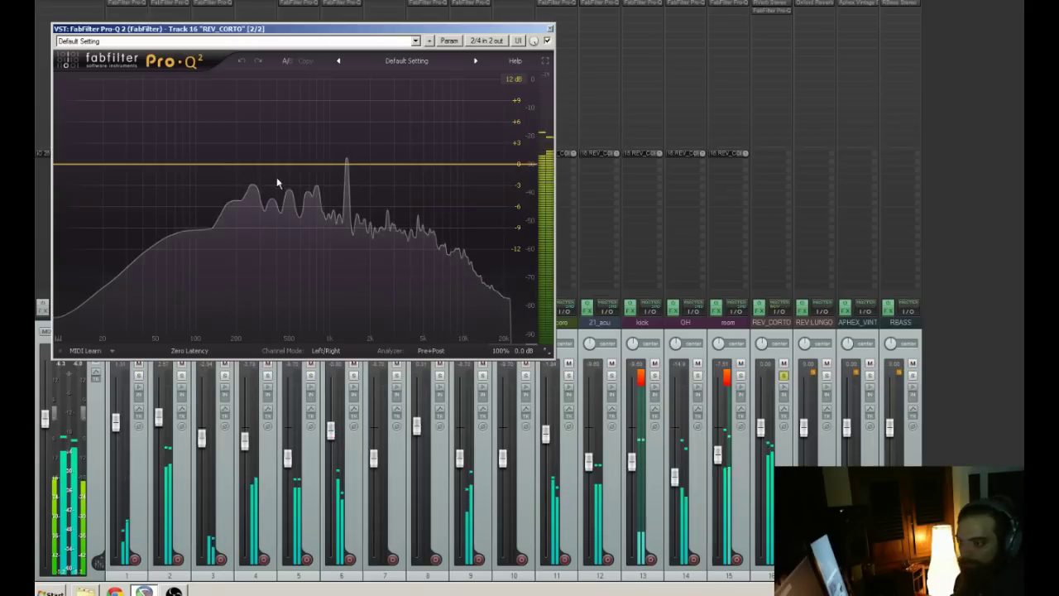
pyautogui.click(203, 169)
pyautogui.rightClick(203, 169)
pyautogui.moveTo(236, 180)
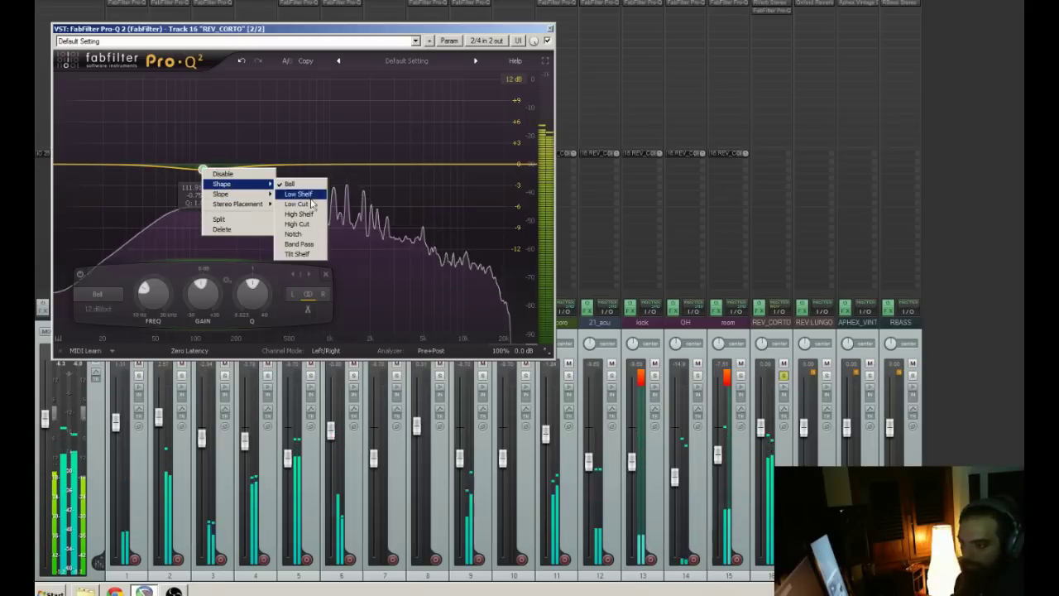
pyautogui.click(295, 205)
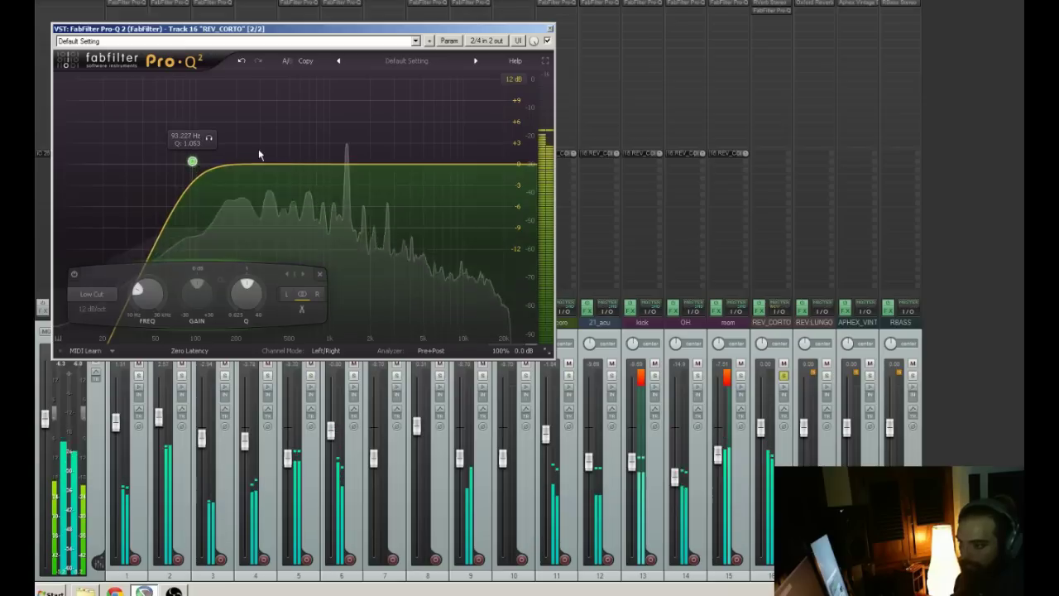
# - Shape the REV_CORTO EQ with bells, cutting about 4 dB near 240 Hz and 2 dB near 4.9 kHz, and boosting about 1.8 dB near 12.9 kHz
pyautogui.click(258, 149)
pyautogui.moveTo(258, 149); pyautogui.dragTo(246, 194)
pyautogui.moveTo(296, 163); pyautogui.dragTo(333, 172)
pyautogui.moveTo(379, 141); pyautogui.dragTo(422, 178)
pyautogui.click(409, 155)
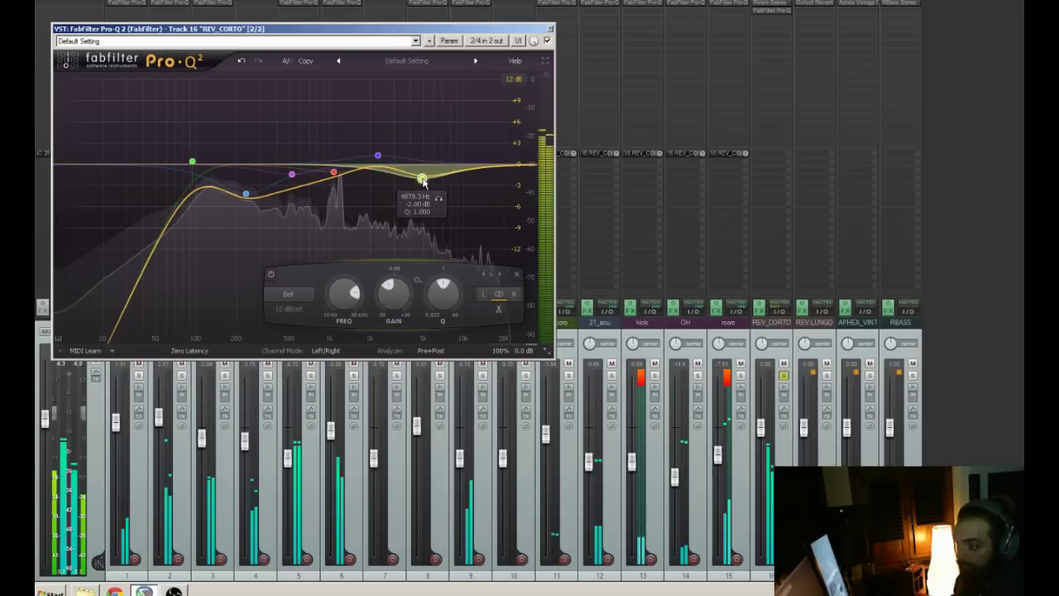
pyautogui.click(457, 148)
pyautogui.moveTo(458, 147)
pyautogui.mouseDown()
pyautogui.moveTo(473, 136)
pyautogui.moveTo(478, 149)
pyautogui.mouseUp()
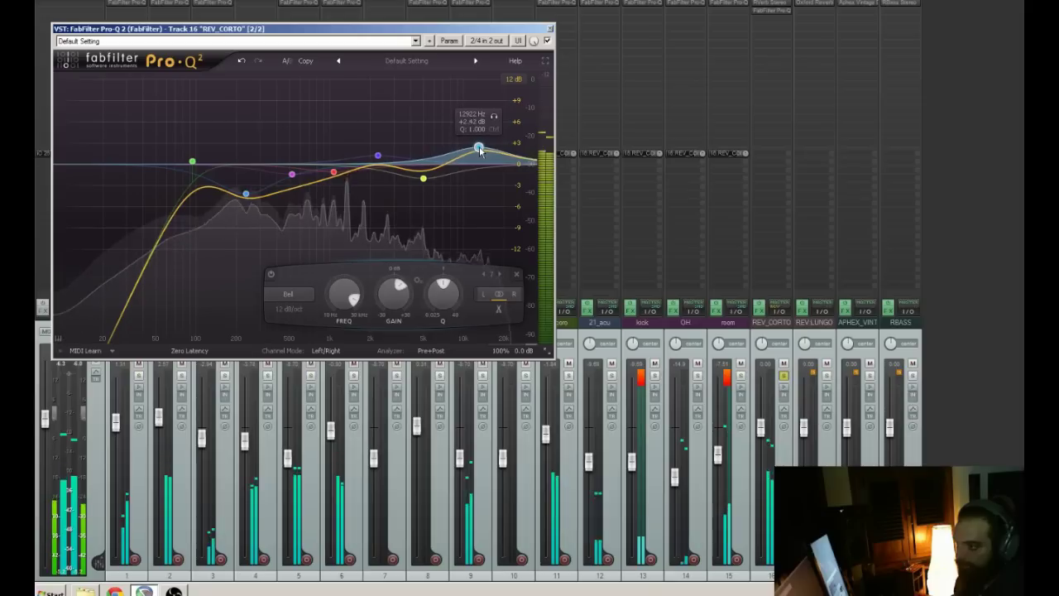
pyautogui.click(246, 193)
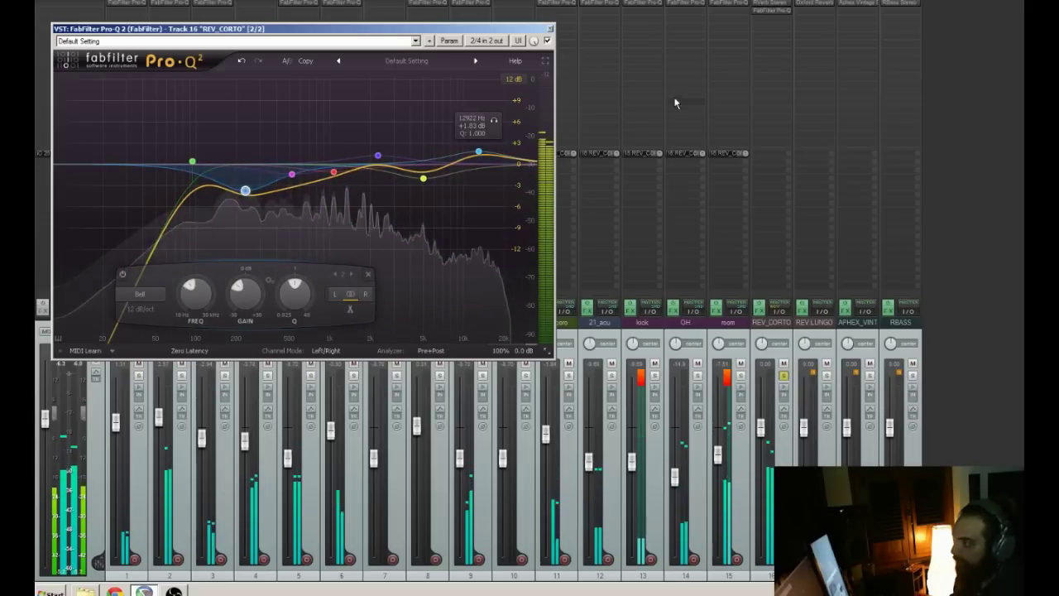
# - Insert another FabFilter Pro-Q 2 on REV_CORTO and place it first in the chain, ahead of the reverb
pyautogui.doubleClick(756, 110)
pyautogui.doubleClick(770, 396)
pyautogui.click(774, 10)
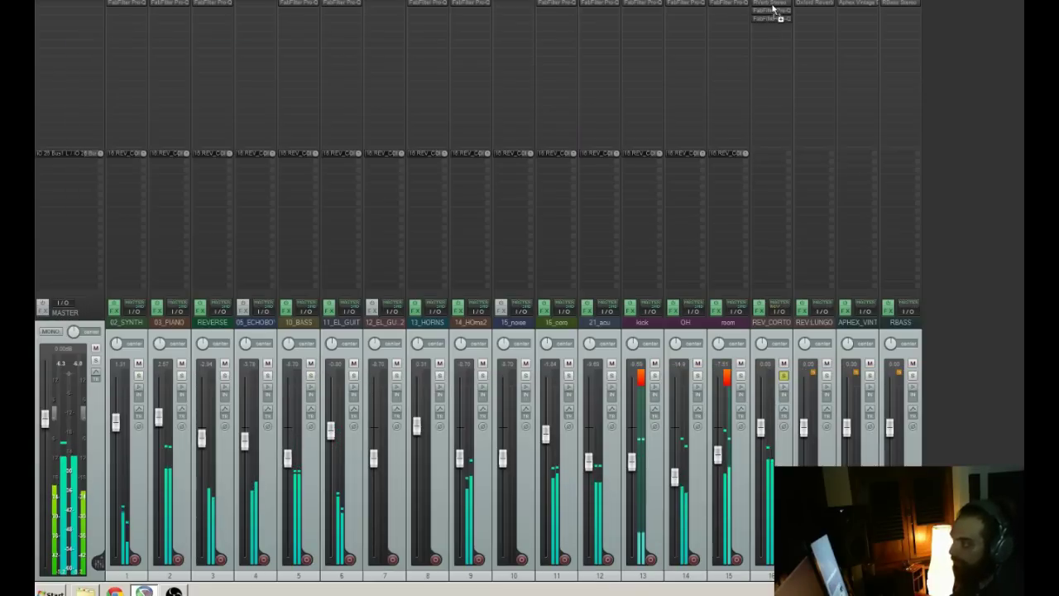
pyautogui.click(768, 4)
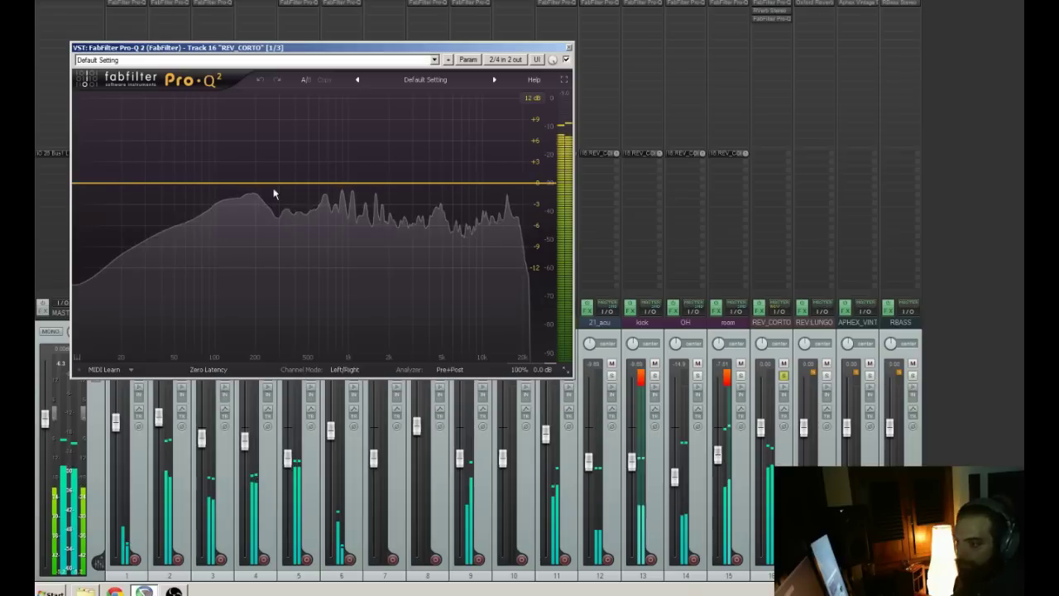
# - Add a low-cut band at about 235 Hz to the Pro-Q 2 placed before the REV_CORTO reverb
pyautogui.rightClick(264, 185)
pyautogui.moveTo(286, 201)
pyautogui.click(360, 221)
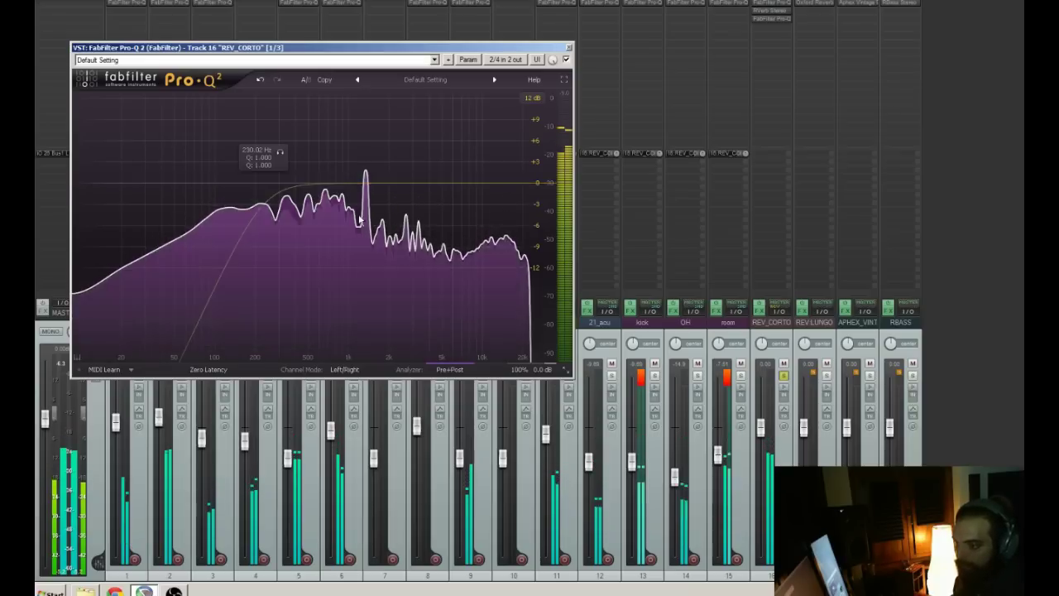
pyautogui.moveTo(264, 184); pyautogui.dragTo(265, 181)
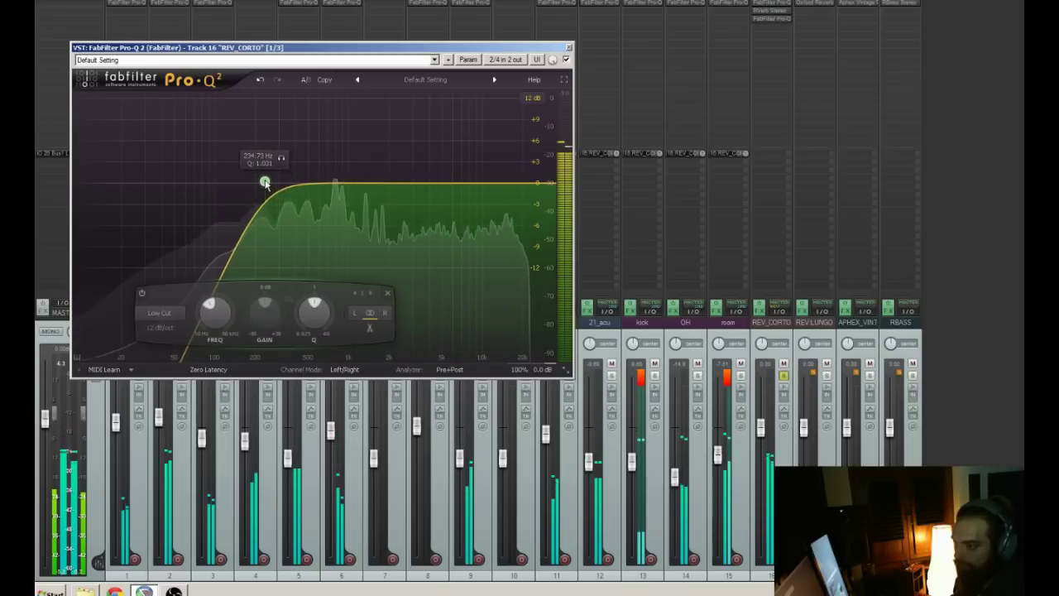
pyautogui.click(569, 48)
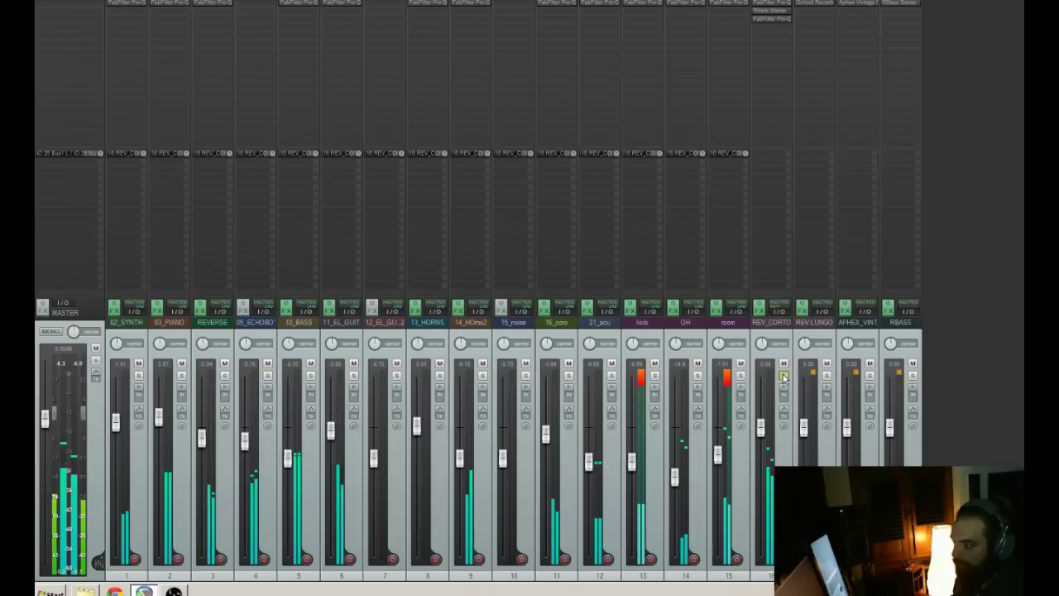
# - Take REV_CORTO out of solo, pull its fader fully down, and bring it back up to about 6 dB
pyautogui.moveTo(761, 427); pyautogui.dragTo(761, 555)
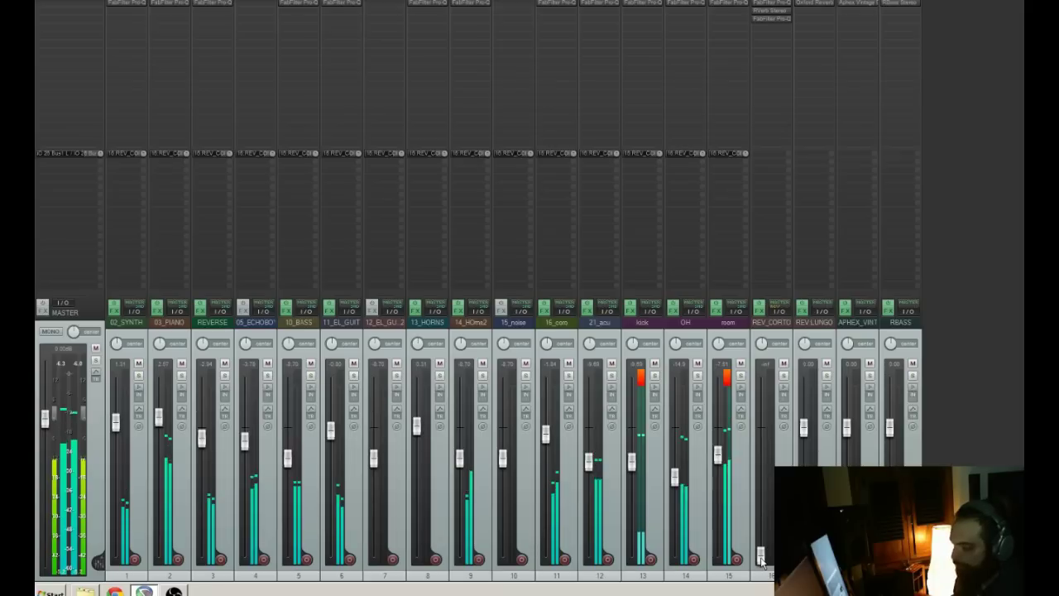
pyautogui.moveTo(761, 555); pyautogui.dragTo(763, 432)
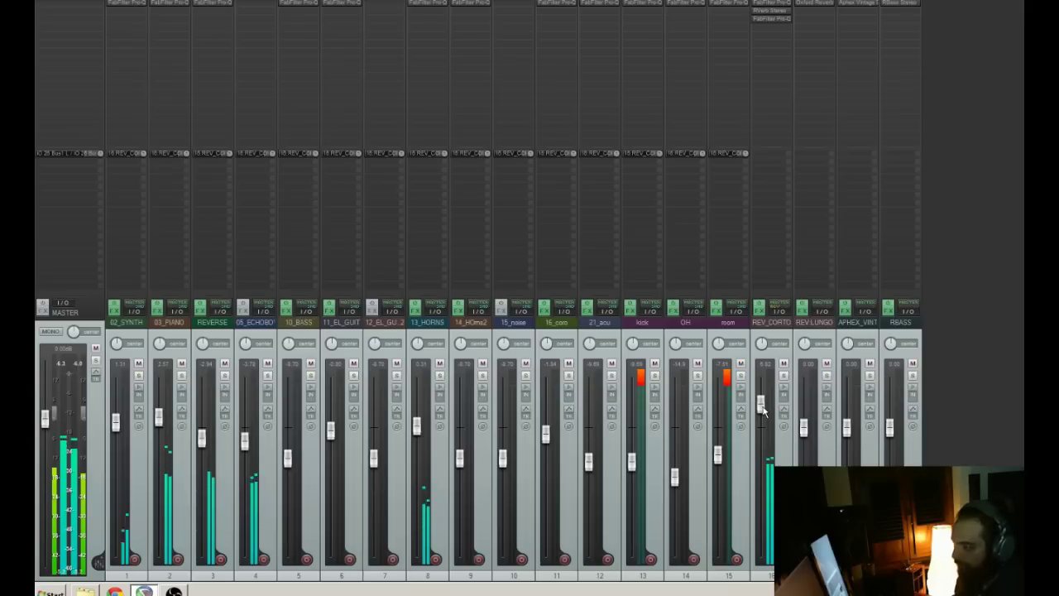
# - Insert the Waves GTR Stomp 2 Stereo plug-in on REV_CORTO and move it to the start of the effects chain
pyautogui.doubleClick(776, 45)
pyautogui.write('gt')
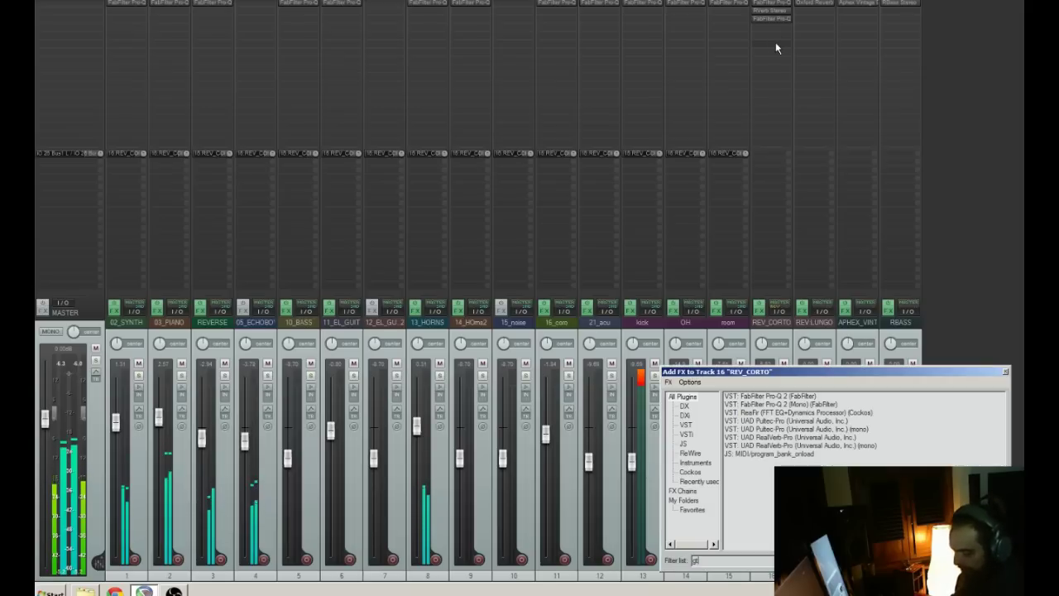
pyautogui.write('r')
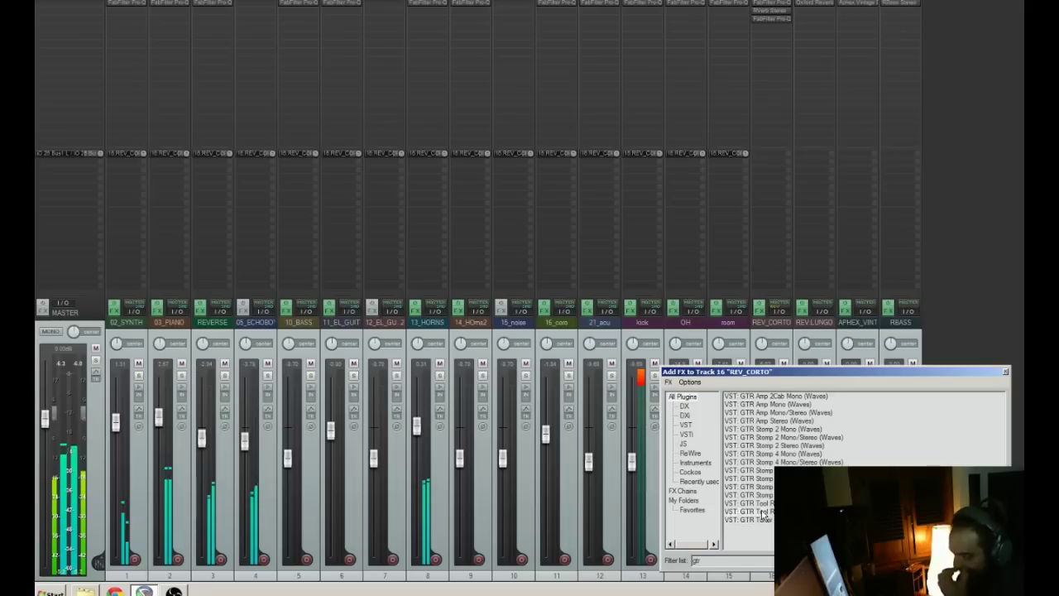
pyautogui.click(763, 446)
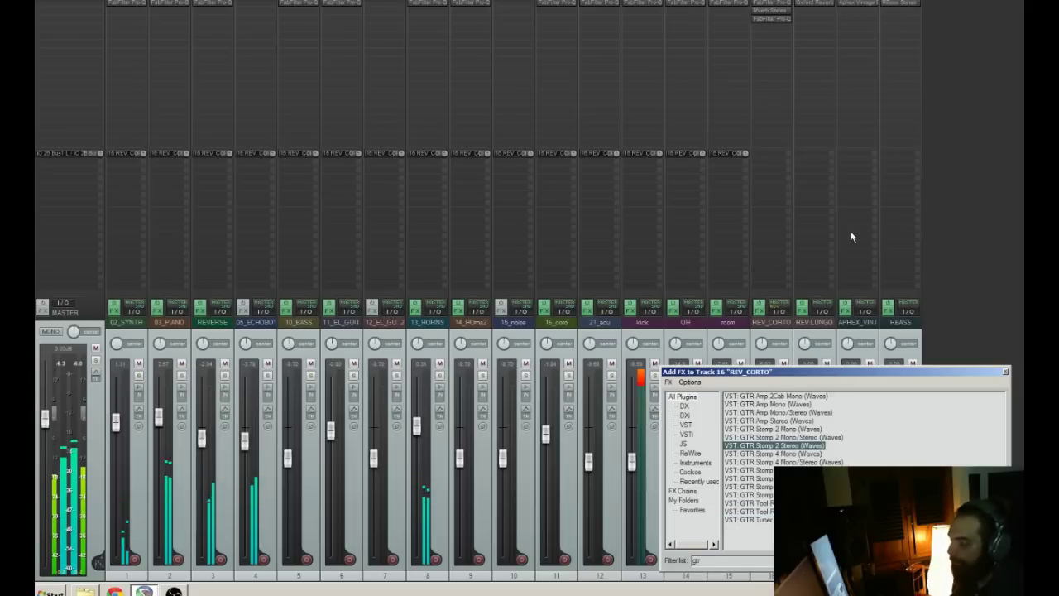
pyautogui.press('Return')
pyautogui.click(776, 26)
pyautogui.moveTo(776, 27); pyautogui.dragTo(763, 3)
pyautogui.click(780, 5)
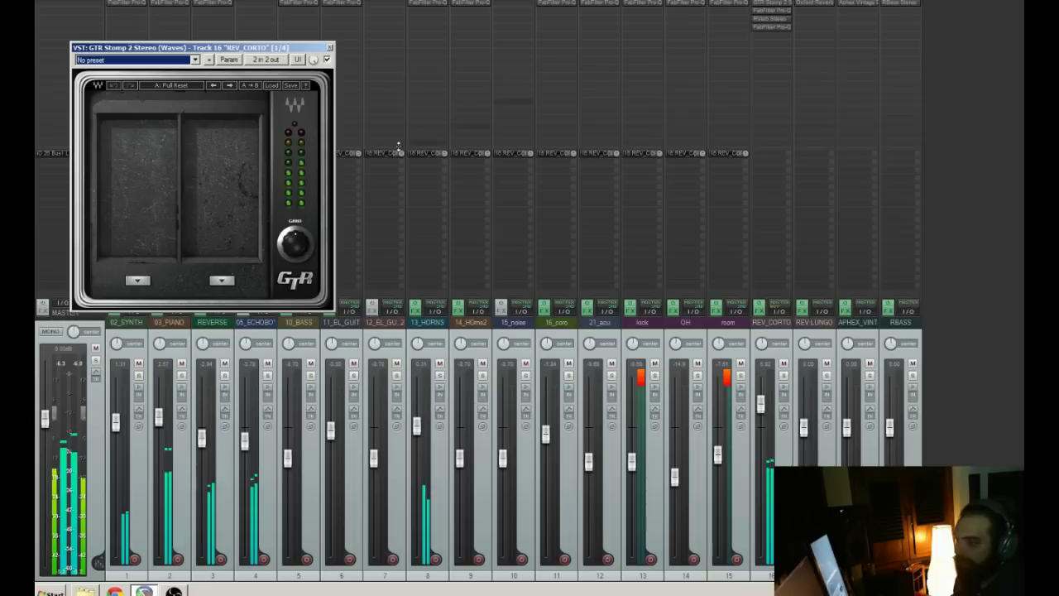
# - Load a chorus pedal into the first GTR Stomp slot, solo REV_CORTO, and adjust the chorus depth and rate
pyautogui.click(137, 281)
pyautogui.click(164, 309)
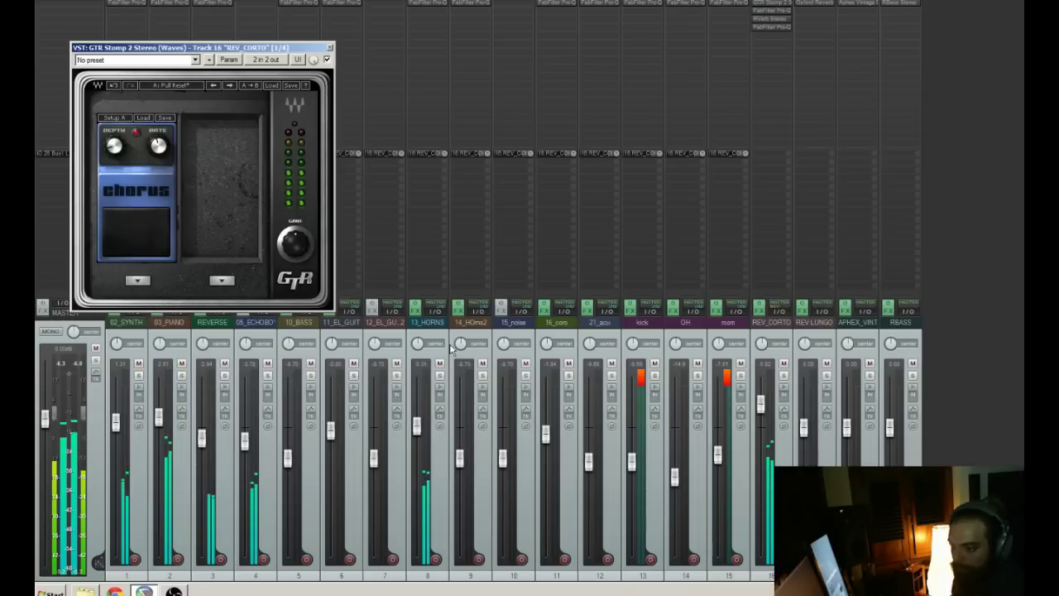
pyautogui.click(785, 376)
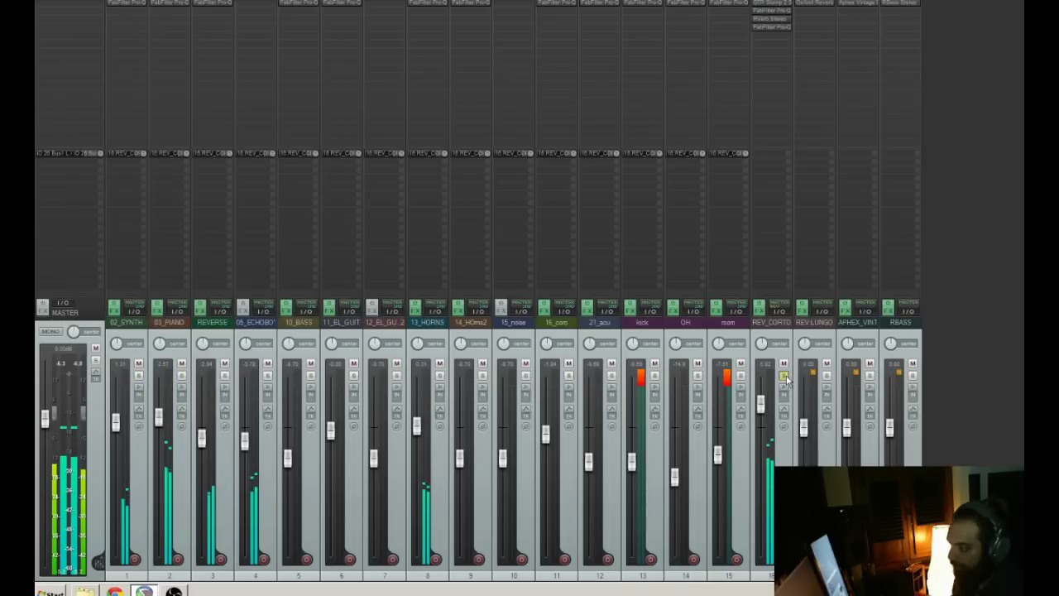
pyautogui.click(770, 5)
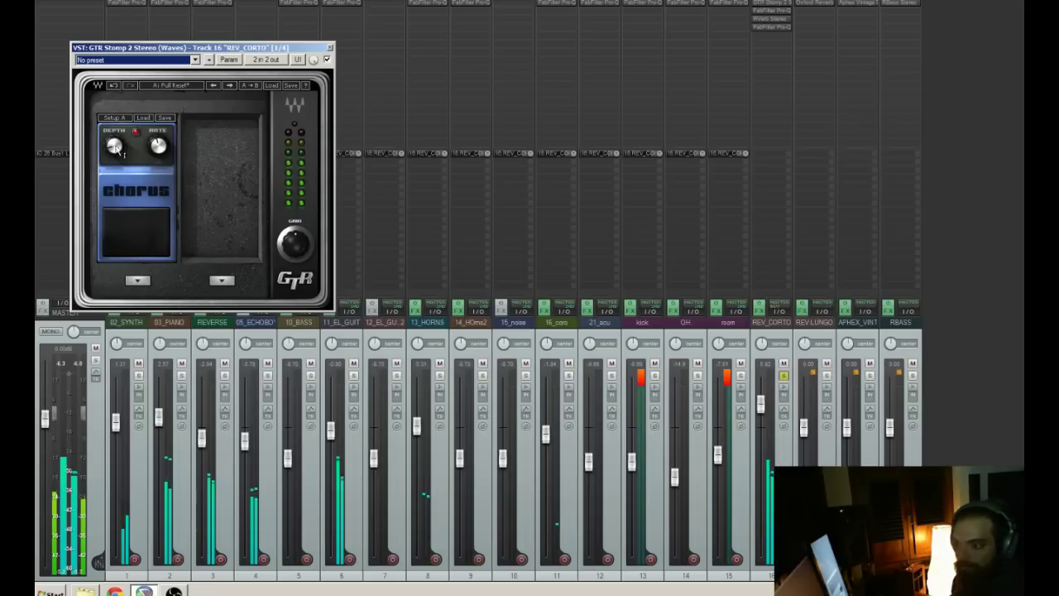
pyautogui.moveTo(158, 145); pyautogui.dragTo(158, 170)
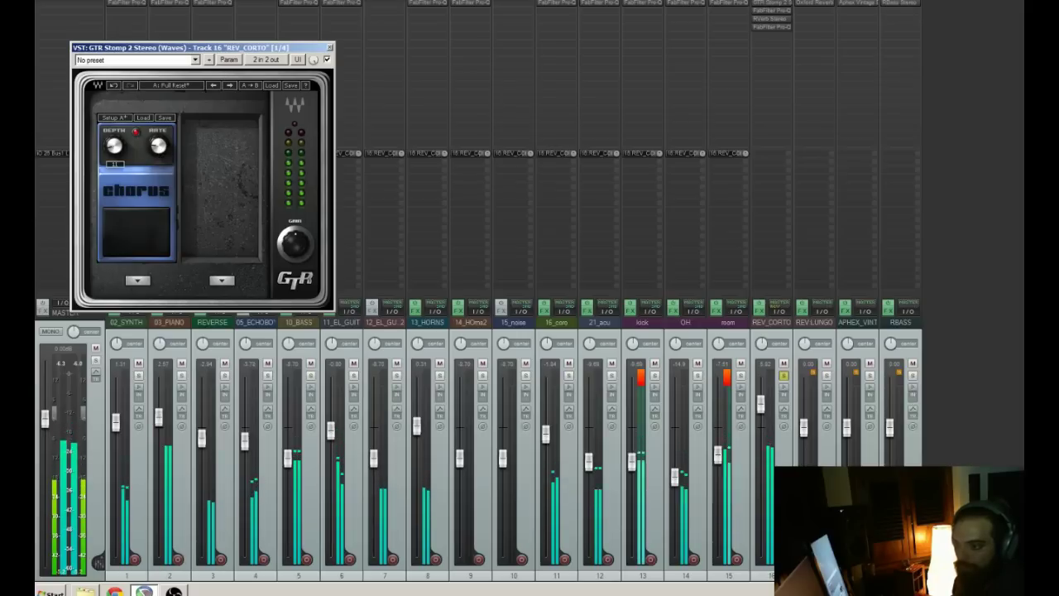
# - Compare the soloed reverb with the GTR Stomp chorus bypassed and enabled
pyautogui.click(327, 61)
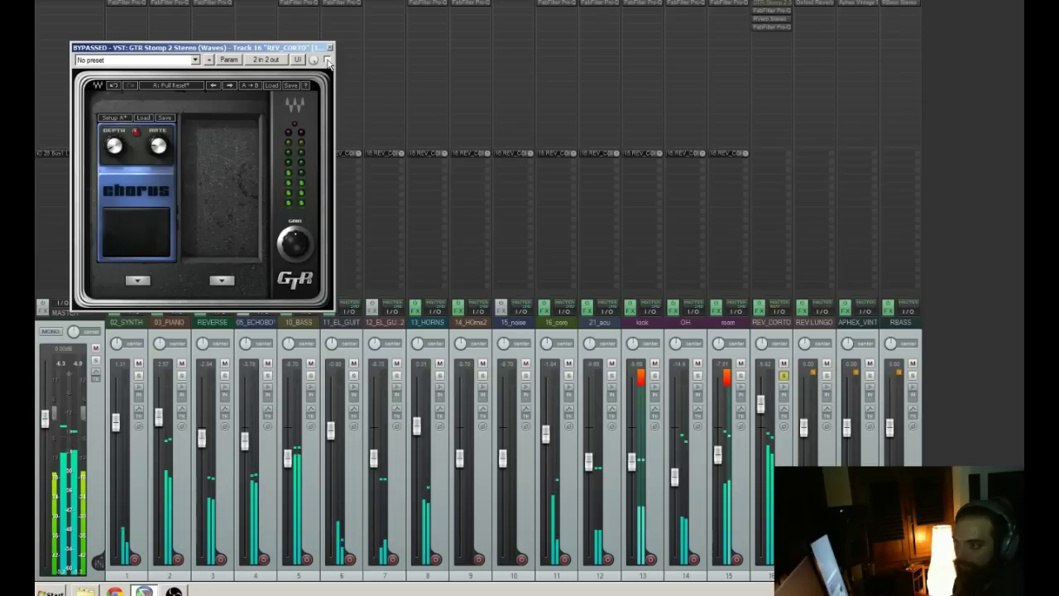
pyautogui.click(327, 60)
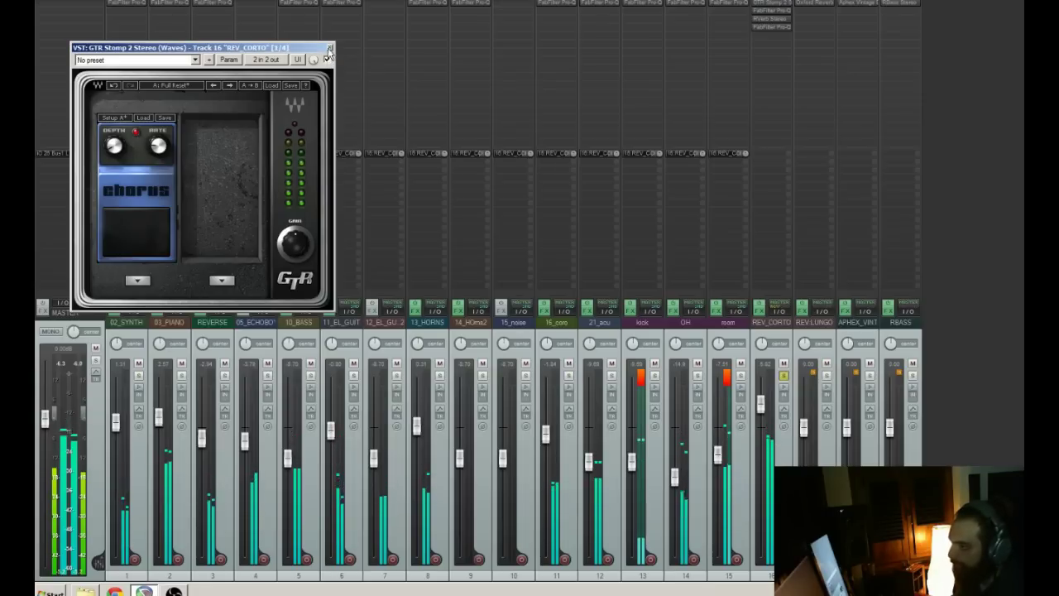
pyautogui.click(331, 48)
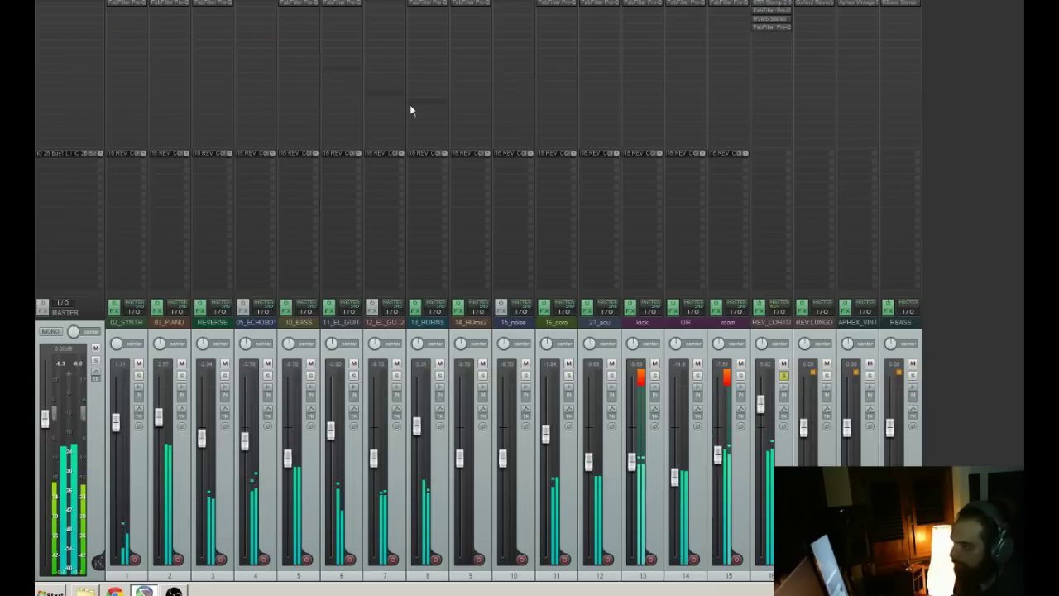
# - Take REV_CORTO out of solo and lower its fader to about 1 dB
pyautogui.click(784, 376)
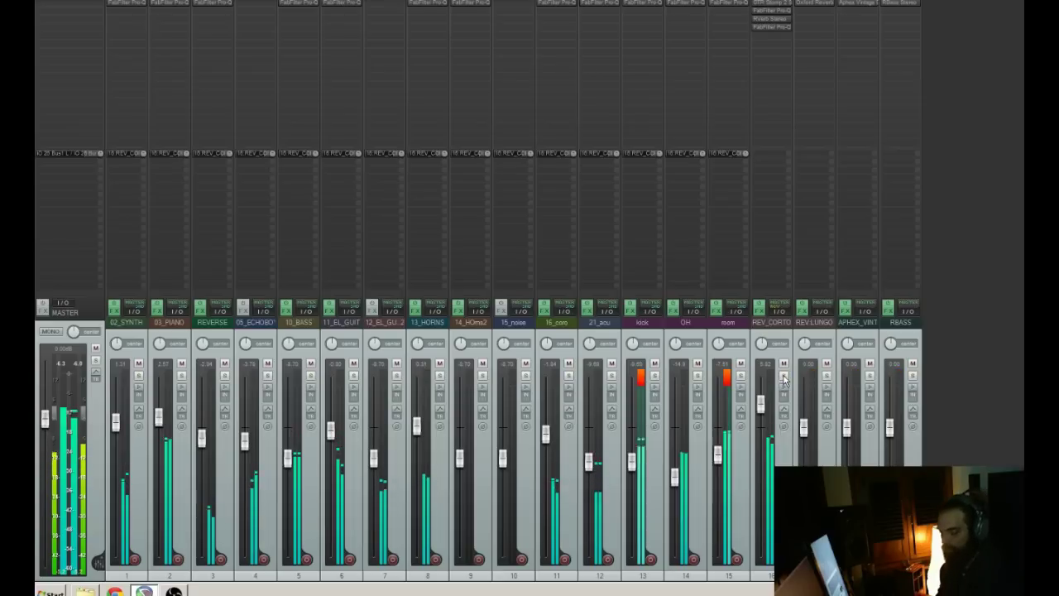
pyautogui.moveTo(761, 403); pyautogui.dragTo(769, 424)
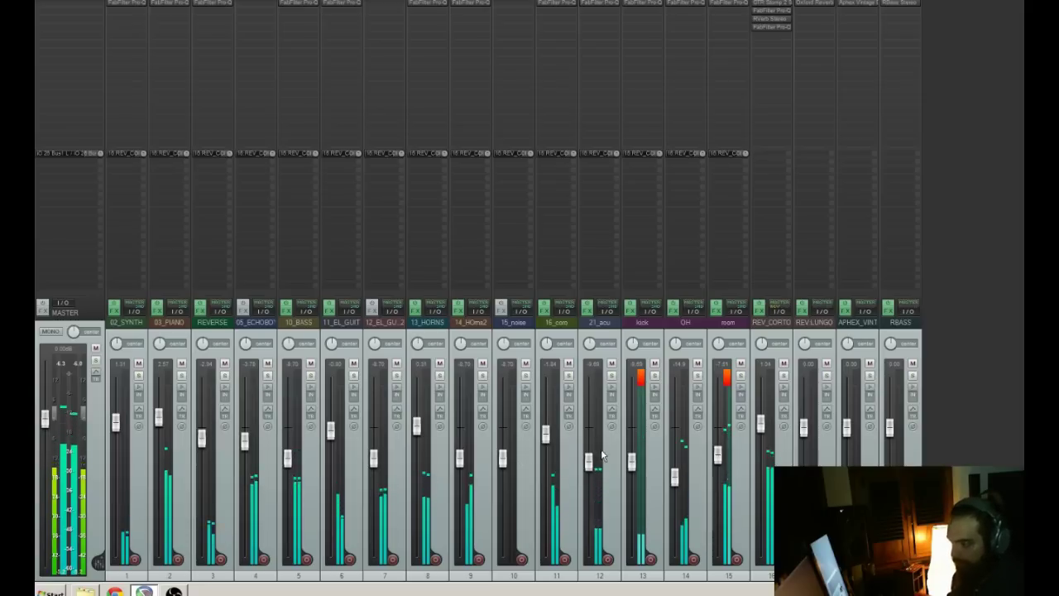
# - Raise the kick fader to about -8.5 dB and add a new track named kickparall right after the kick
pyautogui.click(650, 335)
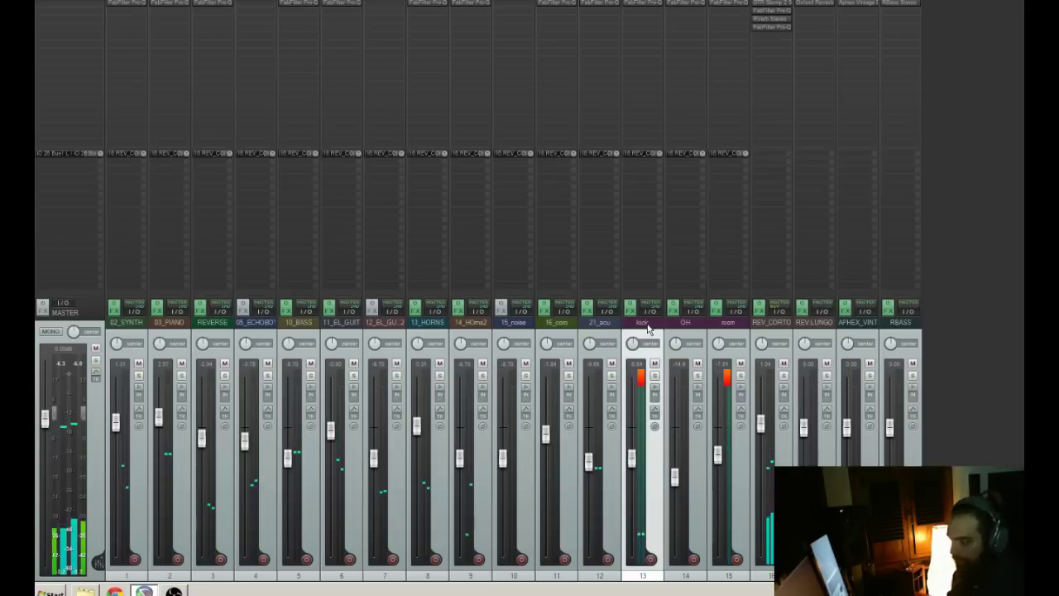
pyautogui.hotkey('ctrl', 't')
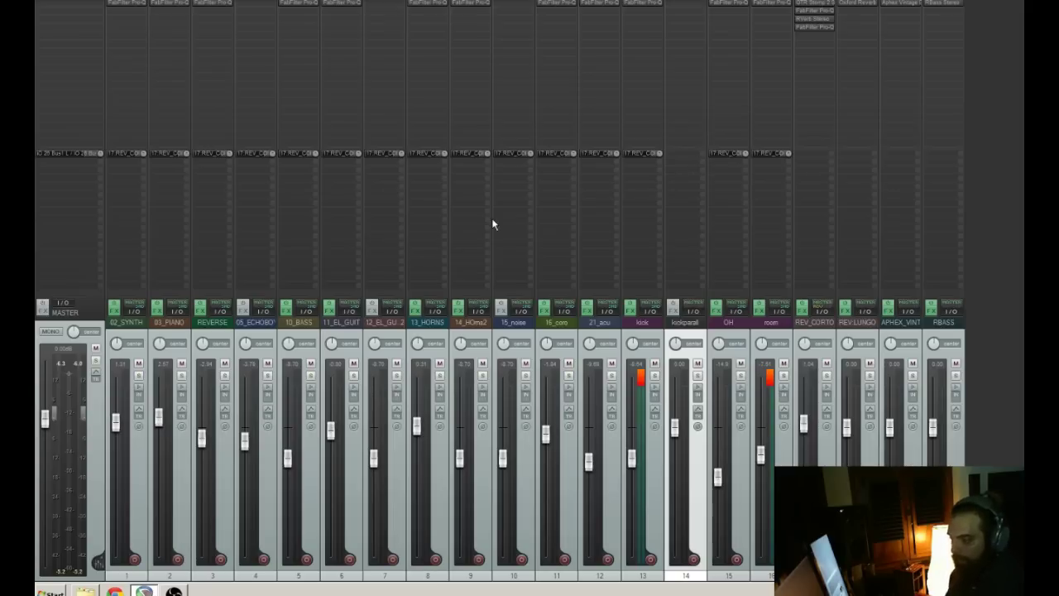
# - Check the kick's EQ curve, soften the 10_BASS low cut to a Q of about 0.815 at 66 Hz, and restart playback
pyautogui.click(639, 3)
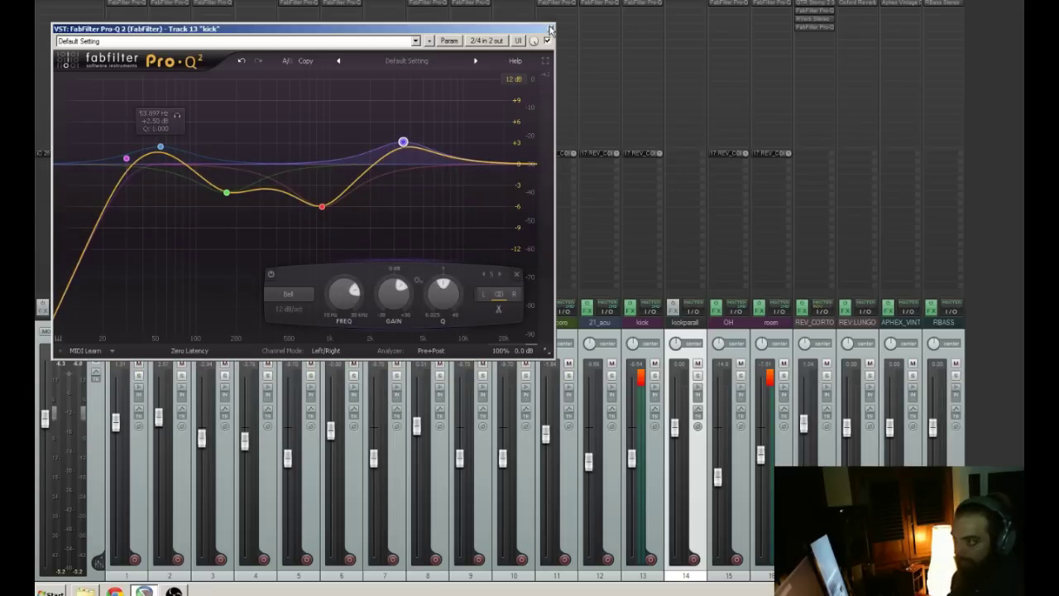
pyautogui.click(550, 30)
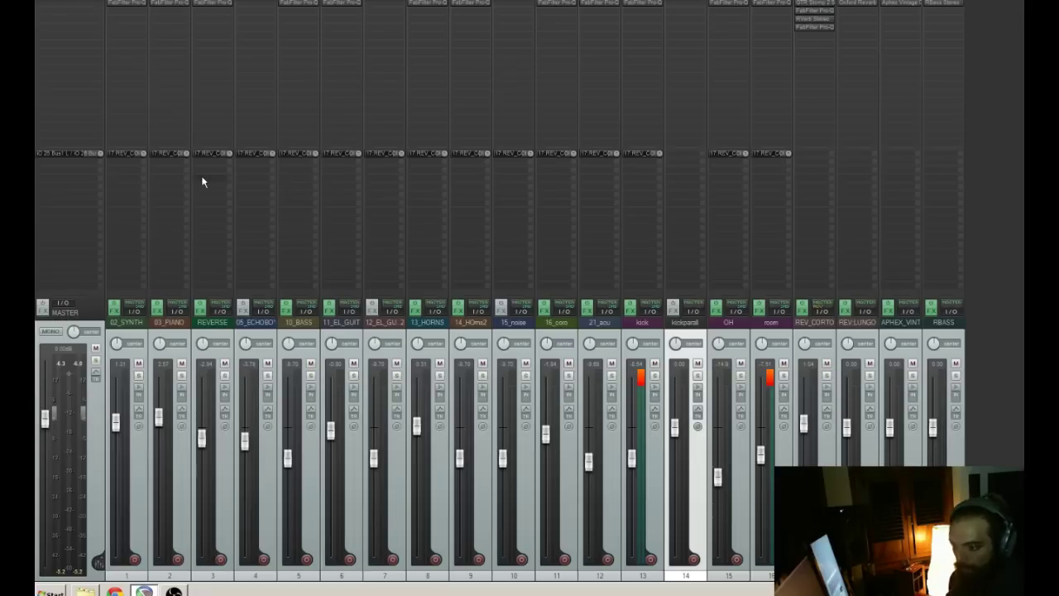
pyautogui.click(306, 3)
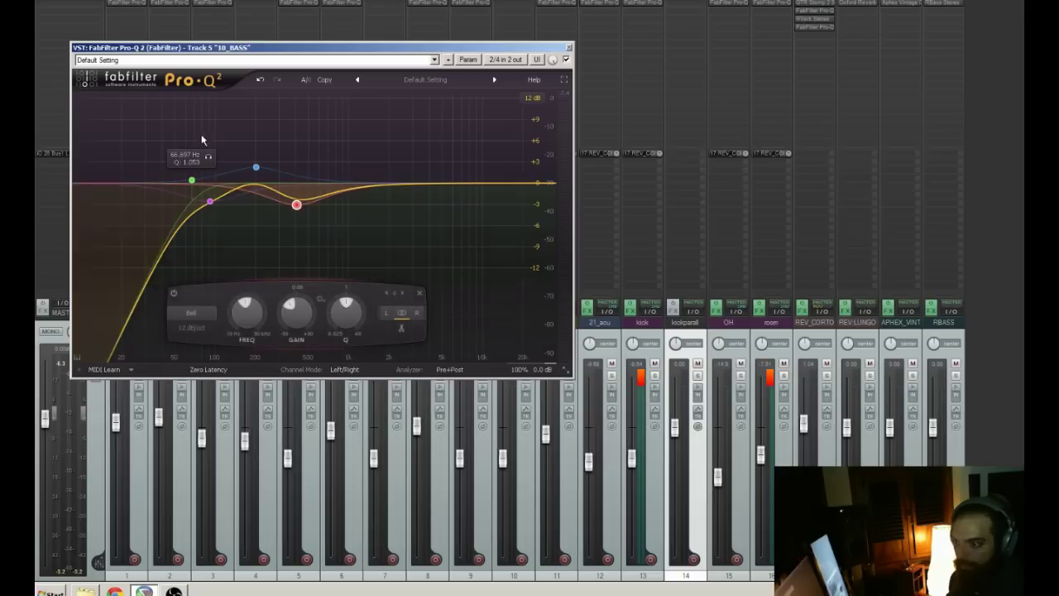
pyautogui.moveTo(192, 182); pyautogui.dragTo(192, 197)
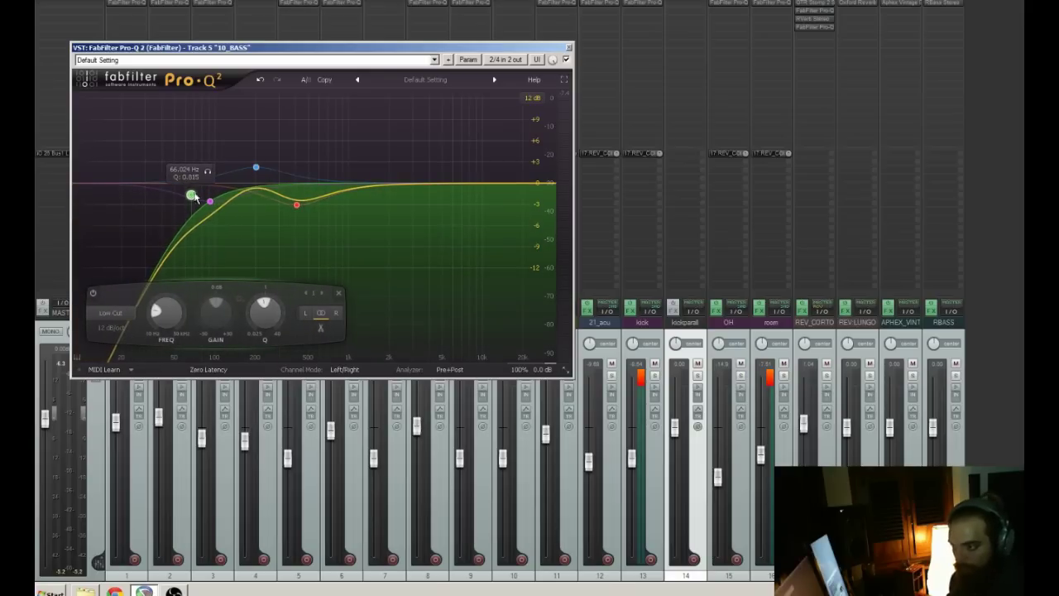
pyautogui.click(569, 48)
pyautogui.press('space')
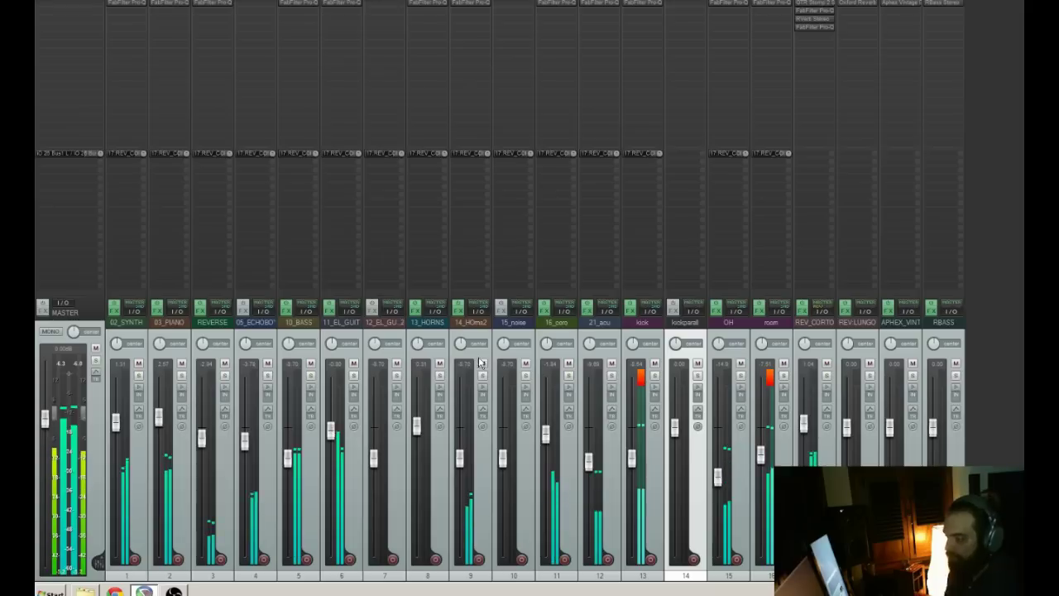
# - Create a send from the kick track to kickparall and solo kickparall
pyautogui.moveTo(635, 196); pyautogui.dragTo(678, 199)
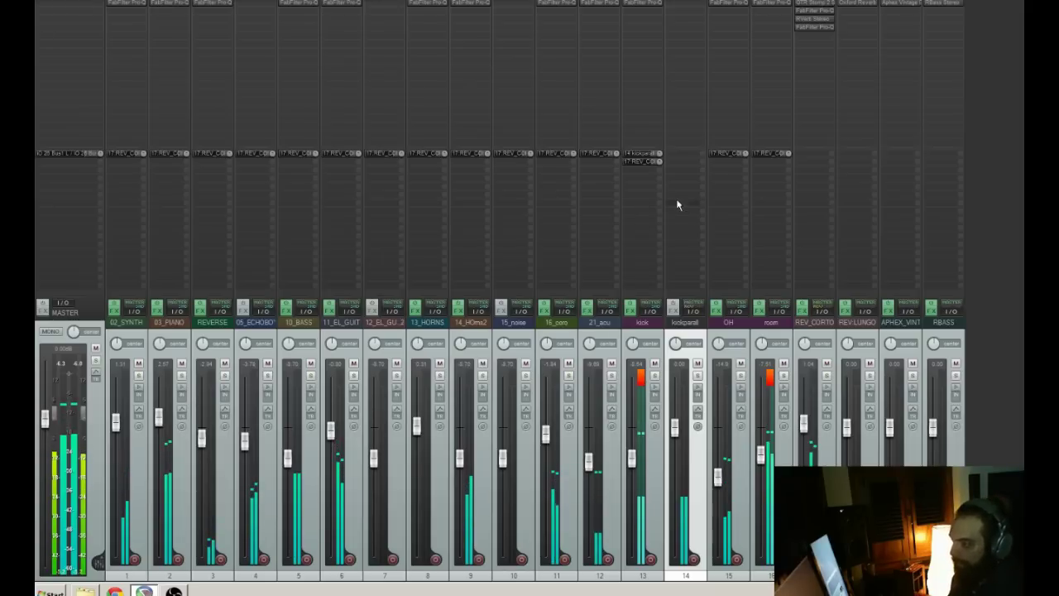
pyautogui.click(698, 375)
# - Insert RVox Stereo on kickparall, setting the compression to about -26.5 and the gate to about -39
pyautogui.click(680, 4)
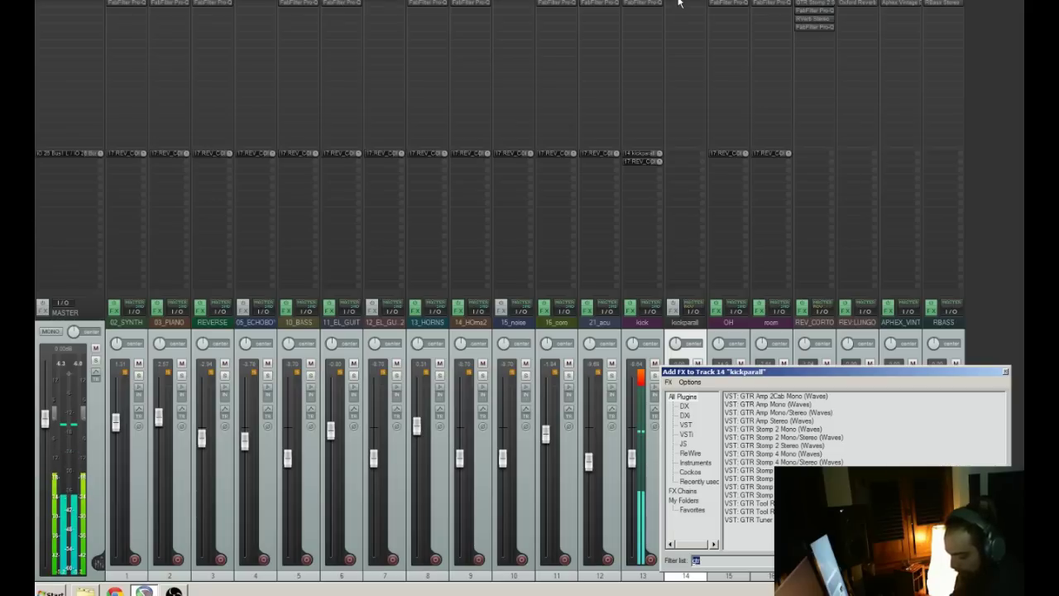
pyautogui.write('rvo')
pyautogui.doubleClick(762, 405)
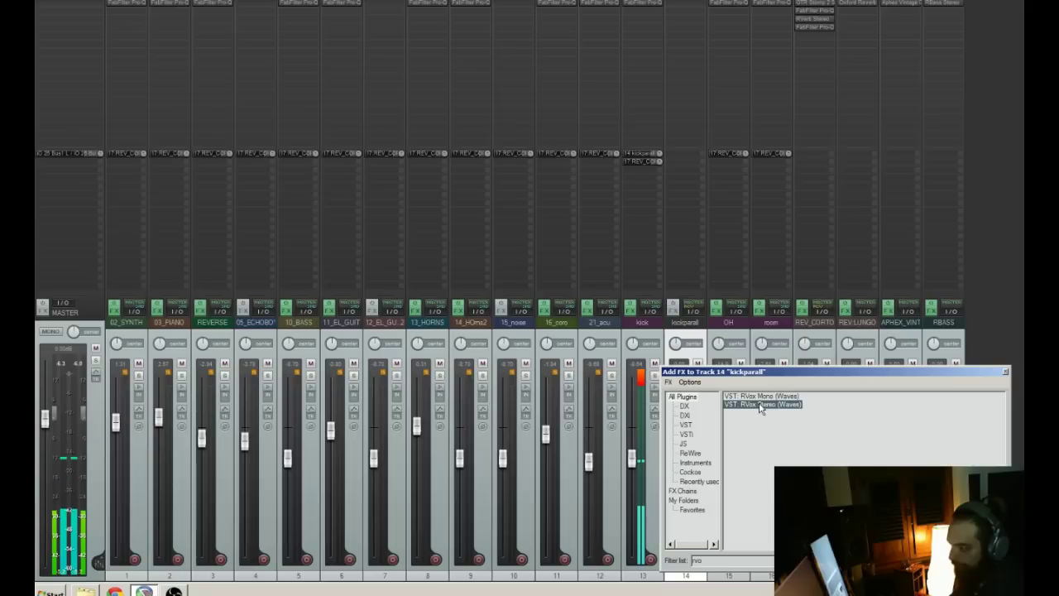
pyautogui.moveTo(224, 100); pyautogui.dragTo(213, 185)
pyautogui.moveTo(134, 216); pyautogui.dragTo(133, 157)
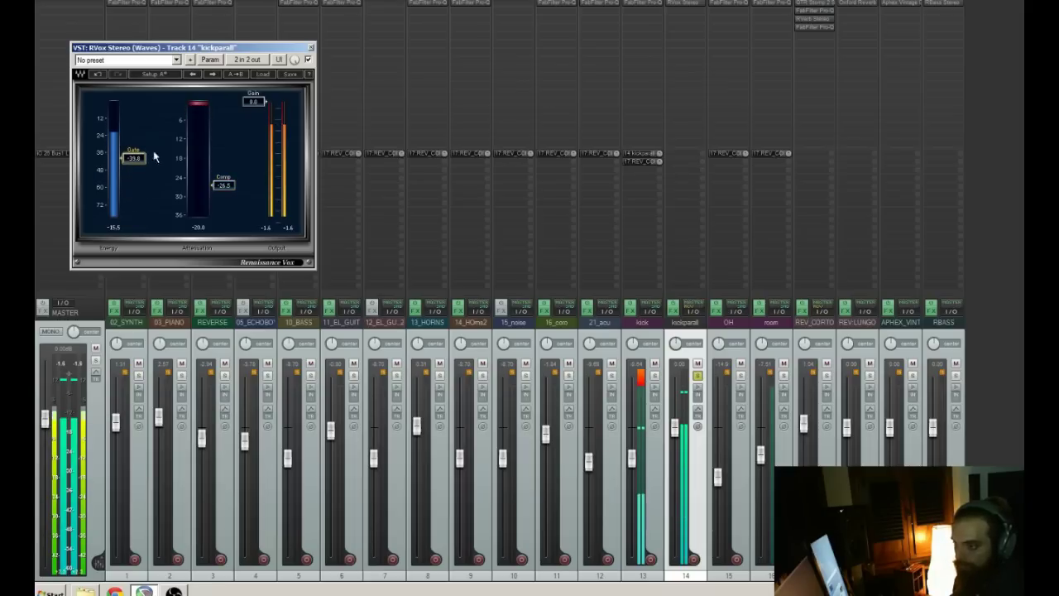
pyautogui.click(310, 47)
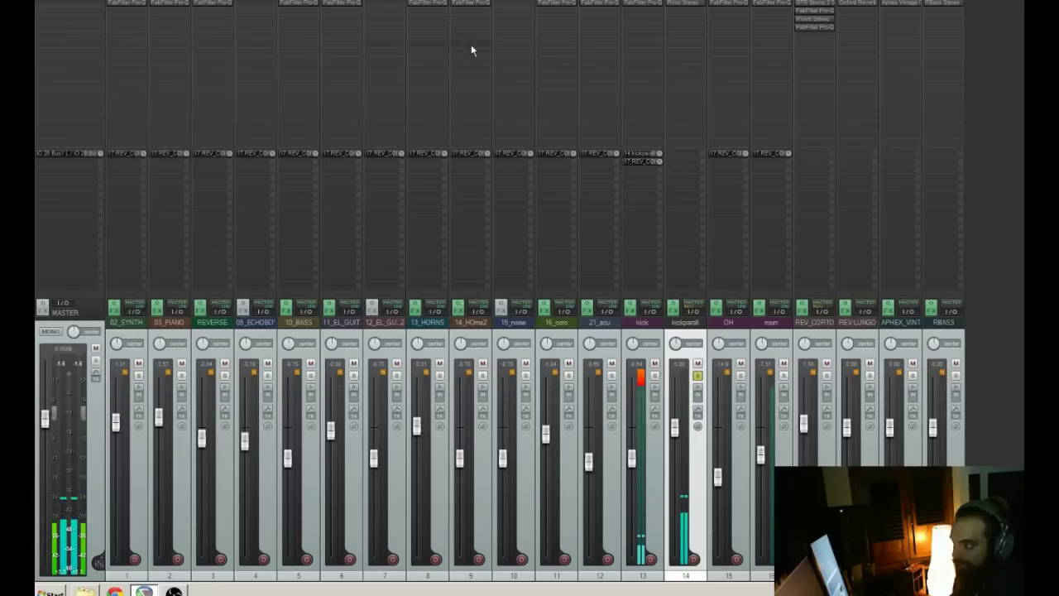
# - Insert the UAD Pultec equalizer after RVox on kickparall and set its low frequency to 60 CPS
pyautogui.click(688, 16)
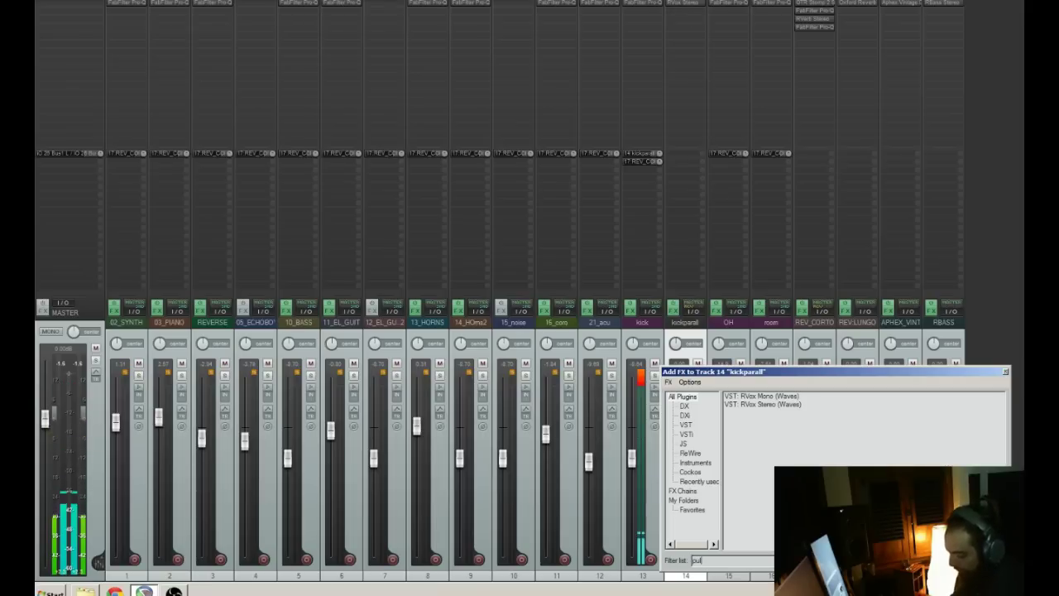
pyautogui.write('pul')
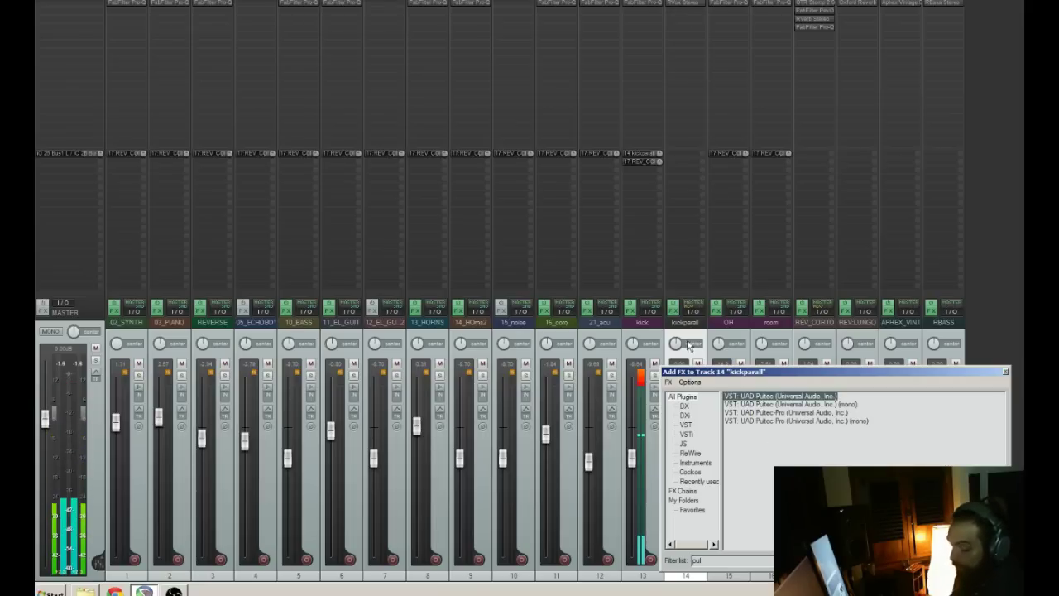
pyautogui.press('Return')
pyautogui.moveTo(214, 152); pyautogui.dragTo(225, 139)
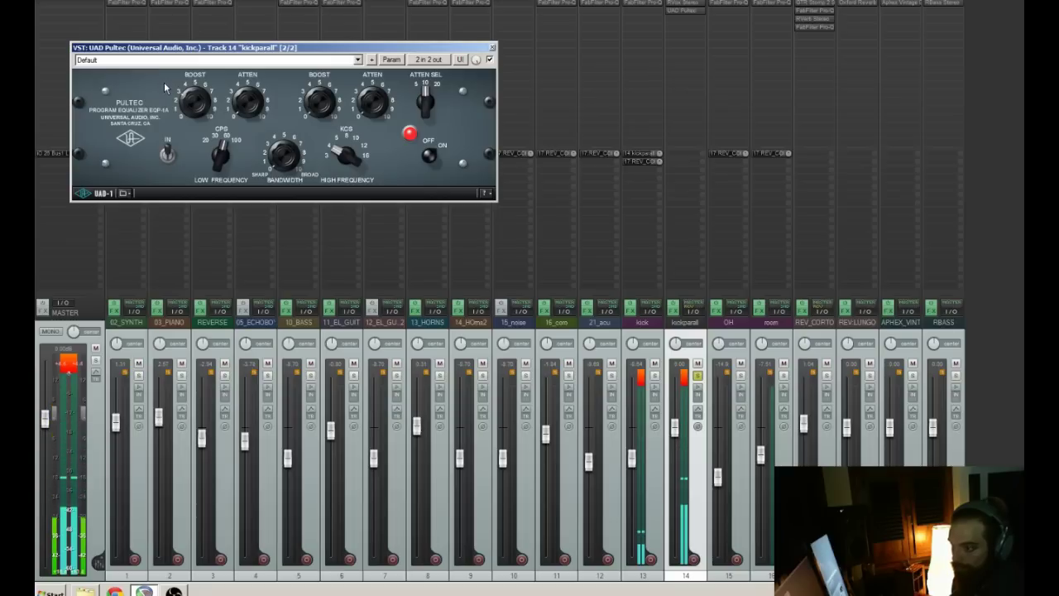
# - Pull the kickparall fader down fully, solo kick with kickparall, and raise kickparall during playback to about -18 dB beneath the kick
pyautogui.click(493, 48)
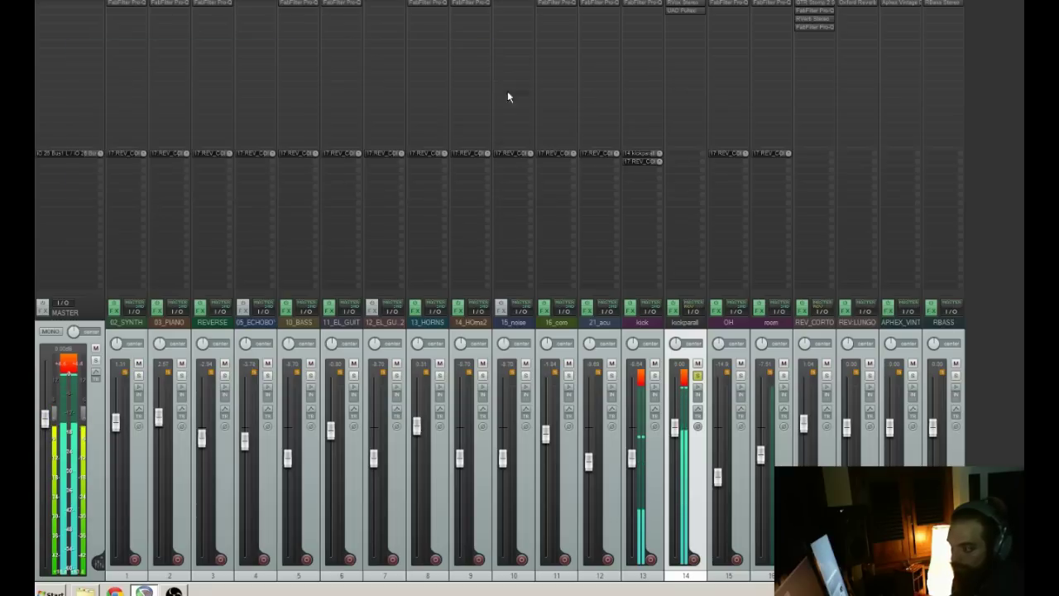
pyautogui.moveTo(675, 427); pyautogui.dragTo(680, 562)
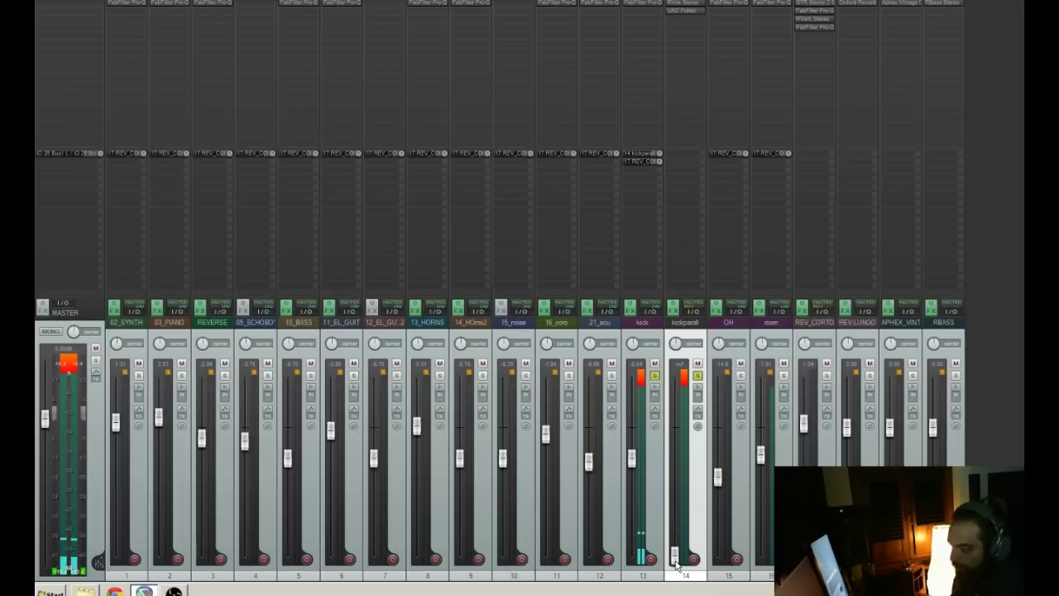
pyautogui.keyDown('ctrl'); pyautogui.click(675, 556); pyautogui.keyUp('ctrl')
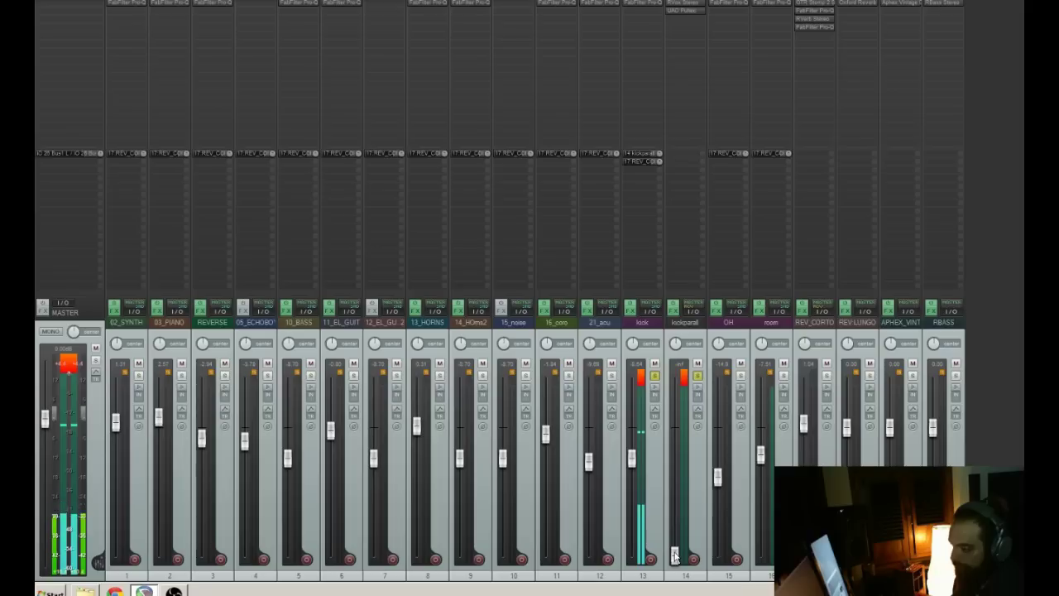
pyautogui.moveTo(675, 540); pyautogui.dragTo(677, 493)
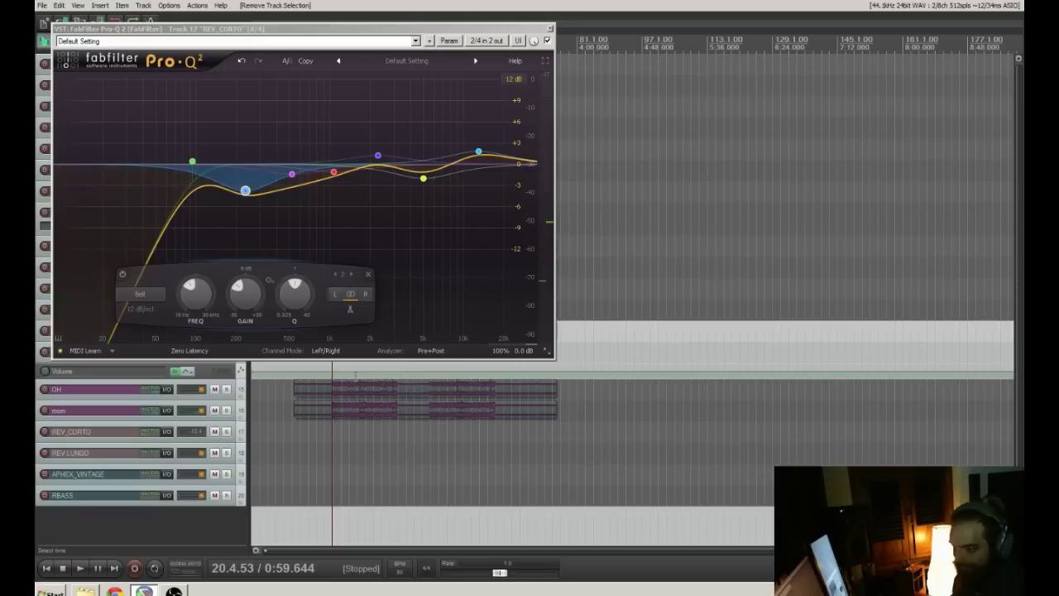
pyautogui.press('space')
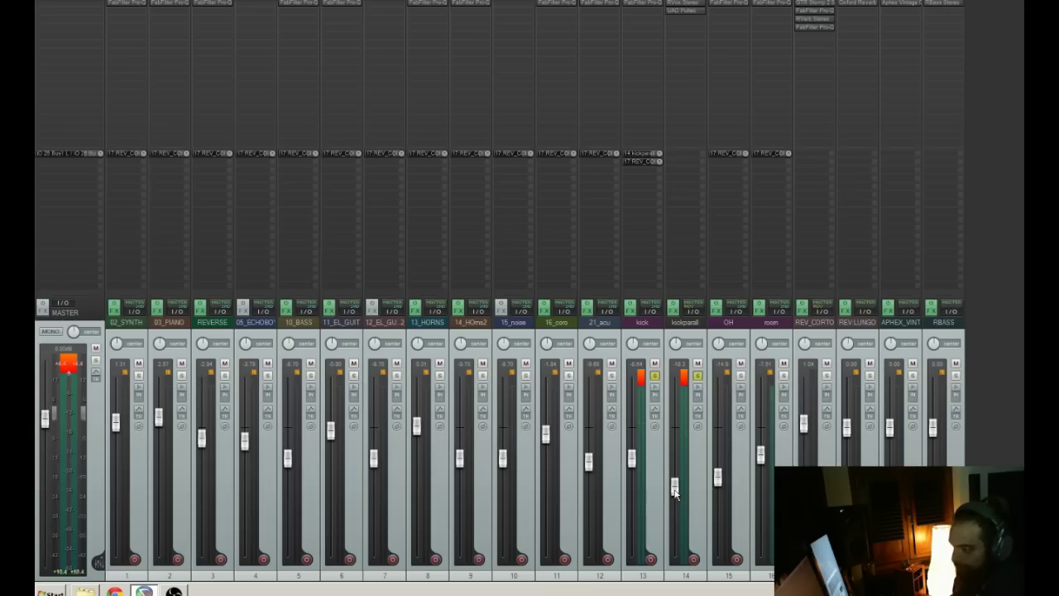
pyautogui.moveTo(675, 492); pyautogui.dragTo(677, 506)
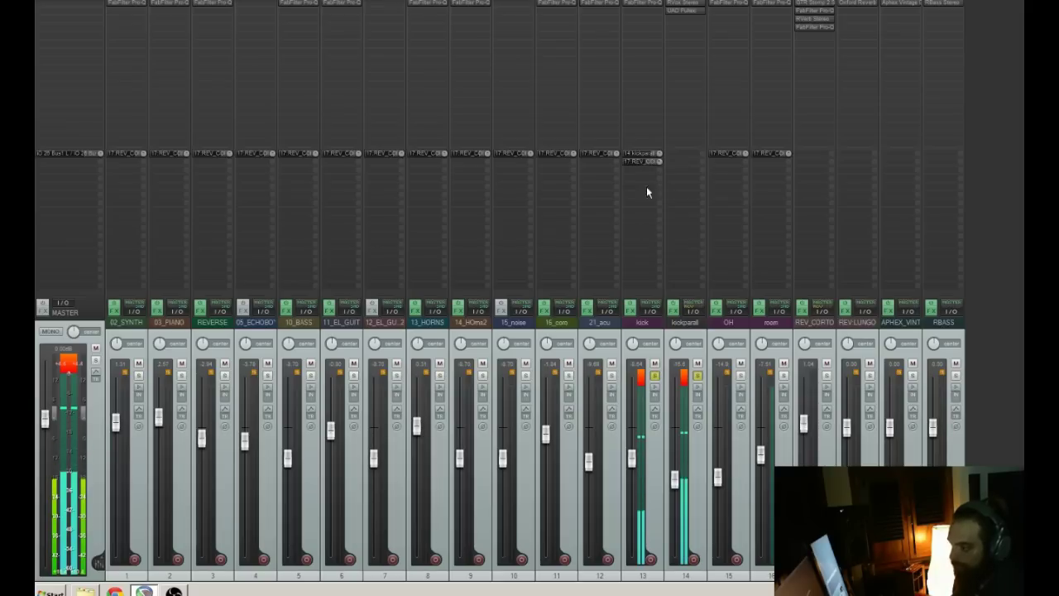
pyautogui.moveTo(676, 507); pyautogui.dragTo(675, 478)
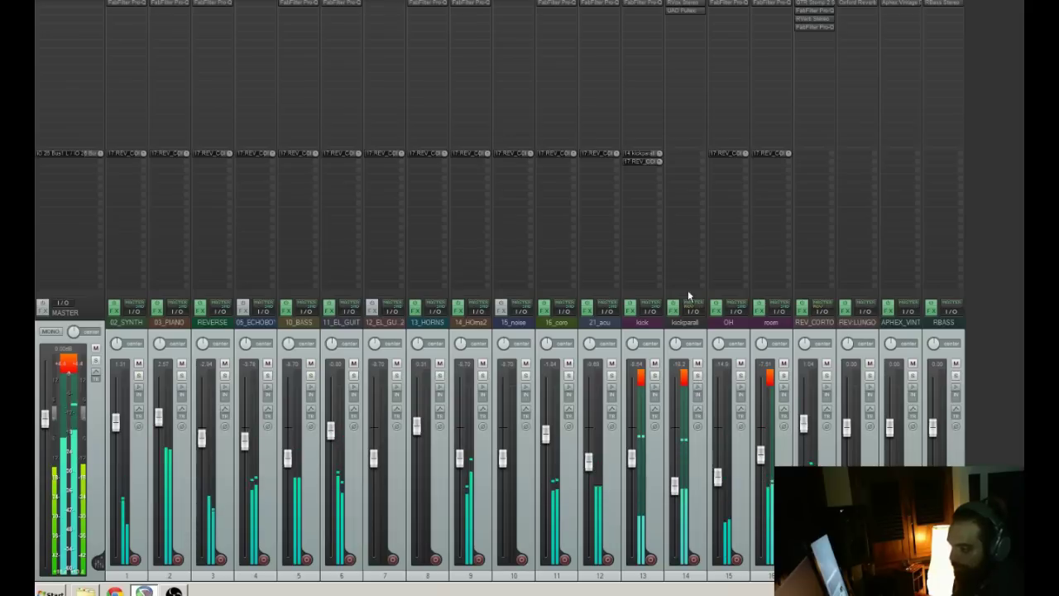
pyautogui.doubleClick(683, 26)
pyautogui.doubleClick(757, 396)
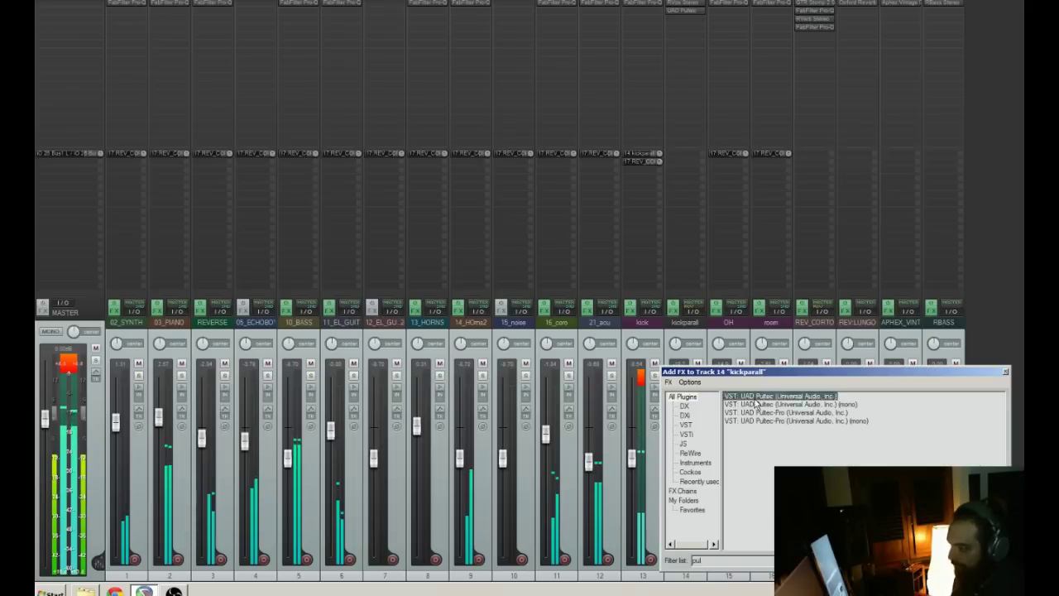
pyautogui.click(493, 46)
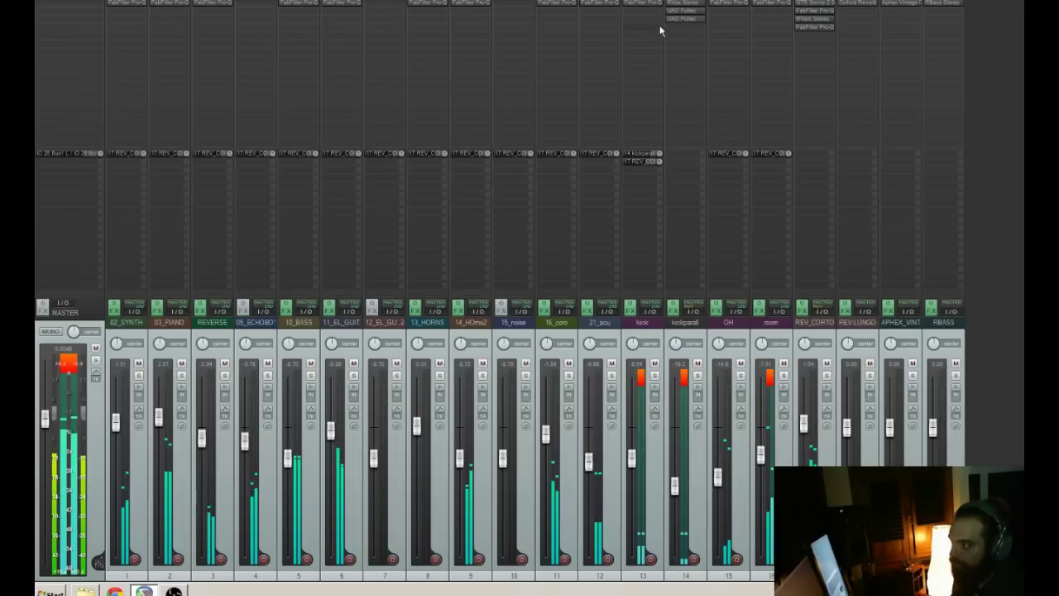
# - Insert FabFilter Pro-Q 2 on kickparall, solo the track, and shape a bell cut of about 5.6 dB at 992 Hz with Q 1
pyautogui.doubleClick(685, 22)
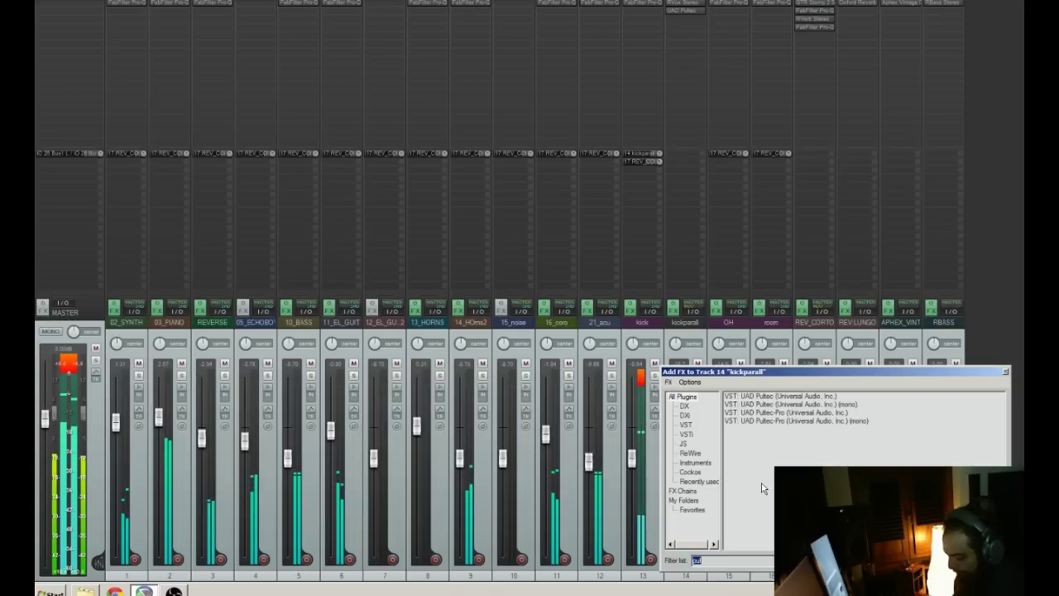
pyautogui.write('pro')
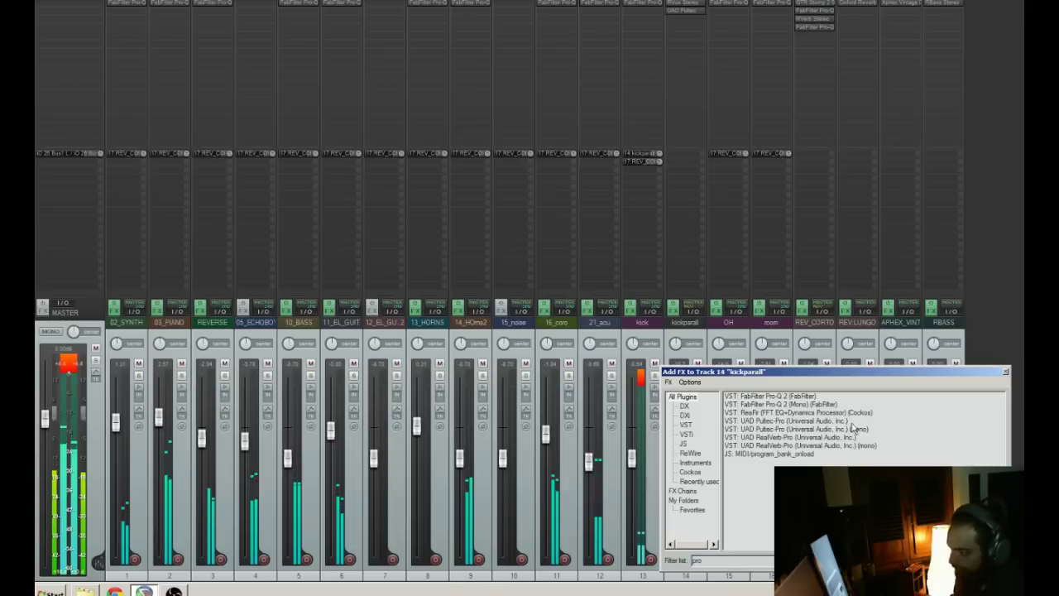
pyautogui.doubleClick(787, 398)
pyautogui.click(367, 163)
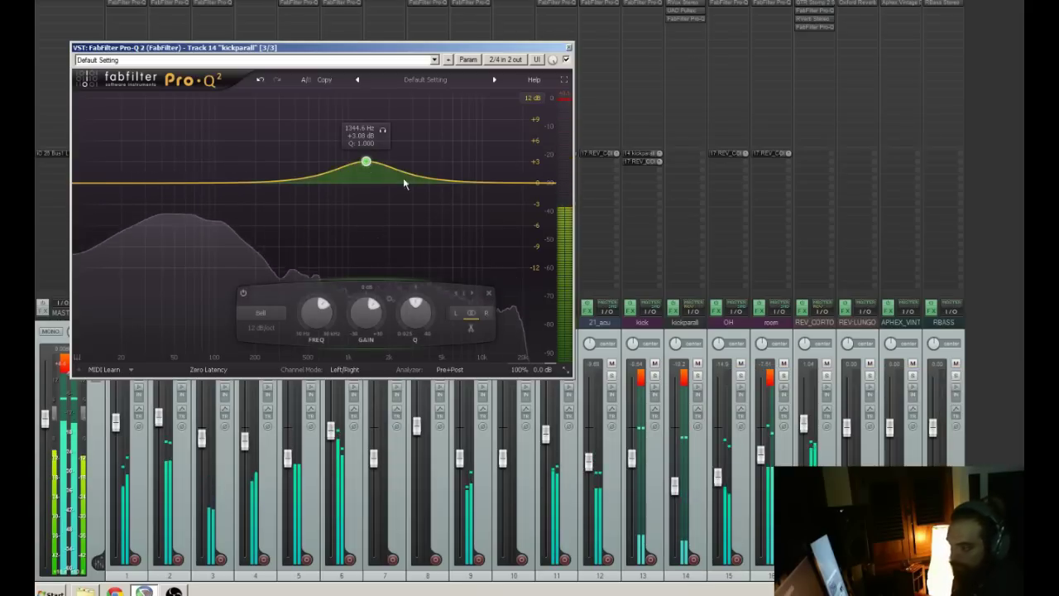
pyautogui.click(702, 382)
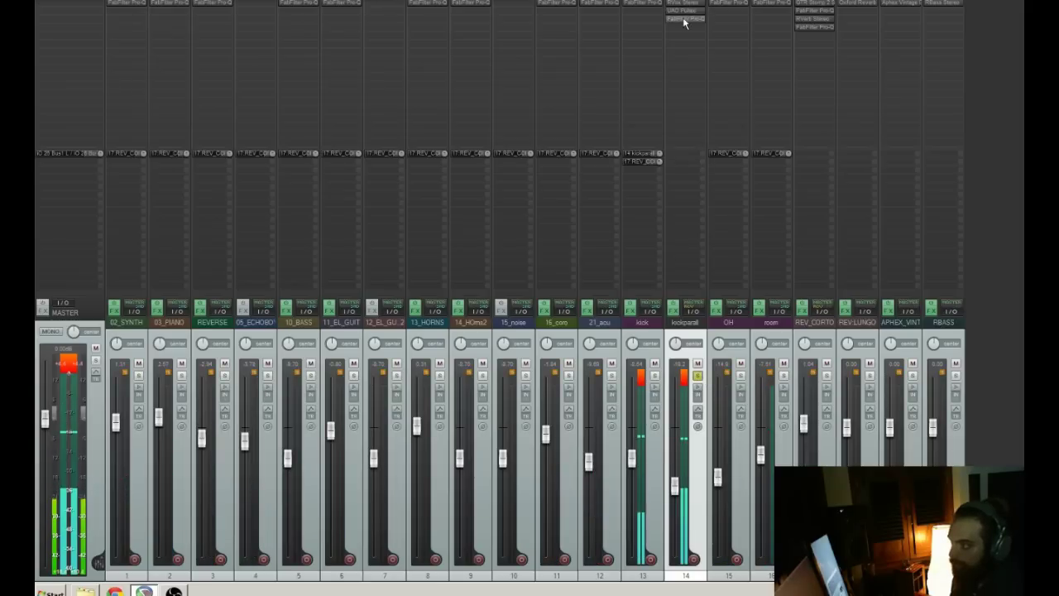
pyautogui.click(684, 20)
pyautogui.moveTo(366, 161); pyautogui.dragTo(348, 221)
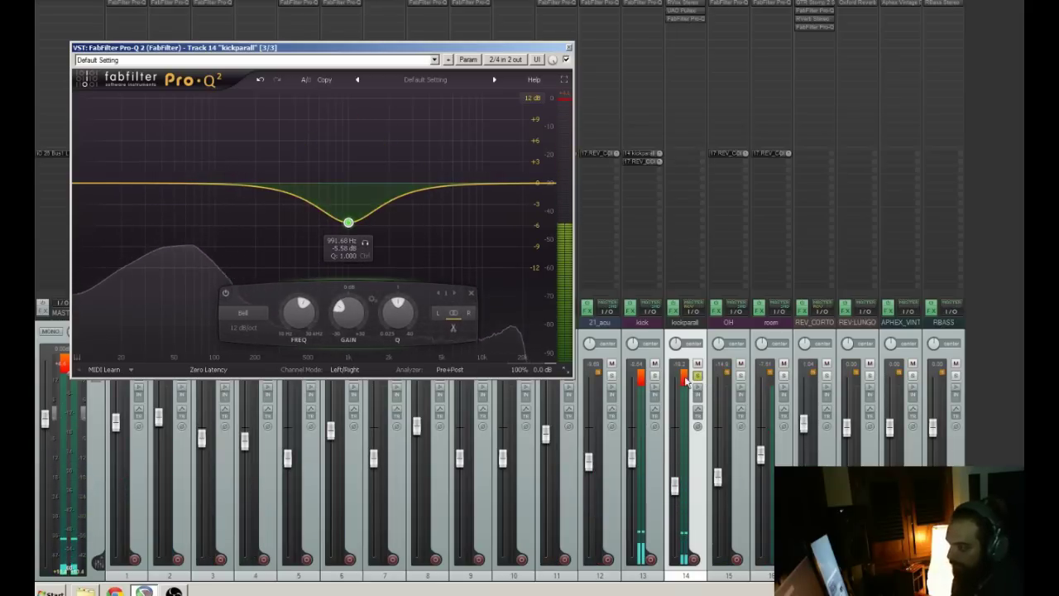
# - Unsolo kickparall, trim its fader to about -19.5 dB, and compare the mix with the track muted and unmuted
pyautogui.click(700, 381)
pyautogui.moveTo(676, 490); pyautogui.dragTo(676, 491)
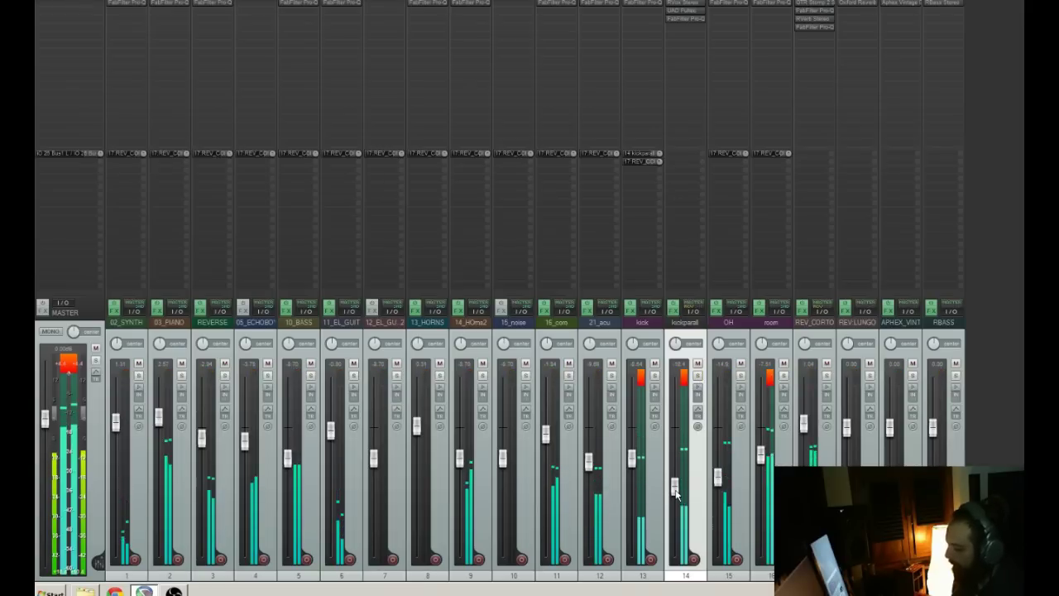
pyautogui.click(697, 364)
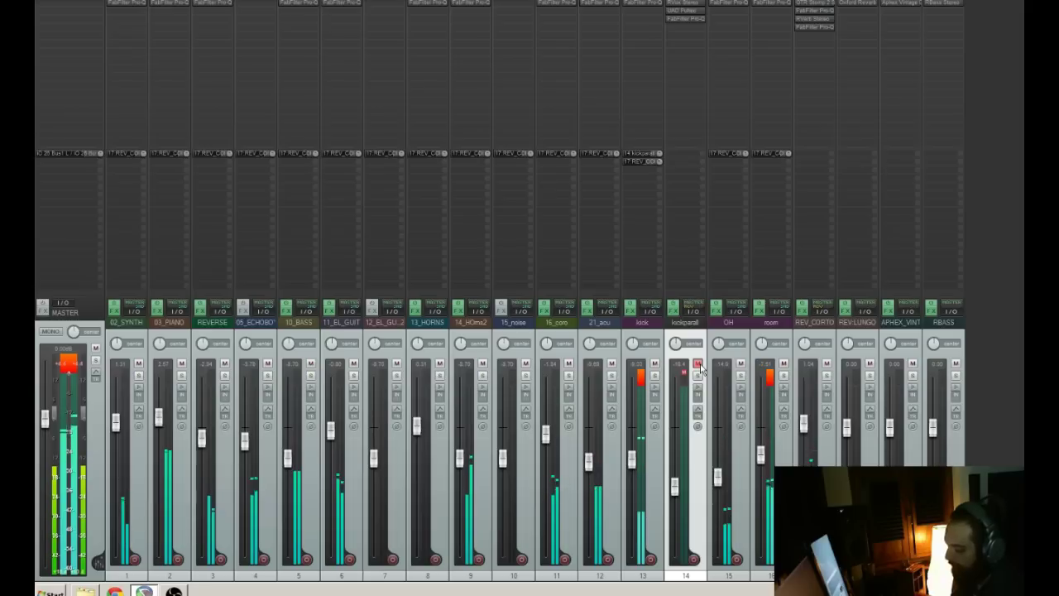
pyautogui.click(698, 365)
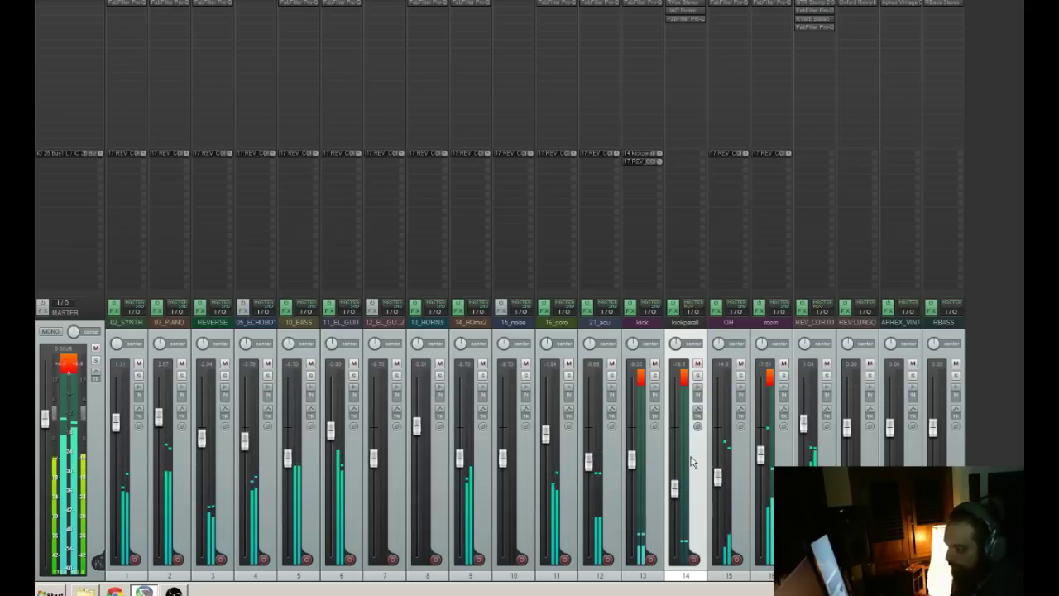
# - Create sends from room, 21_acu and 03_PIANO to APHEX_VINT at reduced levels, soloing each track while setting its send
pyautogui.click(784, 377)
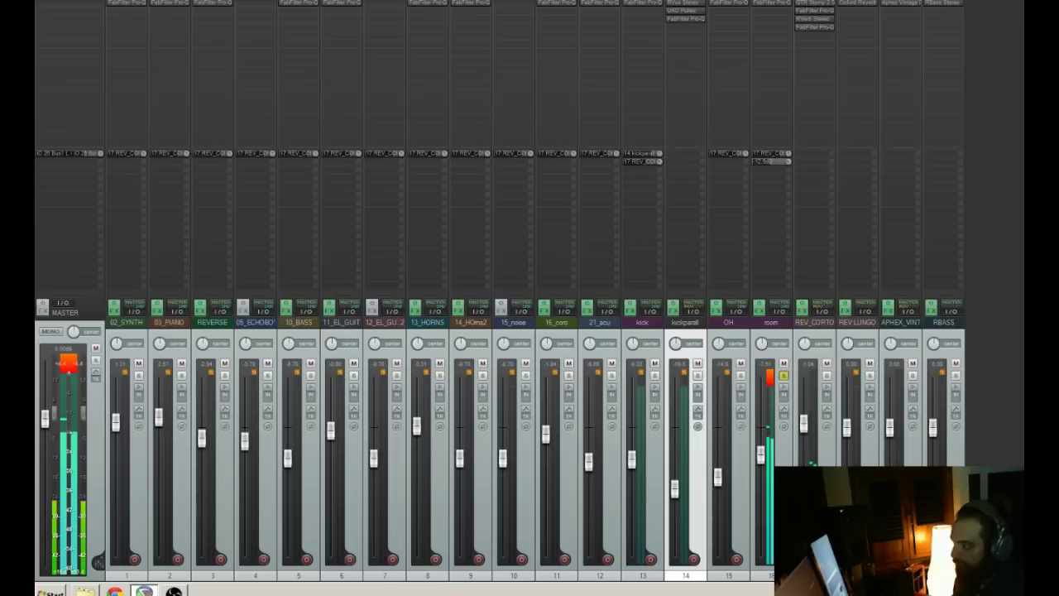
pyautogui.click(783, 375)
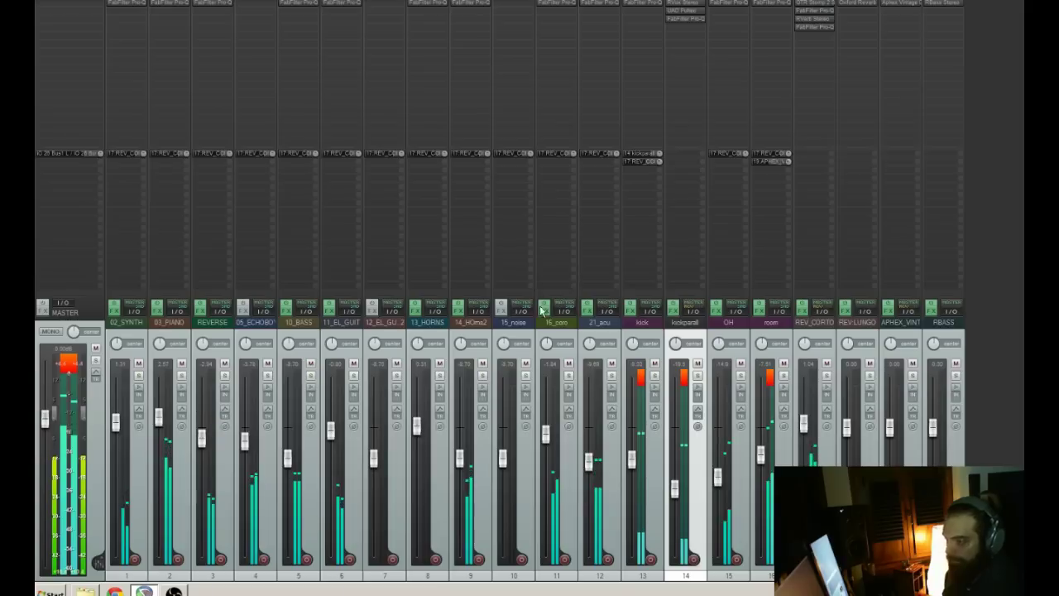
pyautogui.click(611, 375)
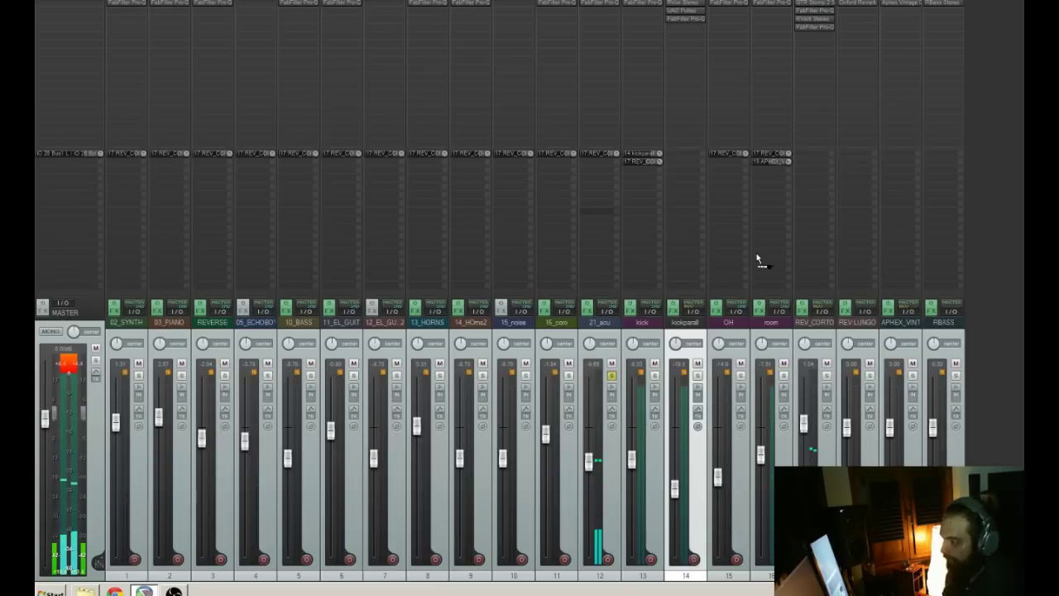
pyautogui.moveTo(843, 242); pyautogui.dragTo(891, 233)
pyautogui.moveTo(616, 162); pyautogui.dragTo(617, 175)
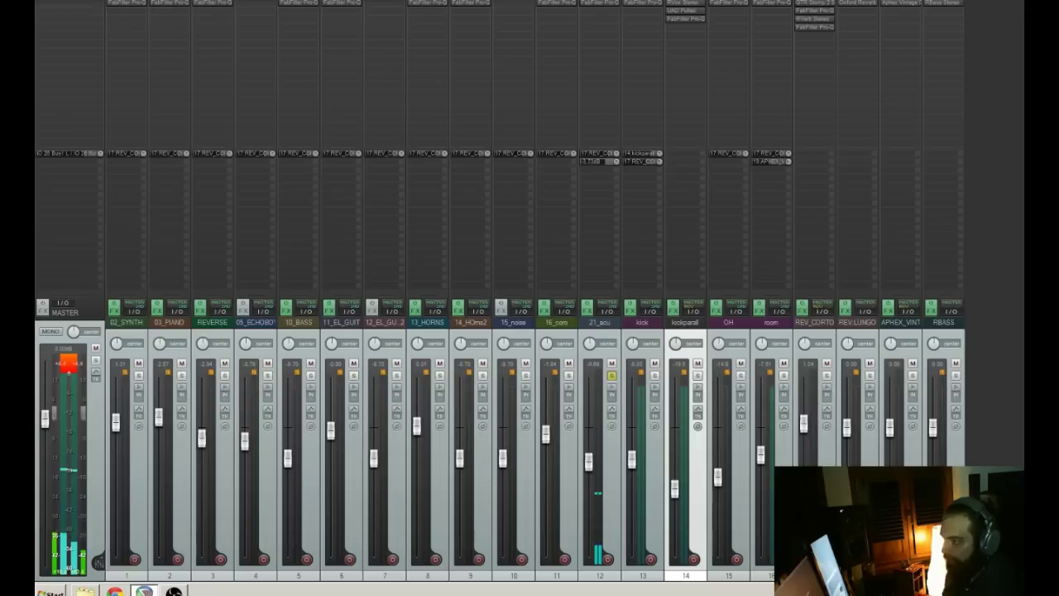
pyautogui.click(612, 376)
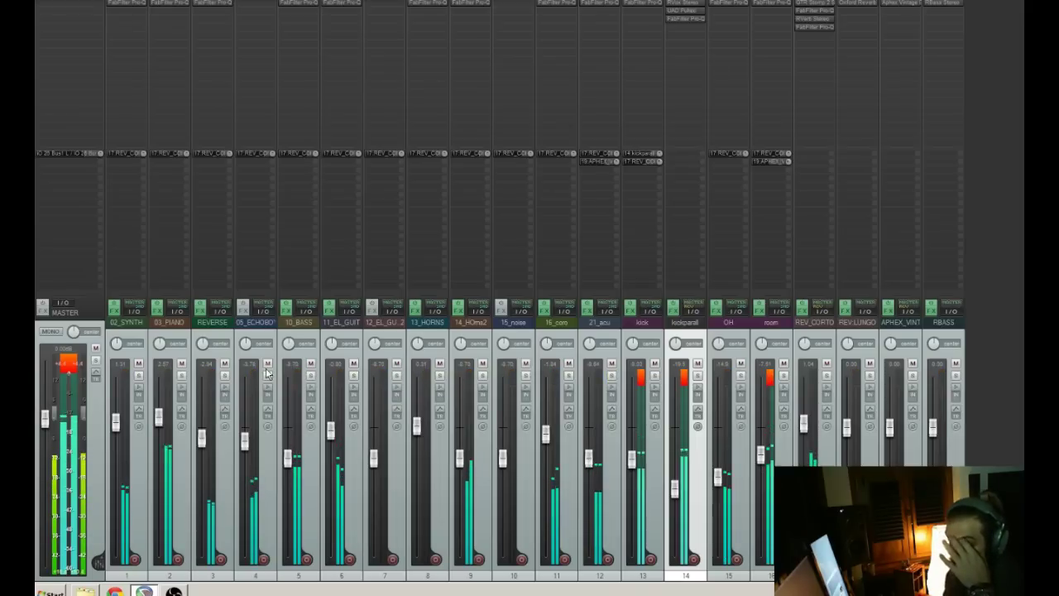
pyautogui.click(182, 377)
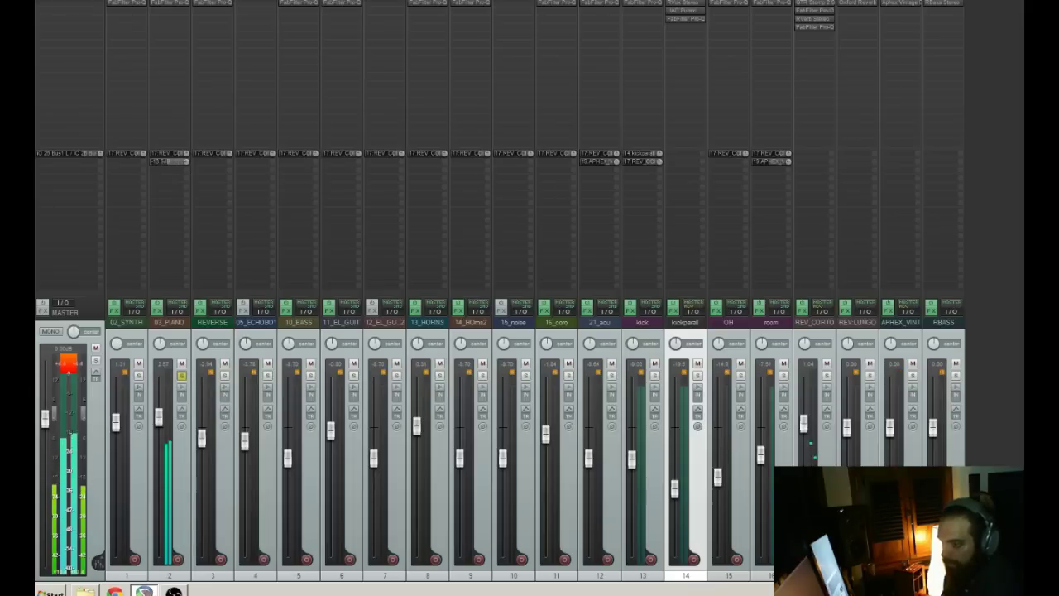
pyautogui.click(181, 376)
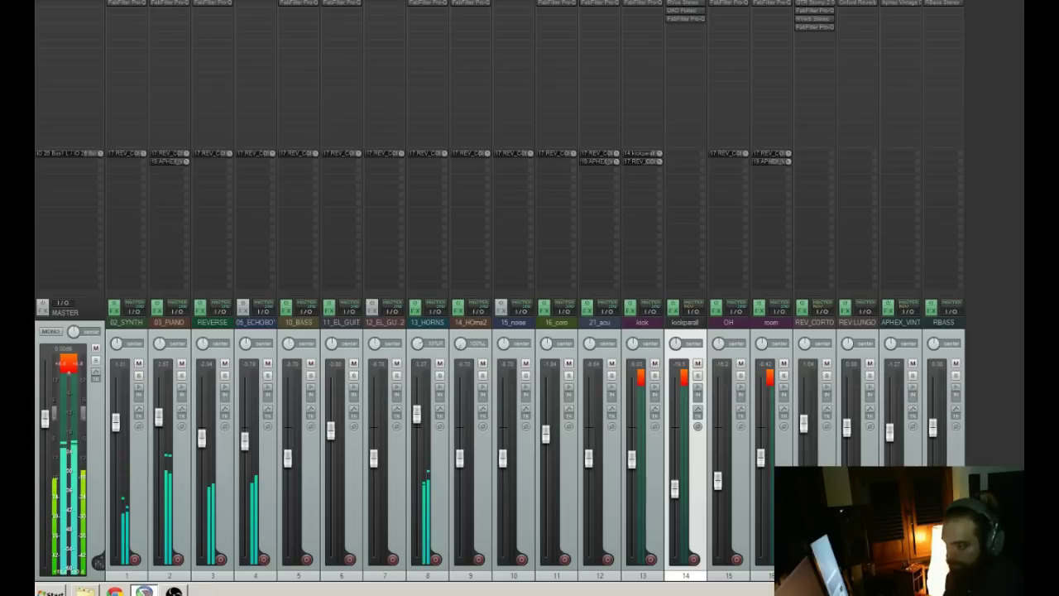
# - Solo the second electric guitar track, raise its fader to about 0.45 dB, and insert FabFilter Pro-Q 2 on it
pyautogui.click(381, 332)
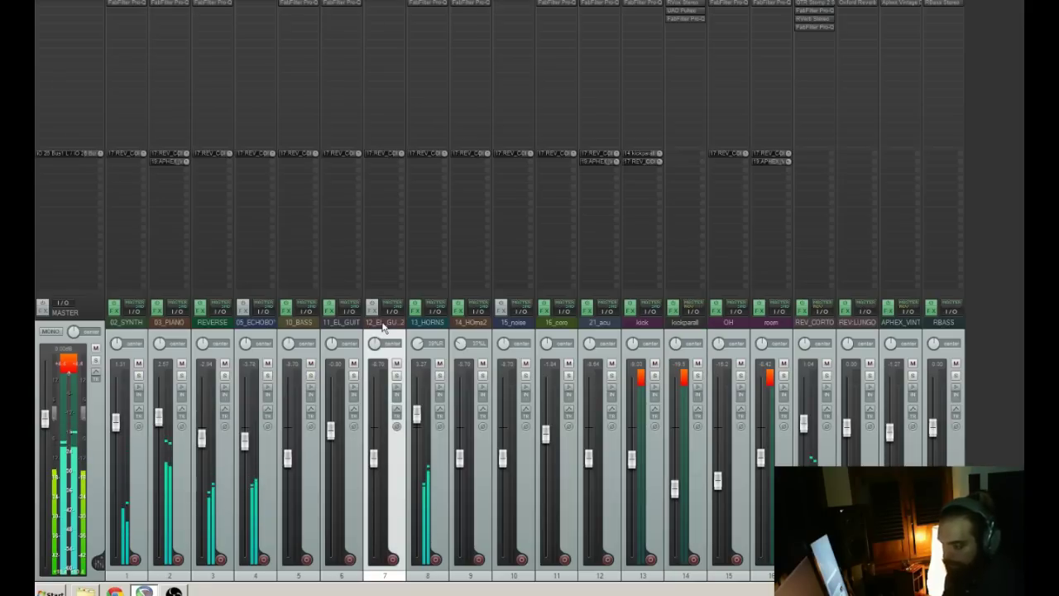
pyautogui.click(396, 376)
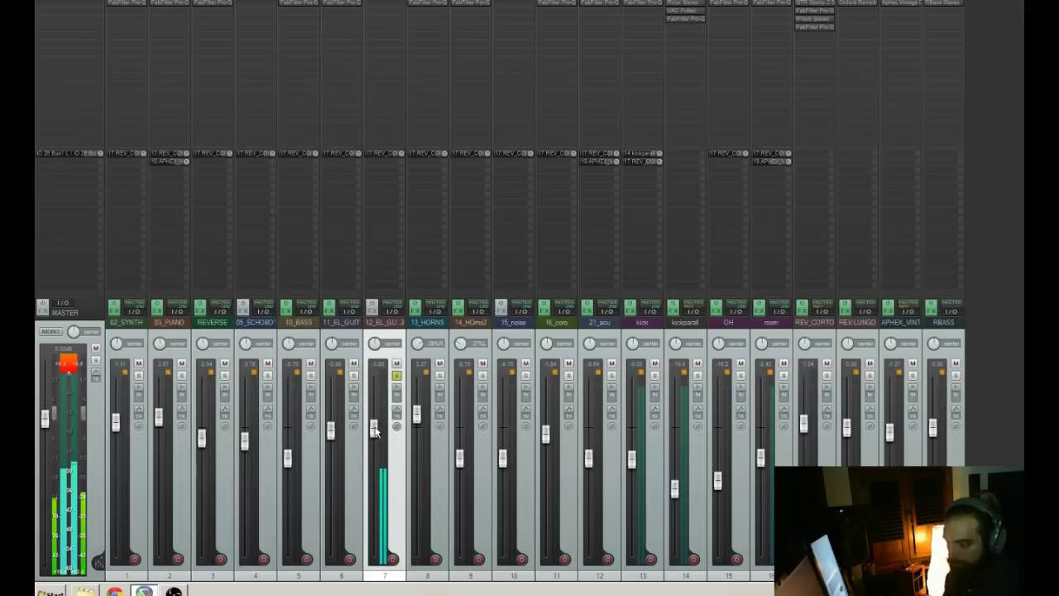
pyautogui.doubleClick(381, 11)
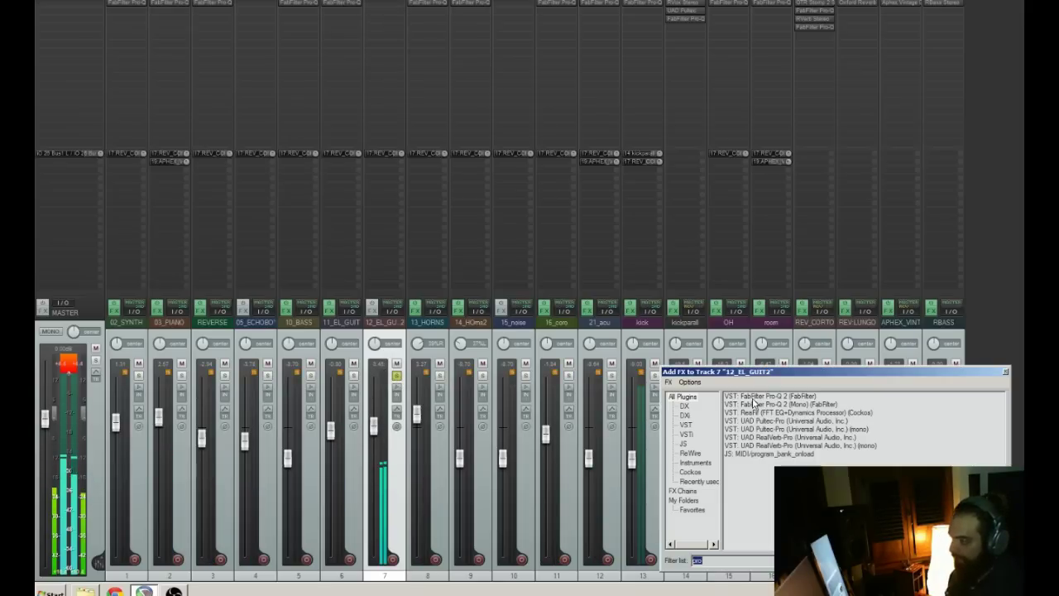
pyautogui.doubleClick(755, 397)
# - Equalize the second electric guitar with a low cut at about 502 Hz and a bell cut of about 4.9 dB near 660 Hz, then unsolo it
pyautogui.rightClick(286, 204)
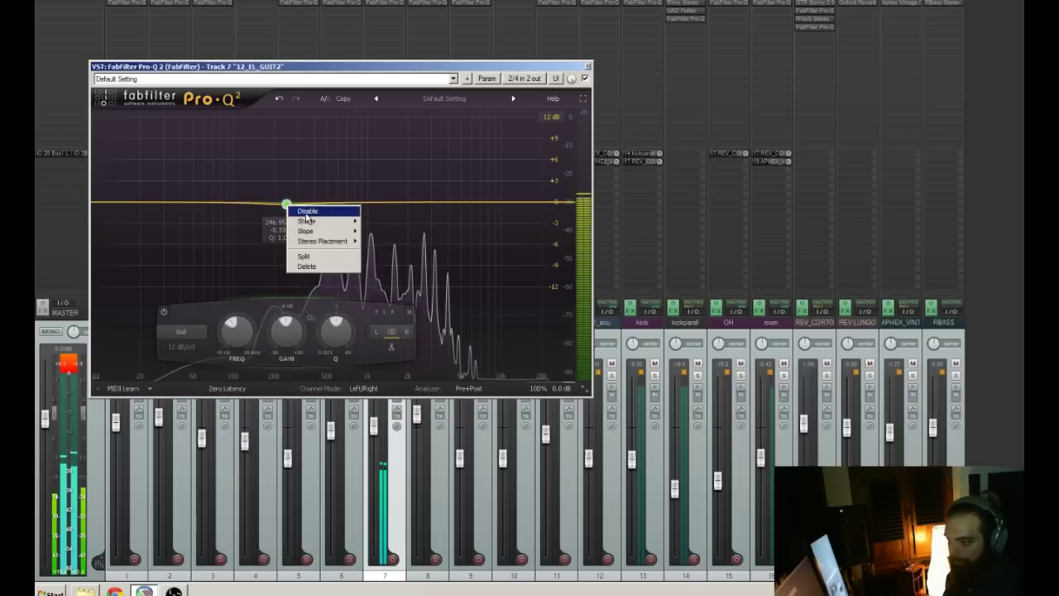
pyautogui.moveTo(351, 222)
pyautogui.click(380, 241)
pyautogui.moveTo(287, 205); pyautogui.dragTo(327, 196)
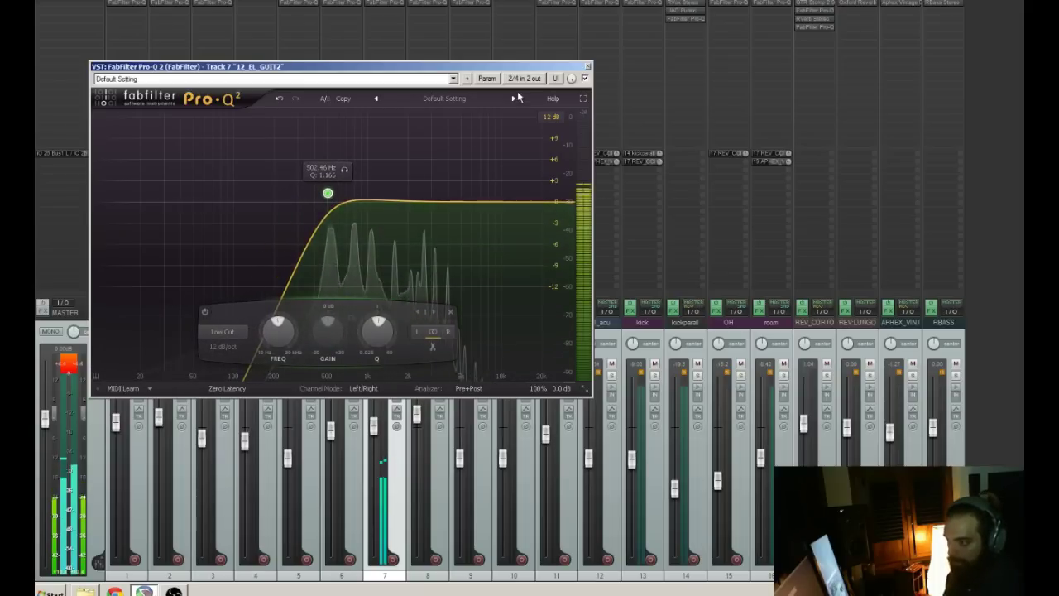
pyautogui.doubleClick(414, 196)
pyautogui.moveTo(413, 196); pyautogui.dragTo(345, 236)
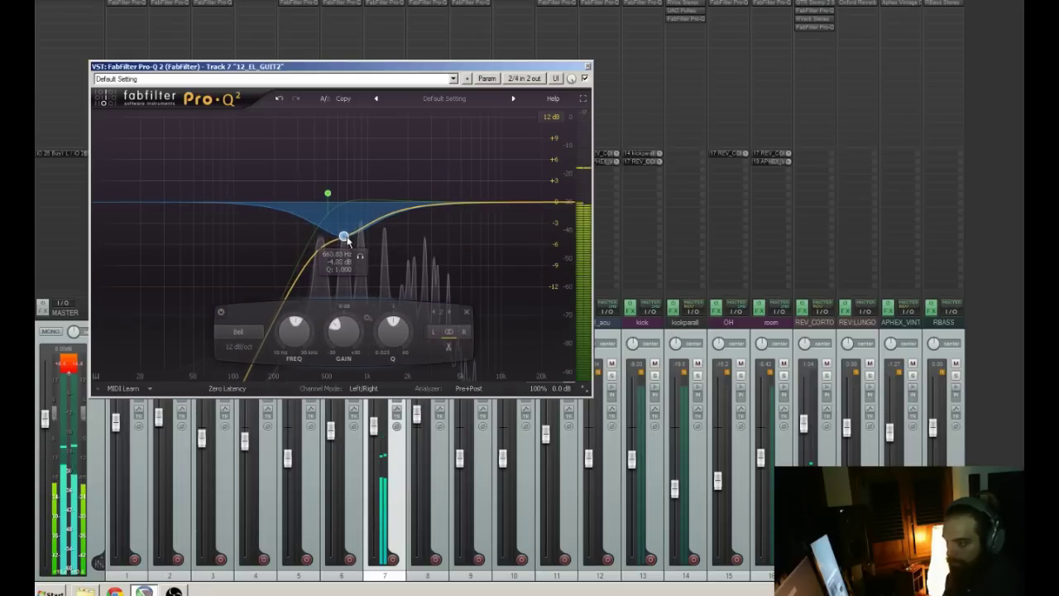
pyautogui.click(588, 67)
pyautogui.click(397, 376)
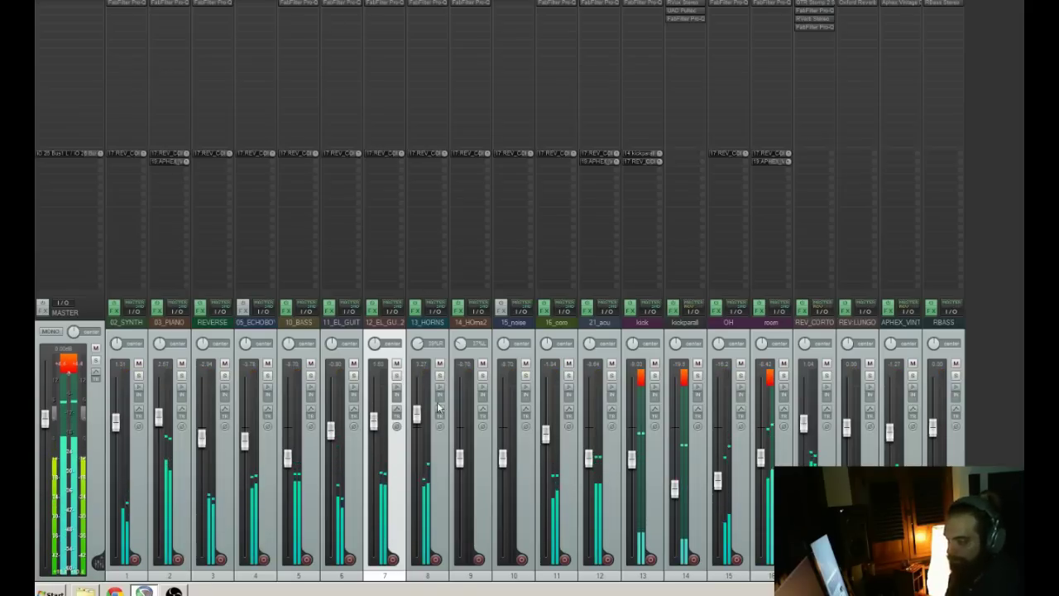
# - Lower room to about -9.35 dB, and bring kick and kickparall down together to about -9.8 and -20.2 dB
pyautogui.moveTo(762, 461); pyautogui.dragTo(763, 467)
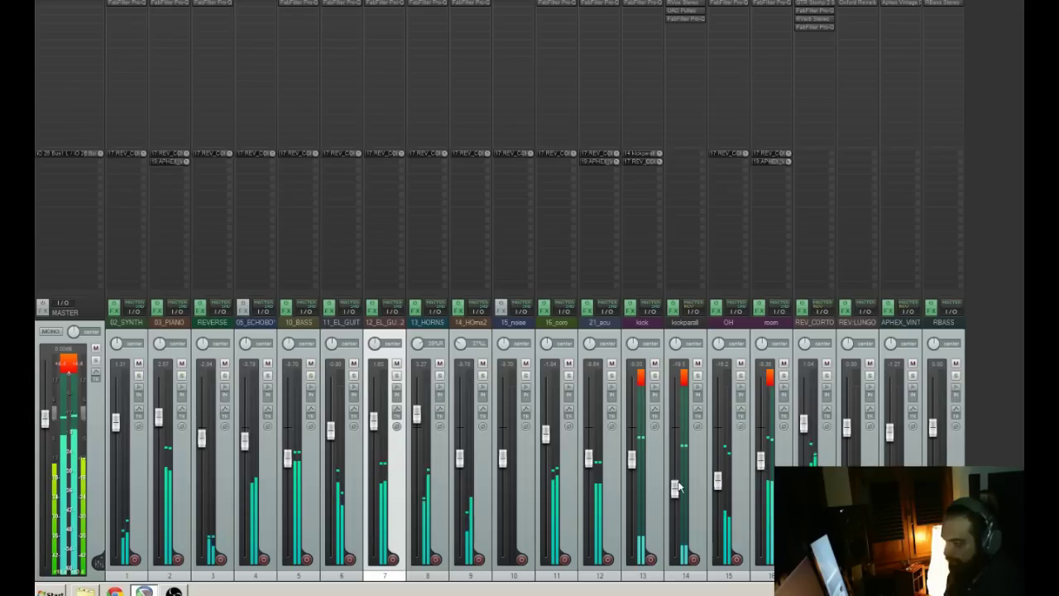
pyautogui.click(650, 577)
pyautogui.keyDown('ctrl'); pyautogui.click(676, 576); pyautogui.keyUp('ctrl')
pyautogui.moveTo(631, 460); pyautogui.dragTo(631, 464)
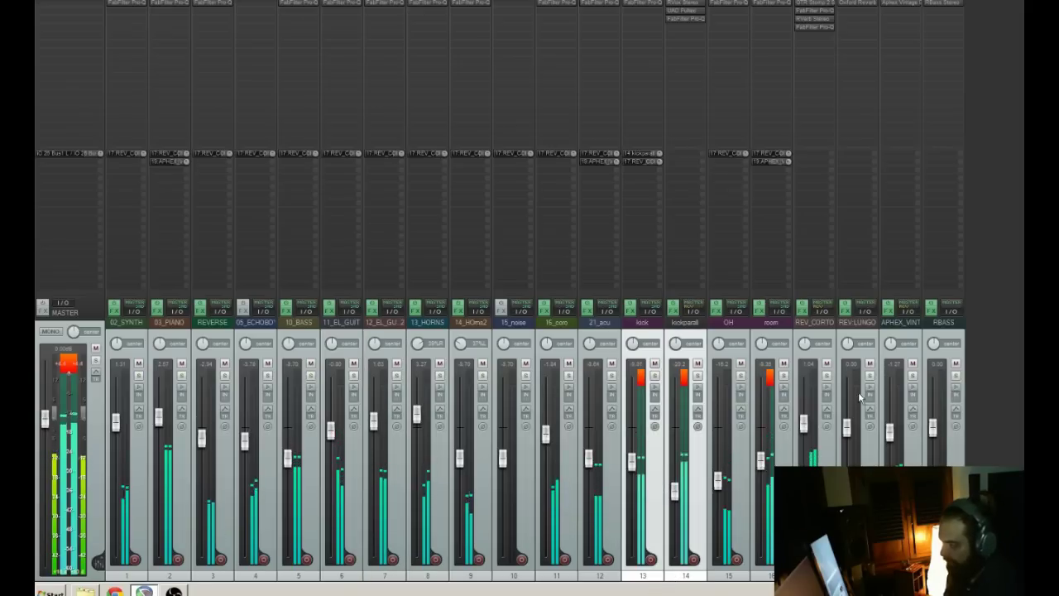
# - Audition 16_coro and 21_acu in solo one after the other, and lower 21_acu's fader to about -12.4 dB
pyautogui.click(901, 323)
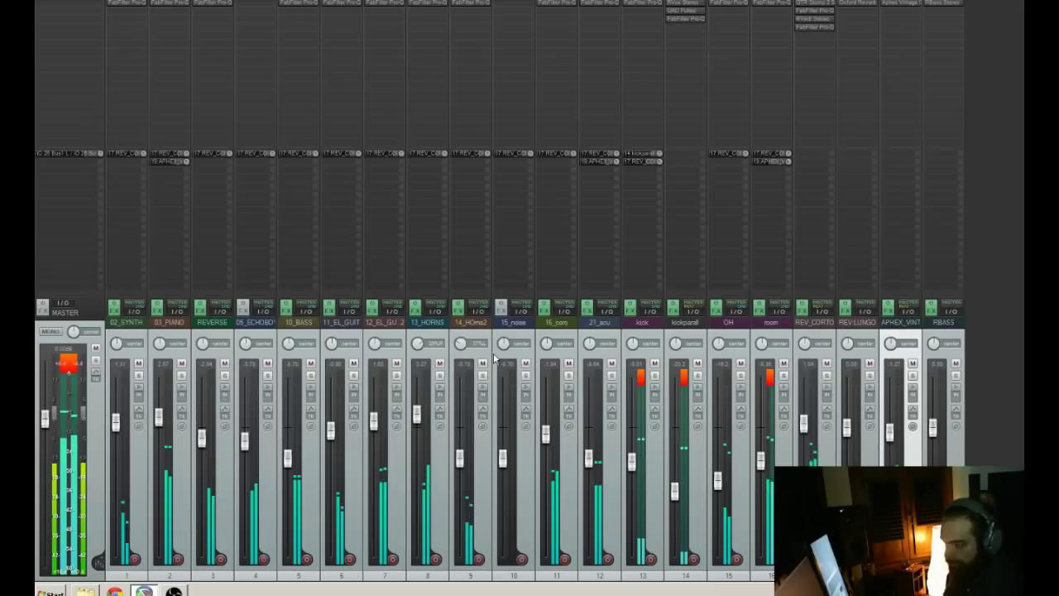
pyautogui.click(569, 377)
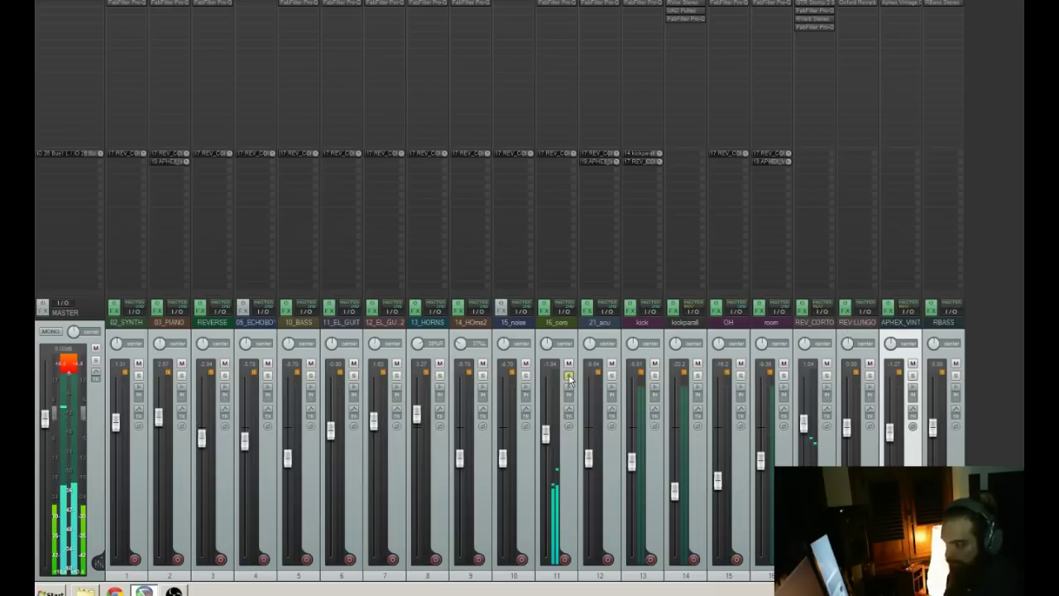
pyautogui.click(569, 376)
pyautogui.click(611, 376)
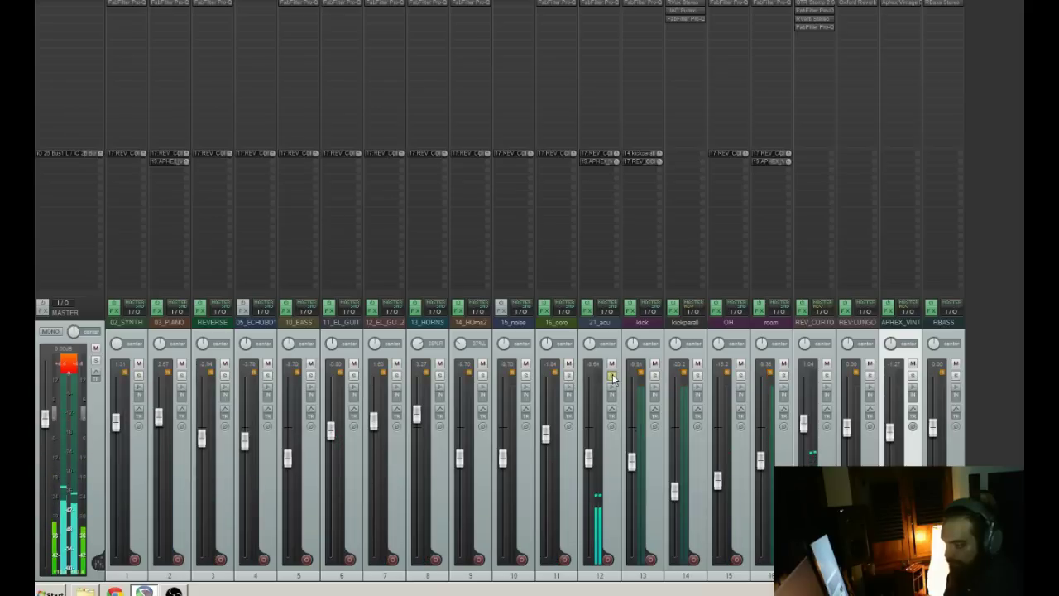
pyautogui.click(613, 377)
pyautogui.moveTo(588, 463); pyautogui.dragTo(589, 475)
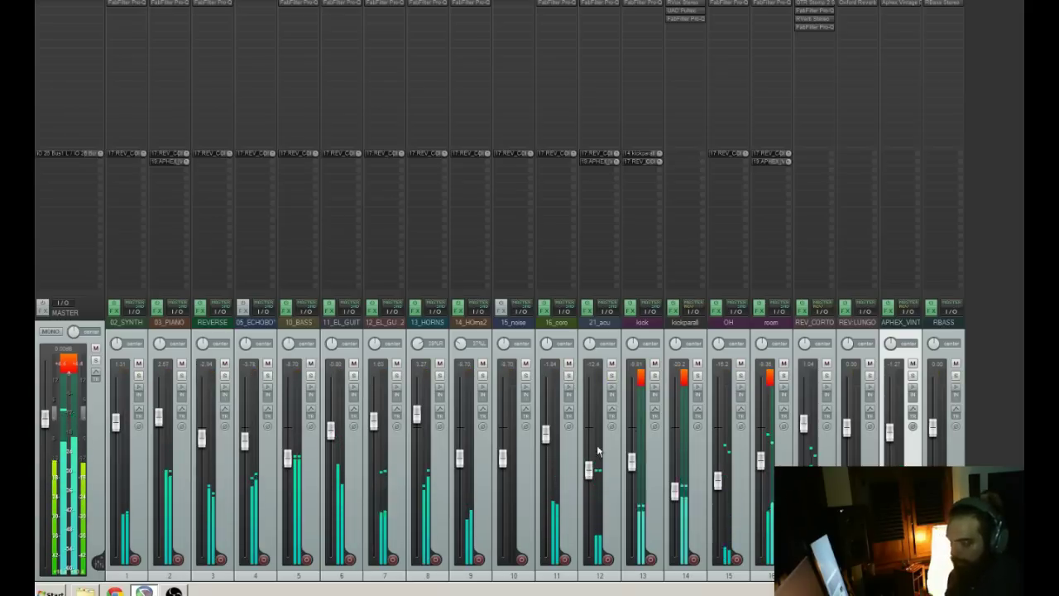
# - Pan the first electric guitar about 24% left and the second about 21% right, and move the playback position further along the song
pyautogui.moveTo(591, 342); pyautogui.dragTo(591, 322)
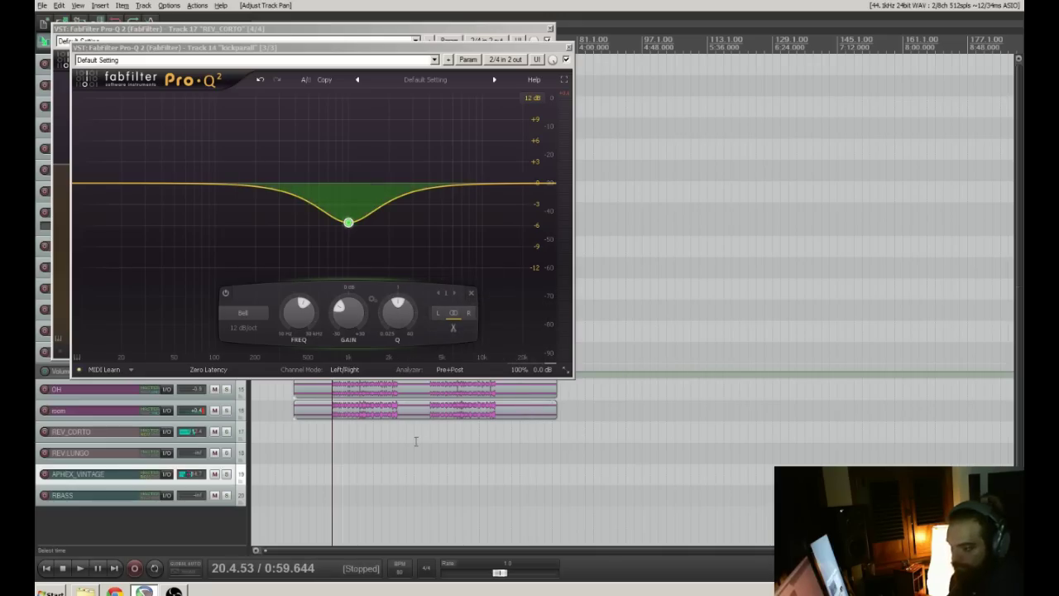
pyautogui.click(418, 441)
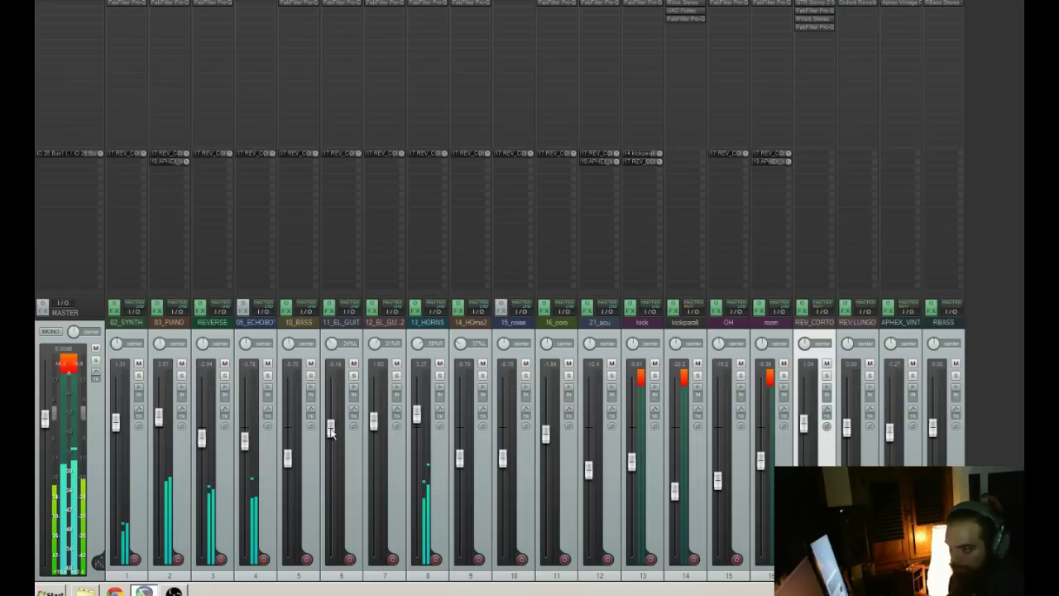
# - Add a new track right after 11_EL_GUIT and insert Softube's Vintage Amp Room on it
pyautogui.click(341, 329)
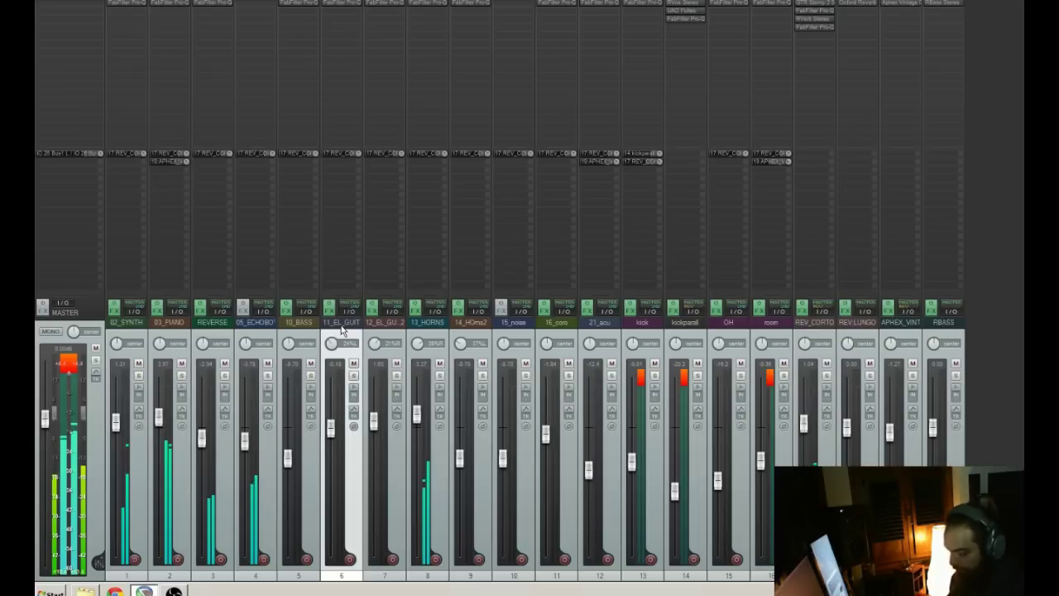
pyautogui.hotkey('ctrl', 't')
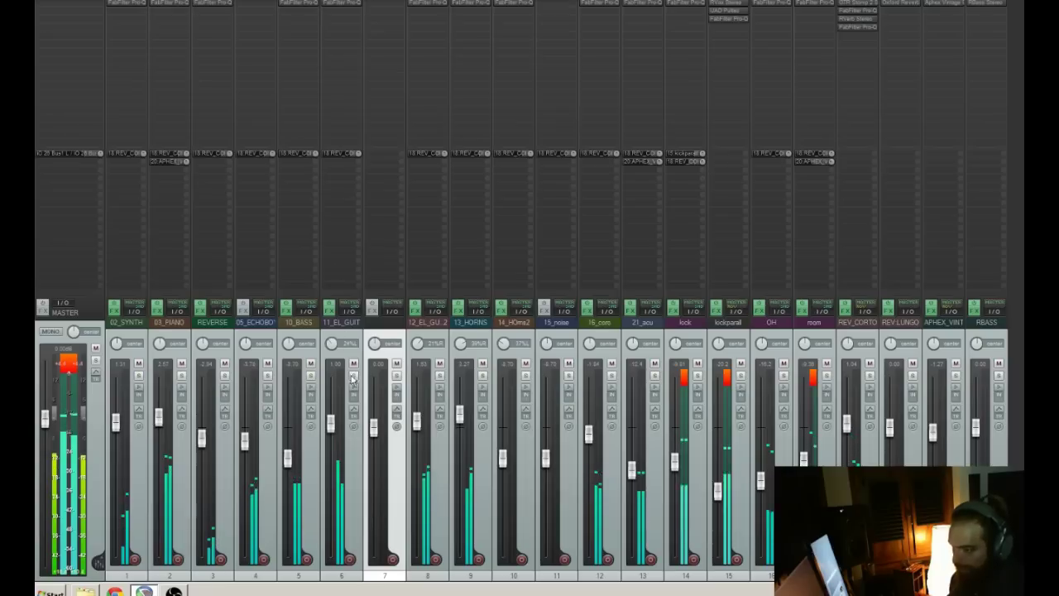
pyautogui.doubleClick(379, 45)
pyautogui.write('vinta')
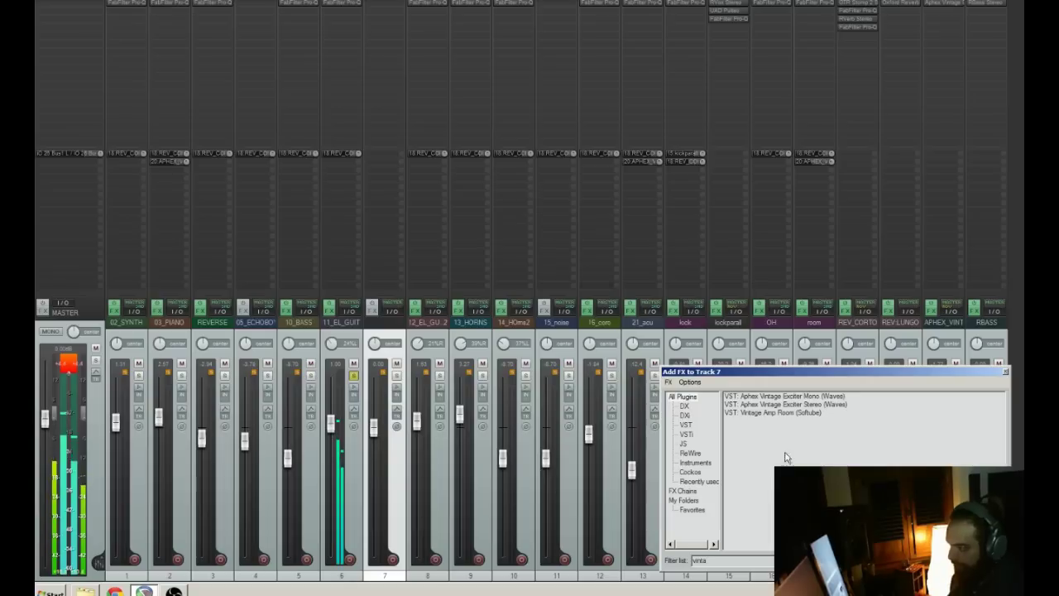
pyautogui.doubleClick(762, 413)
pyautogui.moveTo(317, 72); pyautogui.dragTo(658, 54)
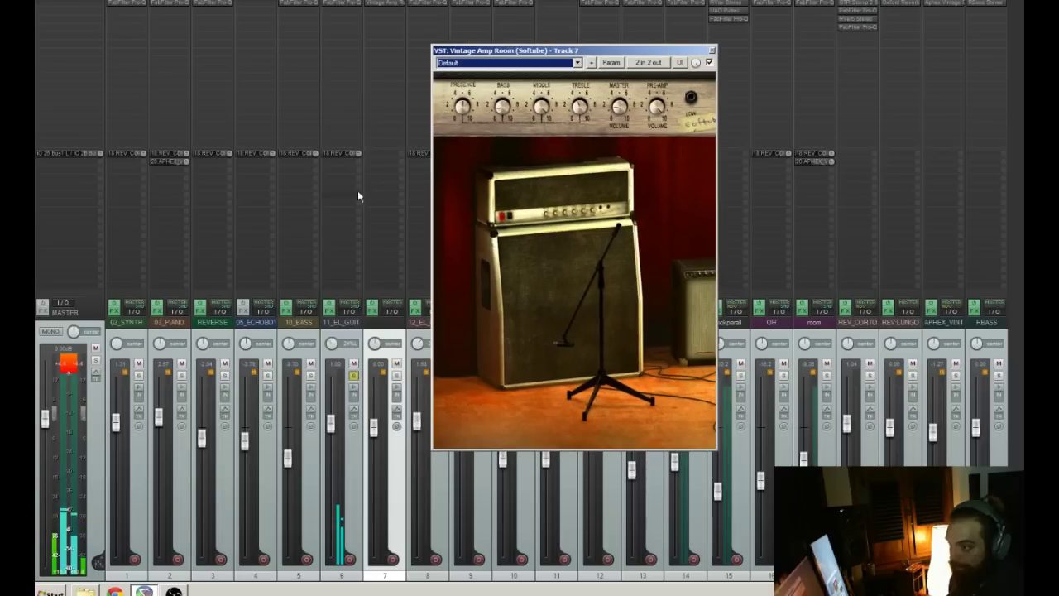
# - Send 11_EL_GUIT to the new amp track, solo the amp track and lower its fader to about -23.5 dB
pyautogui.press('Escape')
pyautogui.click(397, 377)
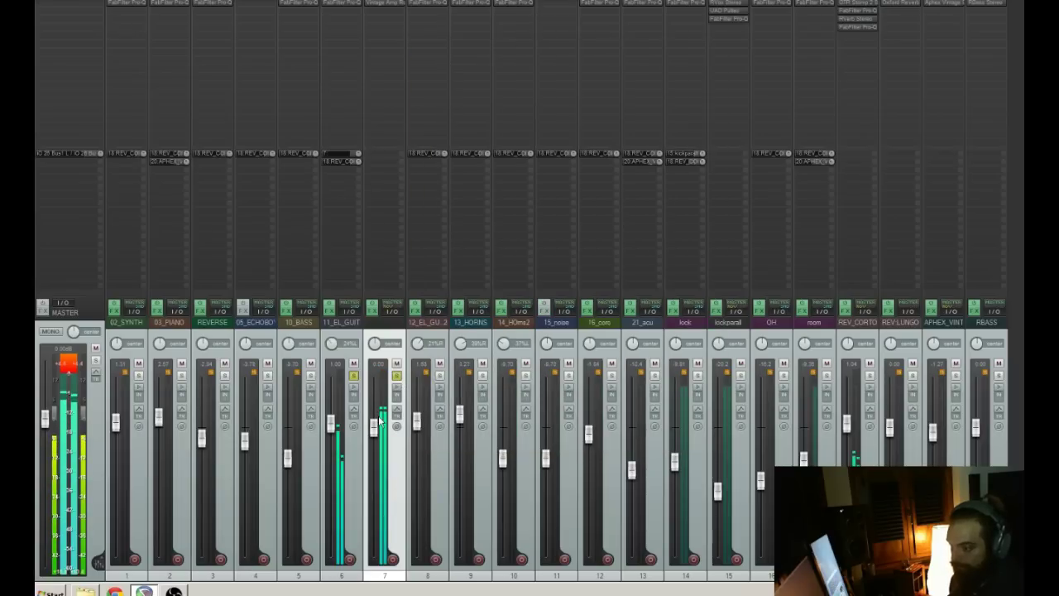
pyautogui.moveTo(378, 419); pyautogui.dragTo(374, 506)
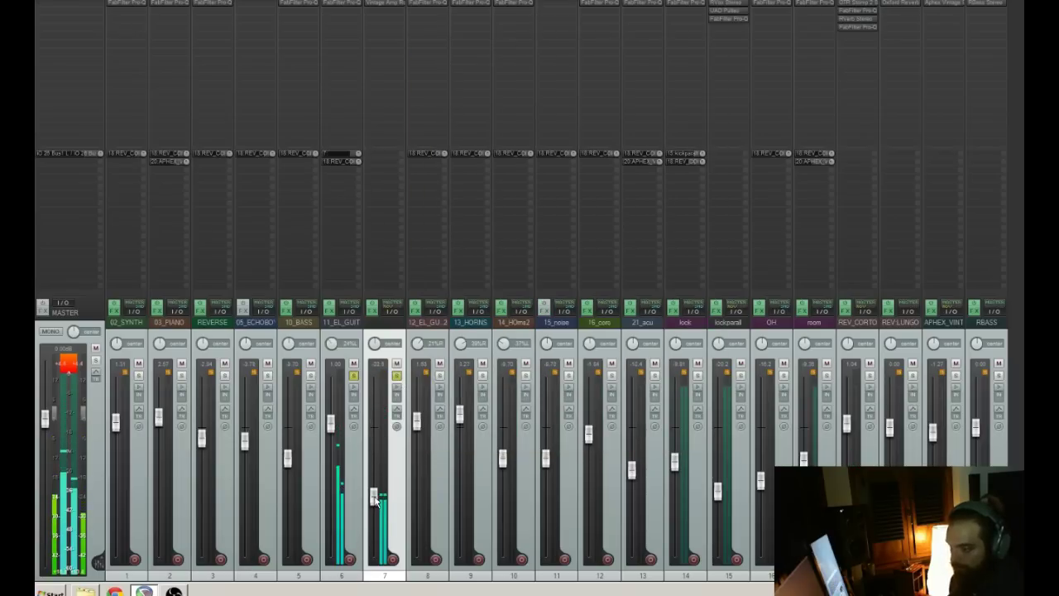
# - Load the Brown Clean preset in Vintage Amp Room, raise the amp track's fader to about -13 dB, and unsolo the guitar
pyautogui.click(386, 6)
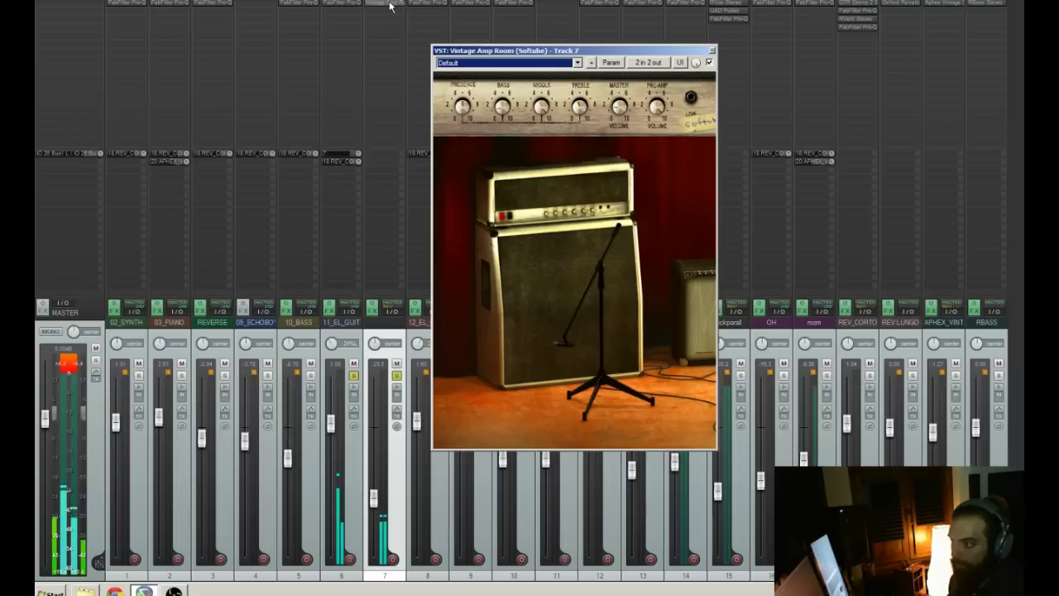
pyautogui.click(497, 63)
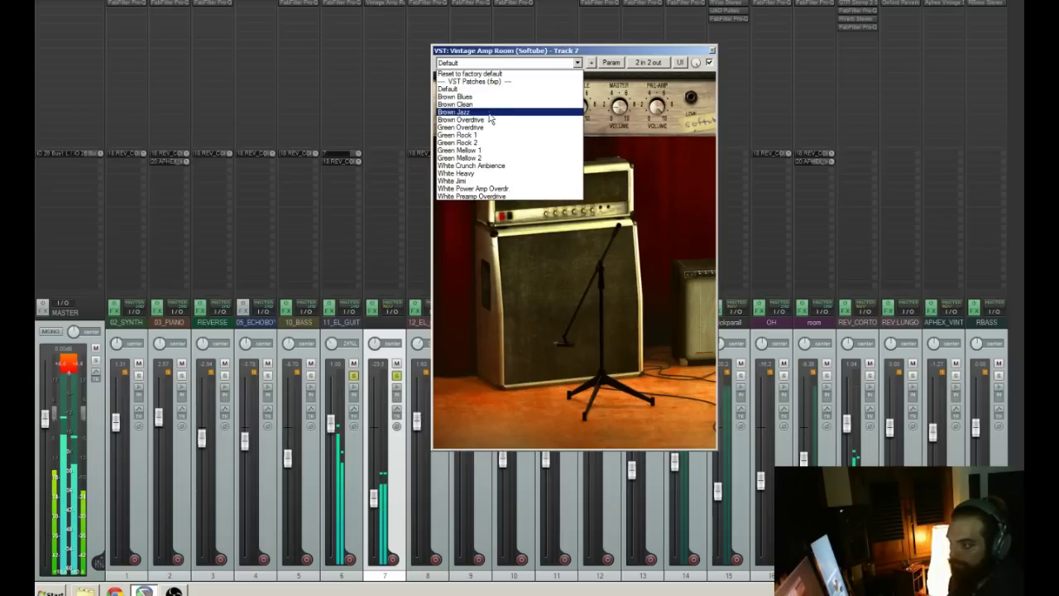
pyautogui.click(495, 105)
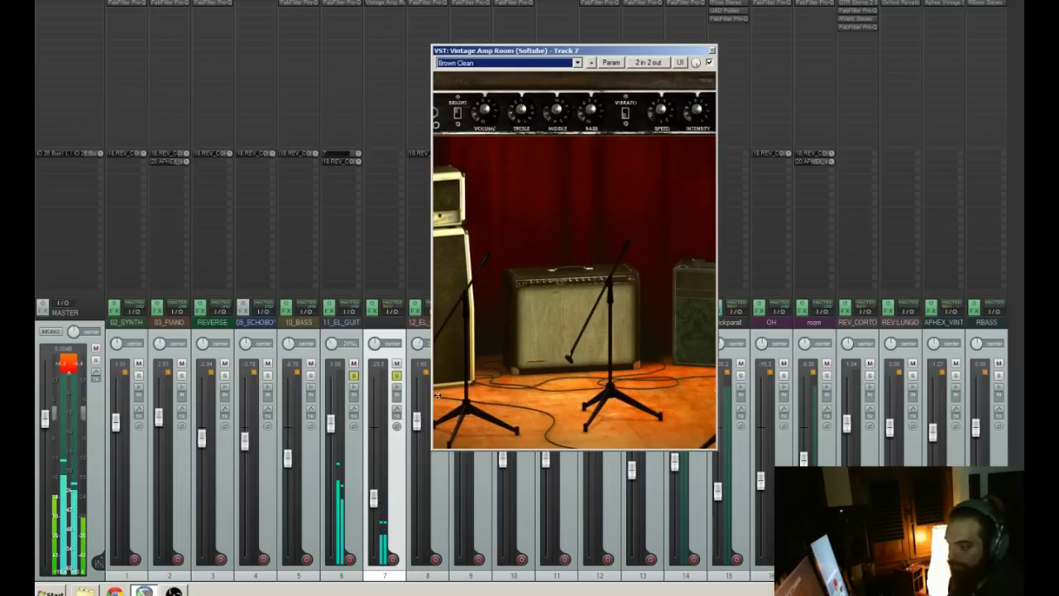
pyautogui.moveTo(372, 500)
pyautogui.mouseDown()
pyautogui.moveTo(373, 532)
pyautogui.moveTo(380, 464)
pyautogui.moveTo(382, 480)
pyautogui.mouseUp()
pyautogui.click(354, 378)
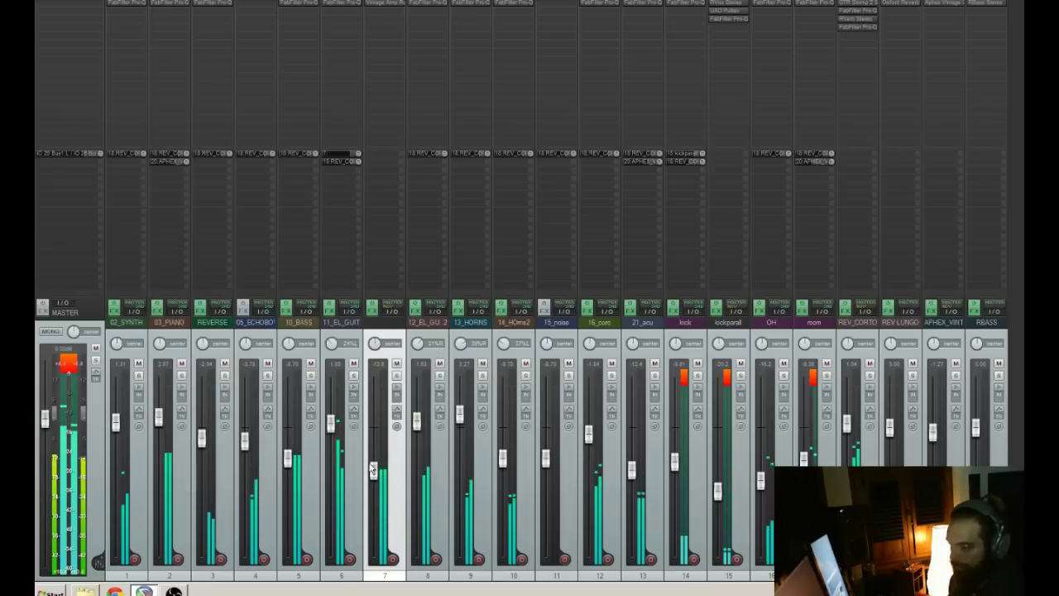
# - Solo the amp track and insert FabFilter Pro-Q 2 after Vintage Amp Room
pyautogui.click(396, 376)
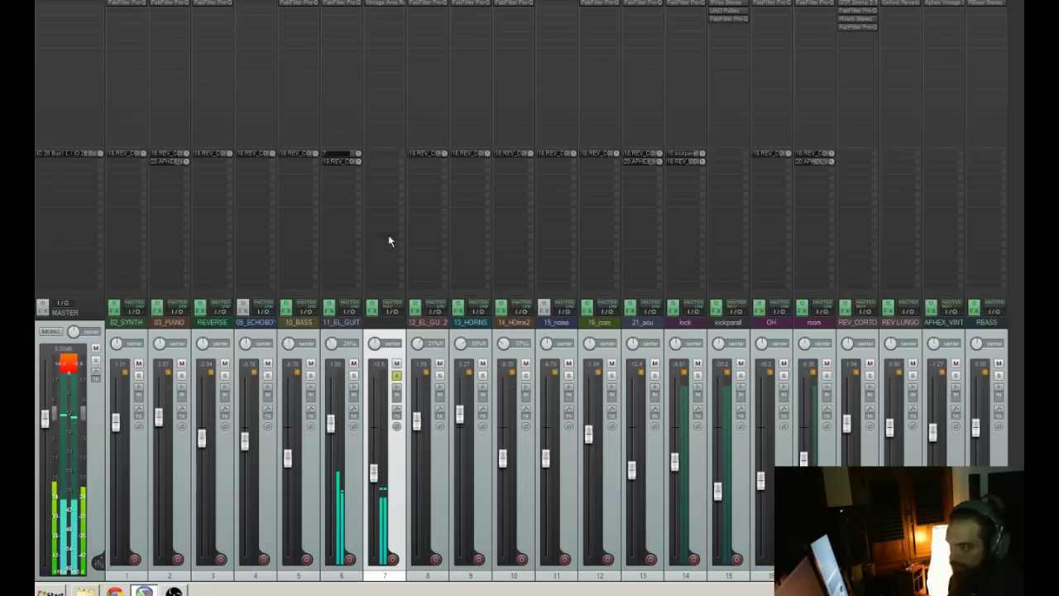
pyautogui.doubleClick(390, 35)
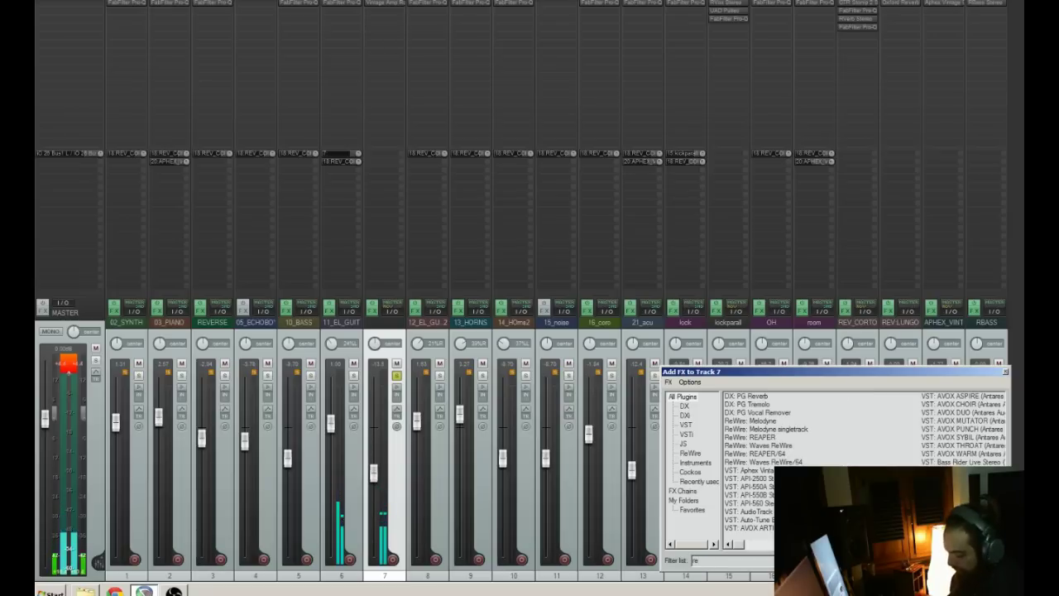
pyautogui.write('pro')
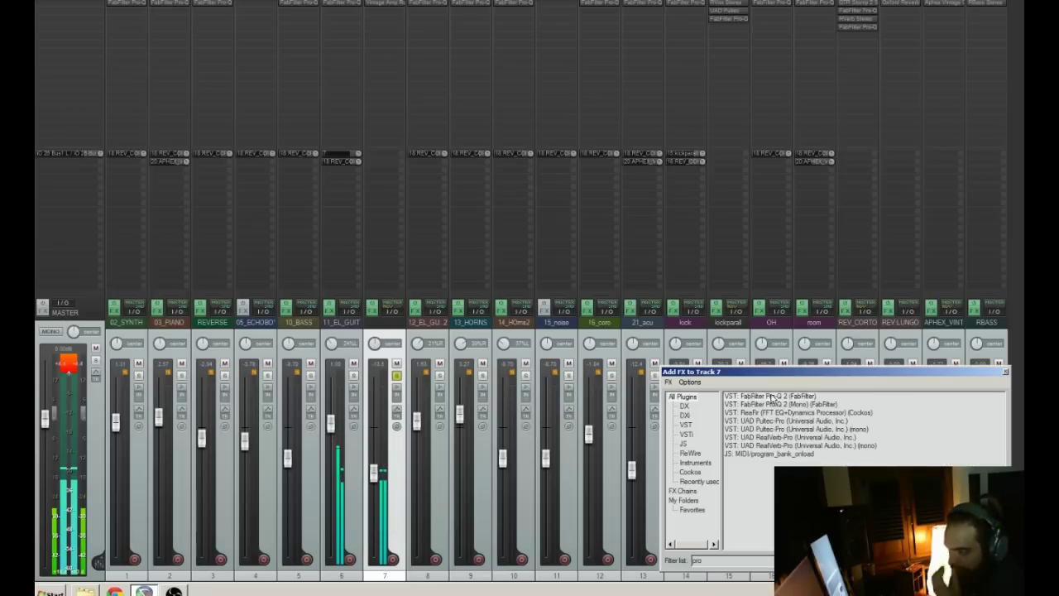
pyautogui.doubleClick(771, 397)
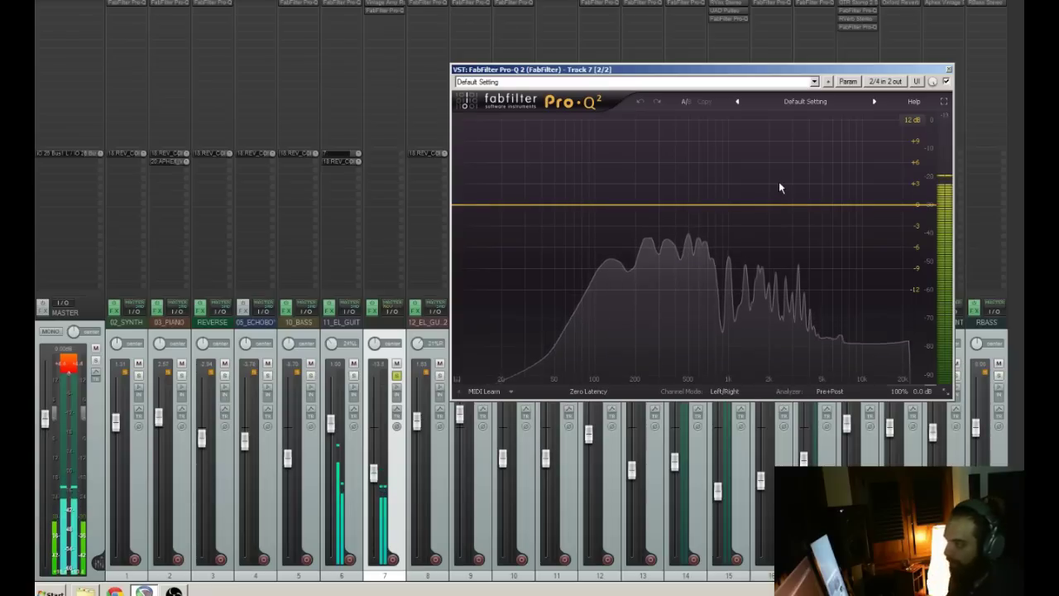
# - Equalize the amp track with a 6.7 dB cut near 2 kHz, a 2.67 dB boost at about 202 Hz and a 78 Hz low cut; unsolo it
pyautogui.moveTo(780, 197); pyautogui.dragTo(766, 253)
pyautogui.moveTo(673, 205); pyautogui.dragTo(636, 186)
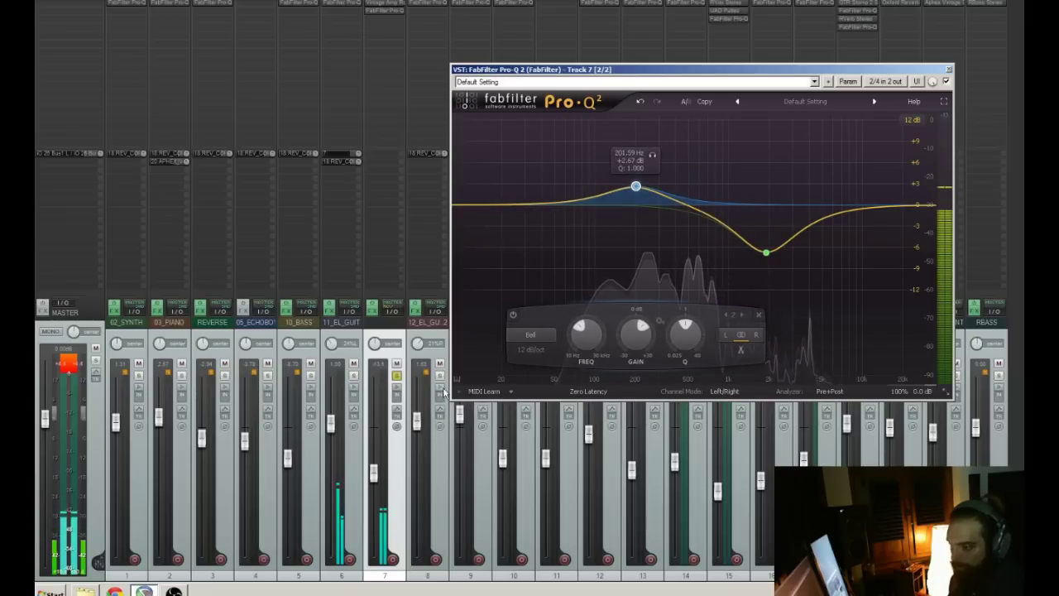
pyautogui.rightClick(581, 205)
pyautogui.moveTo(598, 221)
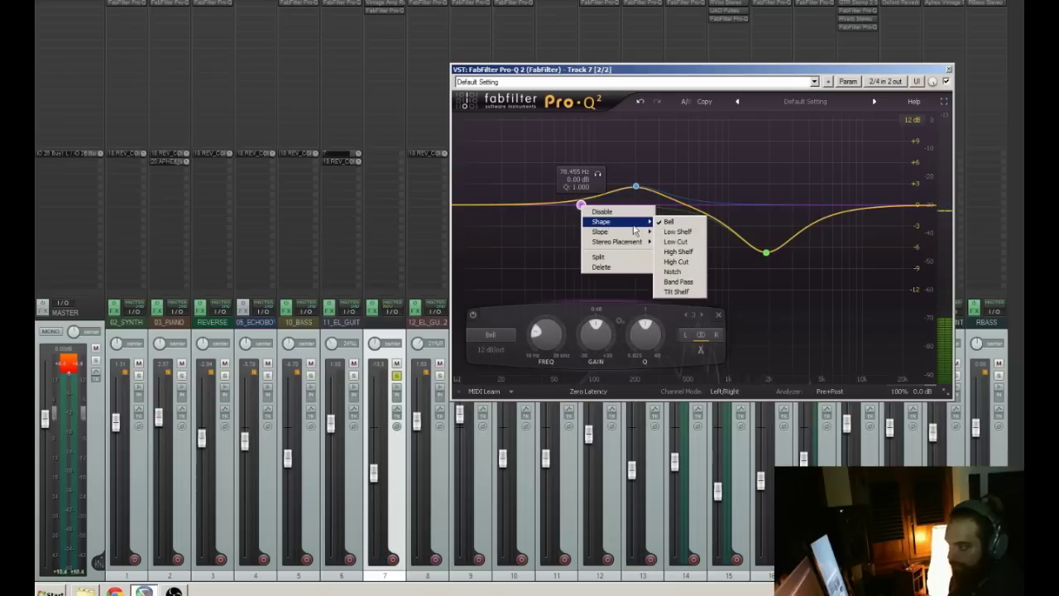
pyautogui.click(670, 236)
pyautogui.click(397, 376)
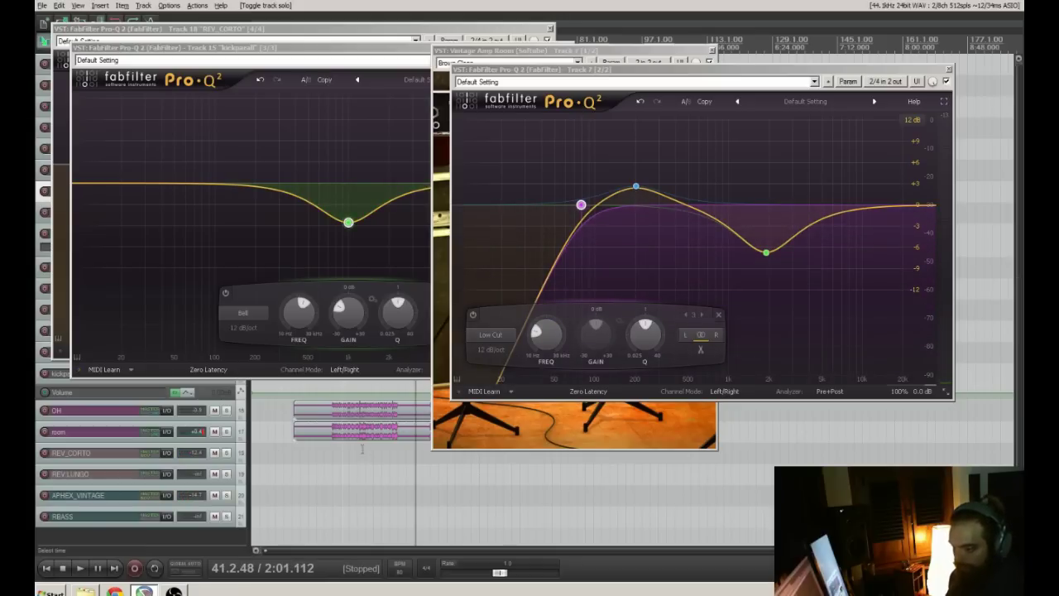
# - Replay an earlier passage with the master in mono, and lower kick, kickparall, OH and room together, bringing kick to about -10.2 dB
pyautogui.click(331, 453)
pyautogui.press('space')
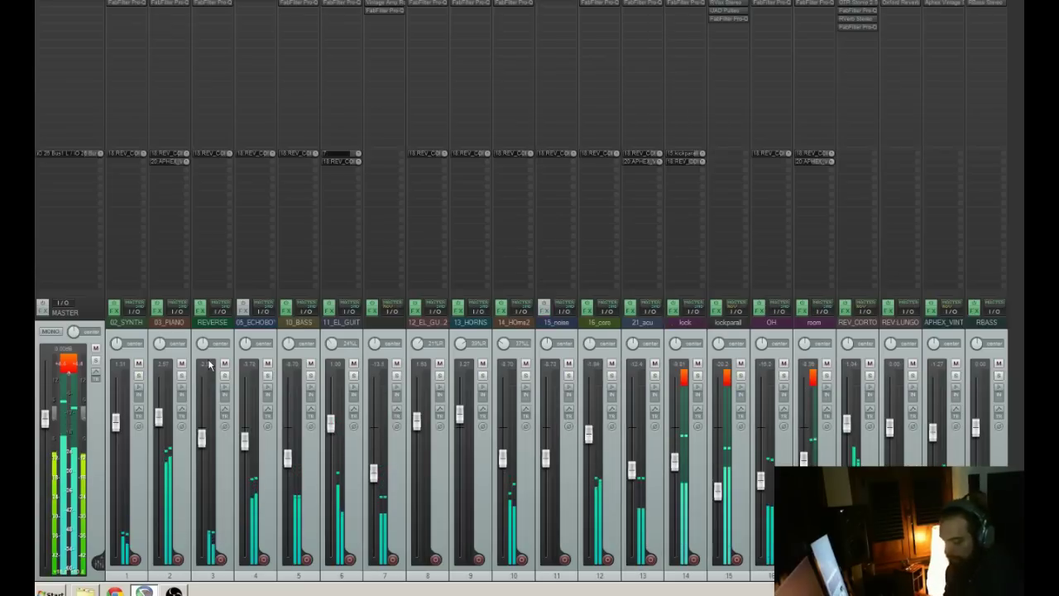
pyautogui.click(51, 332)
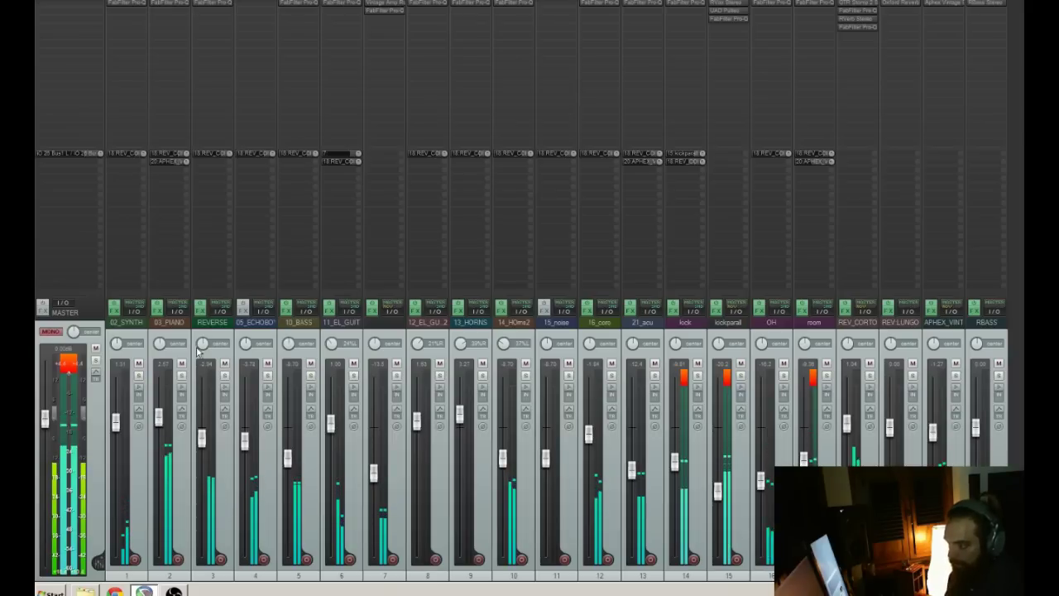
pyautogui.click(696, 576)
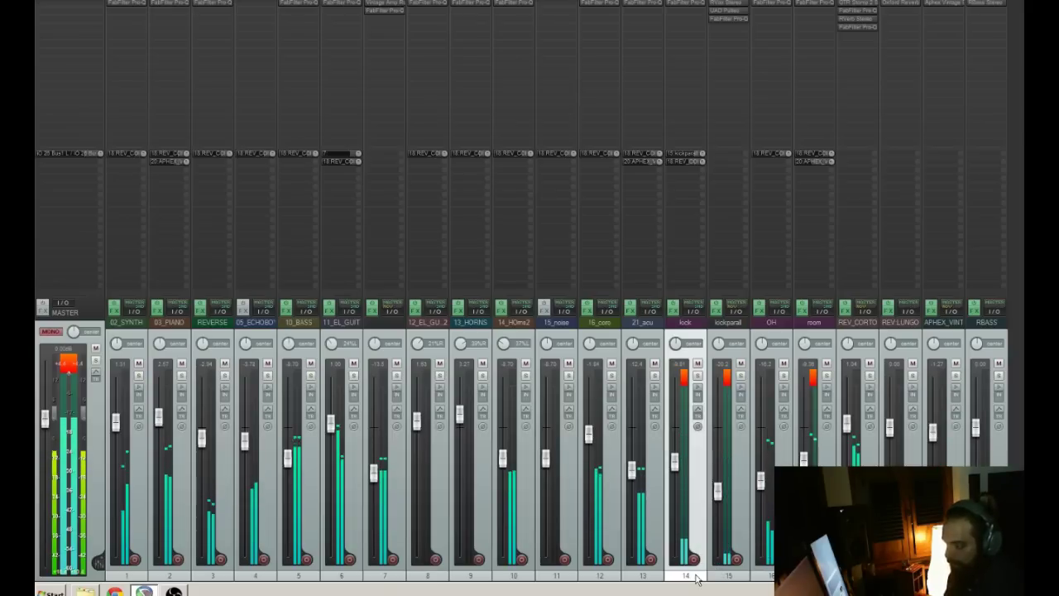
pyautogui.keyDown('shift'); pyautogui.click(816, 574); pyautogui.keyUp('shift')
pyautogui.moveTo(676, 465); pyautogui.dragTo(678, 471)
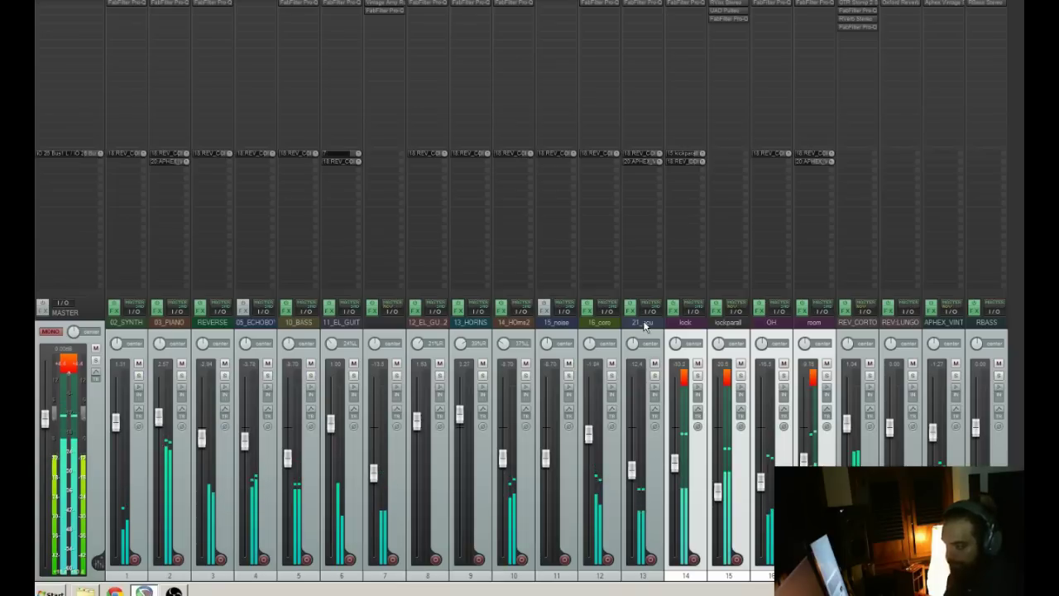
# - Solo 21_acu, turn its highest EQ bell into a cut of about 6.2 dB, unsolo it, and set its fader to about -11.5 dB
pyautogui.click(632, 470)
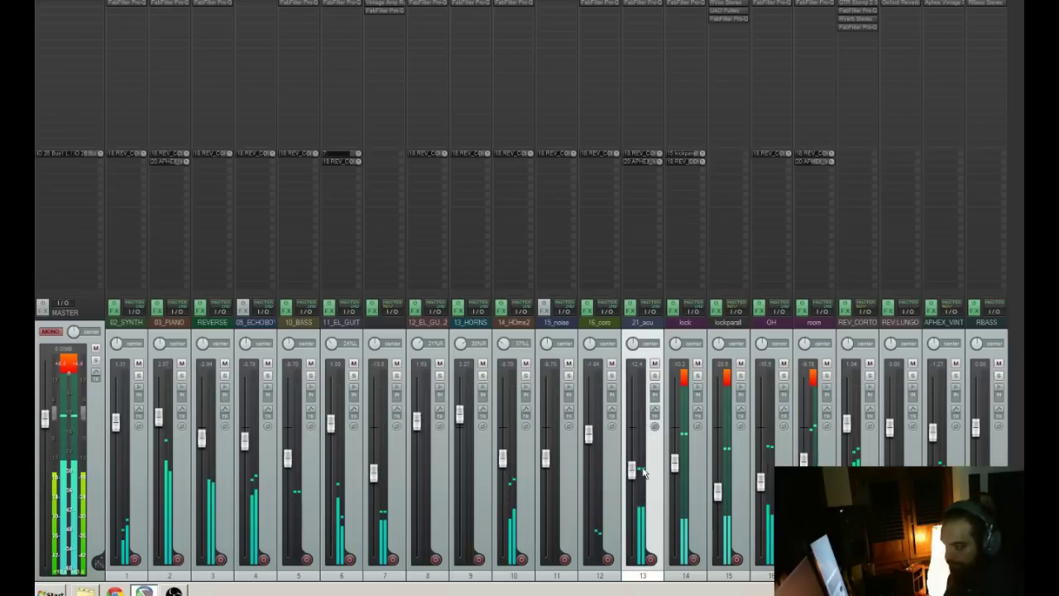
pyautogui.click(654, 375)
pyautogui.click(636, 4)
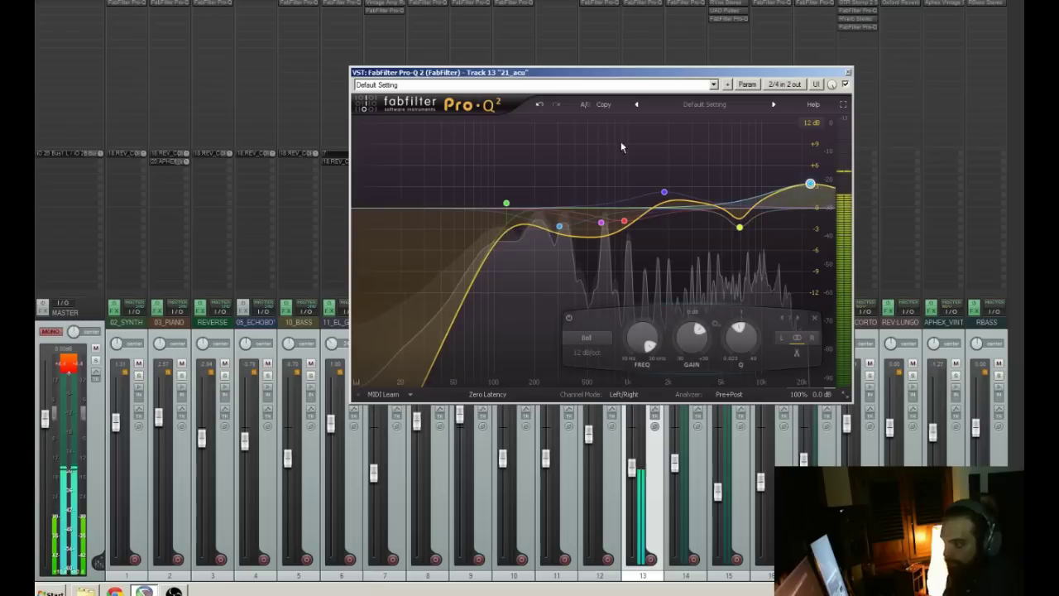
pyautogui.moveTo(811, 184); pyautogui.dragTo(812, 225)
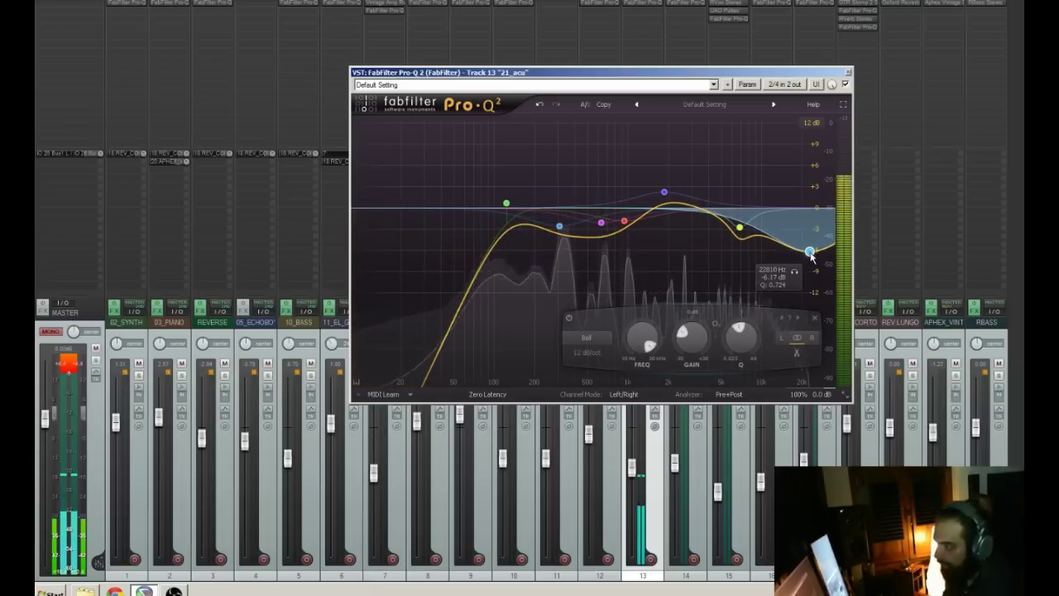
pyautogui.click(846, 72)
pyautogui.click(654, 375)
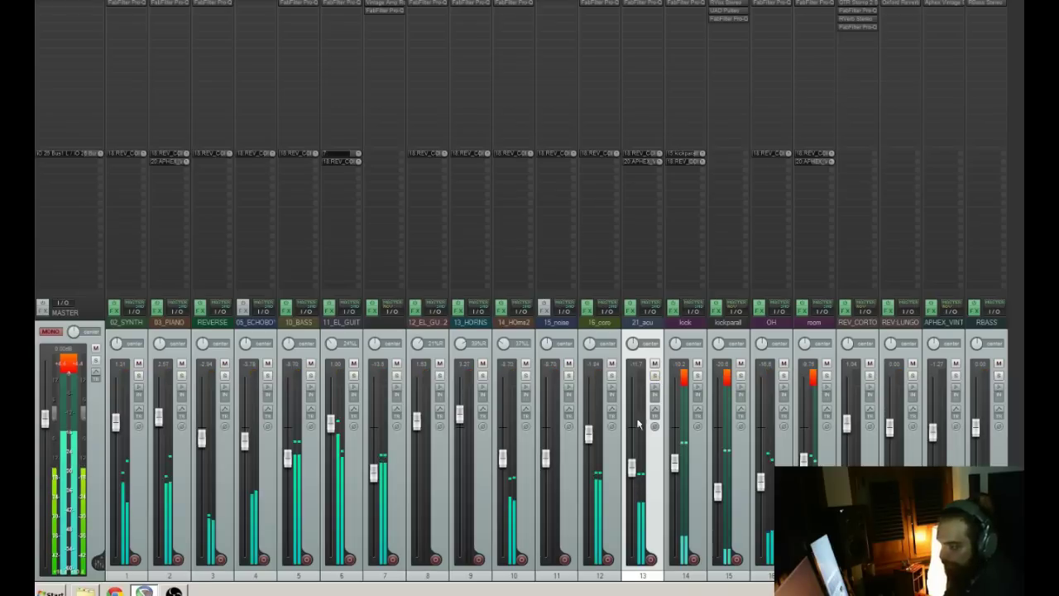
pyautogui.moveTo(631, 468)
pyautogui.mouseDown()
pyautogui.moveTo(634, 447)
pyautogui.moveTo(632, 470)
pyautogui.mouseUp()
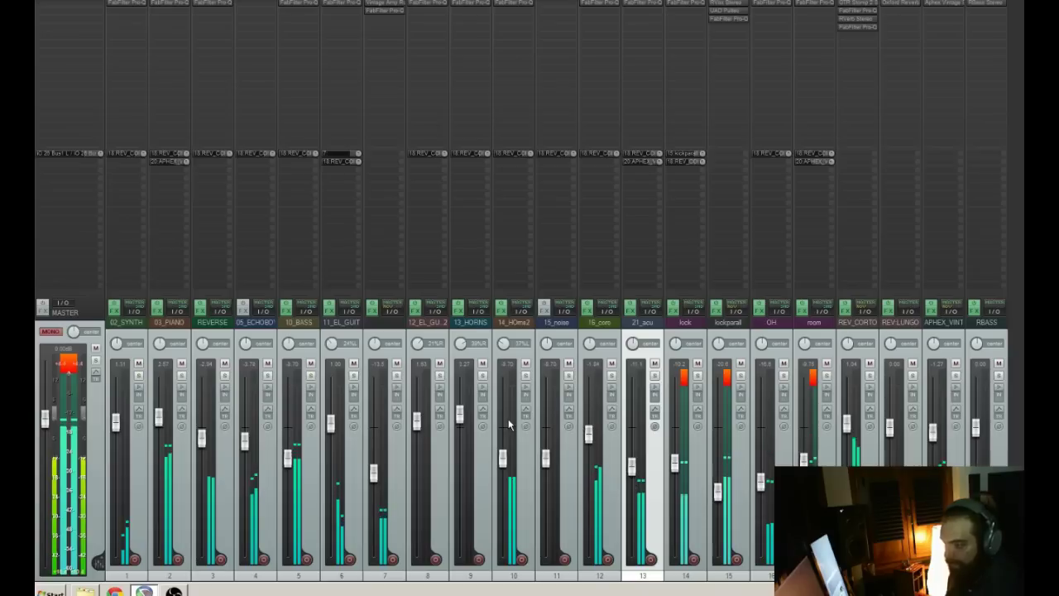
# - Return the master to stereo, create a send from 10_BASS to RBASS, and lower RBASS's fader to about -6.4 dB
pyautogui.click(51, 332)
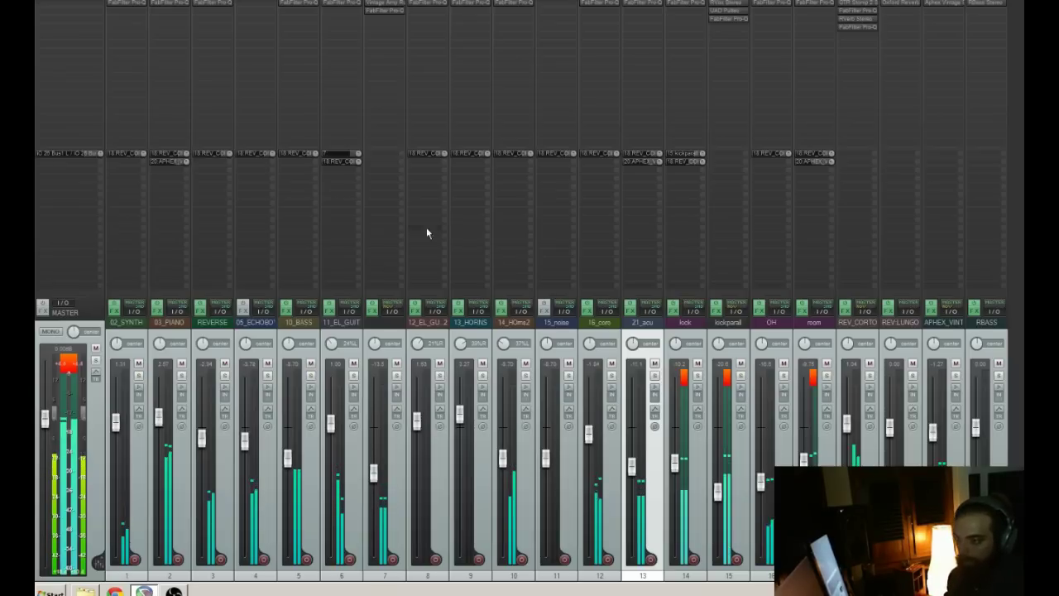
pyautogui.moveTo(299, 199); pyautogui.dragTo(981, 248)
pyautogui.moveTo(977, 428); pyautogui.dragTo(977, 451)
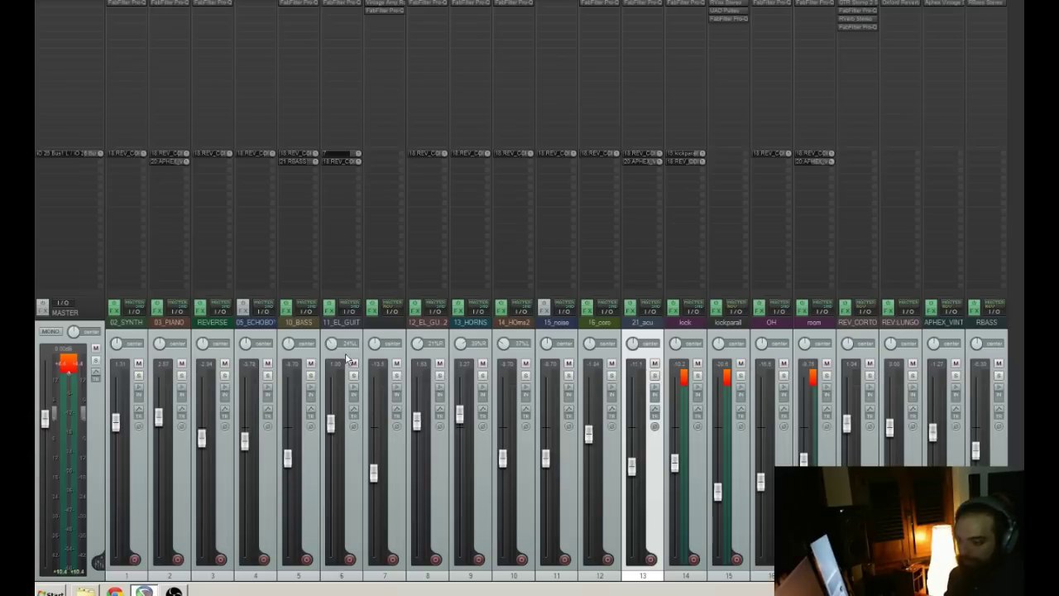
# - Solo the 12_EL_GUIT2 track and close all the open plug-in windows
pyautogui.click(438, 374)
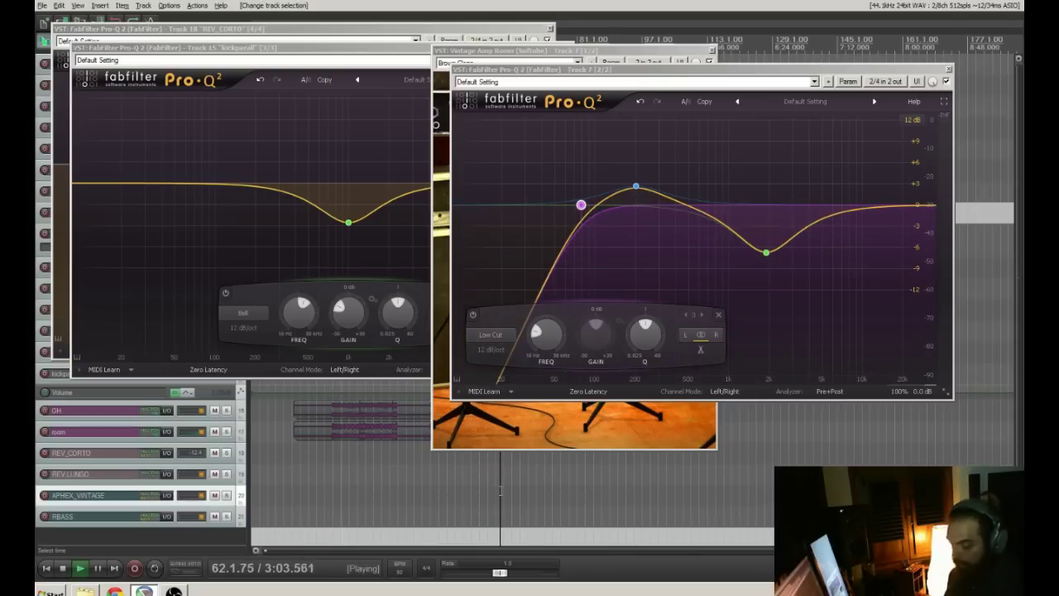
pyautogui.moveTo(581, 204)
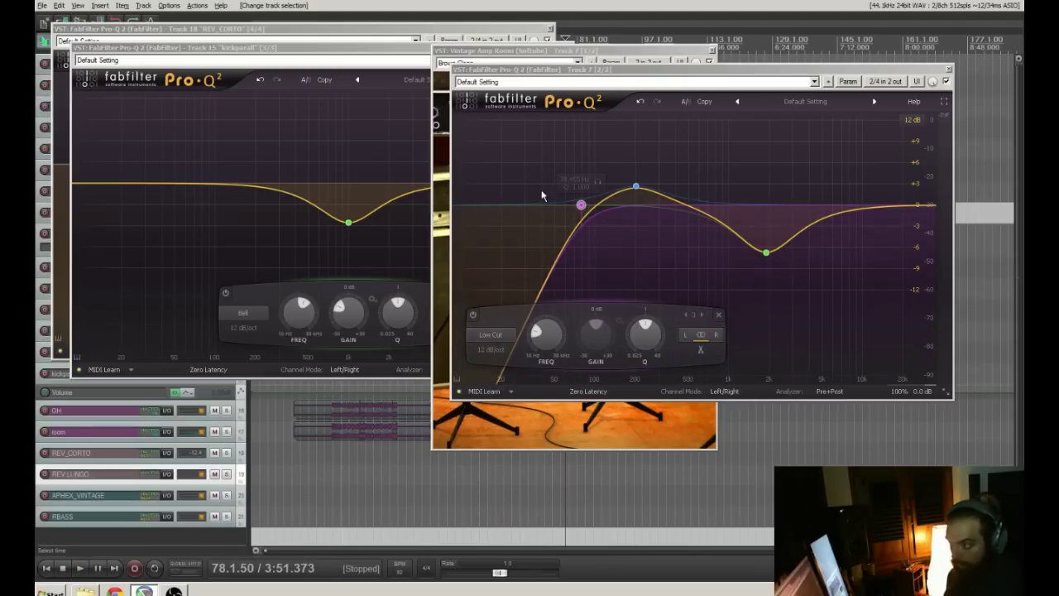
pyautogui.click(712, 51)
pyautogui.click(551, 29)
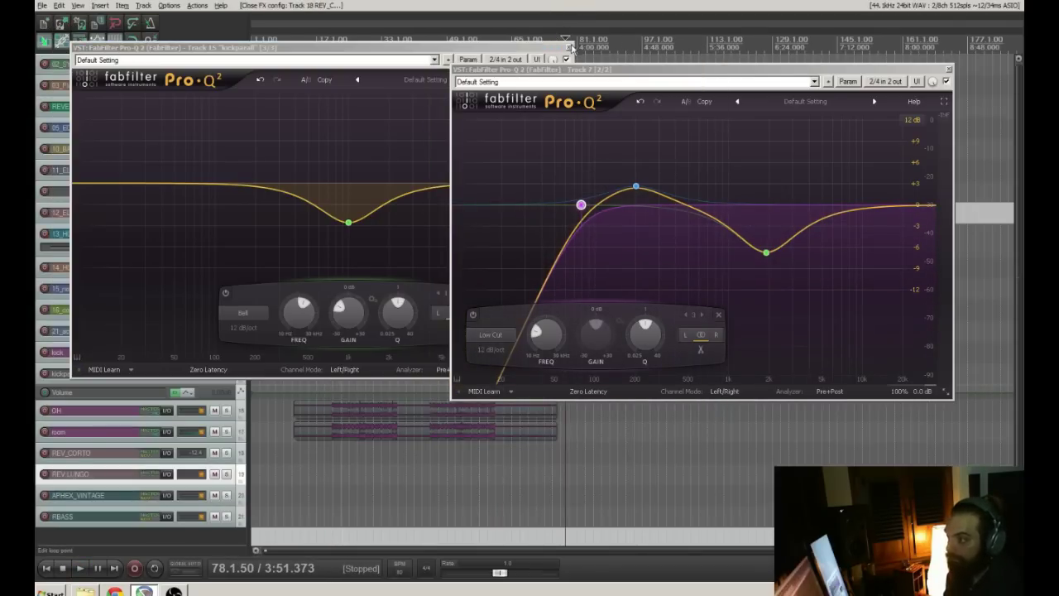
pyautogui.click(568, 48)
pyautogui.click(949, 69)
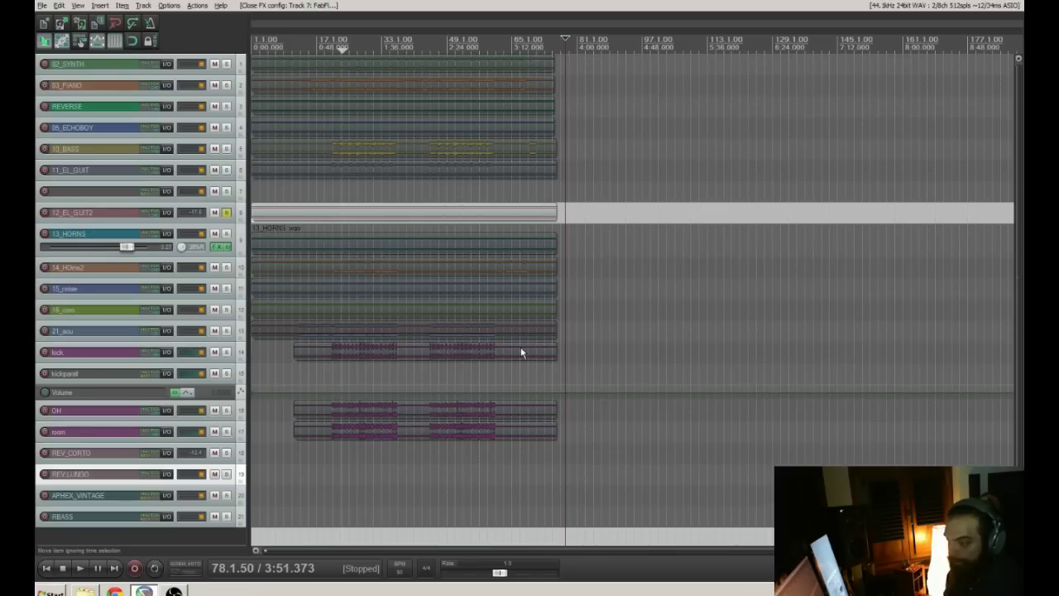
# - Play from about 2:14, create a send from 12_EL_GUIT2 to REV.LUNGO, and unsolo the guitar track
pyautogui.click(433, 447)
pyautogui.press('space')
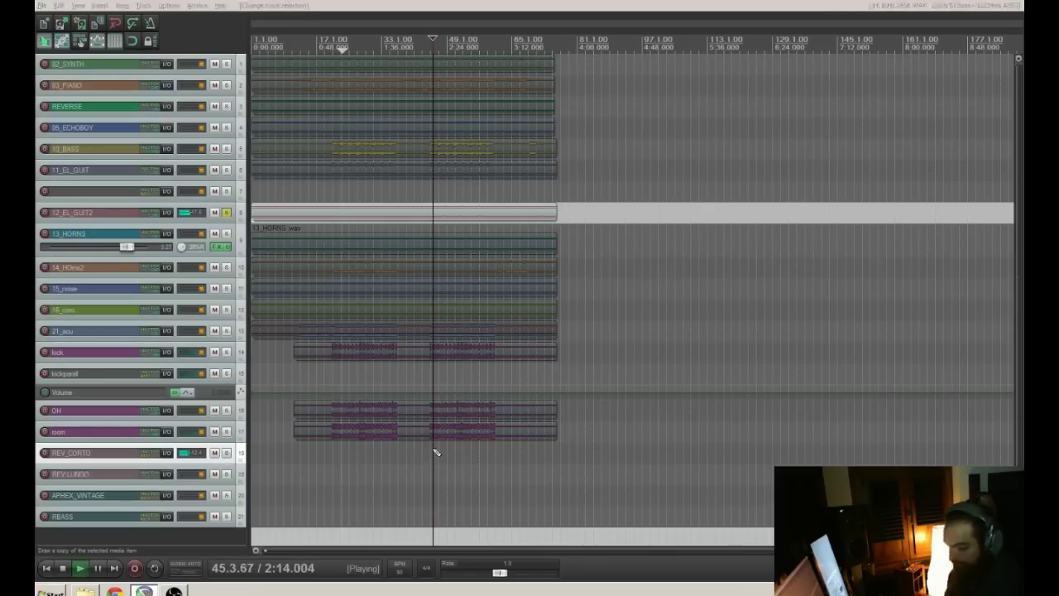
pyautogui.hotkey('ctrl', 'm')
pyautogui.moveTo(888, 222); pyautogui.dragTo(886, 222)
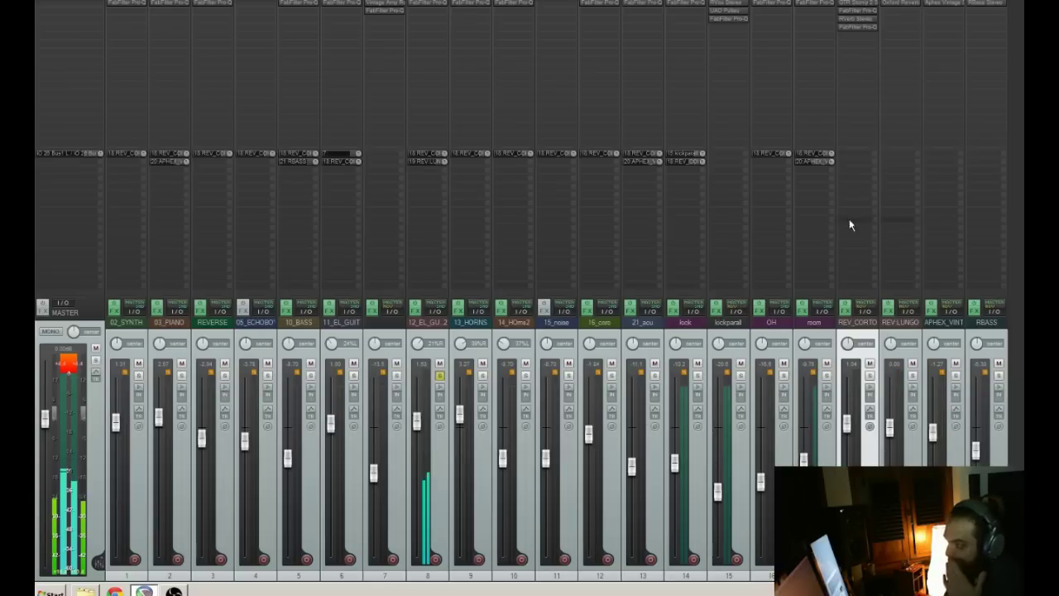
pyautogui.click(427, 161)
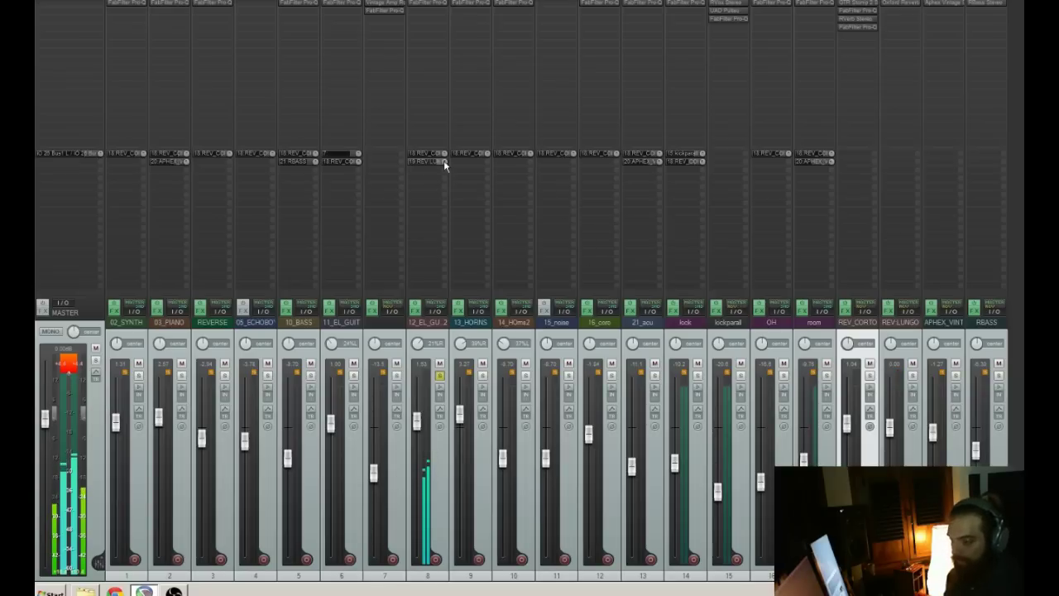
pyautogui.click(439, 375)
# - Solo 11_EL_GUIT, create a send from it to REV.LUNGO, and unsolo the track
pyautogui.click(354, 375)
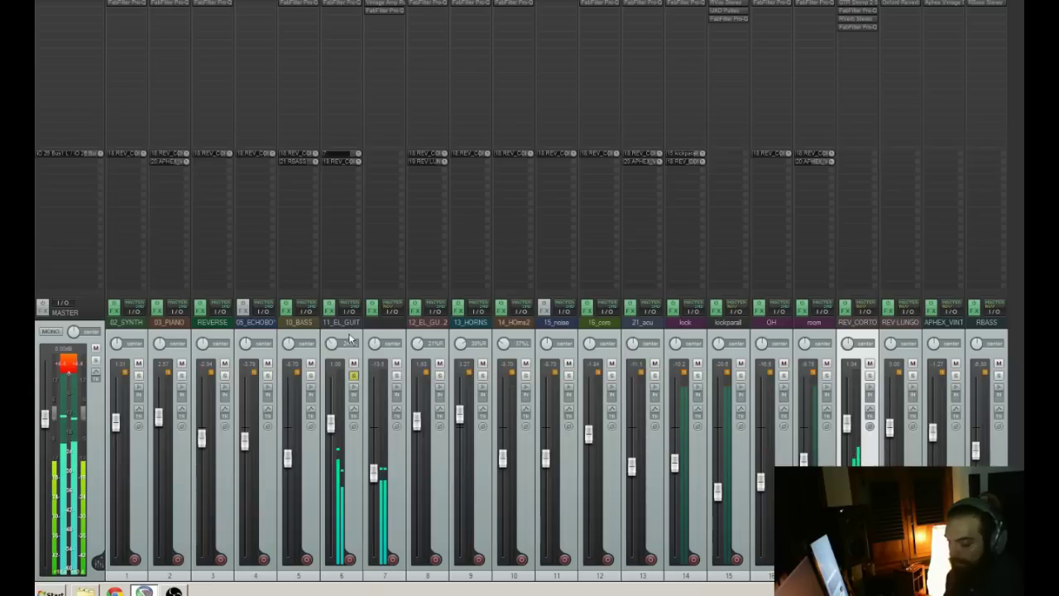
pyautogui.moveTo(347, 217); pyautogui.dragTo(901, 234)
pyautogui.moveTo(358, 170); pyautogui.dragTo(358, 178)
pyautogui.click(354, 375)
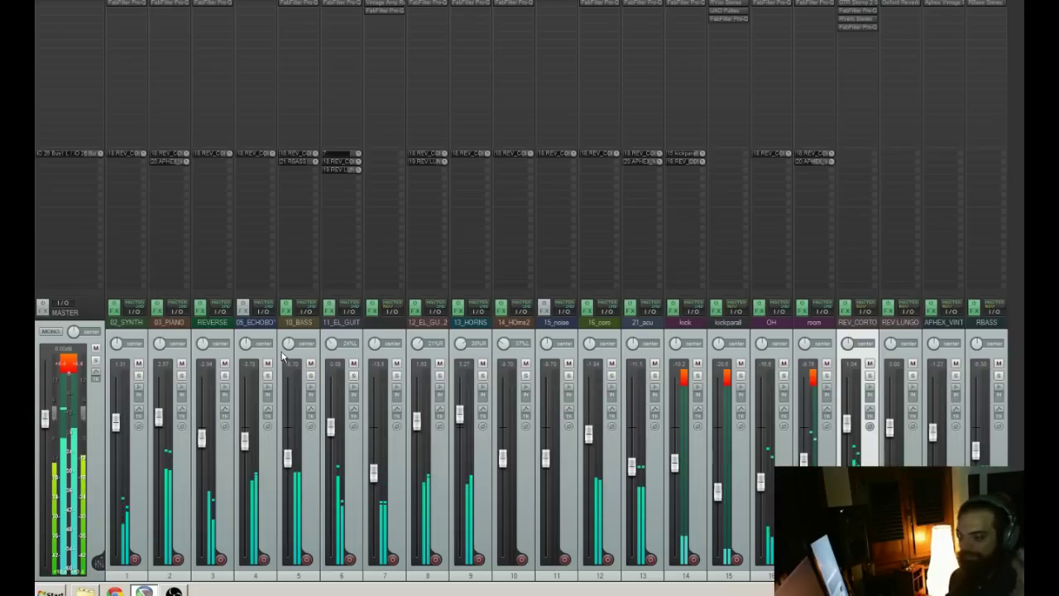
# - Try a send from the soloed 03_PIANO to REV.LUNGO, remove that send, and unsolo the piano
pyautogui.click(182, 376)
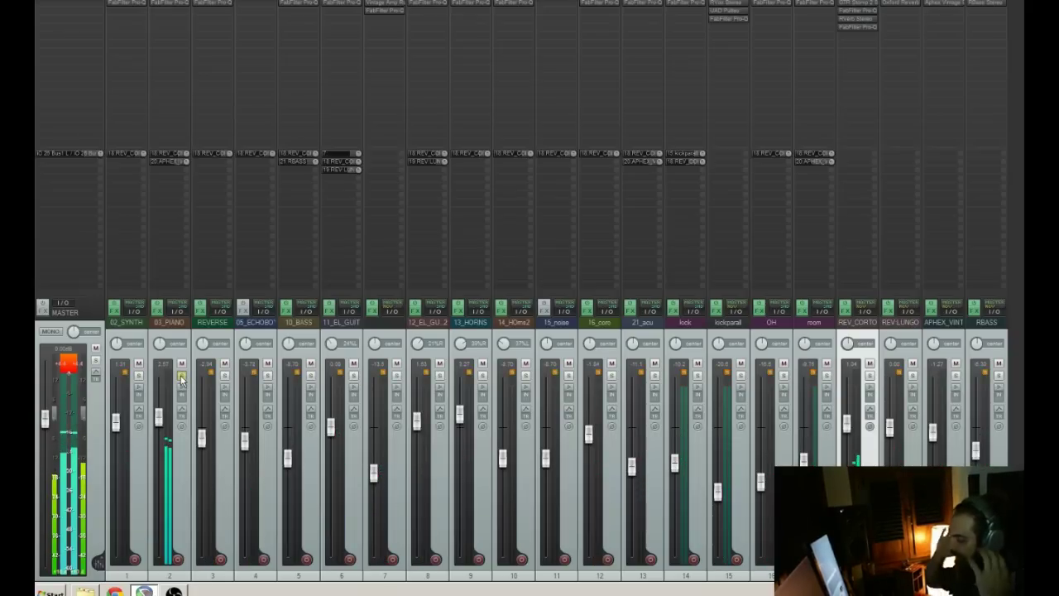
pyautogui.moveTo(498, 221); pyautogui.dragTo(904, 213)
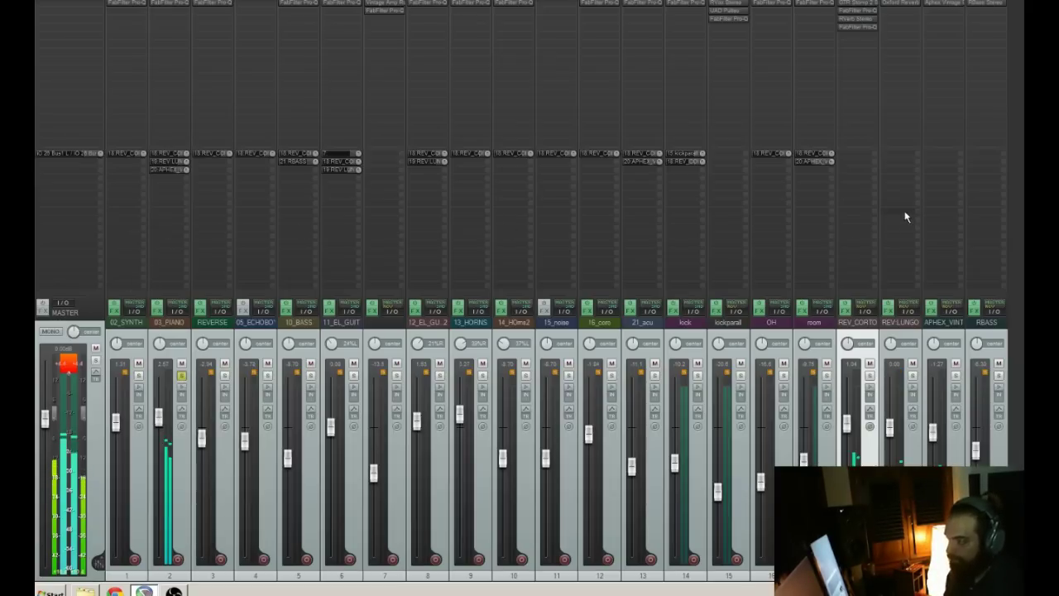
pyautogui.keyDown('alt'); pyautogui.click(171, 161); pyautogui.keyUp('alt')
pyautogui.click(180, 378)
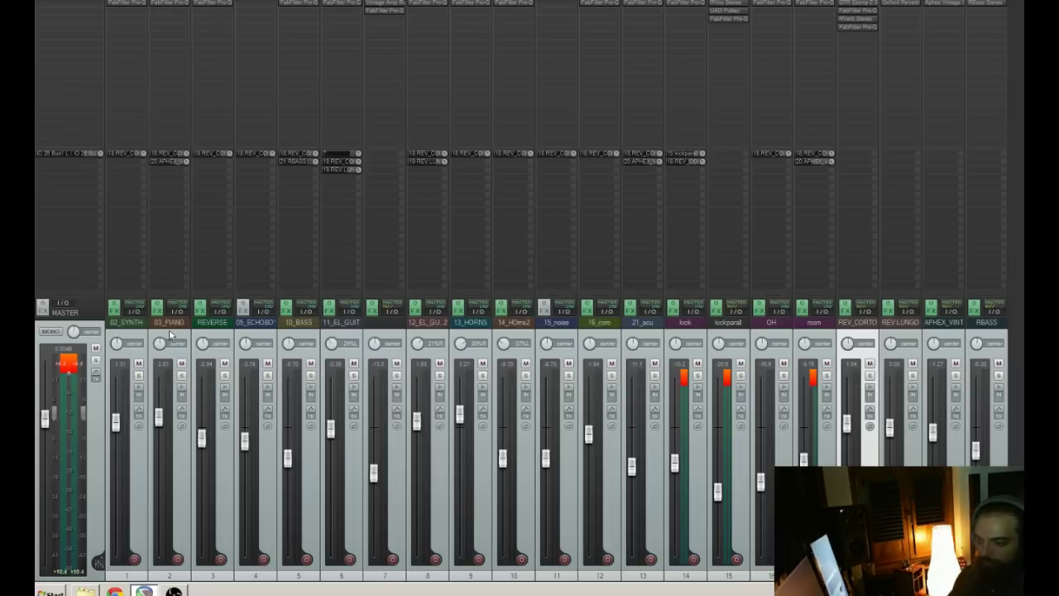
# - Solo 03_PIANO and add the Waves RCompressor Stereo plug-in to it
pyautogui.click(181, 375)
pyautogui.doubleClick(165, 31)
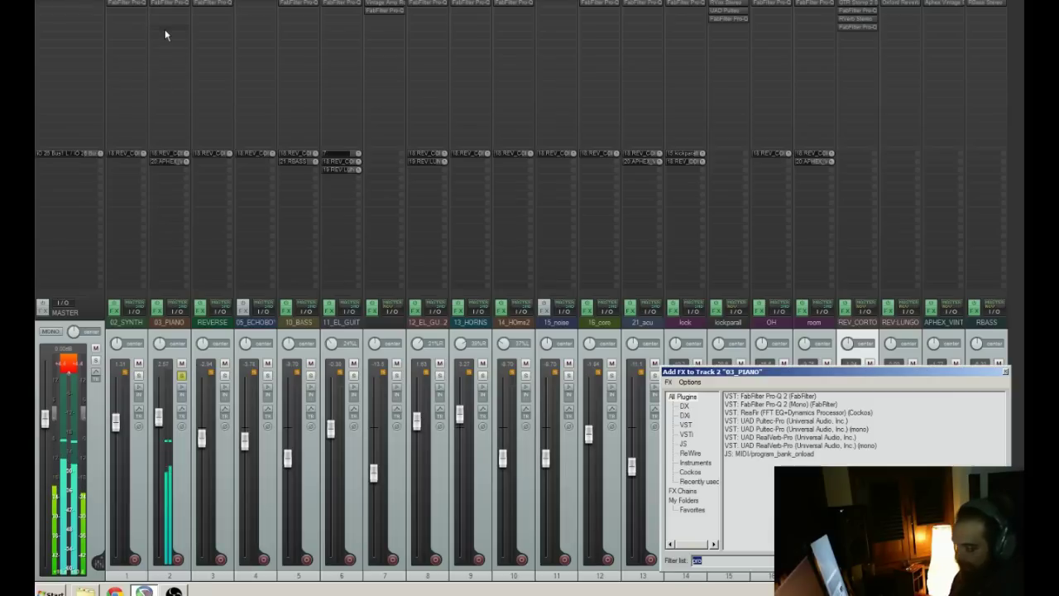
pyautogui.write('rc')
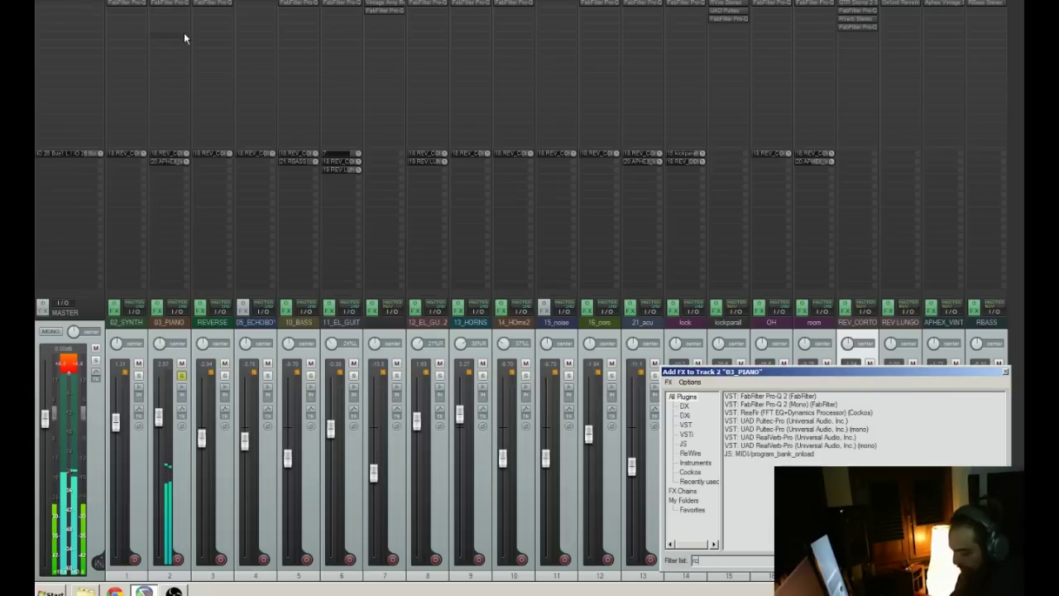
pyautogui.write('om')
pyautogui.click(755, 405)
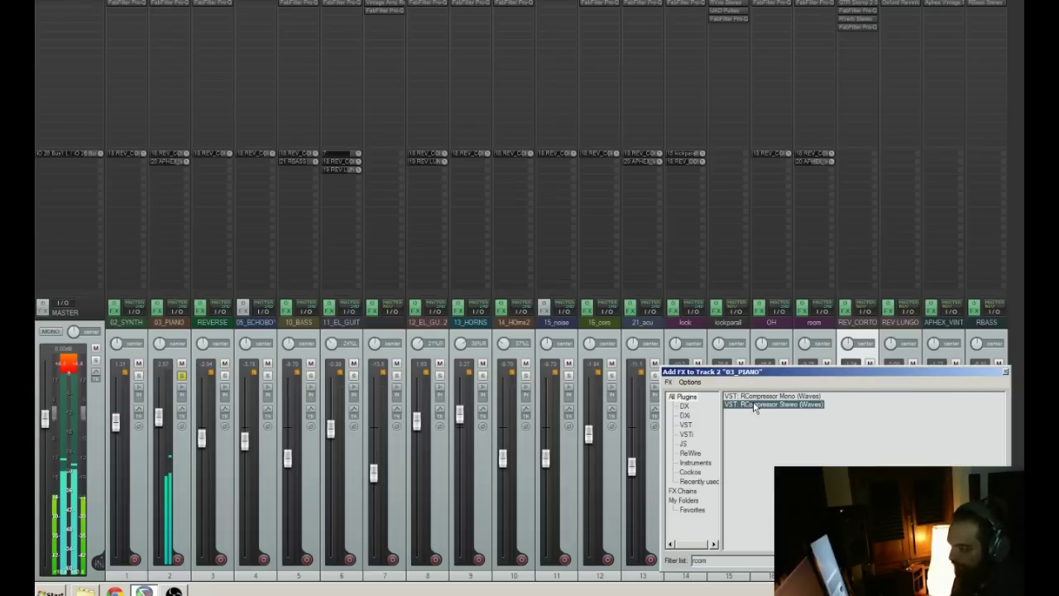
pyautogui.doubleClick(754, 405)
pyautogui.moveTo(161, 32); pyautogui.dragTo(673, 119)
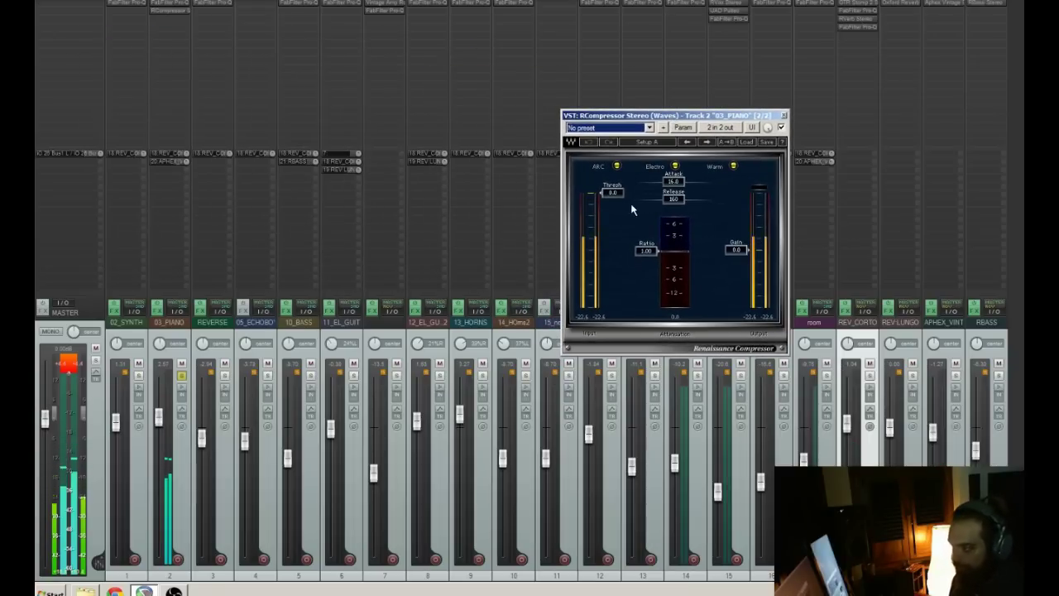
# - Set the piano compressor to threshold -32.9, ratio 3.16, attack 41.3 and release 21.3
pyautogui.moveTo(612, 192); pyautogui.dragTo(621, 258)
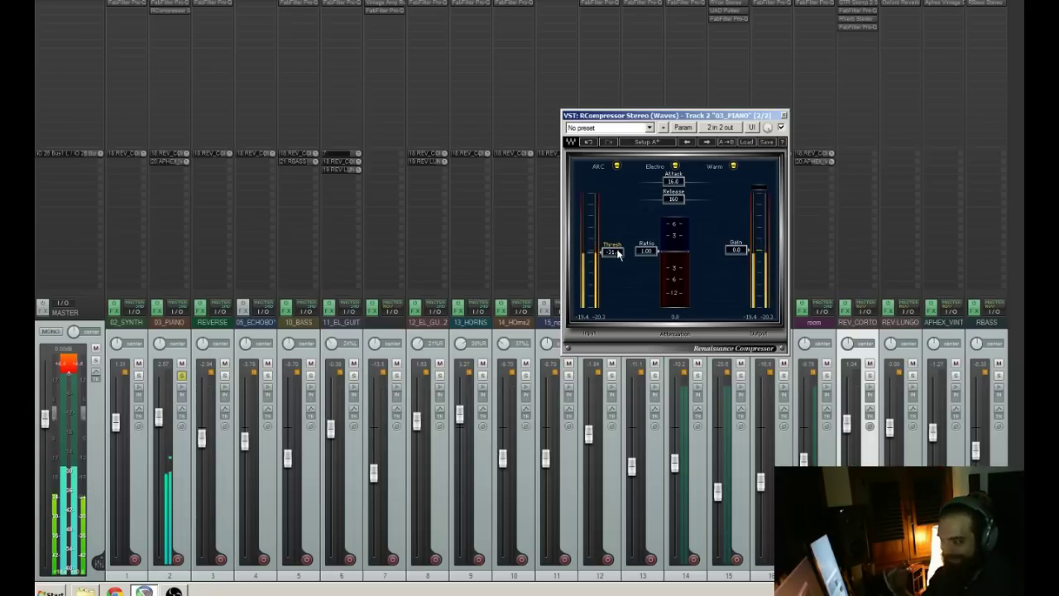
pyautogui.moveTo(651, 259); pyautogui.dragTo(619, 257)
pyautogui.moveTo(674, 200)
pyautogui.mouseDown()
pyautogui.moveTo(702, 200)
pyautogui.moveTo(644, 182)
pyautogui.mouseUp()
pyautogui.moveTo(613, 253); pyautogui.dragTo(614, 256)
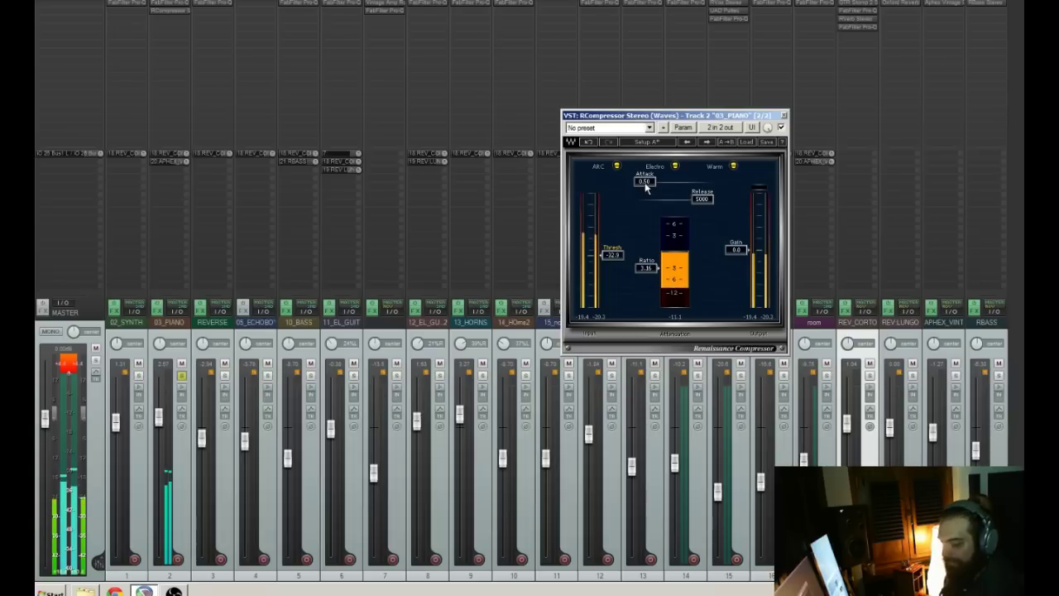
pyautogui.moveTo(645, 182)
pyautogui.mouseDown()
pyautogui.moveTo(702, 182)
pyautogui.moveTo(645, 182)
pyautogui.mouseUp()
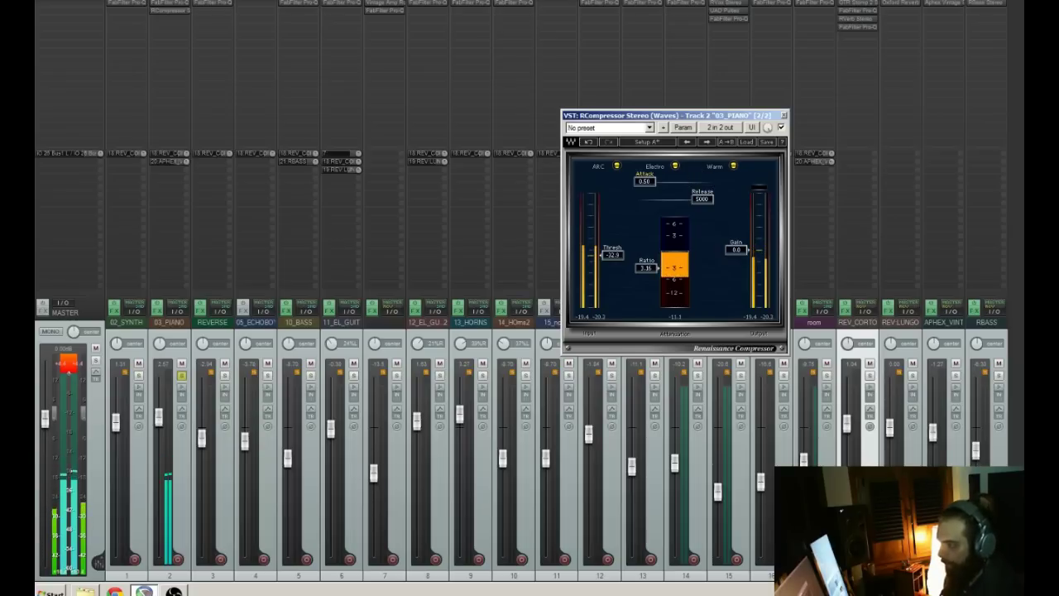
pyautogui.moveTo(644, 182); pyautogui.dragTo(657, 205)
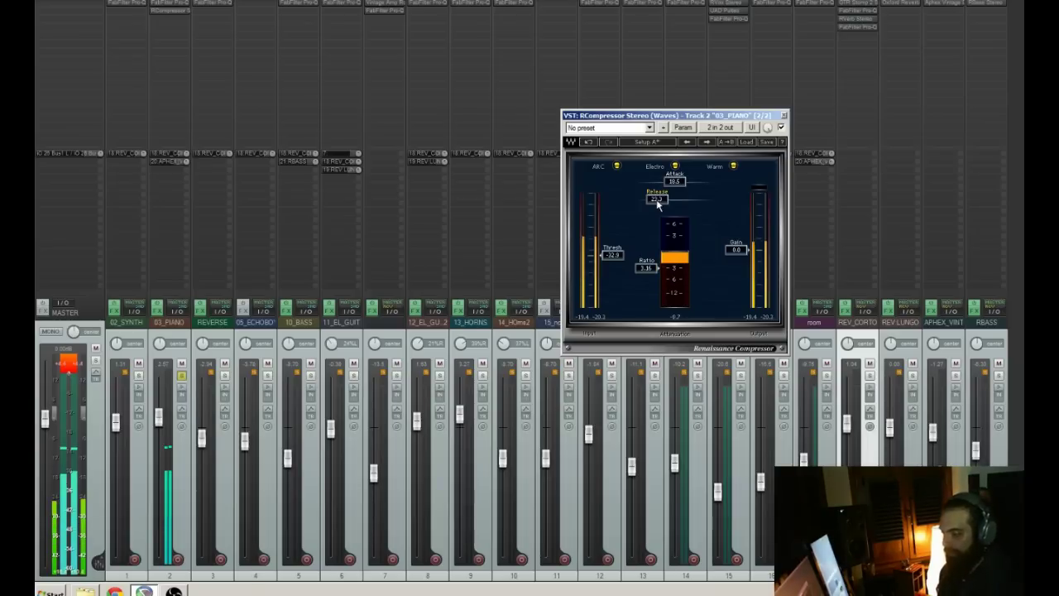
pyautogui.moveTo(658, 205); pyautogui.dragTo(681, 181)
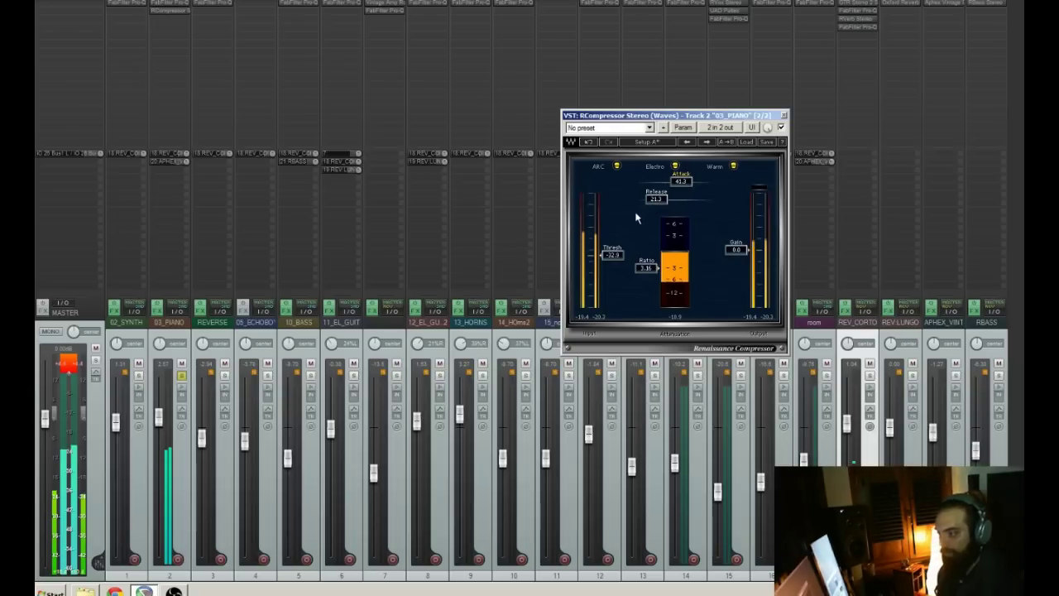
# - Set the compressor's gain to 3.2 while comparing it with bypass, unsolo 03_PIANO, and raise its fader to about 2.70 dB
pyautogui.click(781, 129)
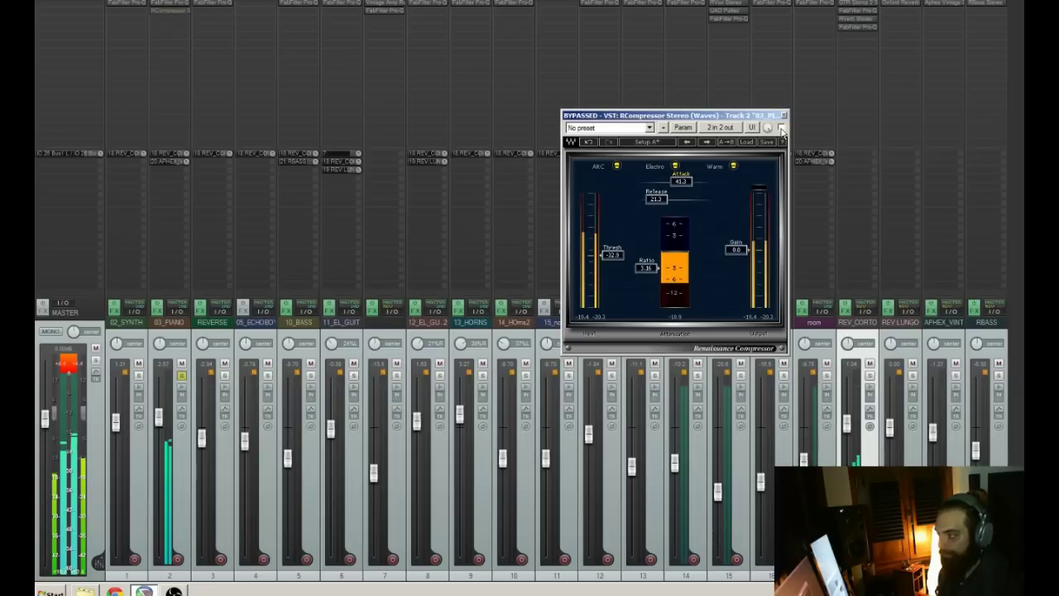
pyautogui.moveTo(750, 249); pyautogui.dragTo(750, 244)
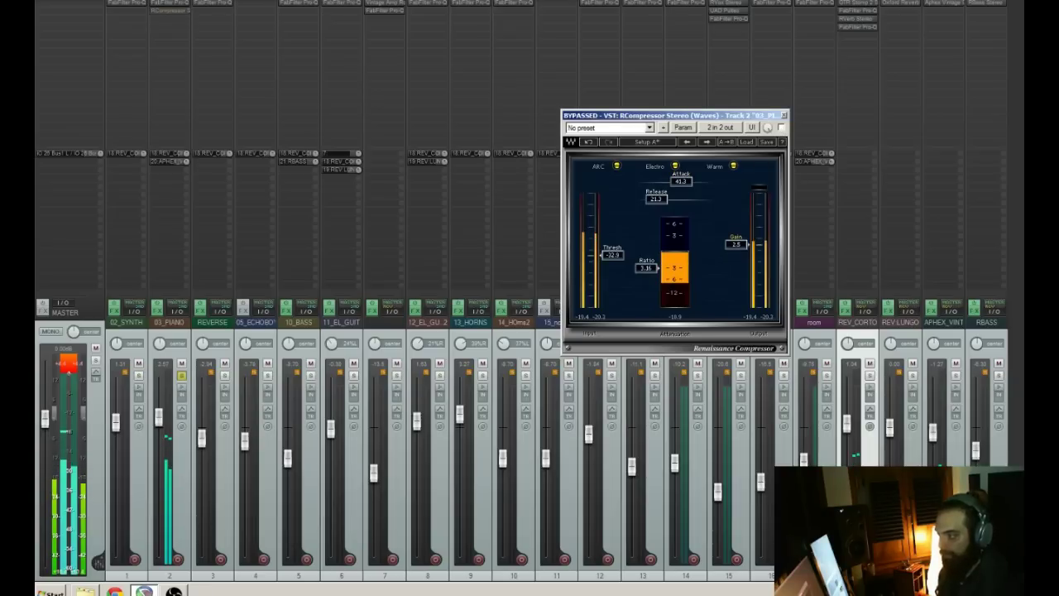
pyautogui.click(781, 129)
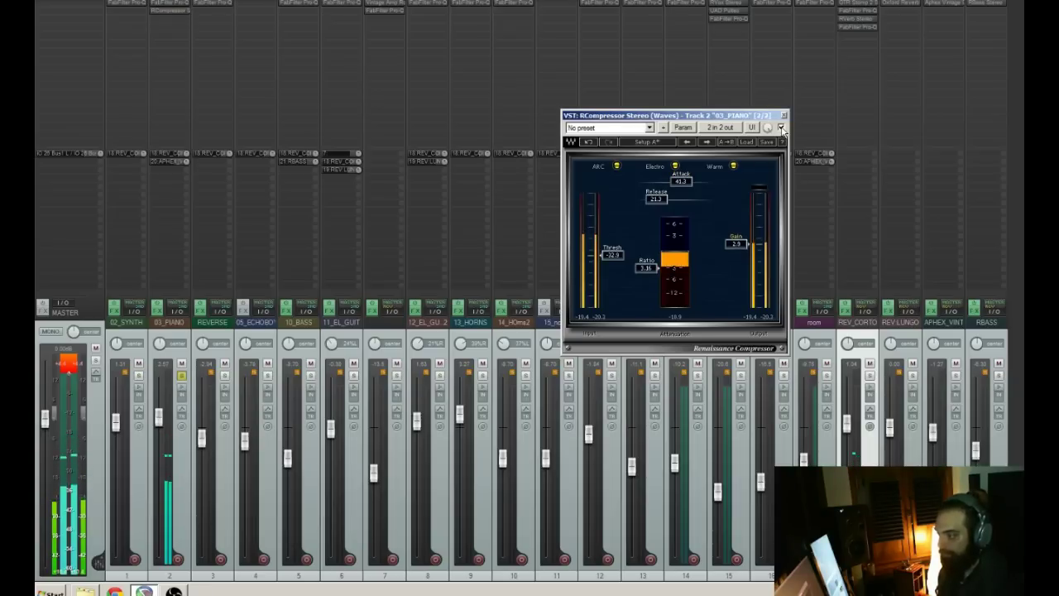
pyautogui.moveTo(745, 242); pyautogui.dragTo(745, 238)
pyautogui.click(781, 129)
pyautogui.click(782, 129)
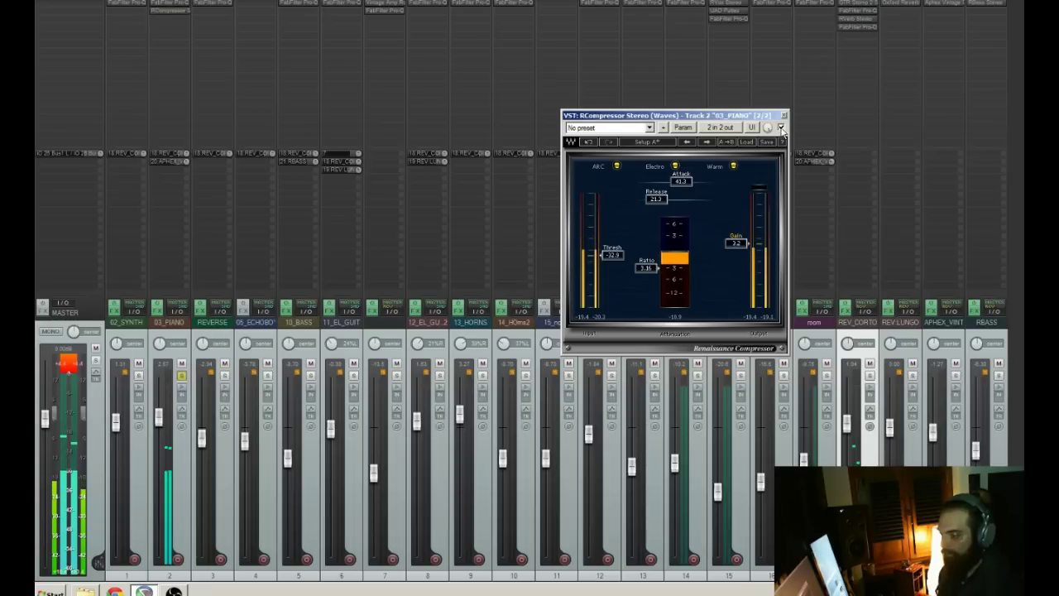
pyautogui.click(182, 378)
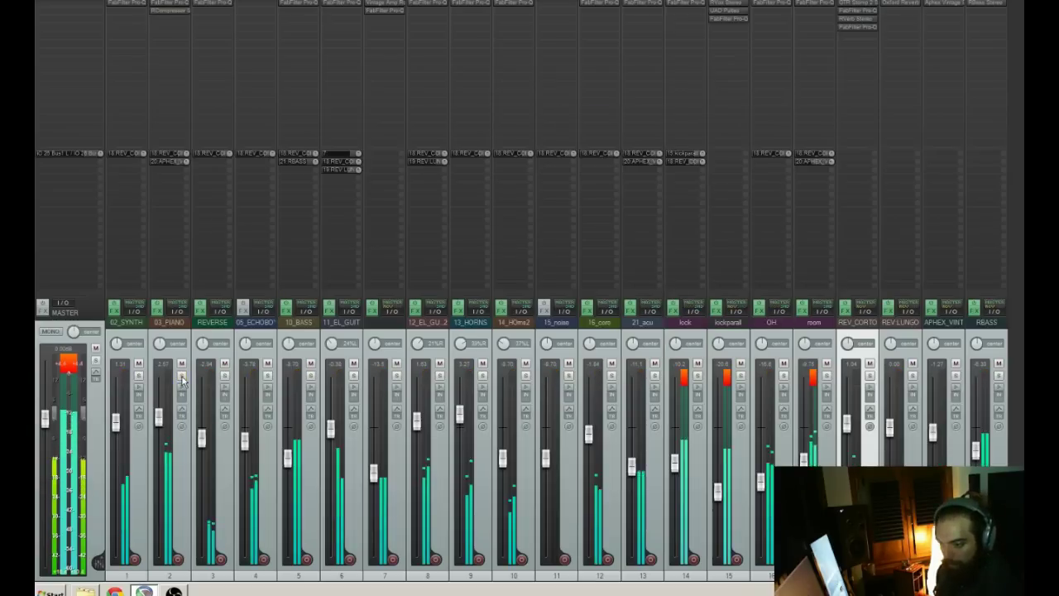
pyautogui.moveTo(160, 416); pyautogui.dragTo(161, 415)
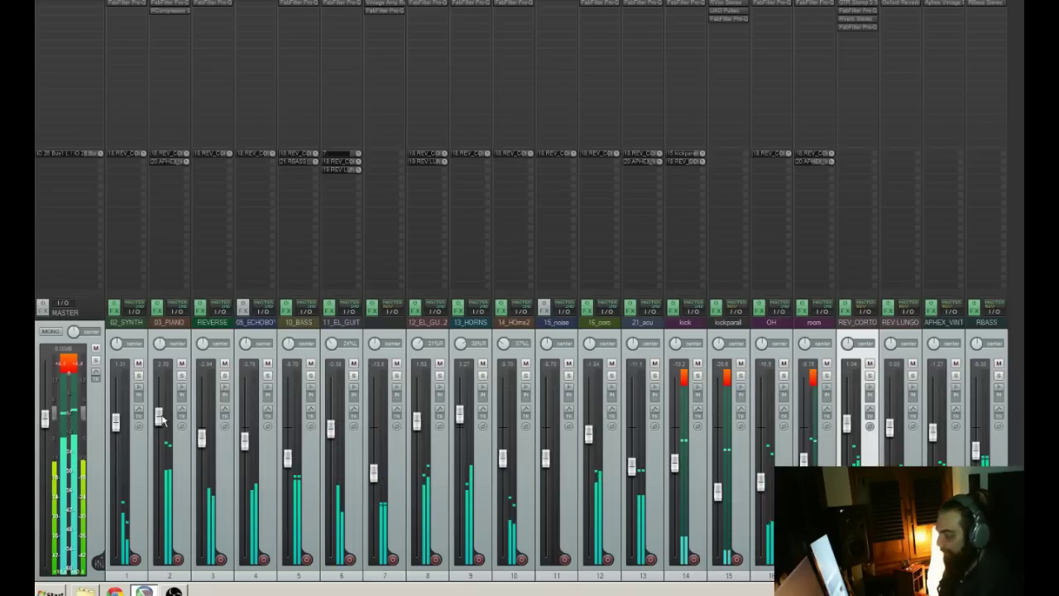
# - Solo 10_BASS and add the Waves RVox Stereo plug-in to it
pyautogui.click(310, 375)
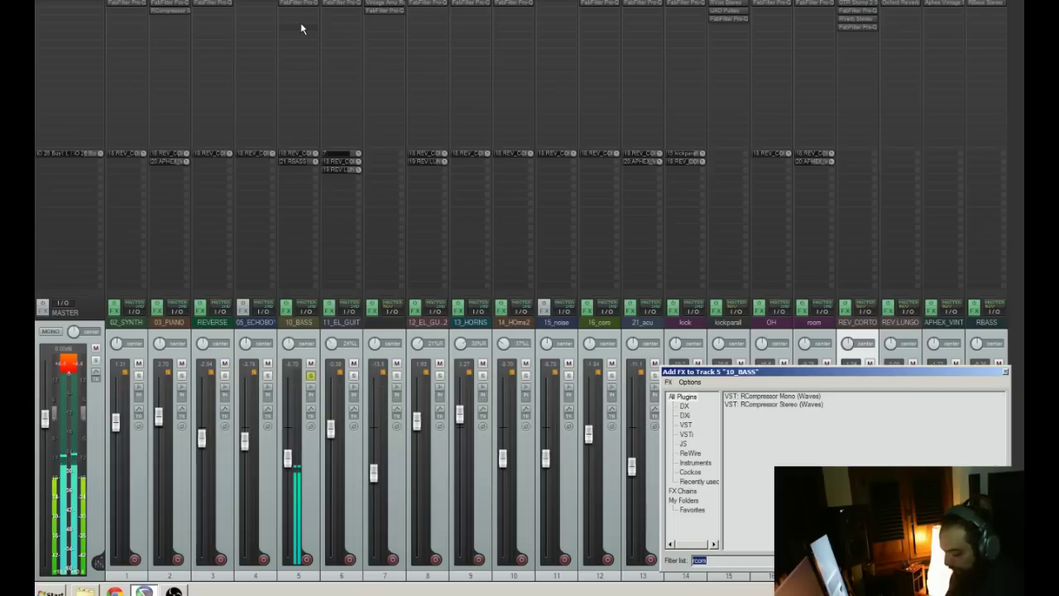
pyautogui.write('x')
pyautogui.doubleClick(735, 405)
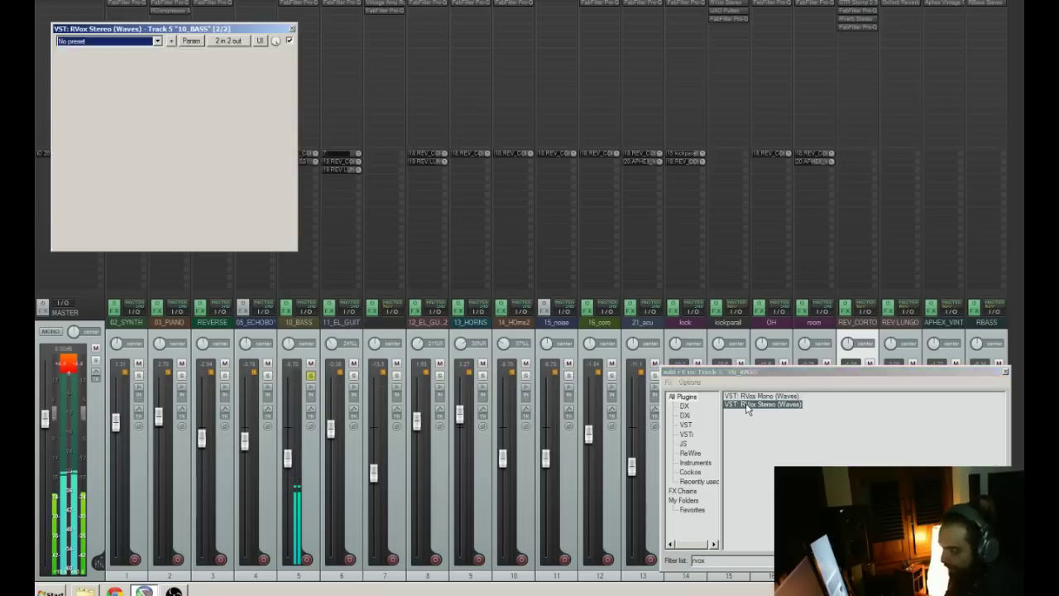
pyautogui.moveTo(173, 28); pyautogui.dragTo(587, 99)
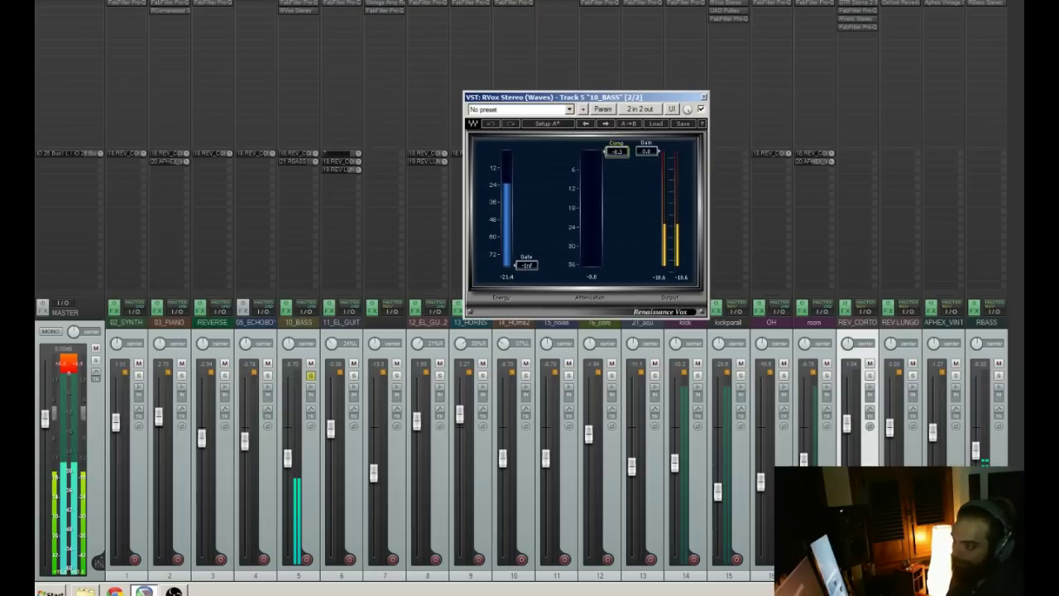
# - Set RVox on the bass to compression -15.6, gate -35.4 and gain -9.3, compare with bypass, and unsolo 10_BASS
pyautogui.moveTo(616, 151); pyautogui.dragTo(616, 203)
pyautogui.moveTo(527, 265); pyautogui.dragTo(526, 211)
pyautogui.moveTo(618, 202); pyautogui.dragTo(619, 203)
pyautogui.moveTo(645, 154); pyautogui.dragTo(646, 179)
pyautogui.click(702, 109)
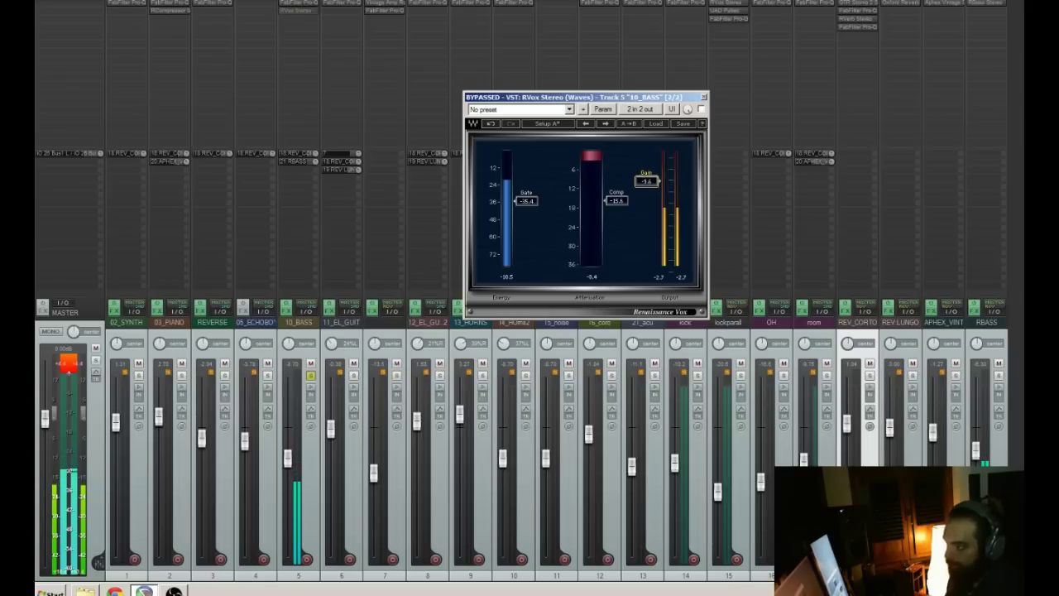
pyautogui.click(701, 110)
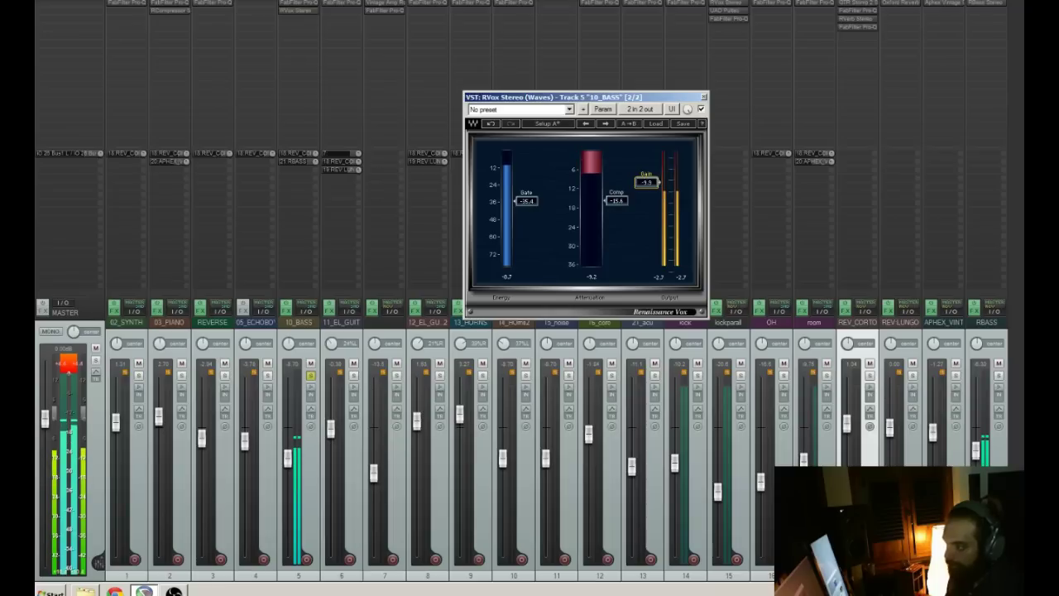
pyautogui.click(310, 376)
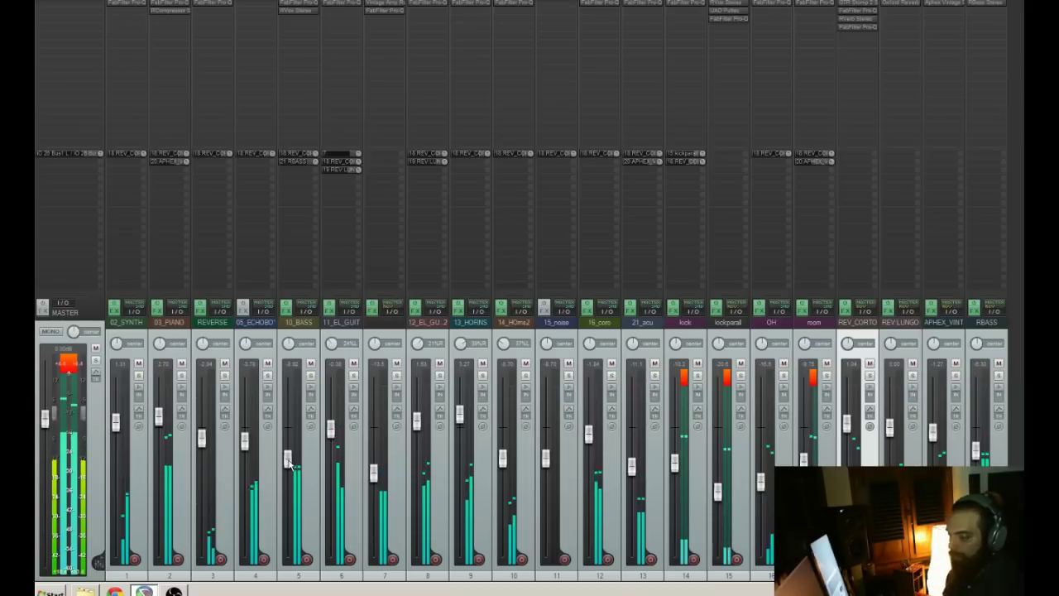
# - Solo the room track, insert a new track right after it, and send room to that new track
pyautogui.click(827, 376)
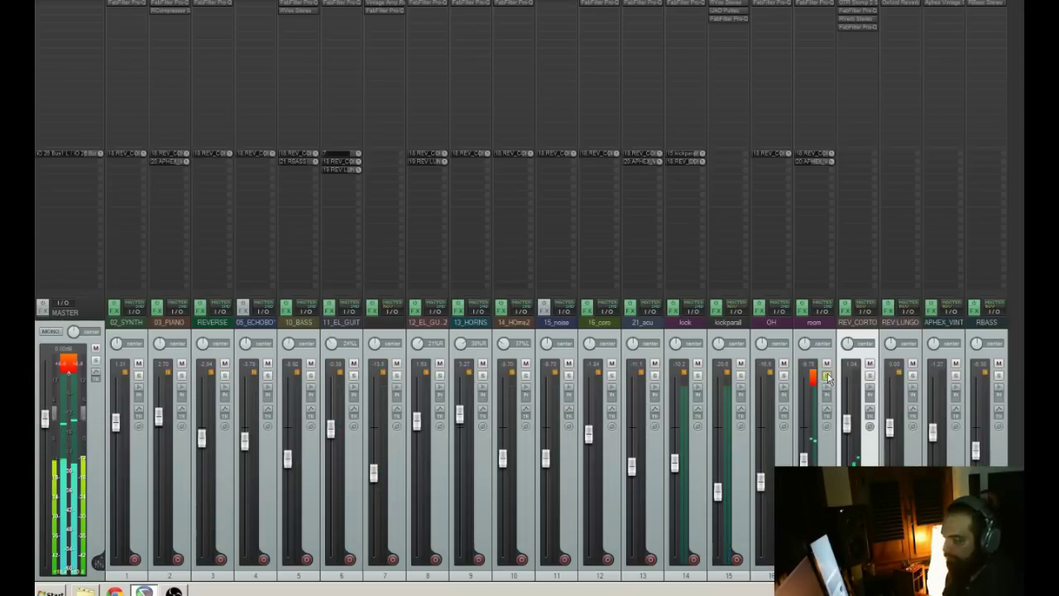
pyautogui.click(819, 329)
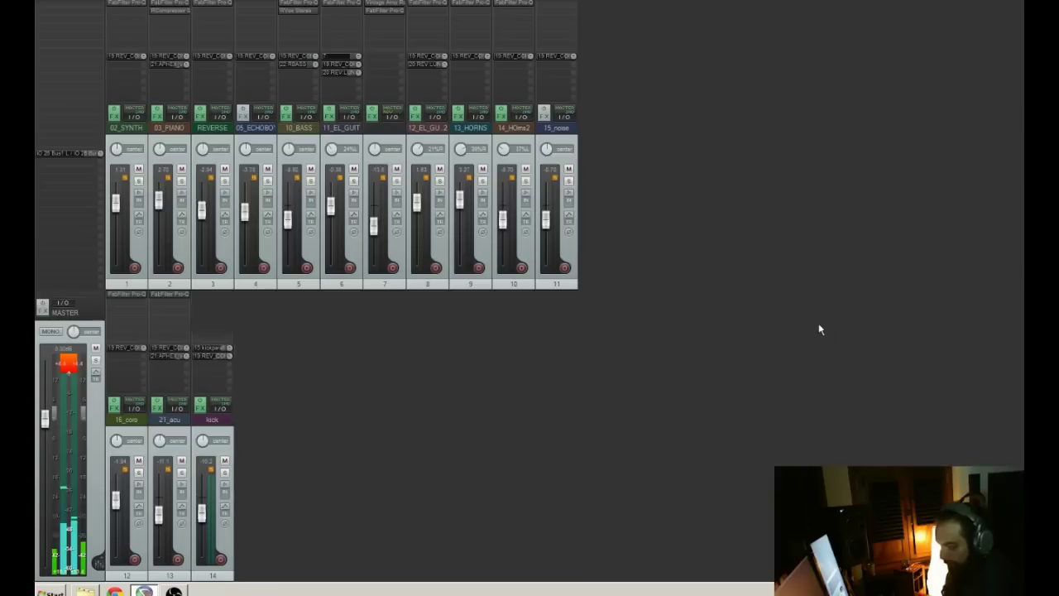
pyautogui.hotkey('ctrl', 't')
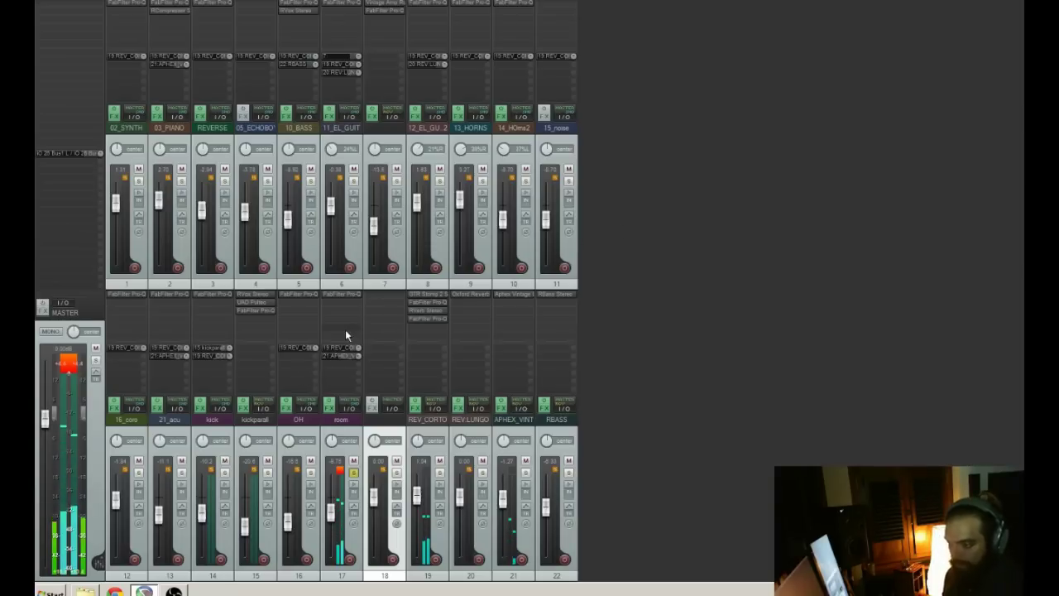
pyautogui.moveTo(340, 372); pyautogui.dragTo(382, 337)
# - Add the Waves CLA-3A Stereo compressor to track 18 and raise its peak reduction
pyautogui.doubleClick(378, 298)
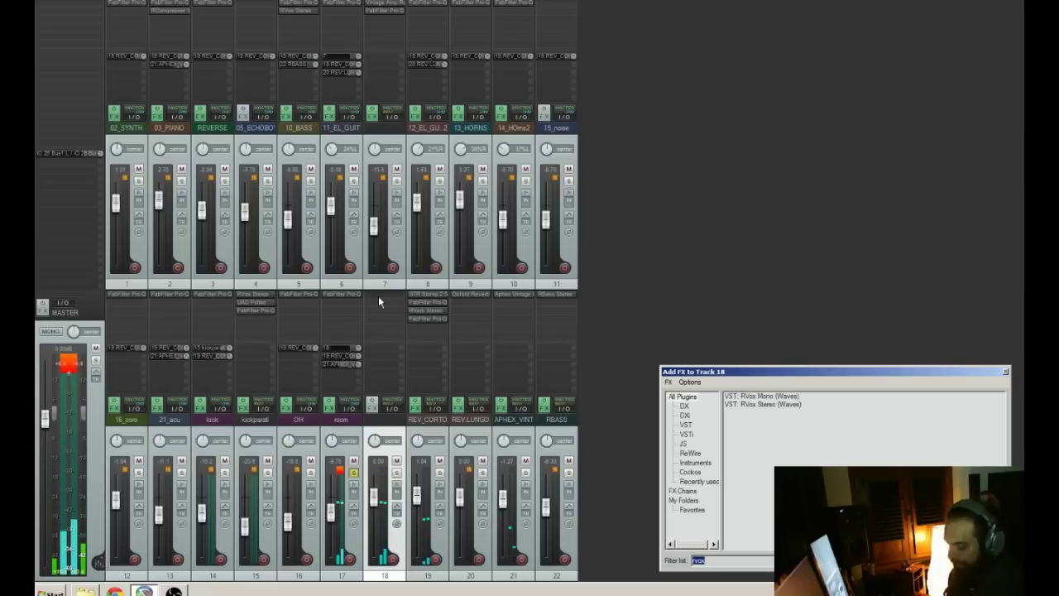
pyautogui.write('3a')
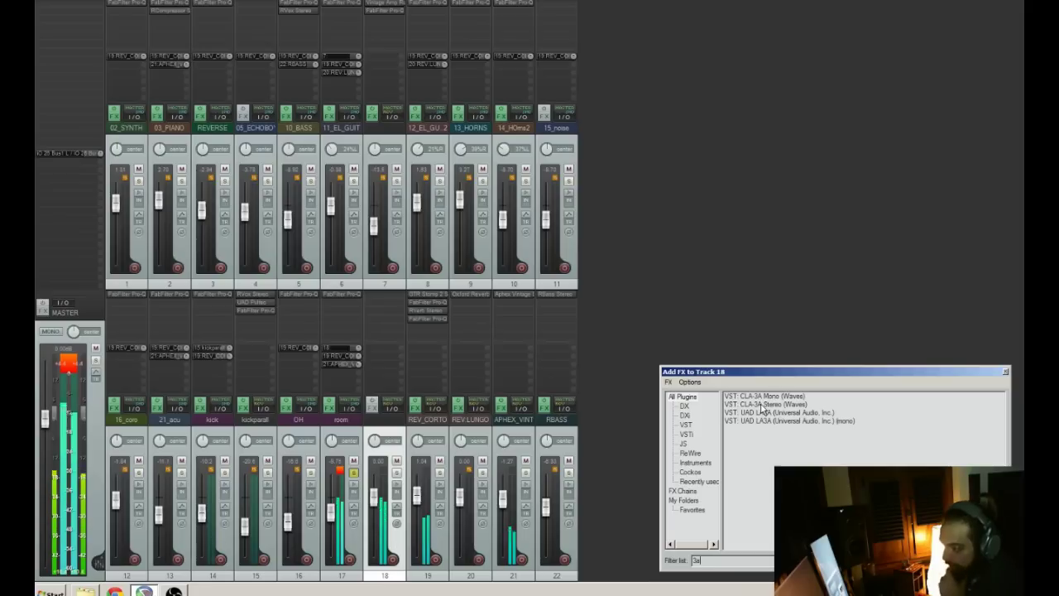
pyautogui.doubleClick(762, 405)
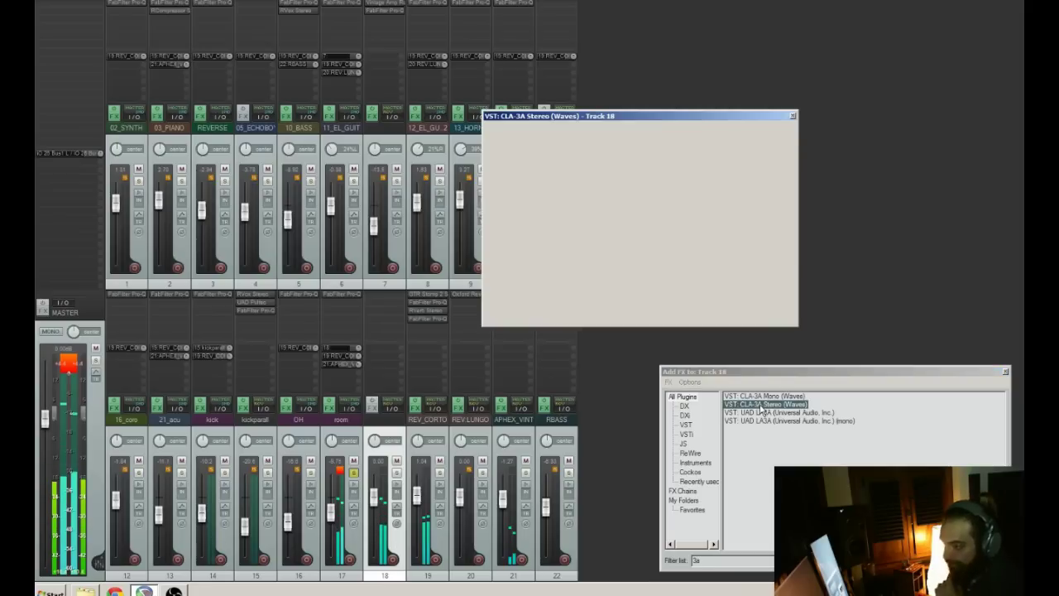
pyautogui.moveTo(741, 204); pyautogui.dragTo(742, 153)
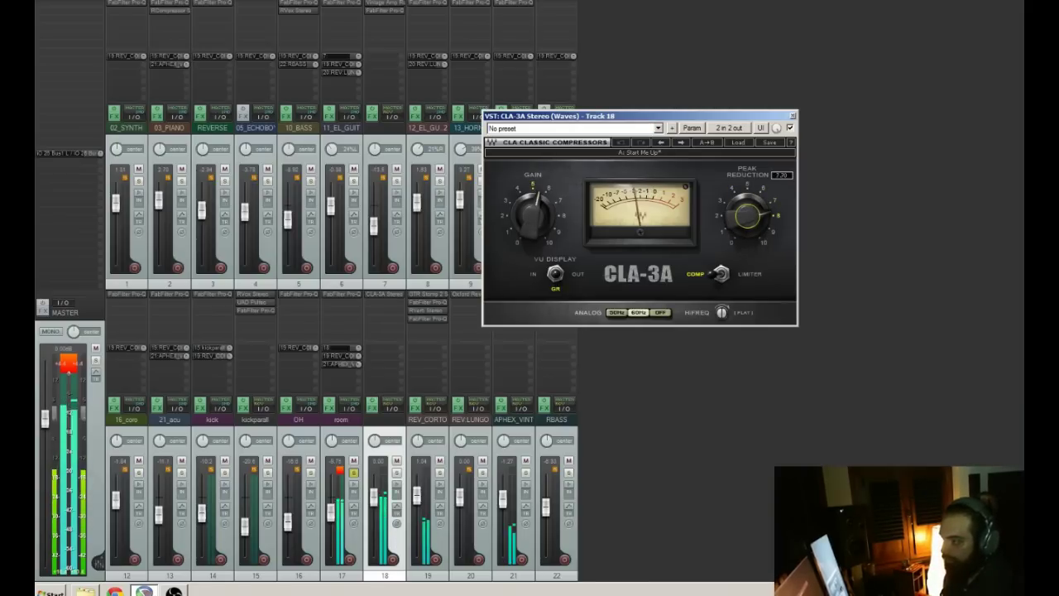
# - Audition track 18 alone and with room, lower its fader to about -8.14 dB, unsolo both tracks, and stop playback after listening to the mix
pyautogui.click(397, 474)
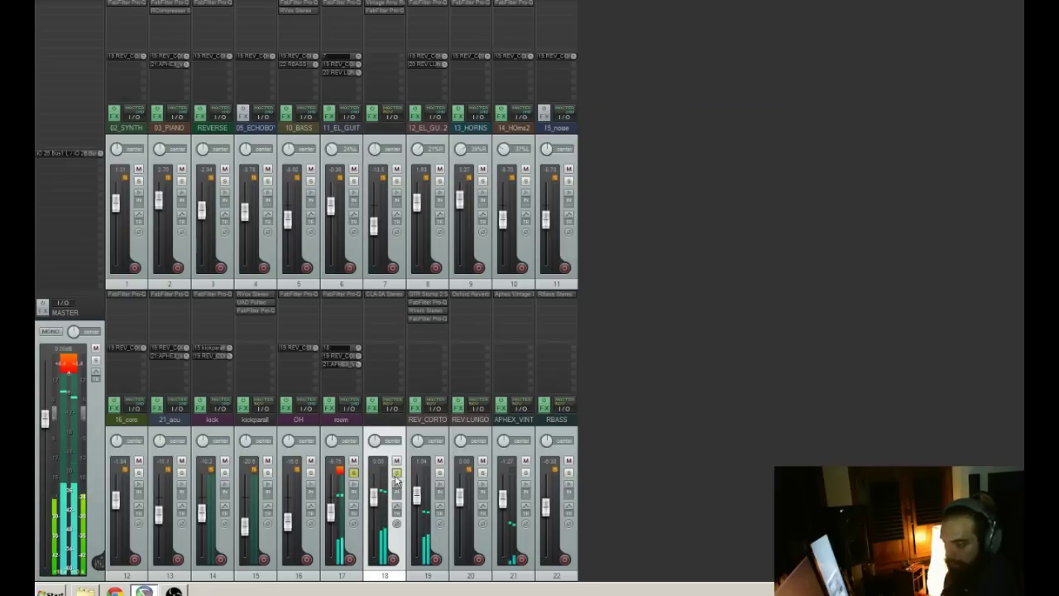
pyautogui.click(352, 474)
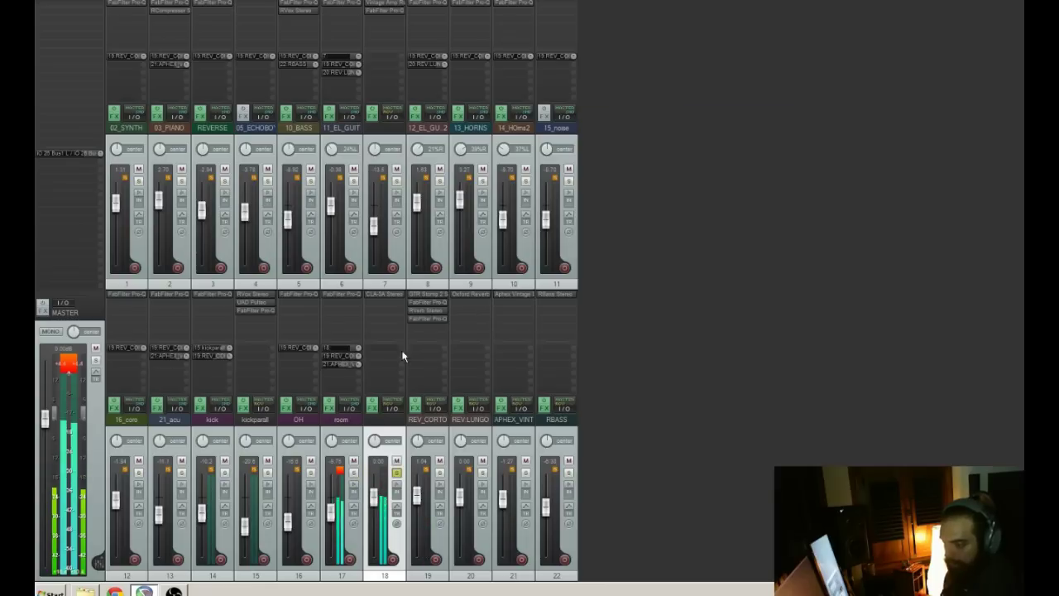
pyautogui.click(392, 295)
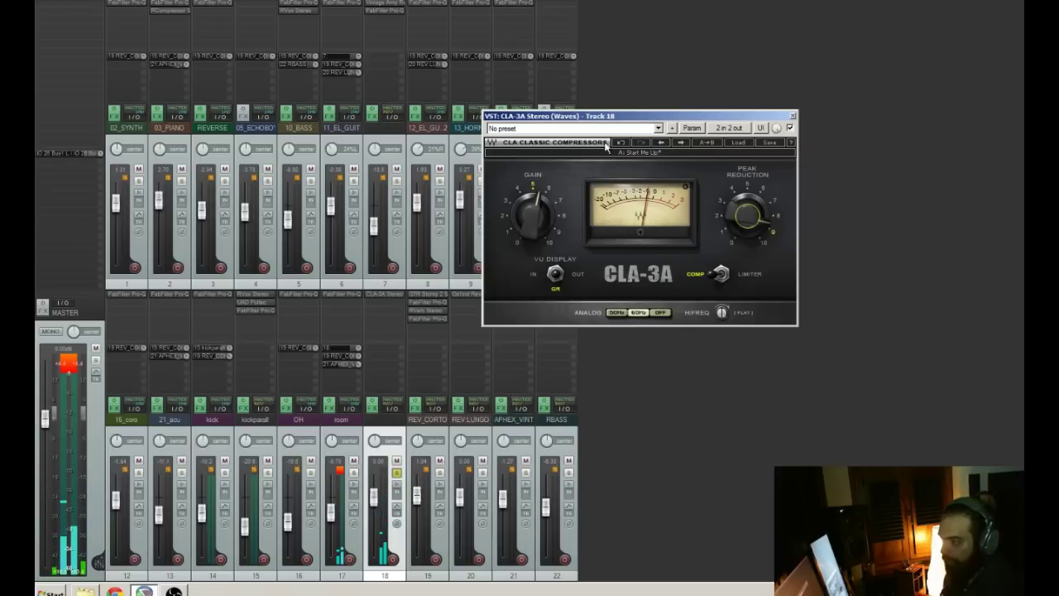
pyautogui.moveTo(613, 116); pyautogui.dragTo(726, 82)
pyautogui.click(354, 473)
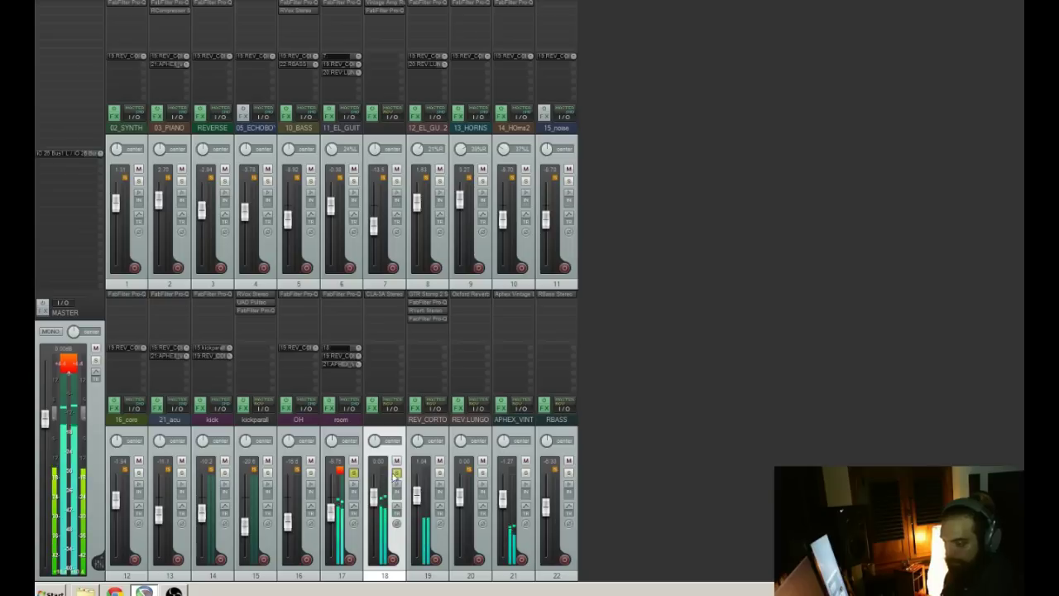
pyautogui.moveTo(373, 495)
pyautogui.mouseDown()
pyautogui.moveTo(372, 564)
pyautogui.moveTo(372, 516)
pyautogui.mouseUp()
pyautogui.click(354, 475)
pyautogui.click(397, 475)
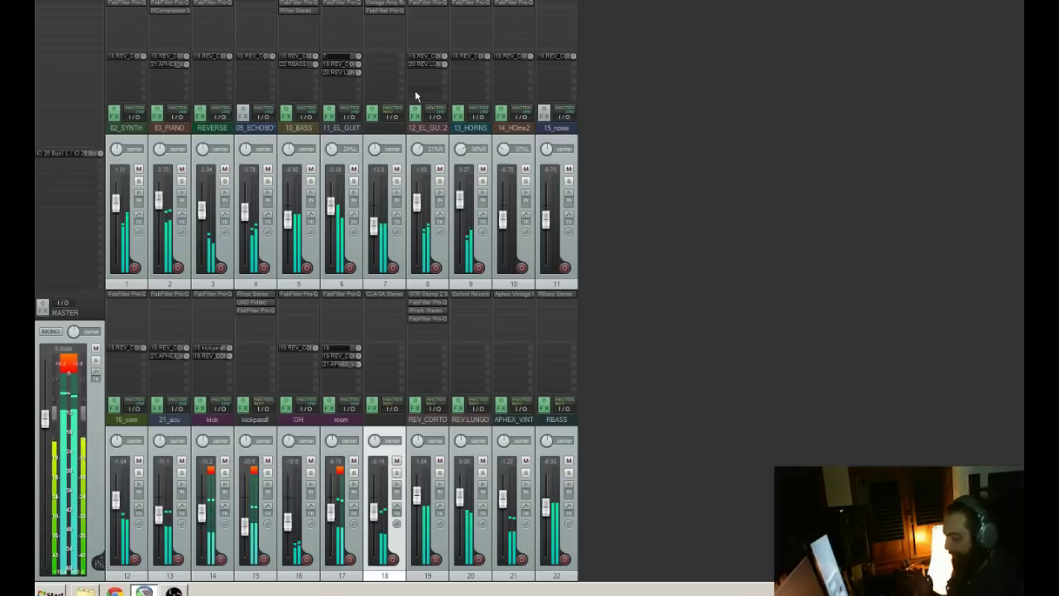
pyautogui.click(689, 139)
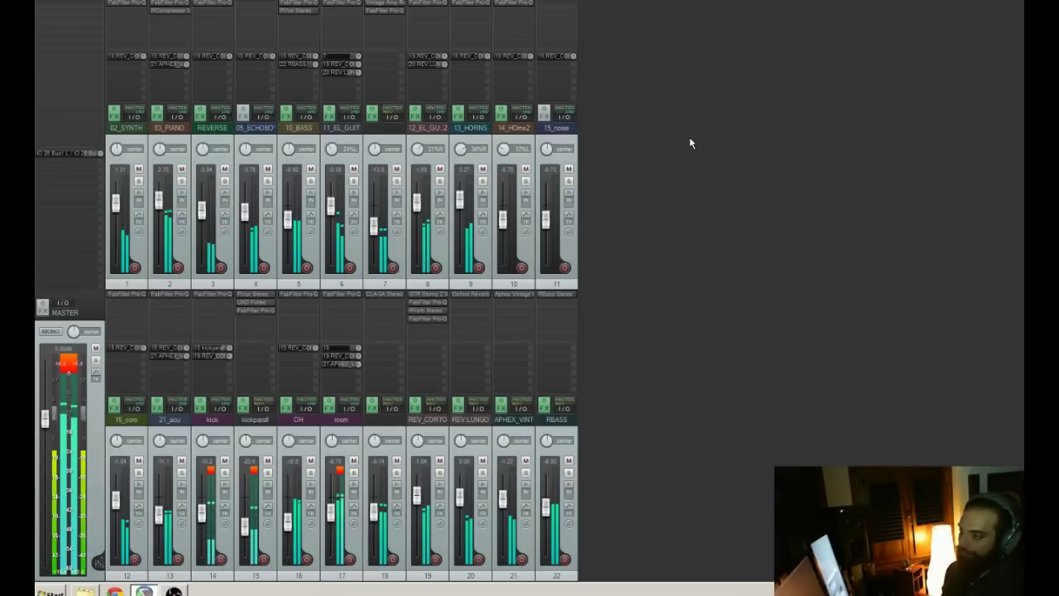
pyautogui.press('space')
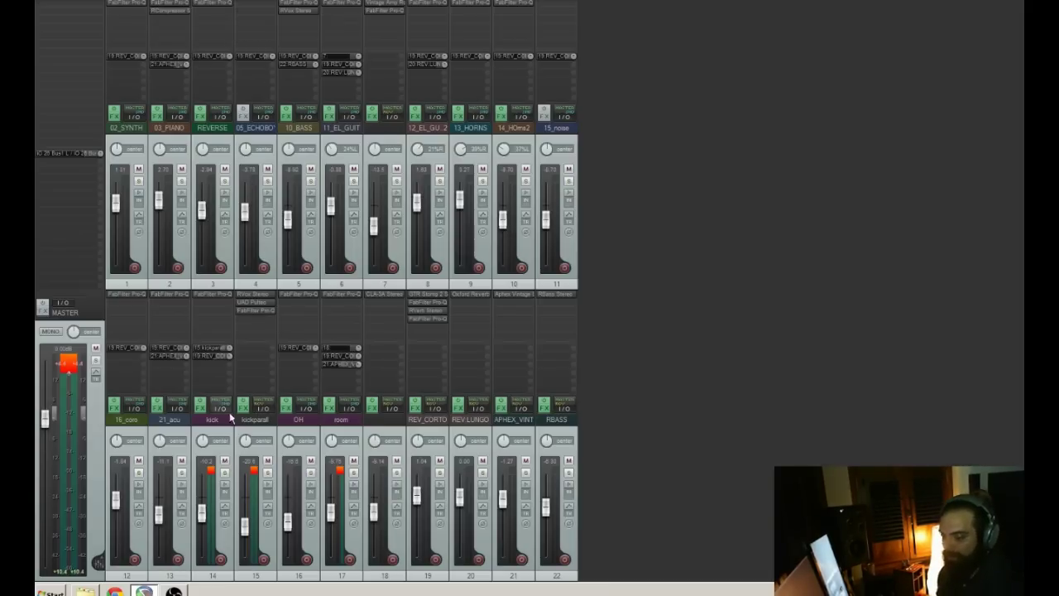
# - Solo 03_PIANO, add the Waves NLS Channel Stereo plug-in to it, and start playback
pyautogui.click(182, 180)
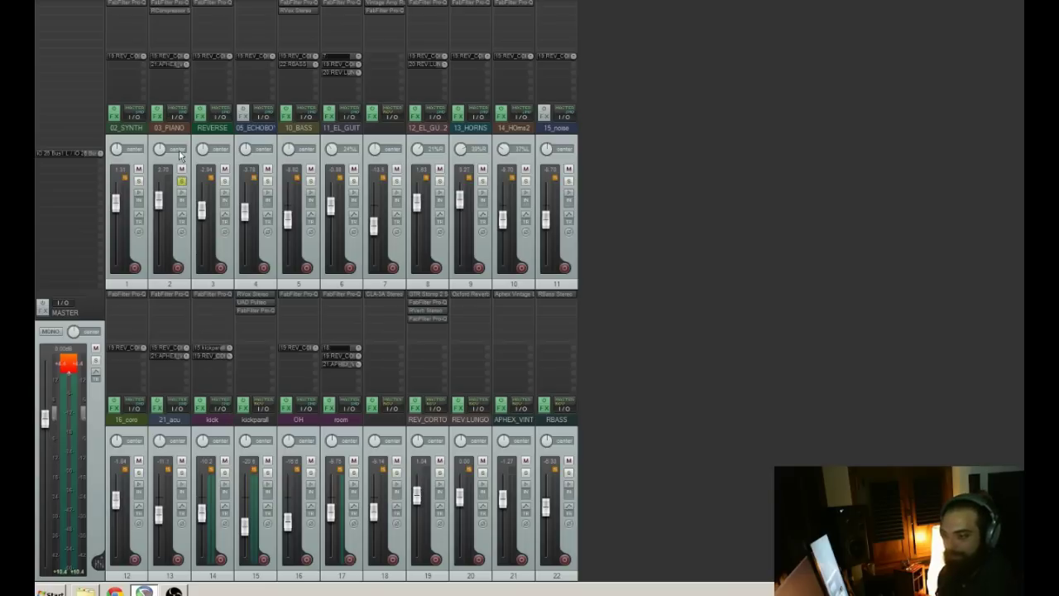
pyautogui.doubleClick(176, 25)
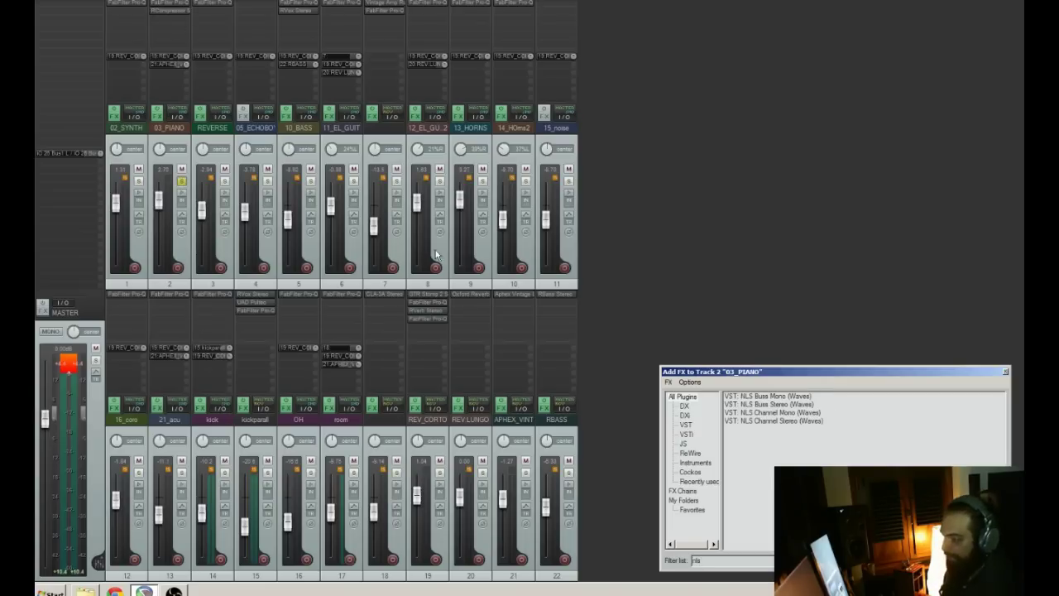
pyautogui.click(745, 421)
pyautogui.press('Return')
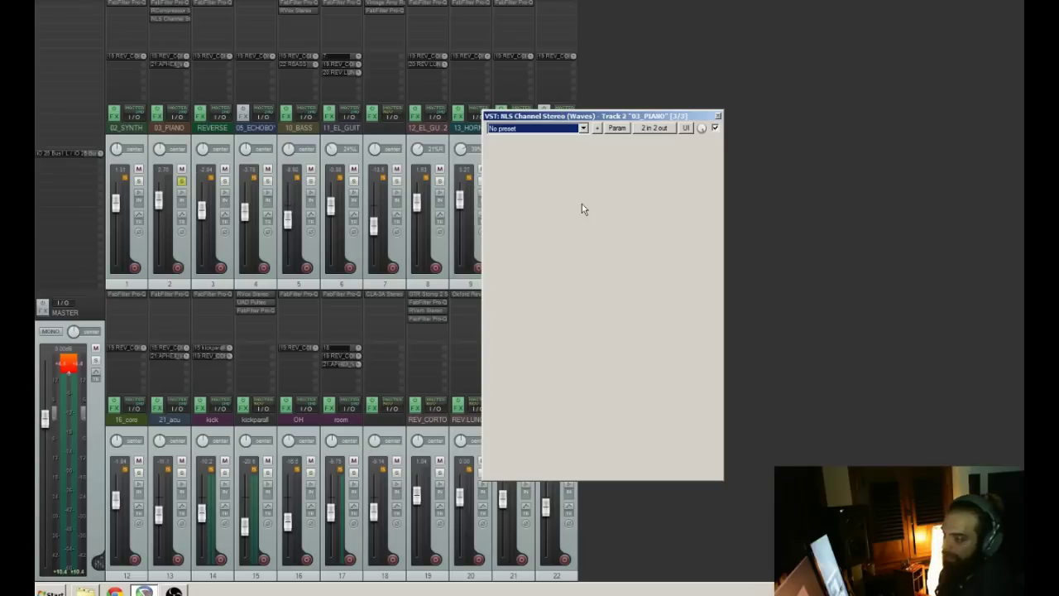
pyautogui.press('space')
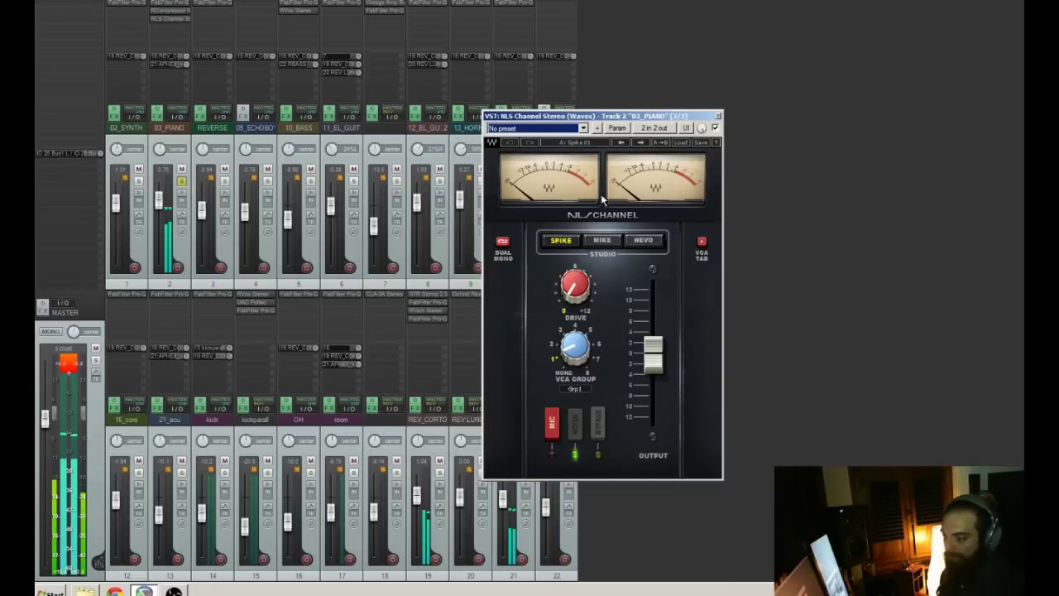
# - Raise the NLS Channel drive on the piano, unsolo 03_PIANO, and lower its fader to about 0 dB
pyautogui.moveTo(571, 277); pyautogui.dragTo(571, 242)
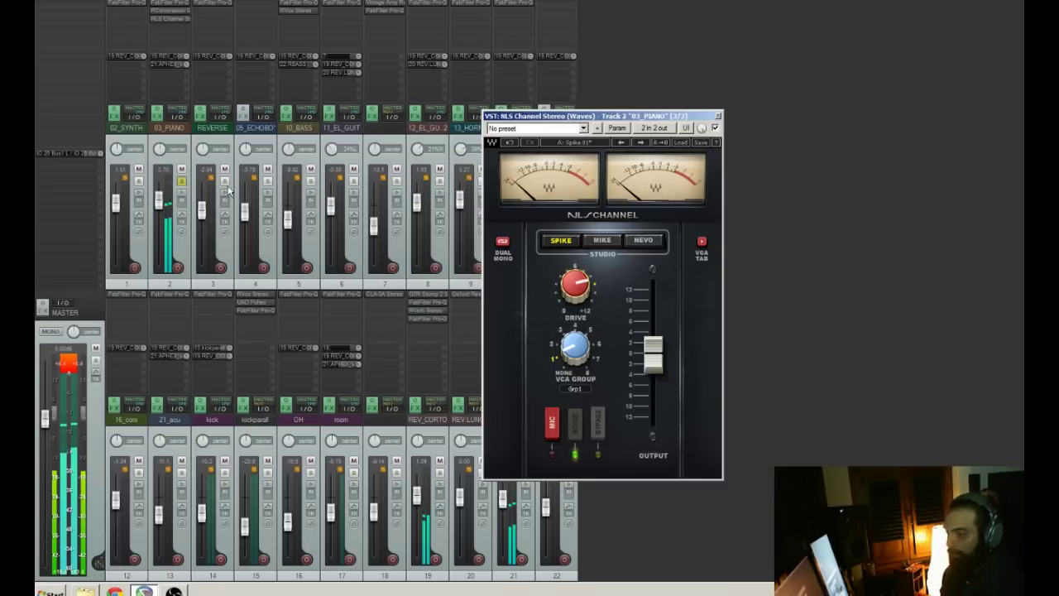
pyautogui.click(183, 181)
pyautogui.moveTo(158, 202); pyautogui.dragTo(157, 207)
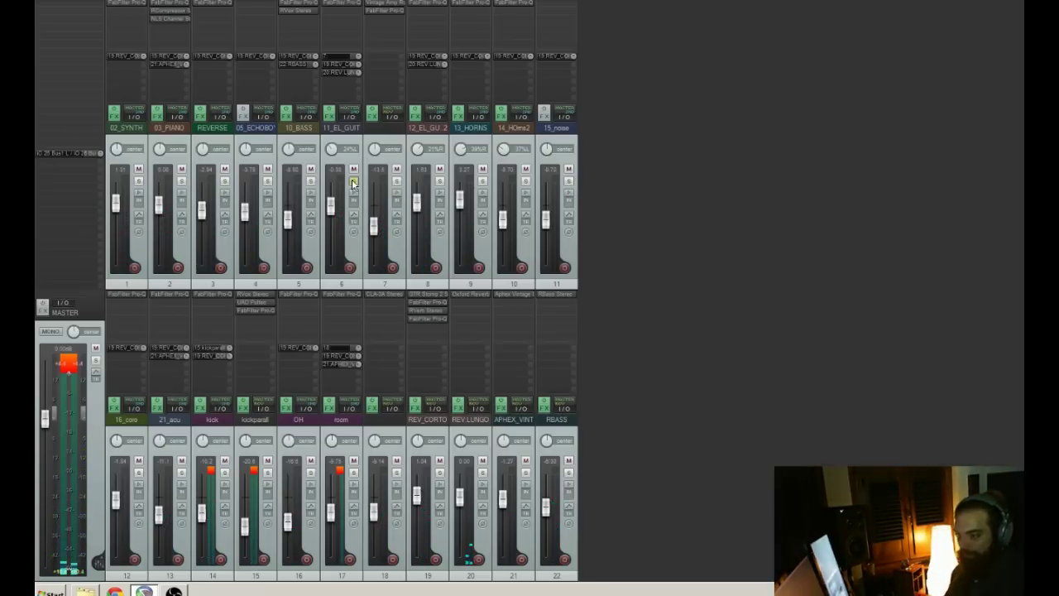
# - Add NLS Channel Stereo to the soloed 11_EL_GUIT, set its drive to about 9.3, and unsolo the track
pyautogui.doubleClick(338, 20)
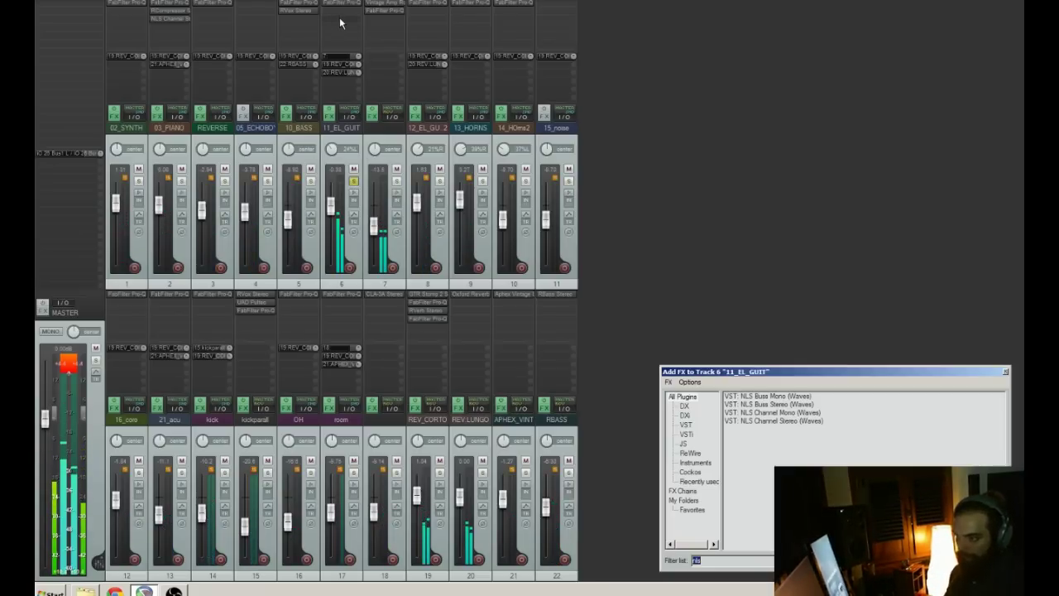
pyautogui.doubleClick(773, 421)
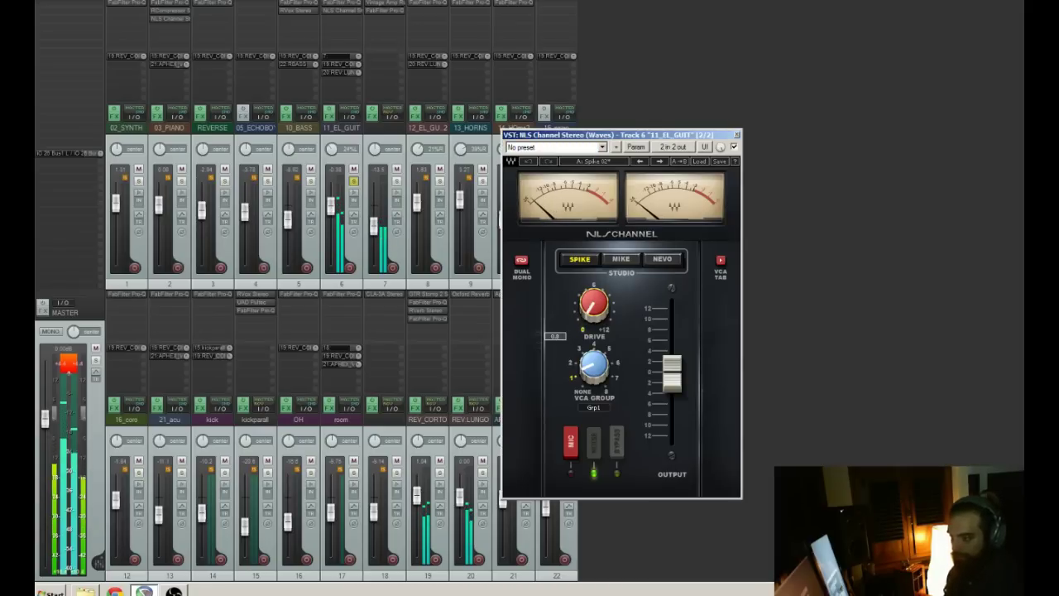
pyautogui.moveTo(590, 309); pyautogui.dragTo(589, 305)
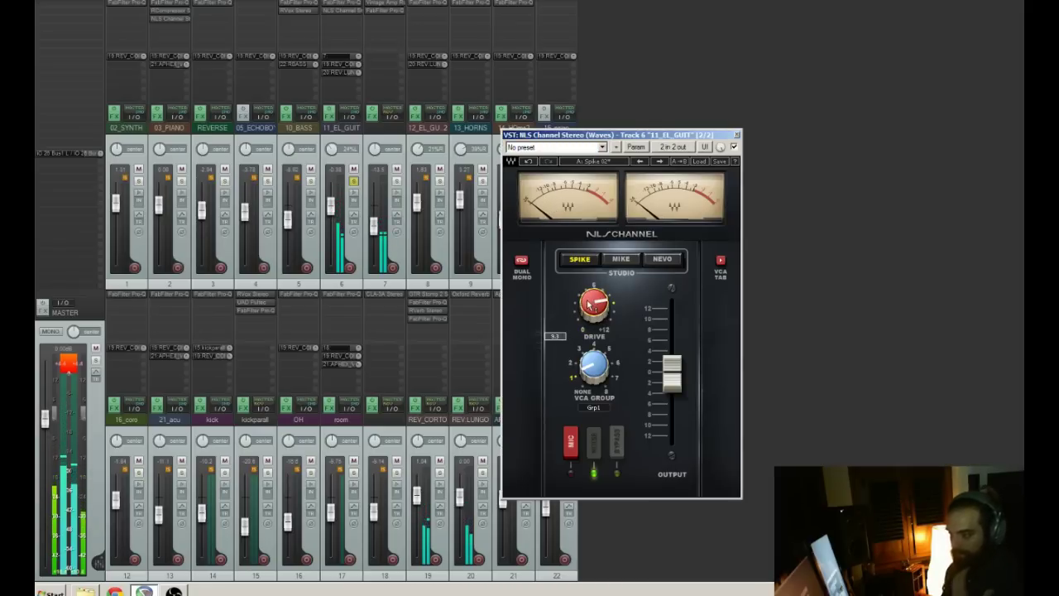
pyautogui.click(352, 182)
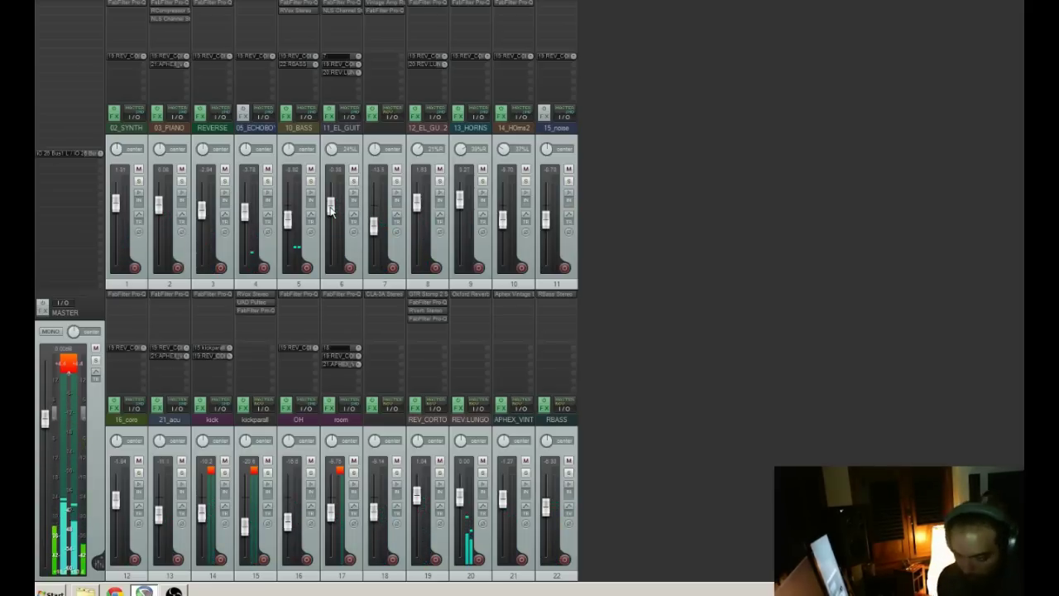
# - Add the Focusrite LiquidMixStereo plug-in to the master track
pyautogui.doubleClick(74, 8)
pyautogui.write('liqu')
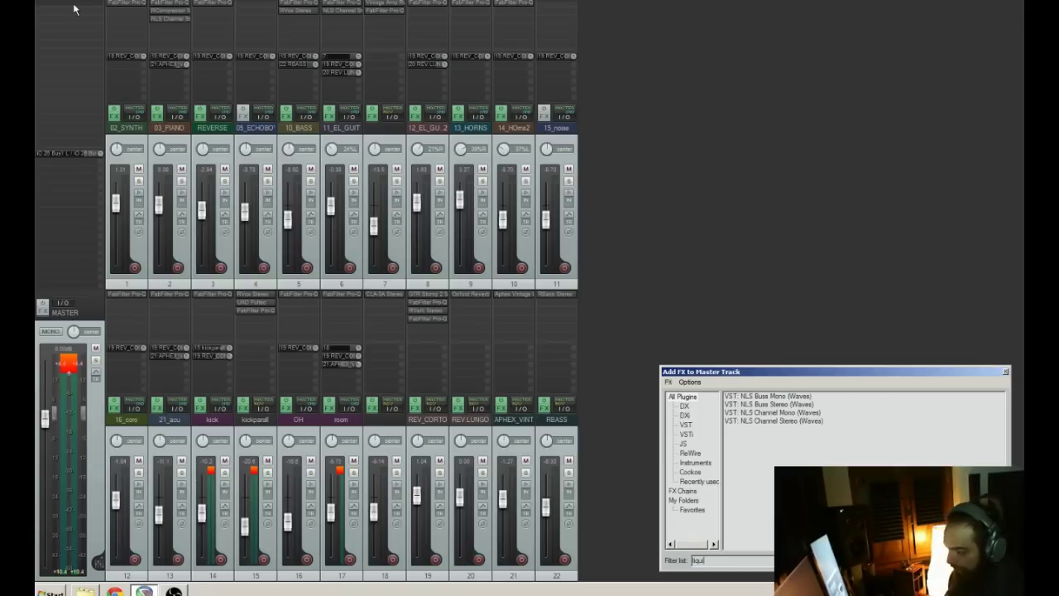
pyautogui.write('i')
pyautogui.click(764, 399)
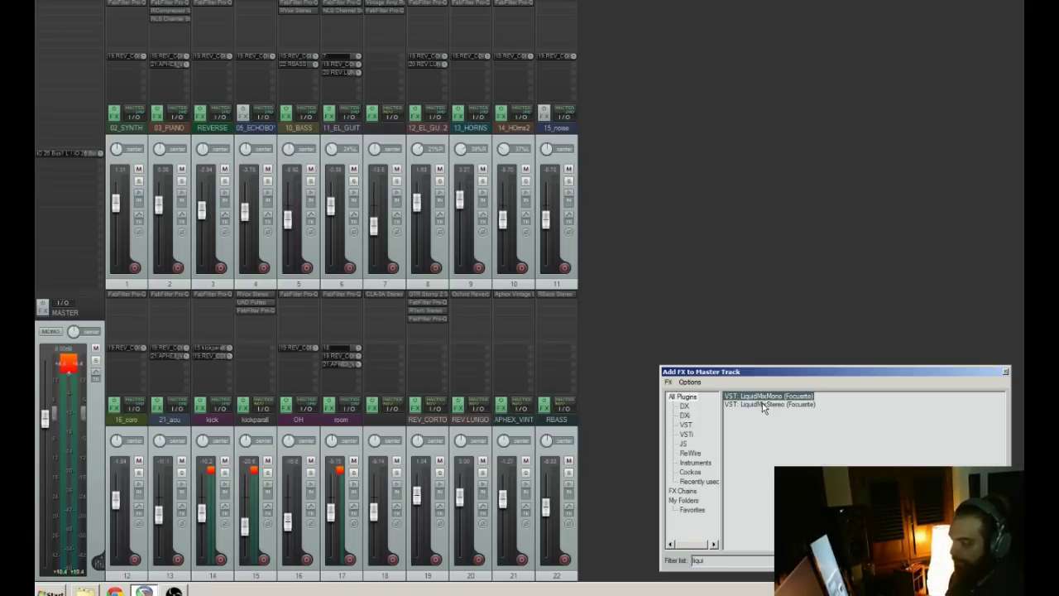
pyautogui.press('Return')
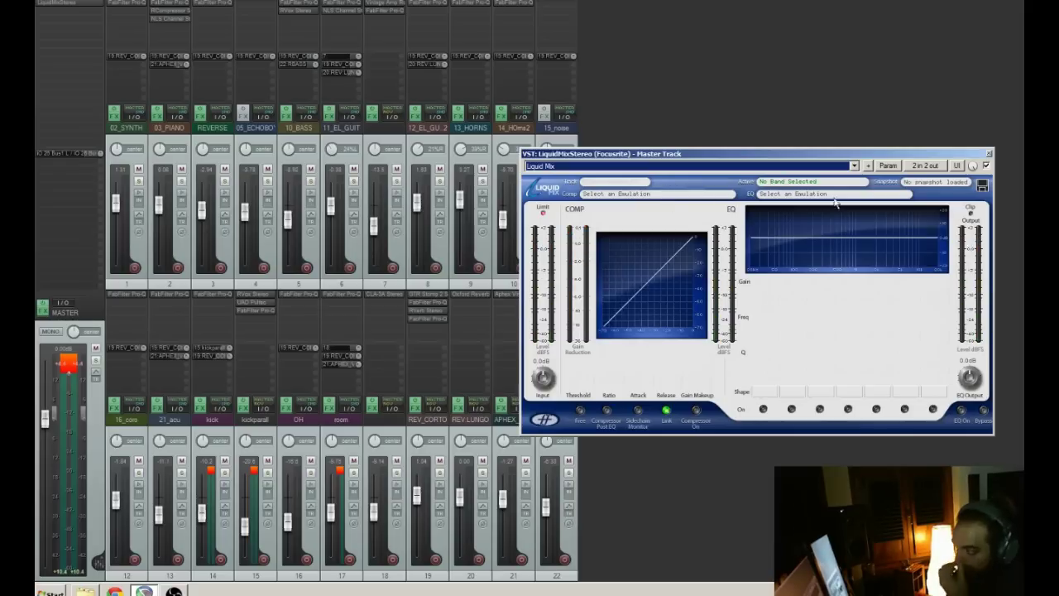
# - Load the CS Neve 33609B snapshot into the master's Liquid Mix
pyautogui.click(983, 185)
pyautogui.click(967, 204)
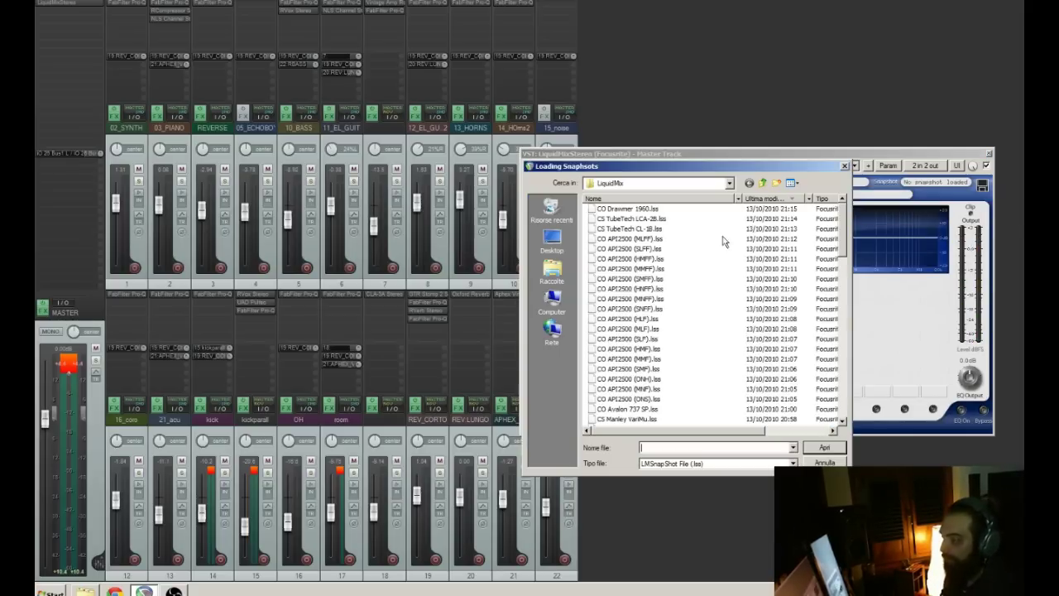
pyautogui.moveTo(845, 217); pyautogui.dragTo(845, 255)
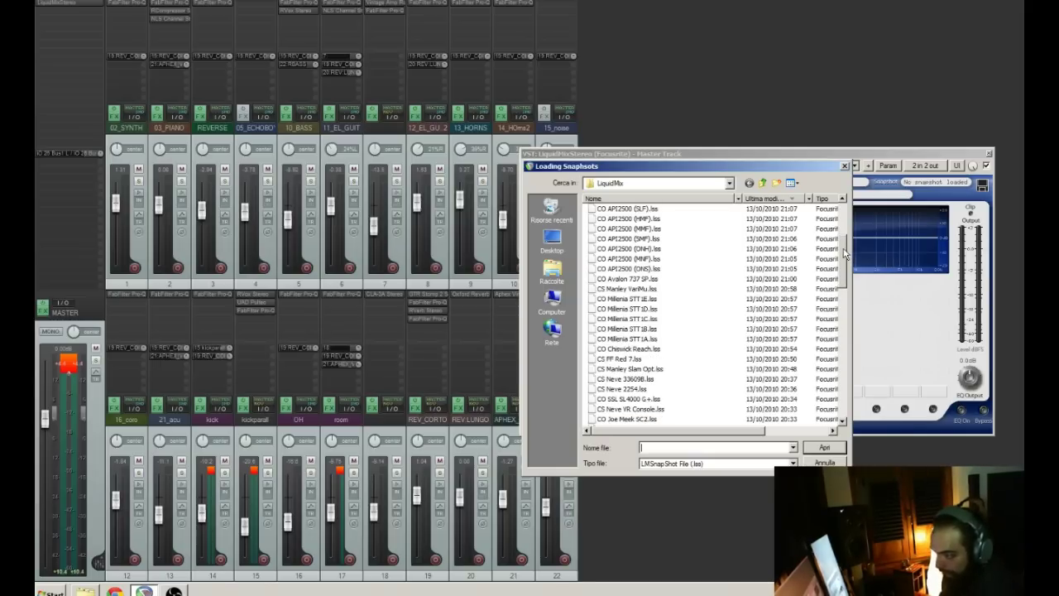
pyautogui.doubleClick(642, 379)
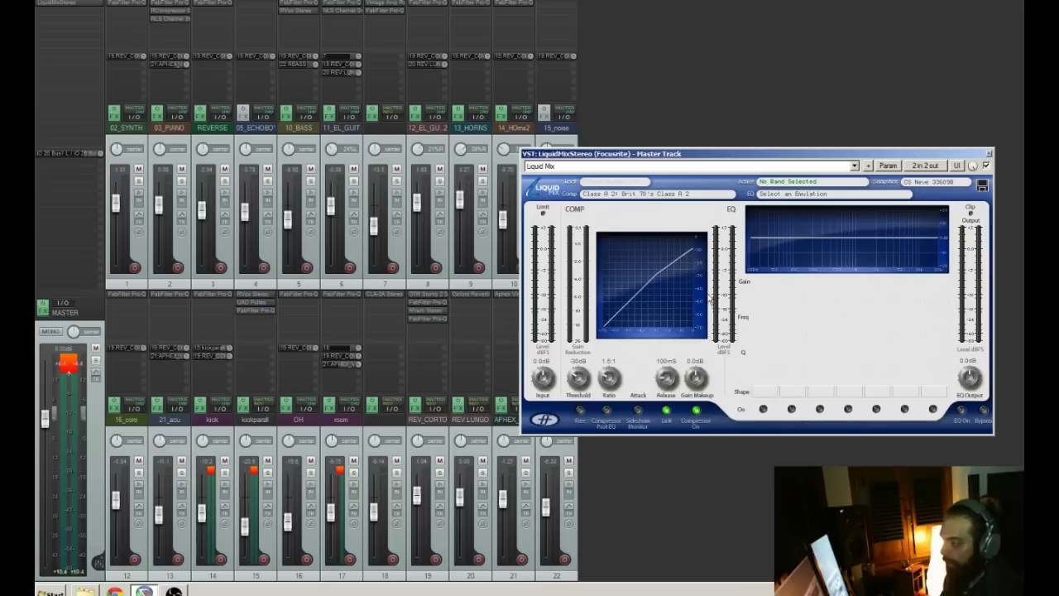
# - Set the master compressor's release to AUTO1 and threshold to -18 dB during playback, and compare it with bypass
pyautogui.press('space')
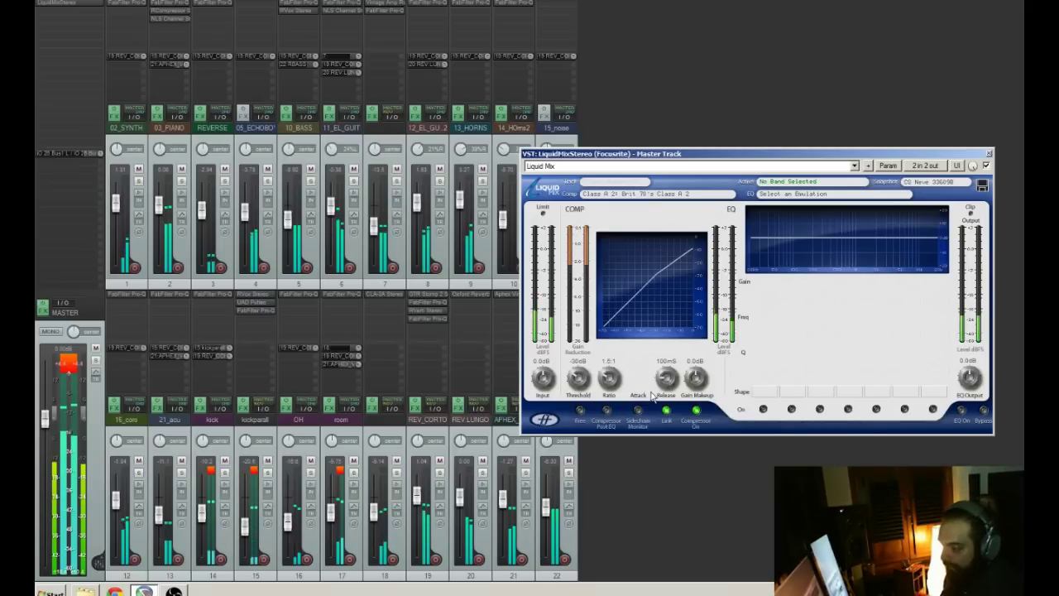
pyautogui.press('space')
pyautogui.moveTo(668, 383); pyautogui.dragTo(670, 346)
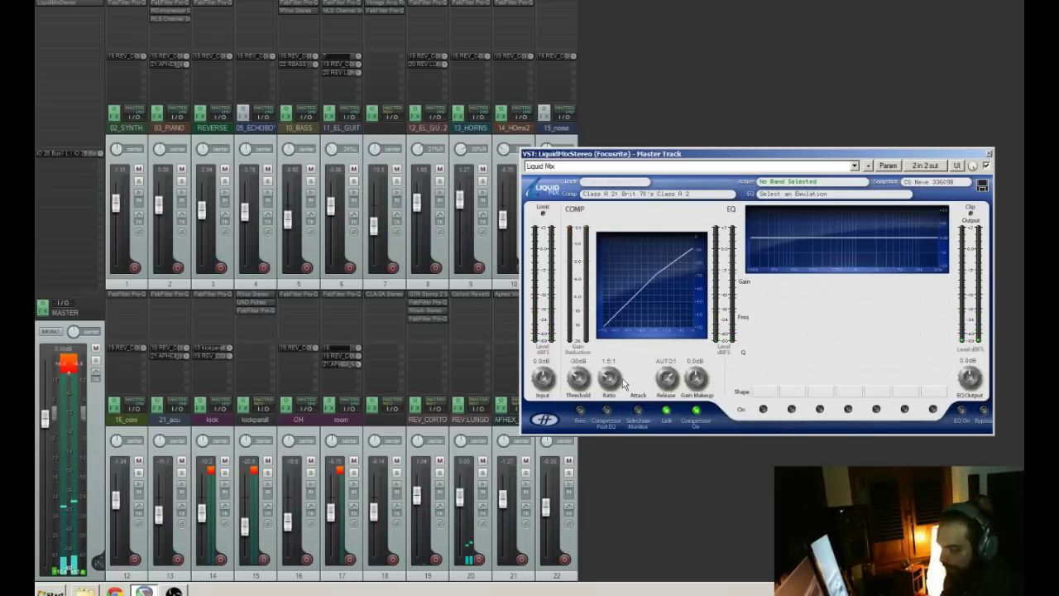
pyautogui.press('space')
pyautogui.moveTo(669, 380); pyautogui.dragTo(673, 327)
pyautogui.moveTo(665, 385); pyautogui.dragTo(664, 389)
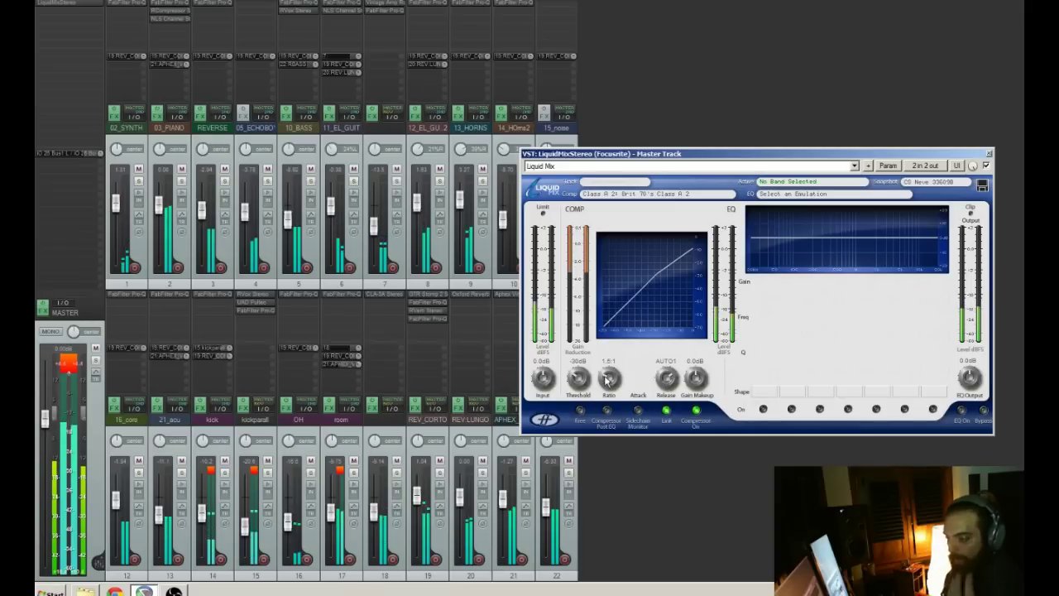
pyautogui.moveTo(579, 386); pyautogui.dragTo(582, 373)
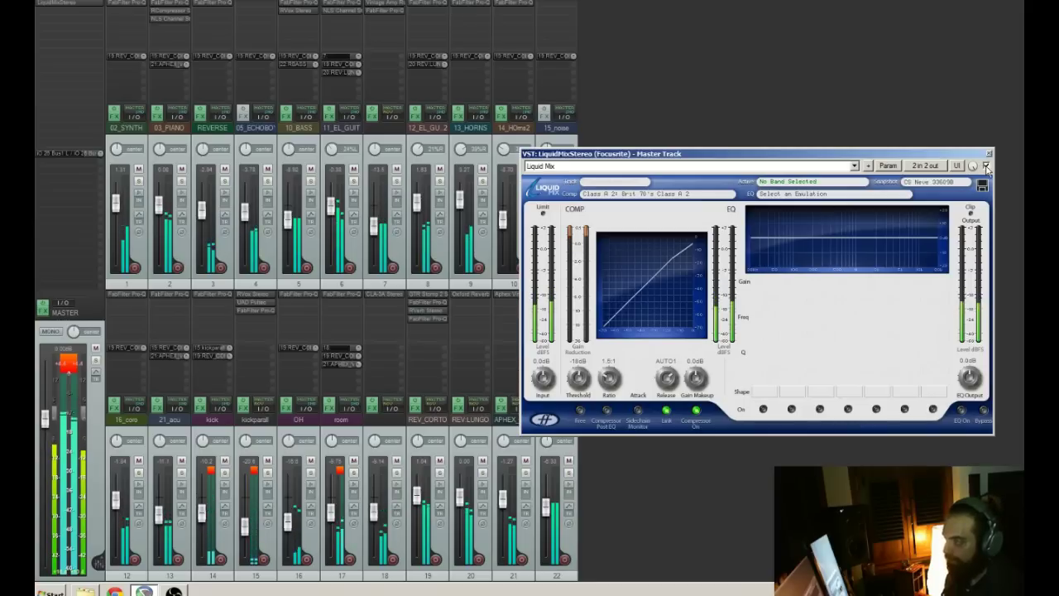
pyautogui.click(985, 166)
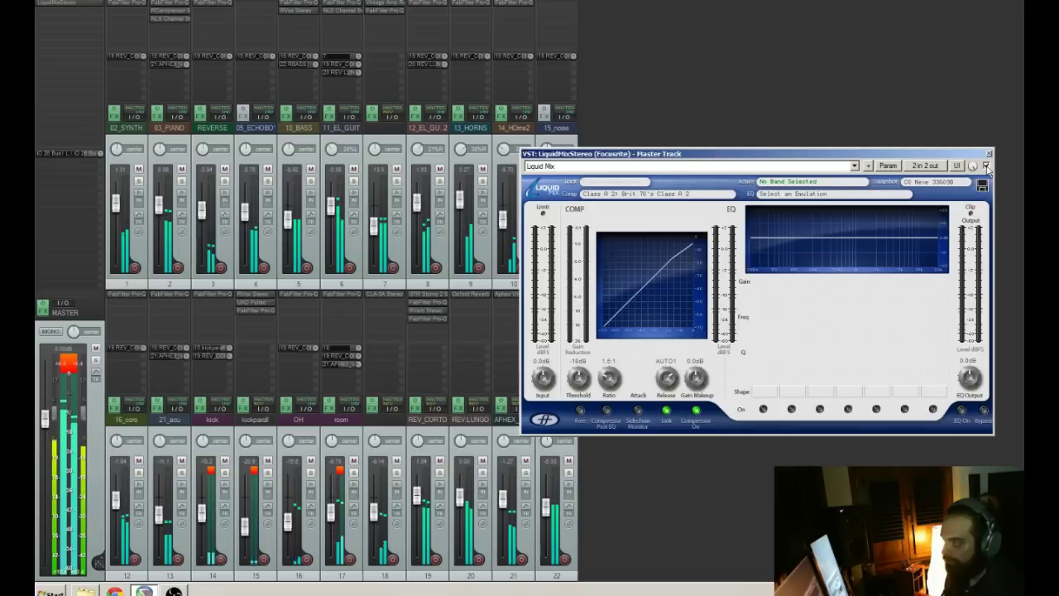
# - Compare the mix with the master's Liquid Mix compressor bypassed and active during playback, and reposition the plug-in window above its current place
pyautogui.click(986, 167)
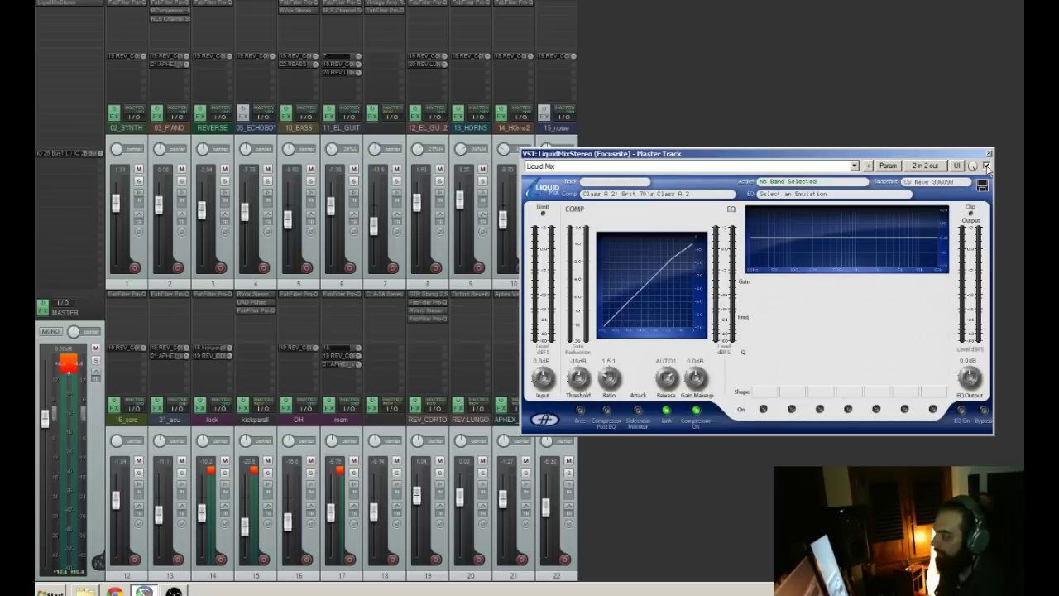
pyautogui.press('space')
pyautogui.click(985, 412)
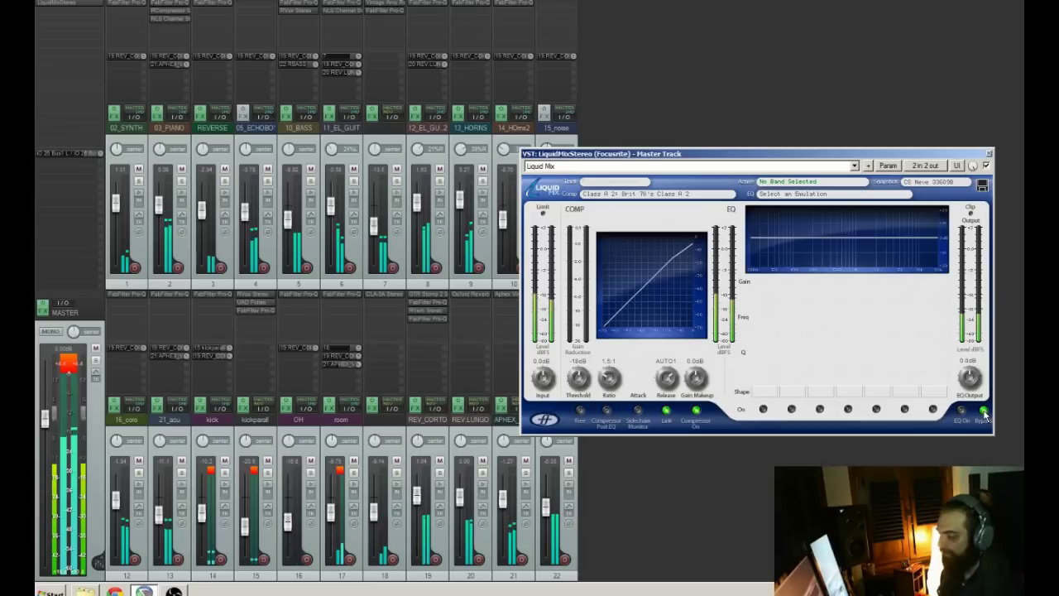
pyautogui.click(985, 413)
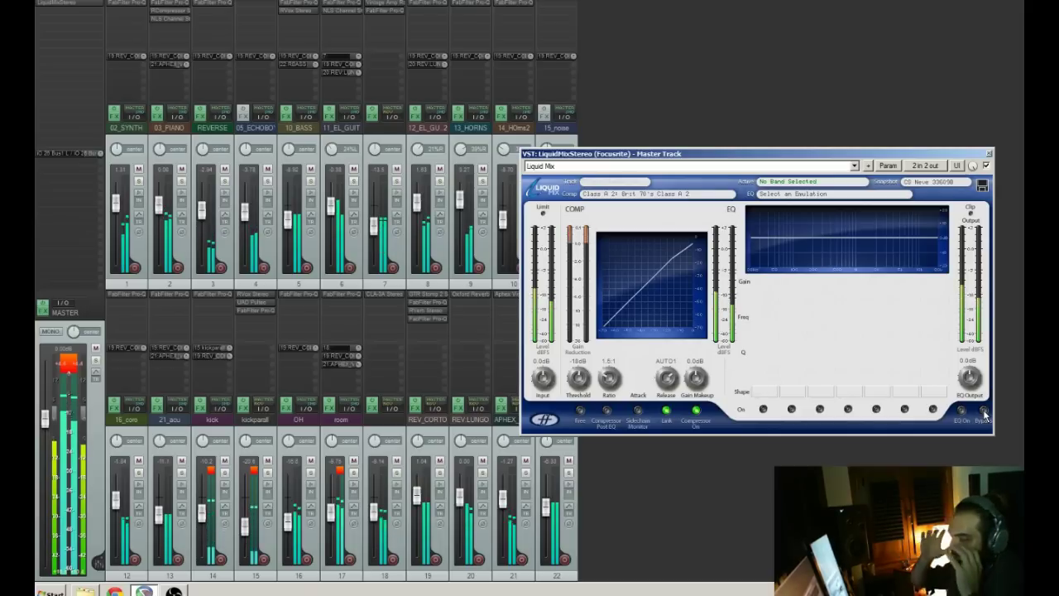
pyautogui.click(984, 412)
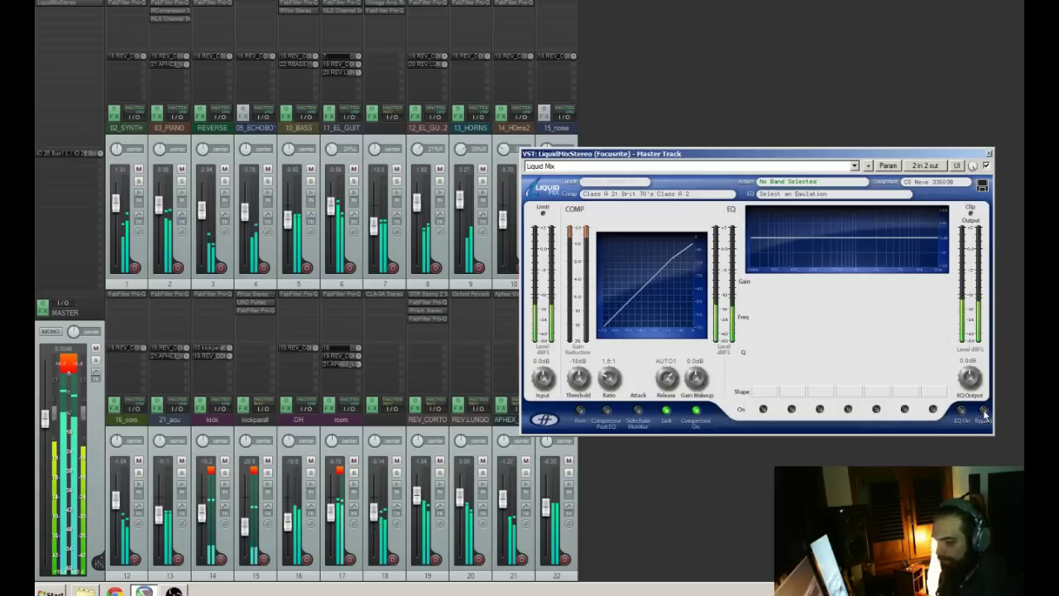
pyautogui.click(984, 412)
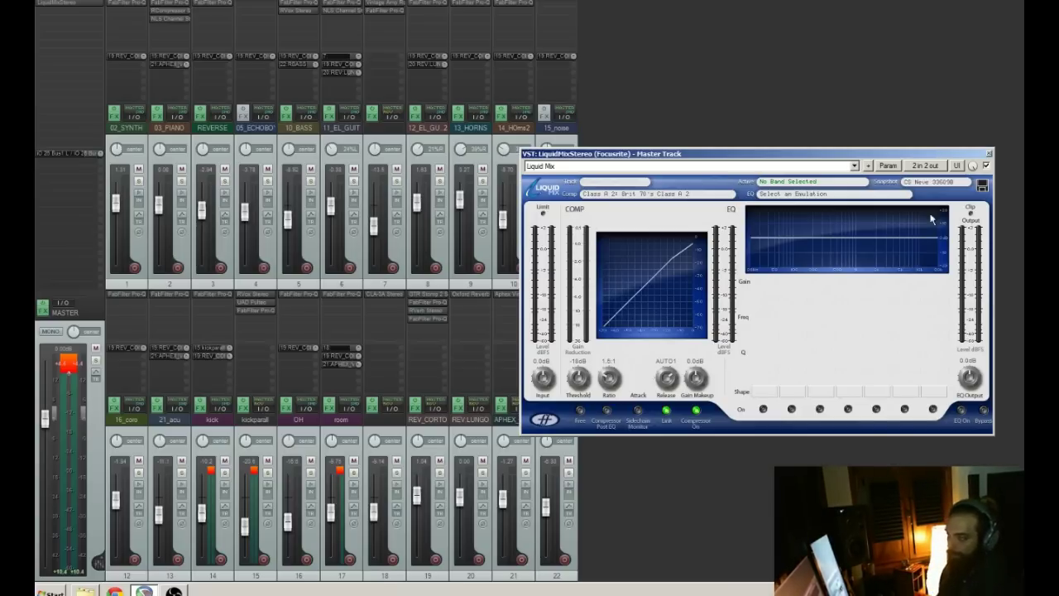
pyautogui.moveTo(904, 155); pyautogui.dragTo(926, 68)
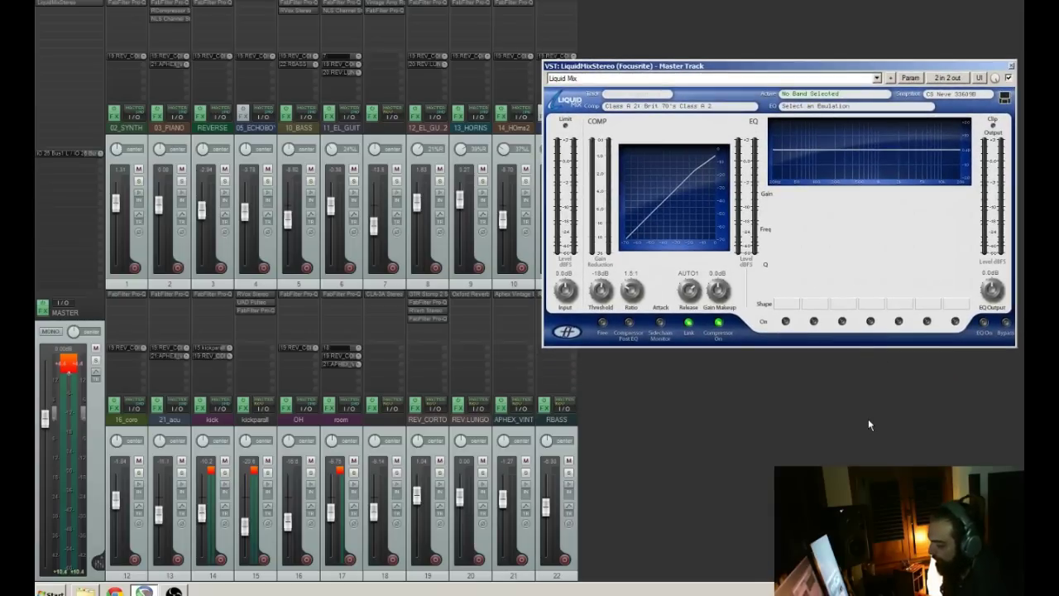